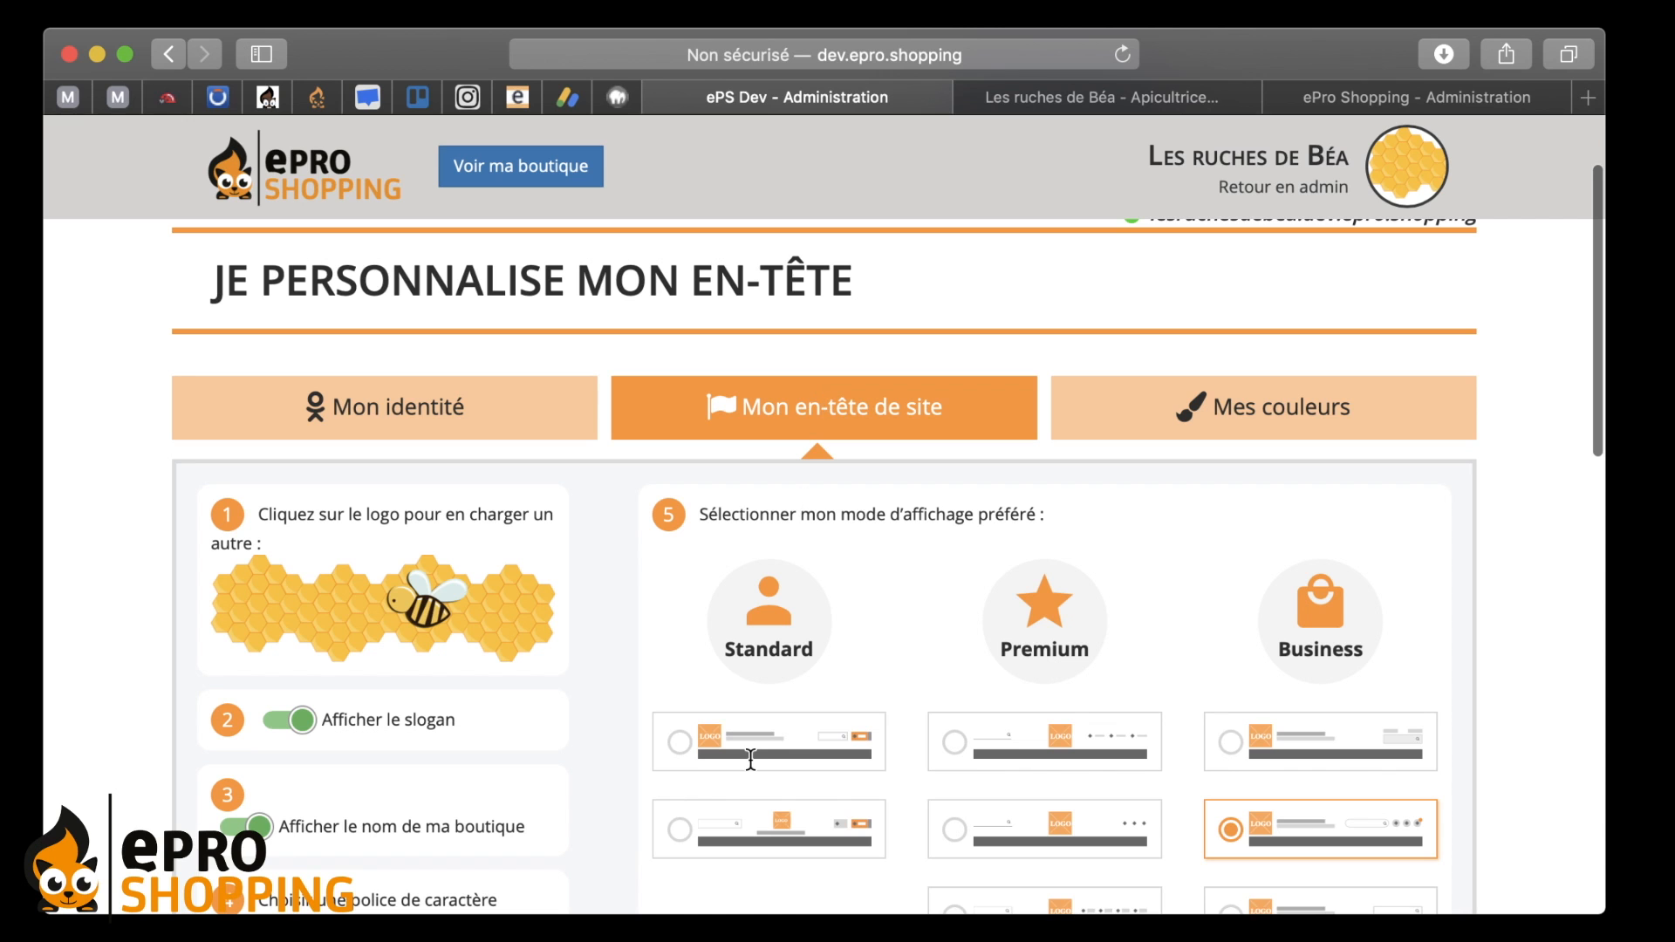
- Go back to the 'Je personnalise mon site' overview through the Mon Site tab
scroll(767, 626, "down", 5)
scroll(766, 623, "down", 7)
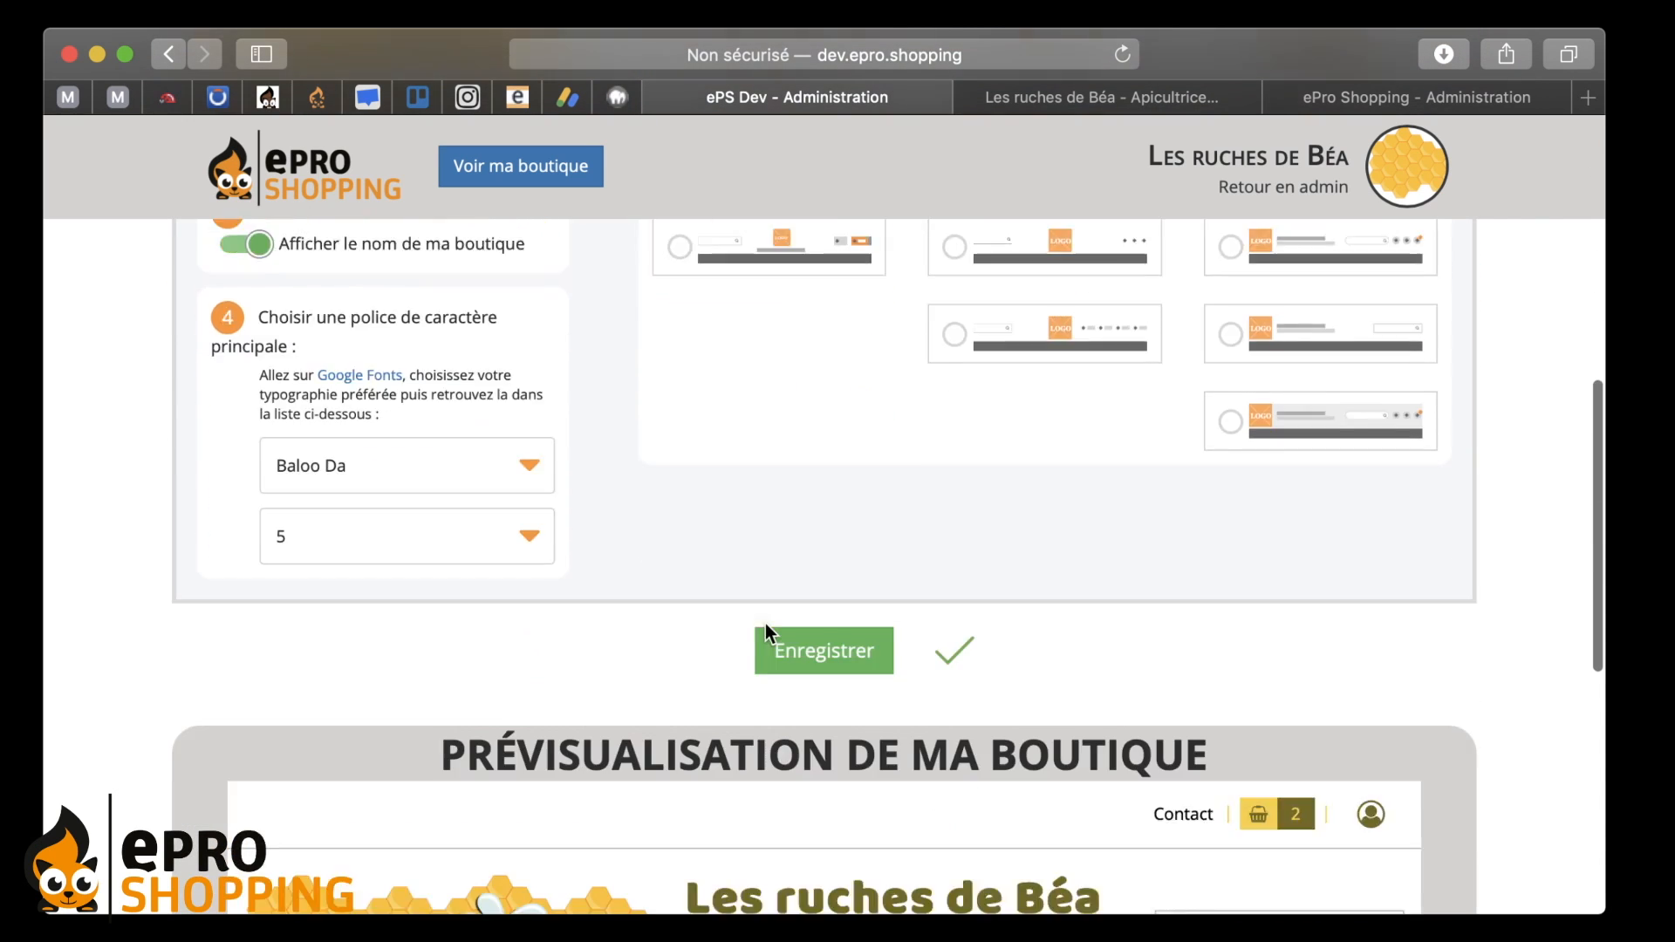
scroll(766, 623, "up", 12)
left_click(251, 292)
mouse_move(555, 297)
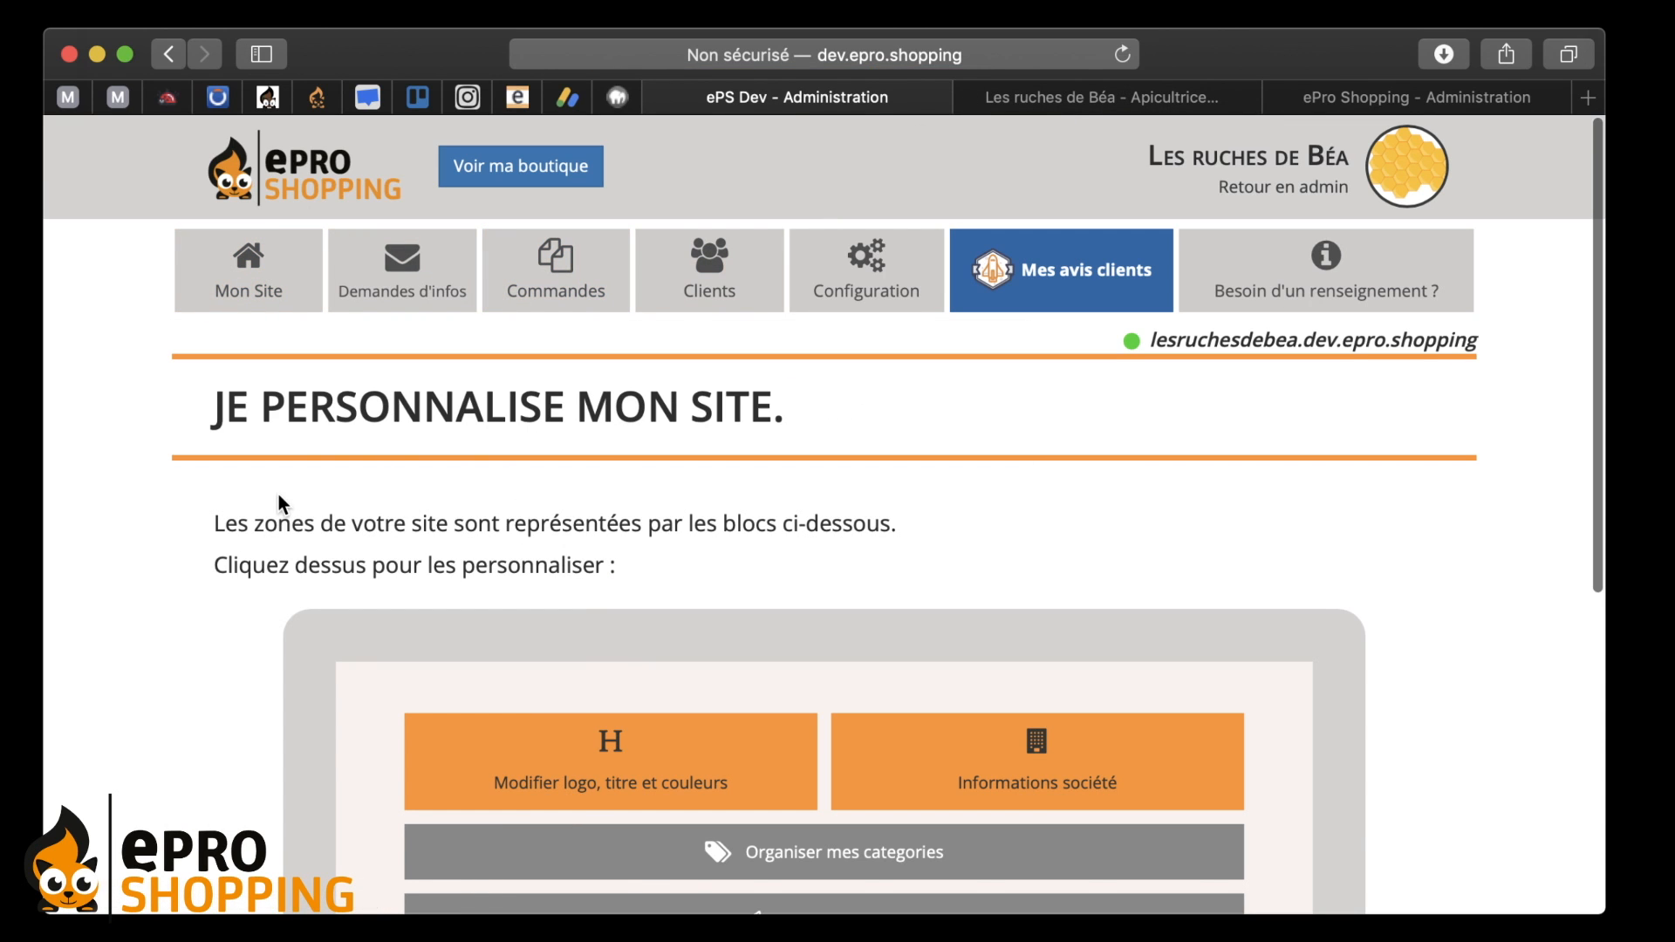
- Open the 'Modifier logo, titre et couleurs' block to reach 'Je personnalise mon en-tête'
scroll(278, 495, "down", 2)
scroll(278, 492, "down", 5)
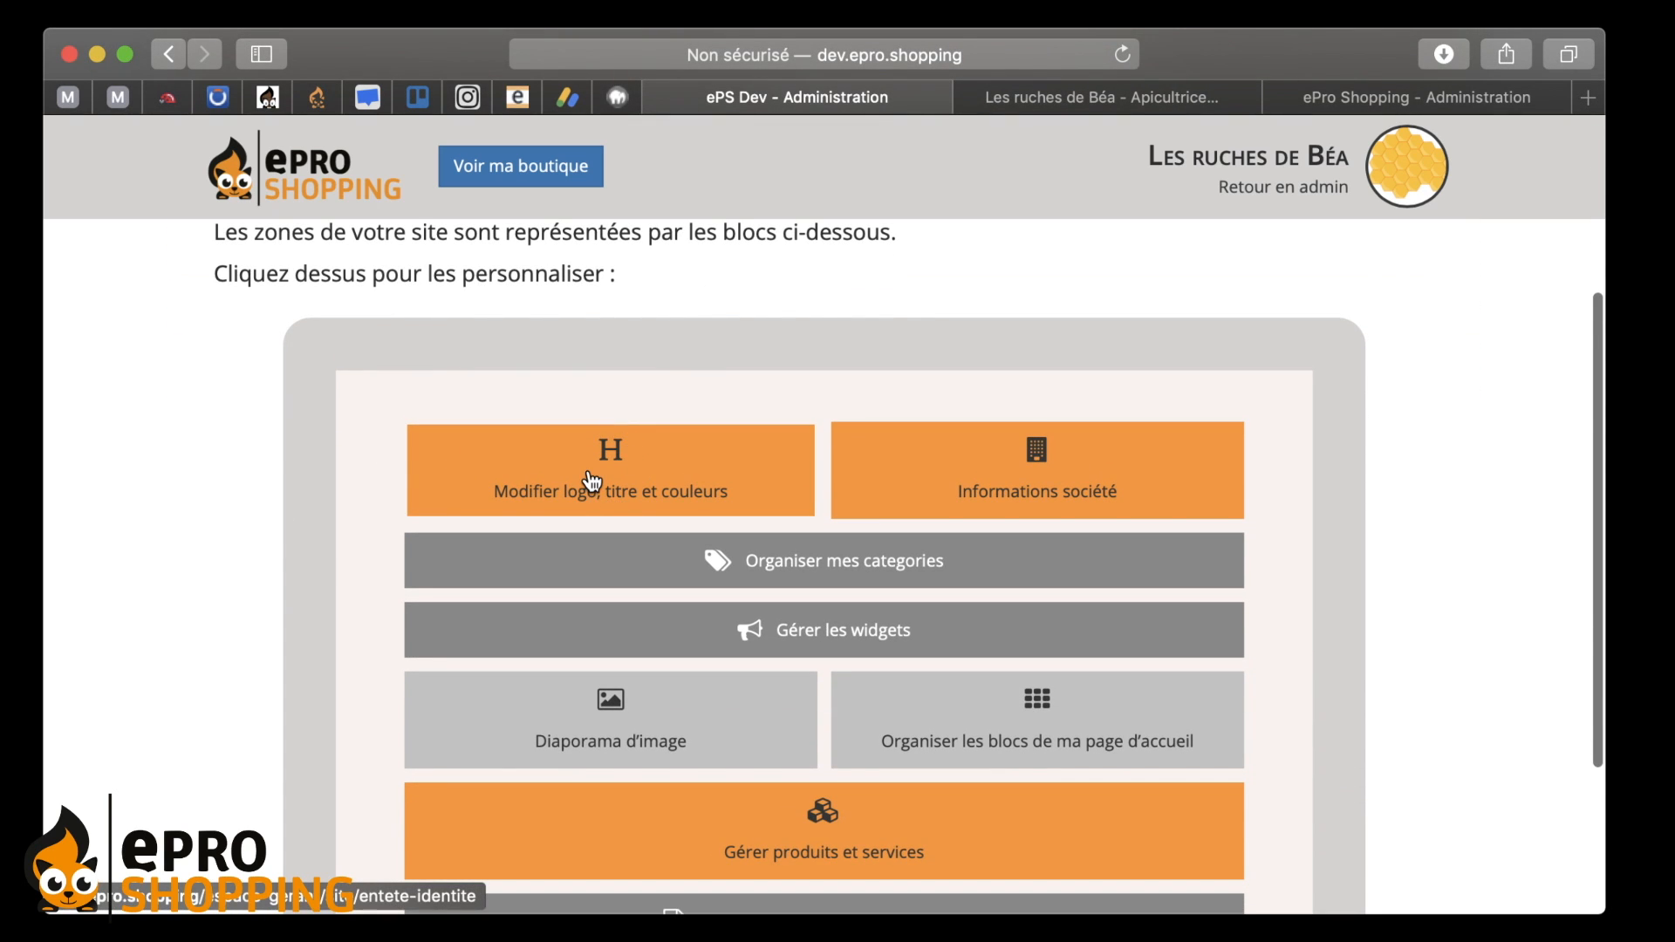
left_click(637, 499)
mouse_move(869, 297)
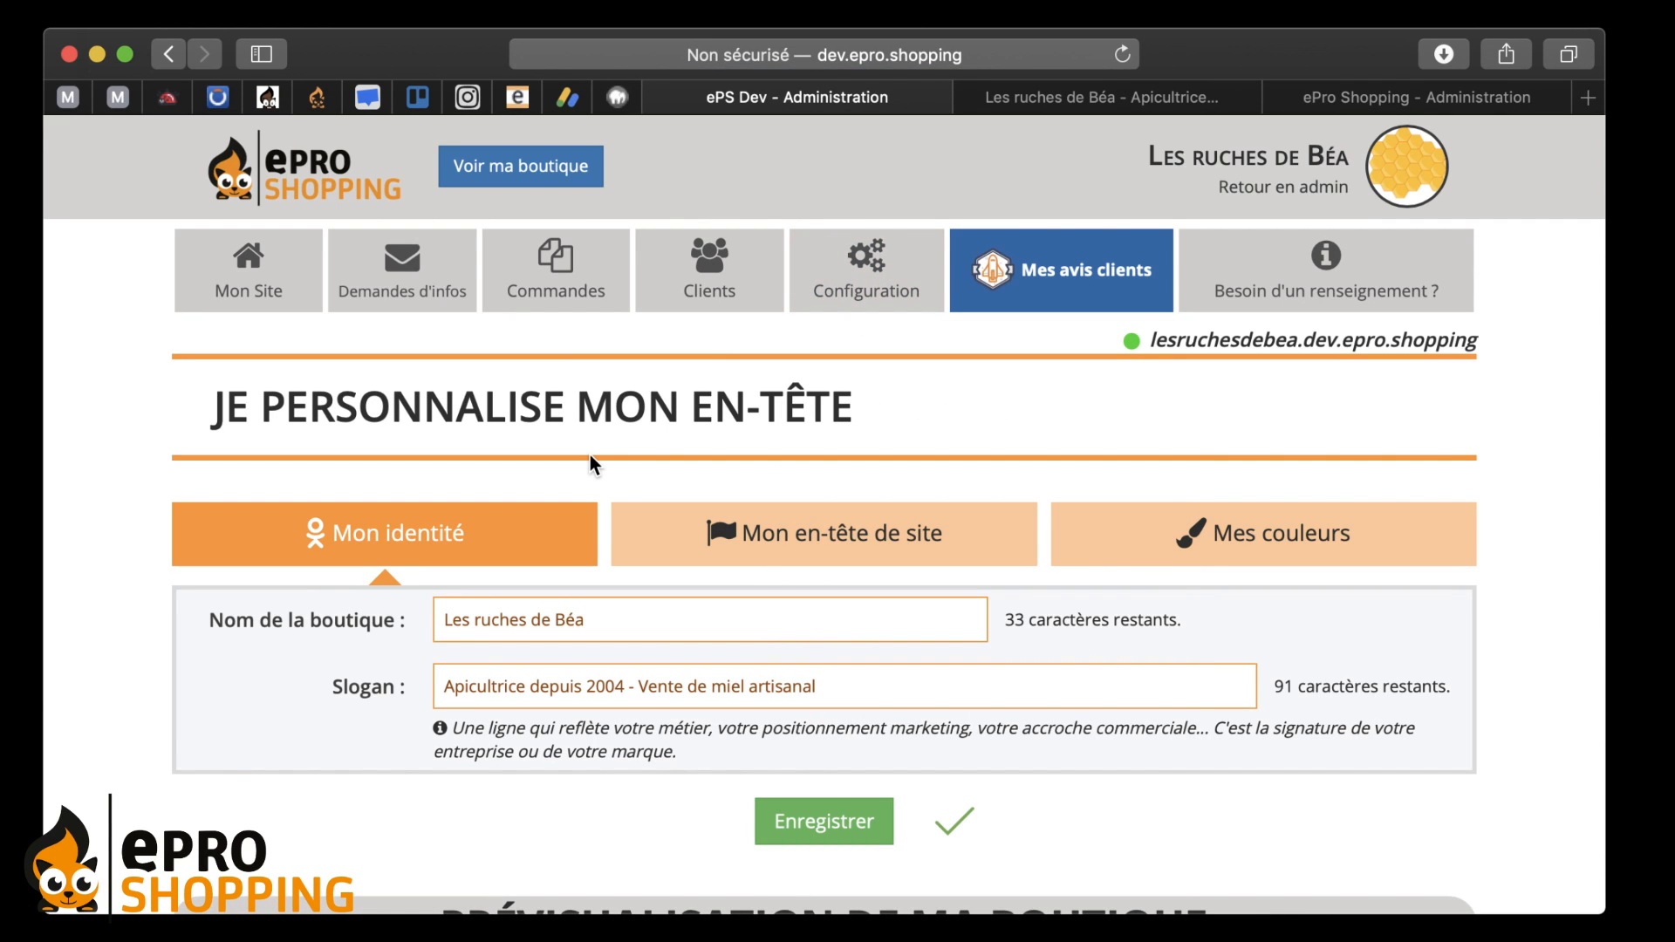
scroll(620, 369, "down", 2)
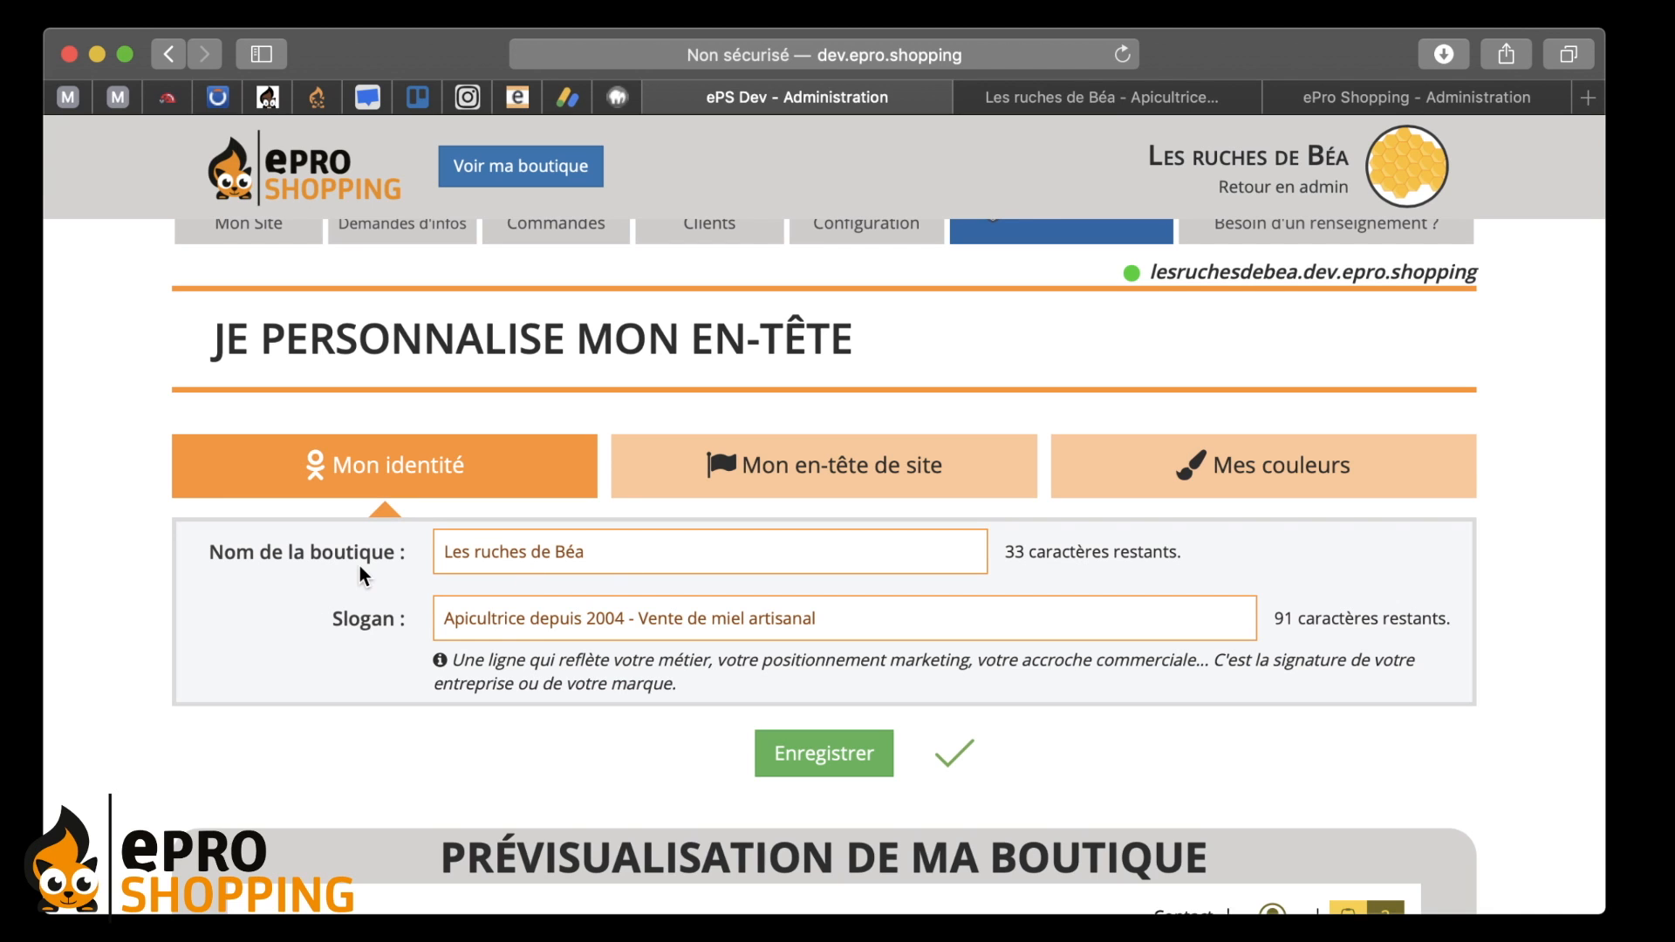
scroll(302, 632, "down", 1)
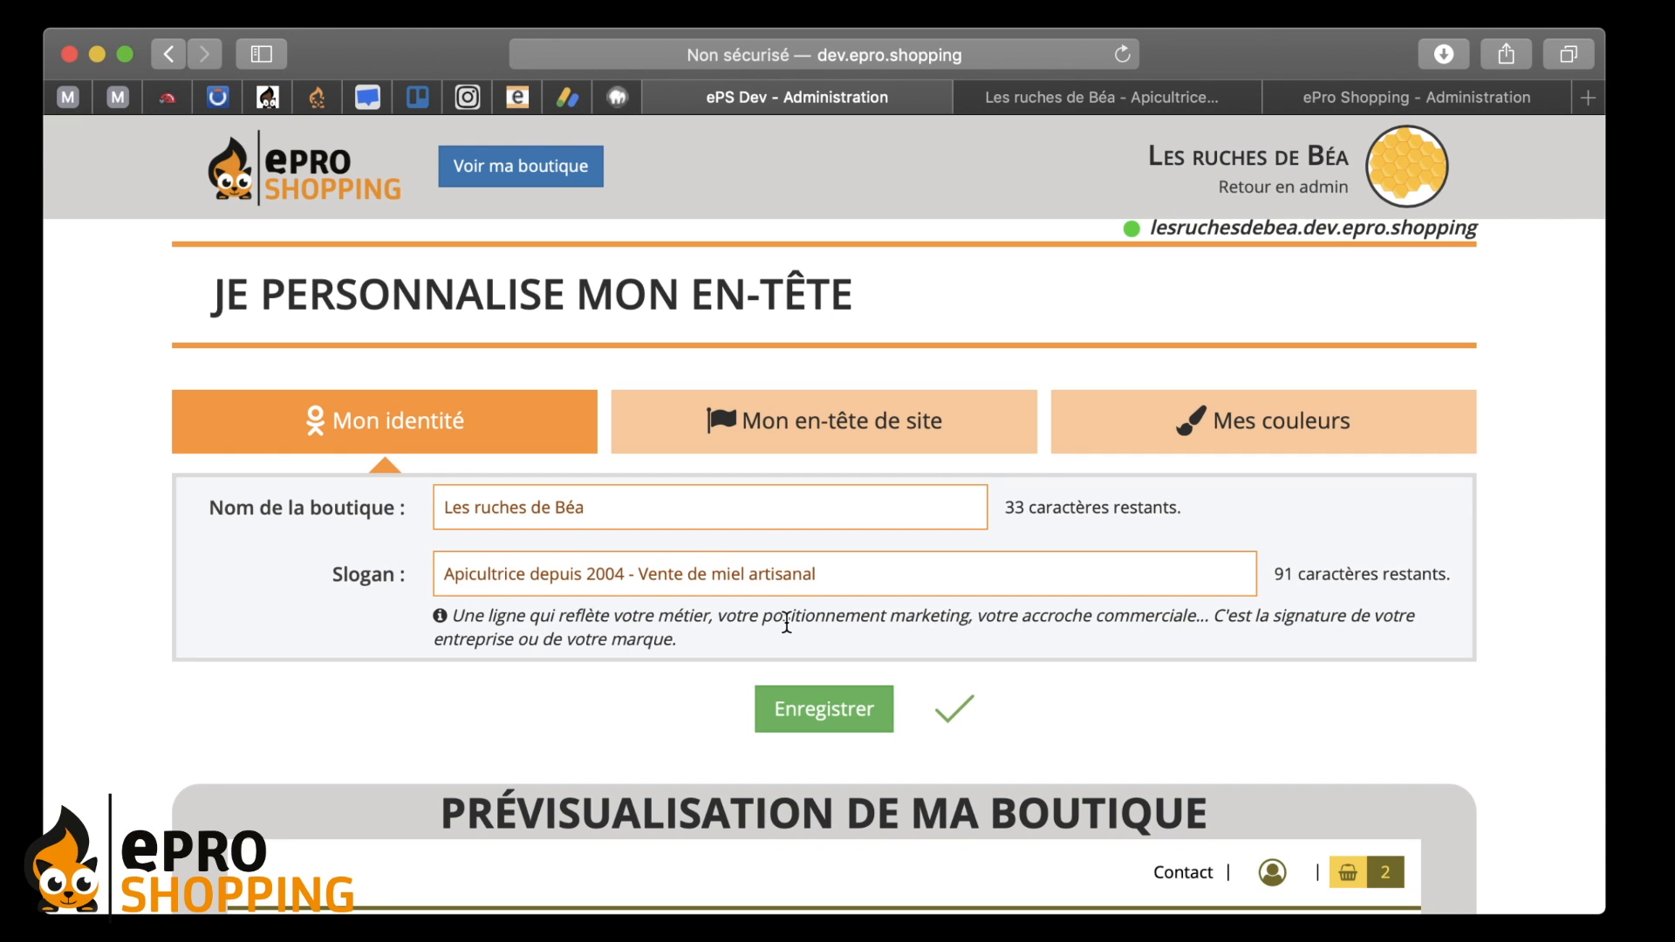
left_click(746, 421)
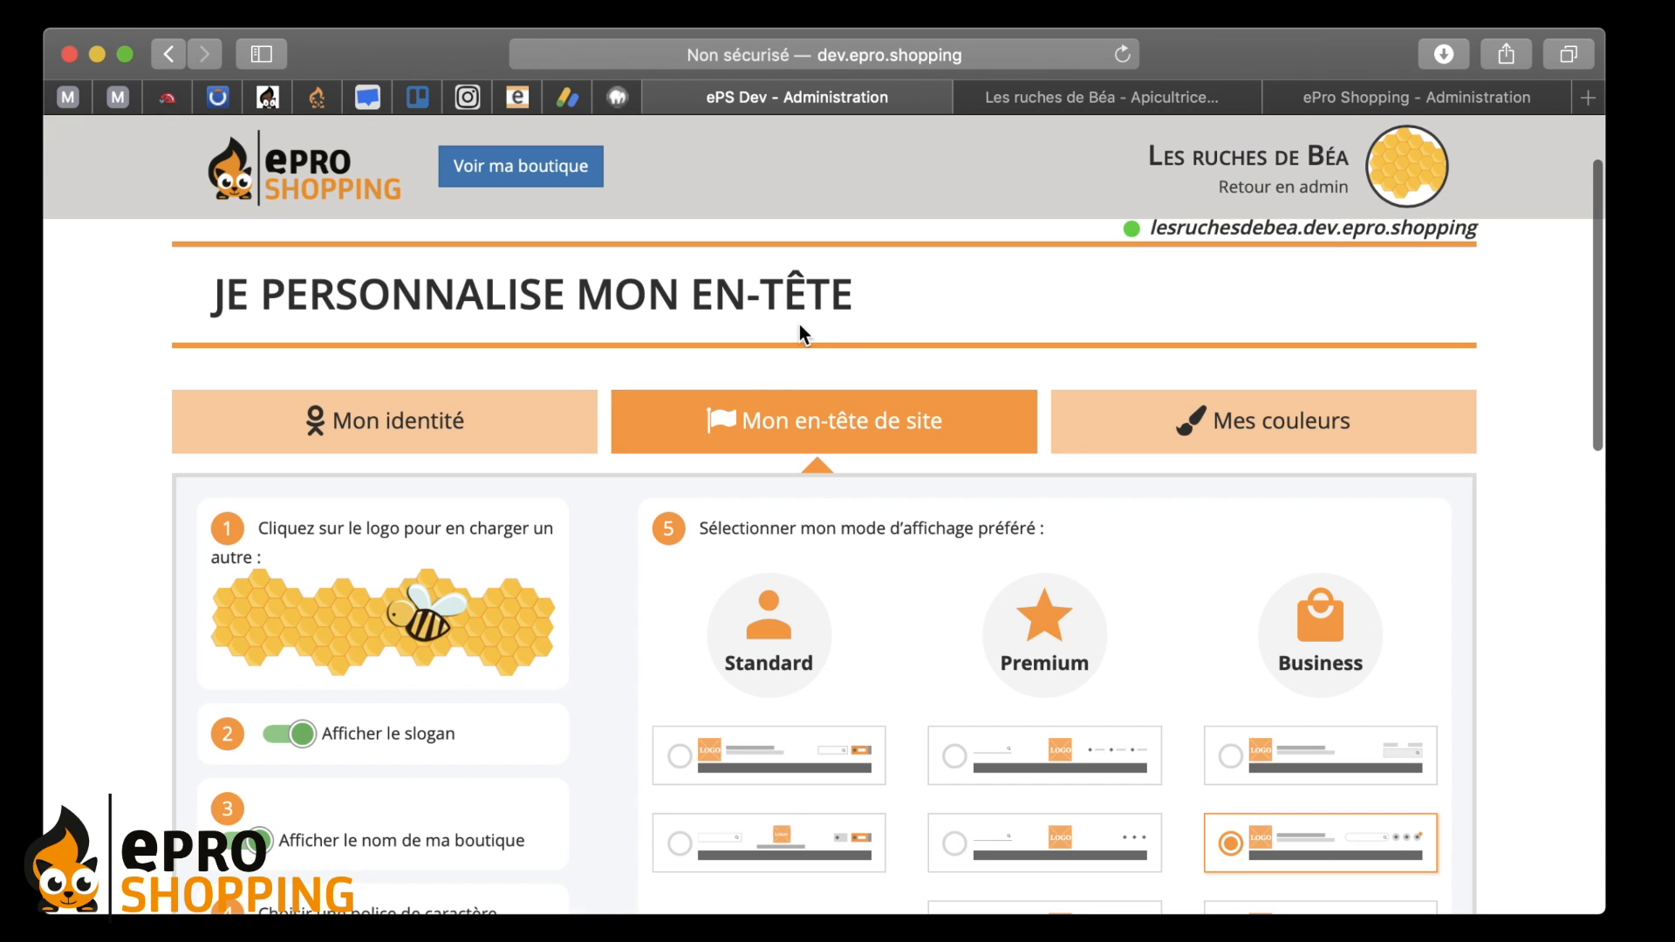
left_click(423, 440)
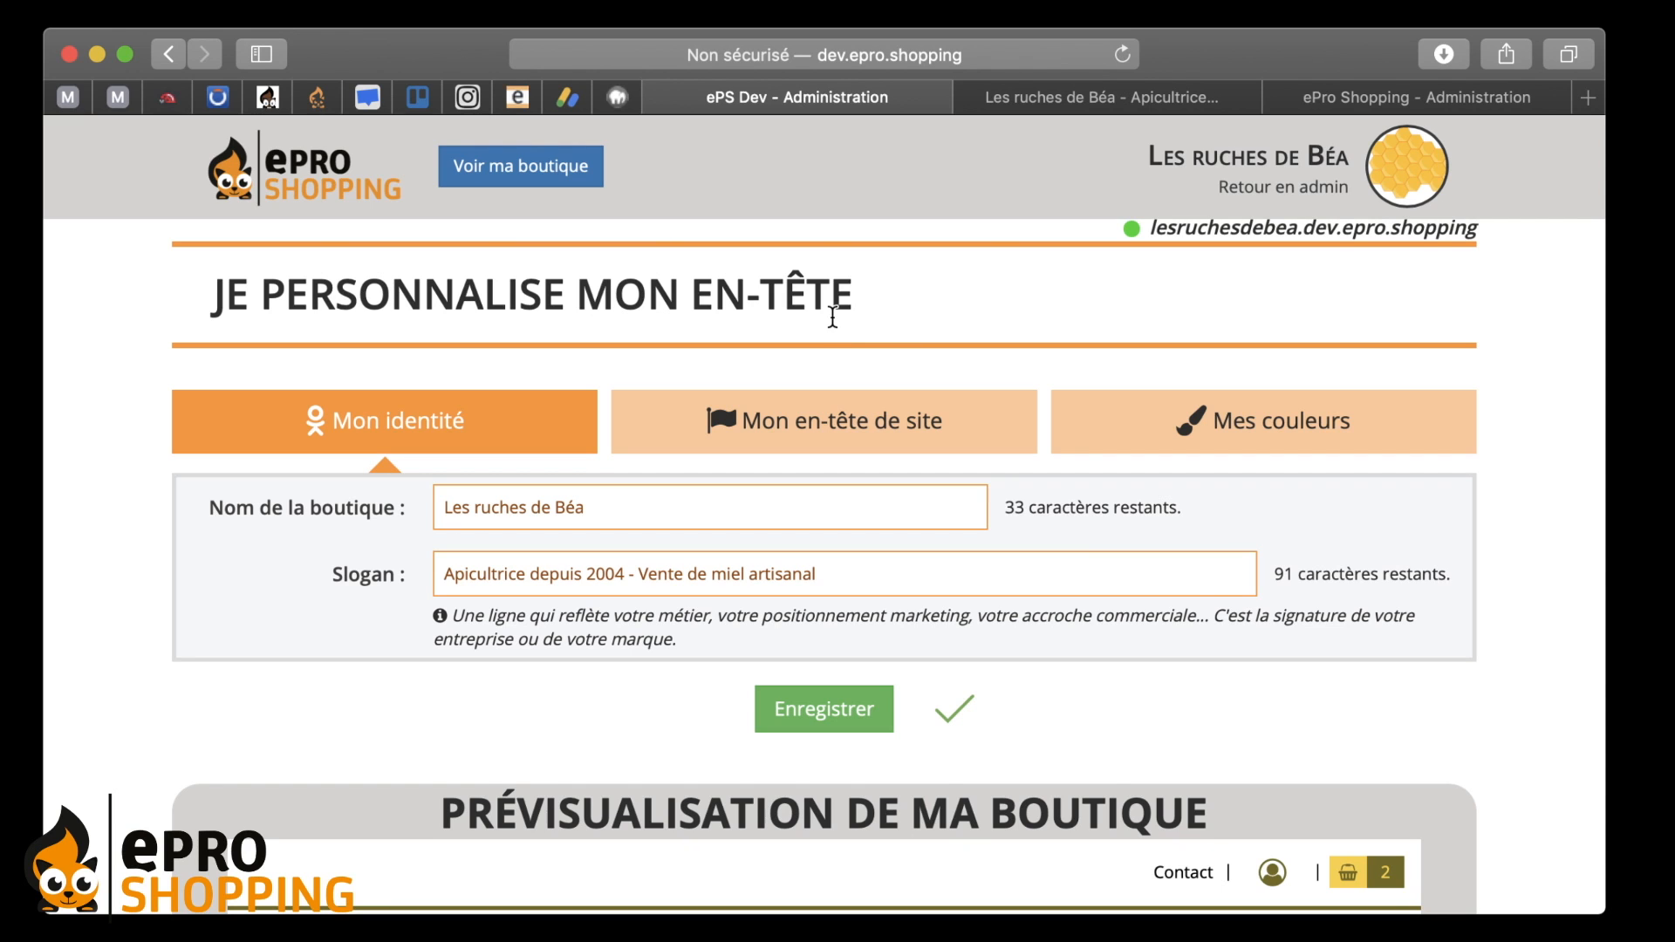
scroll(785, 329, "down", 1)
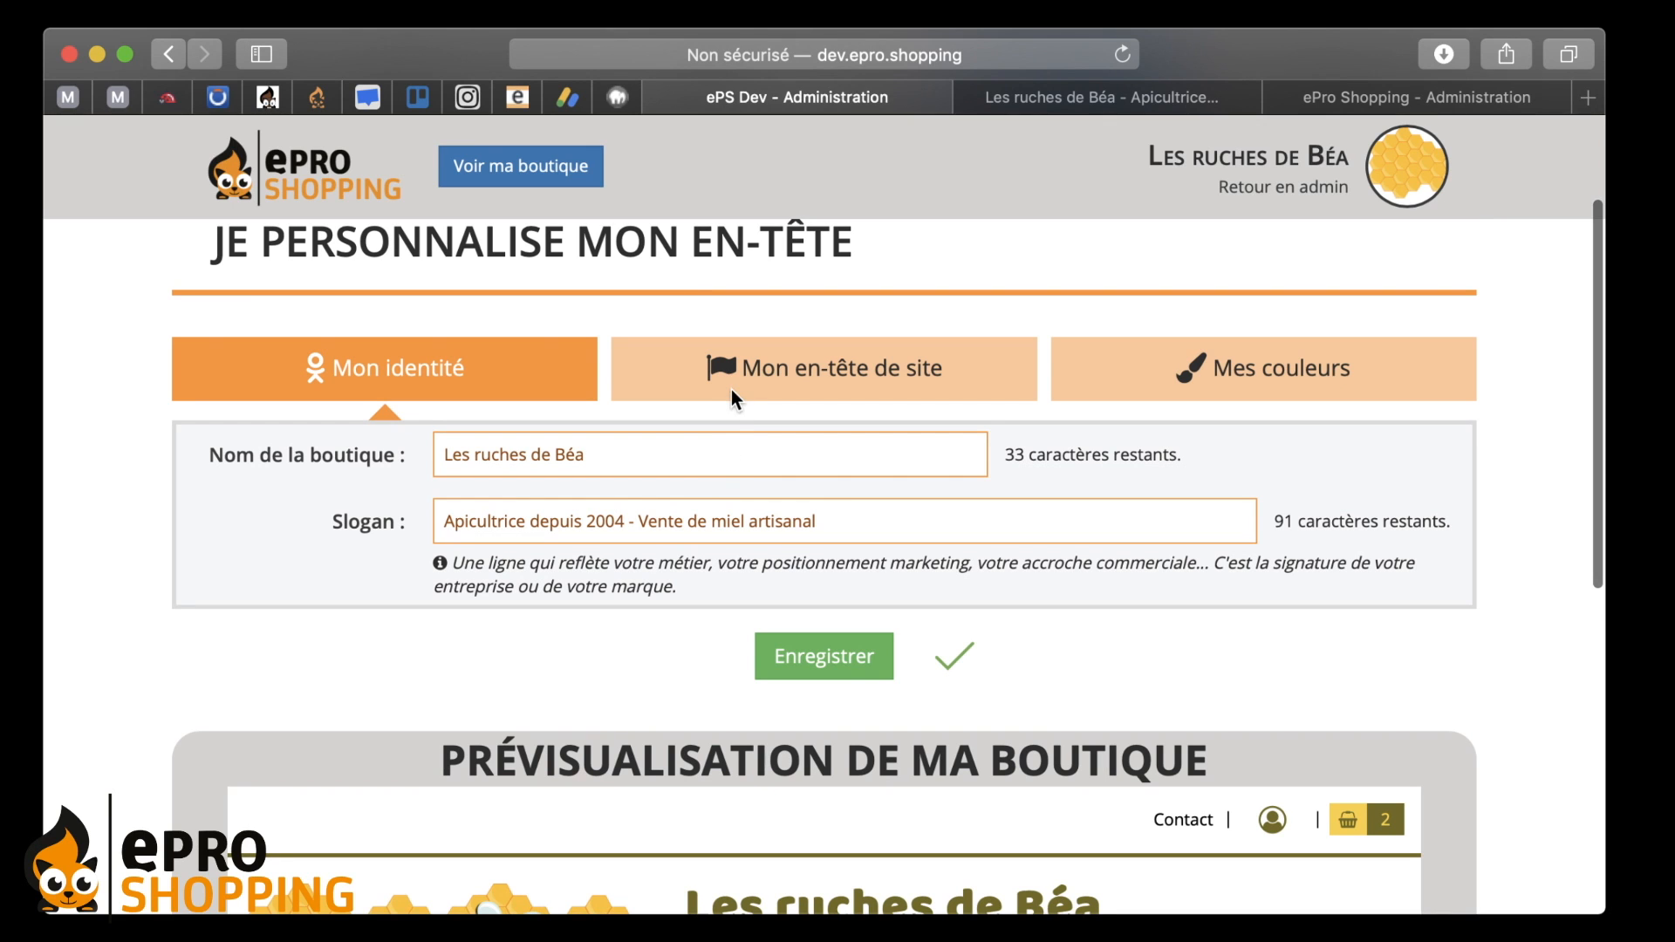
- Show the 'Mon en-tête de site' options and widen the browser window
left_click(800, 374)
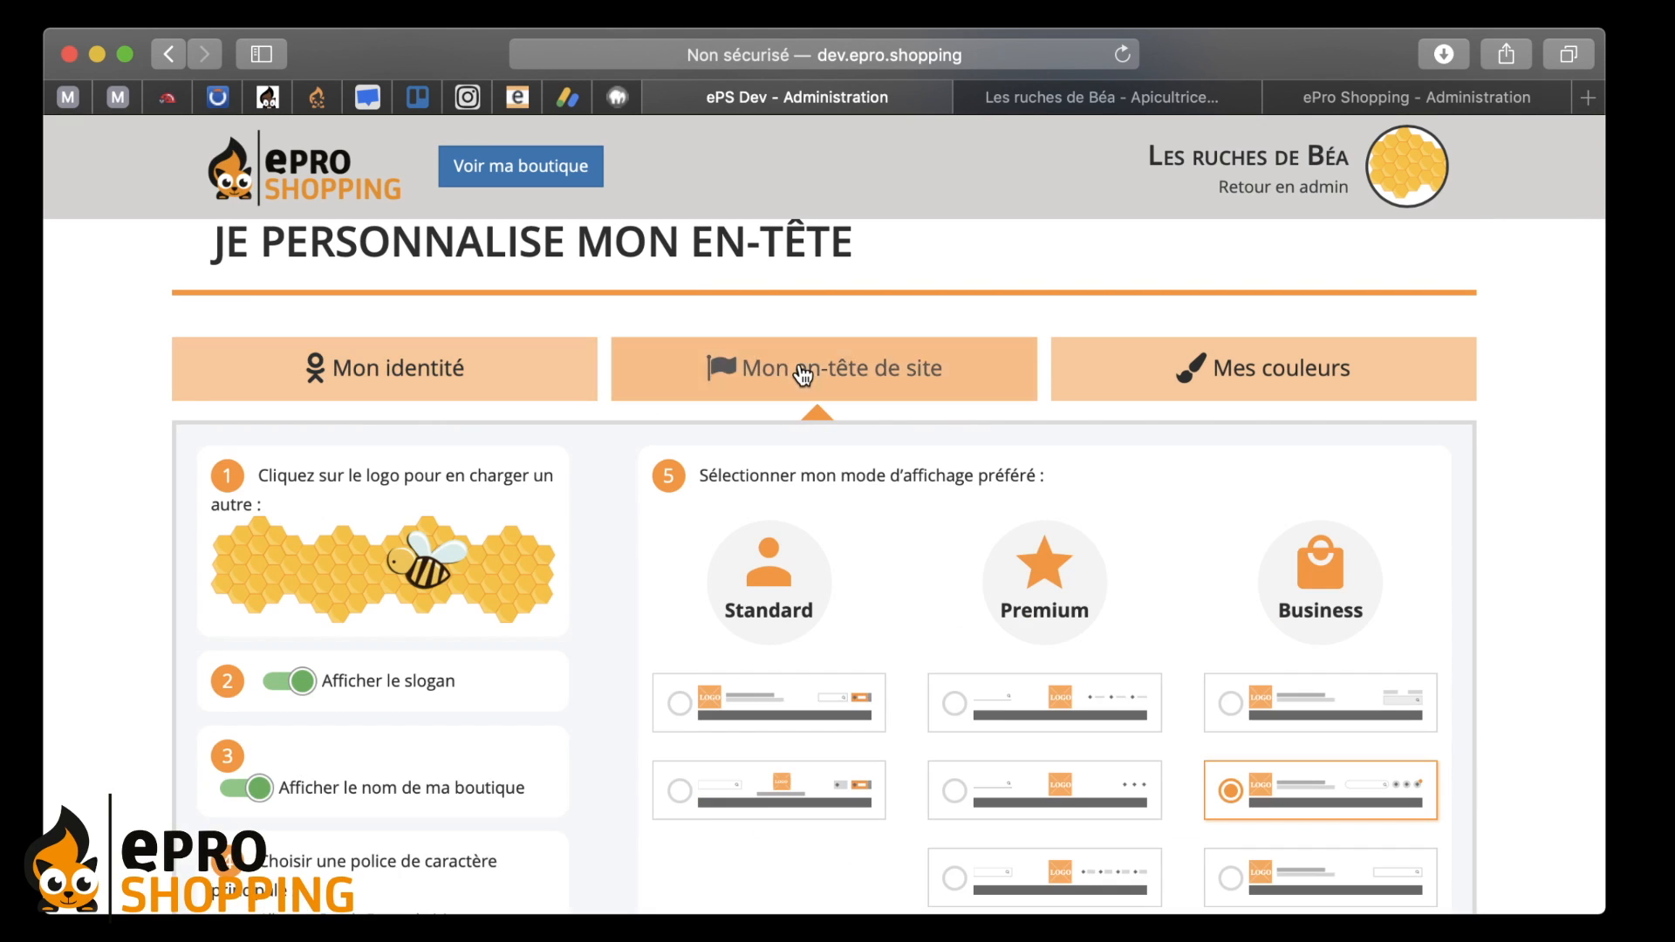
scroll(834, 242, "down", 3)
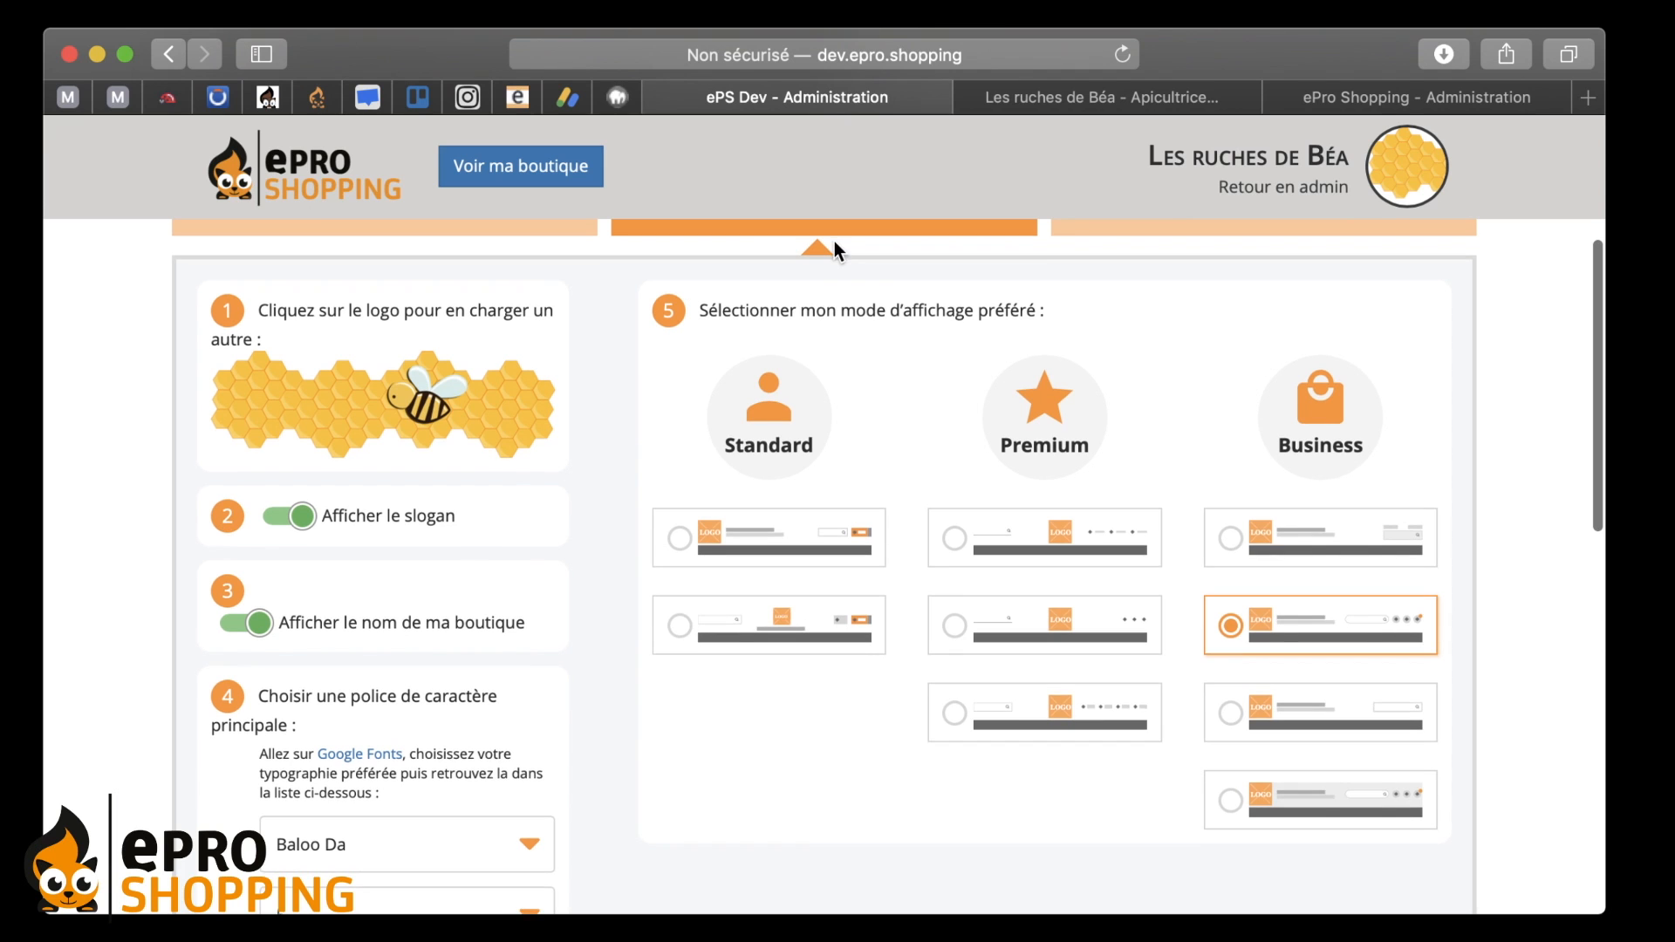
left_click_drag(1598, 910, 1518, 910)
scroll(984, 457, "up", 1)
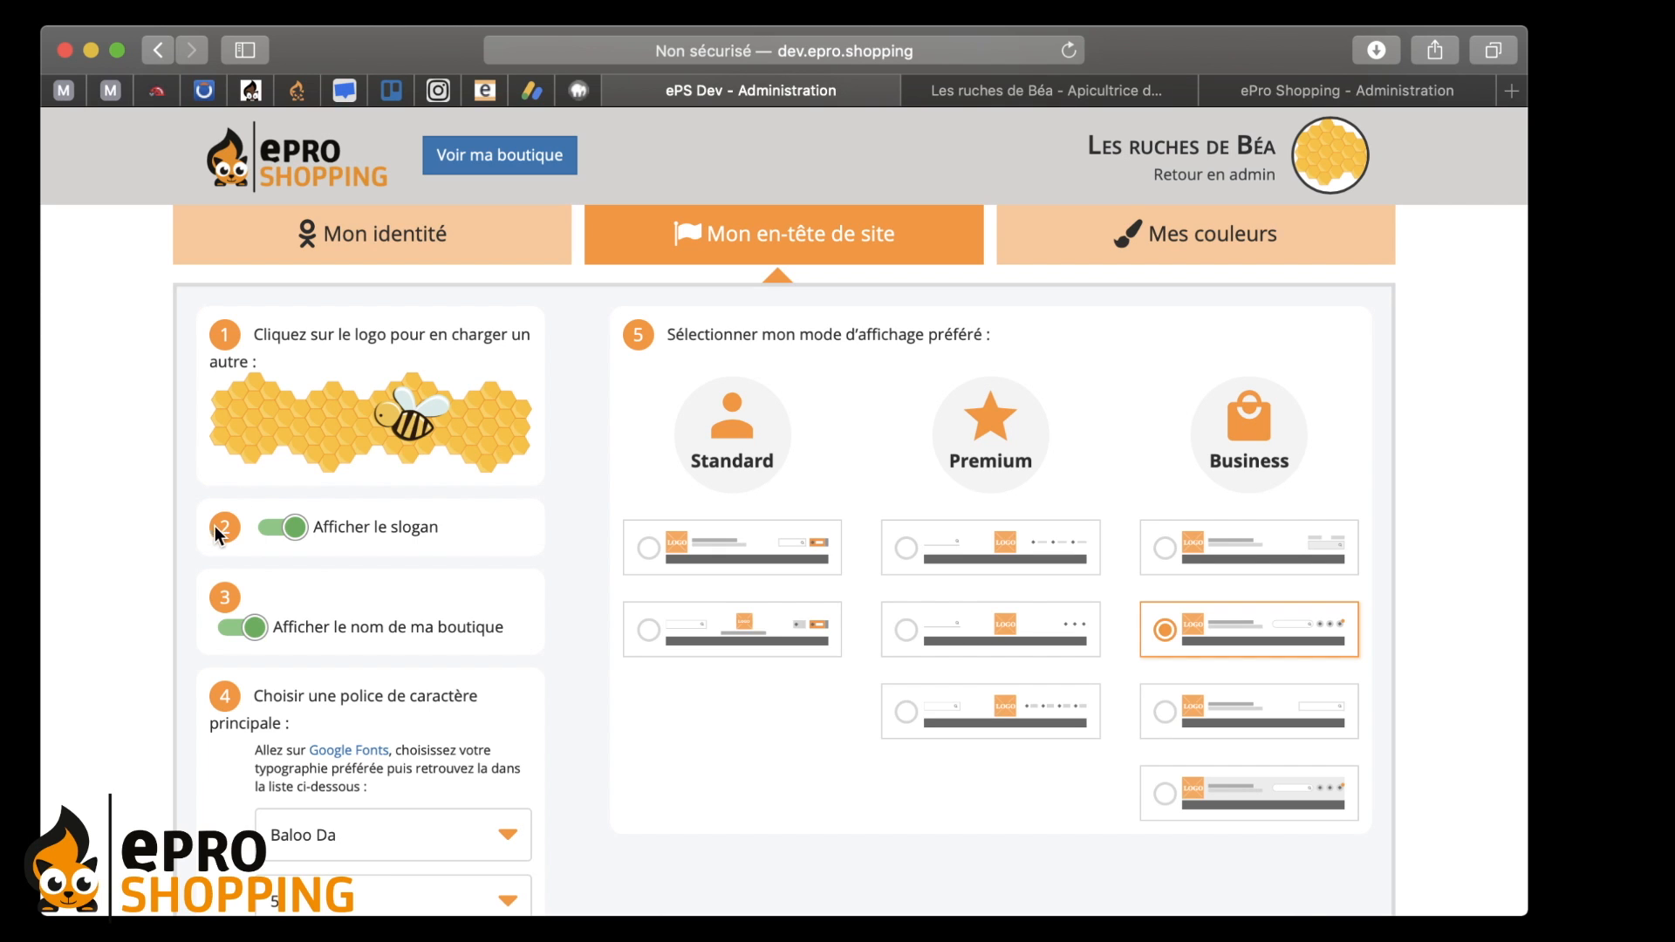
left_click_drag(1529, 647, 1598, 652)
- Glance at 'Mon identité', then return to the 'Mon en-tête de site' display modes
left_click(436, 232)
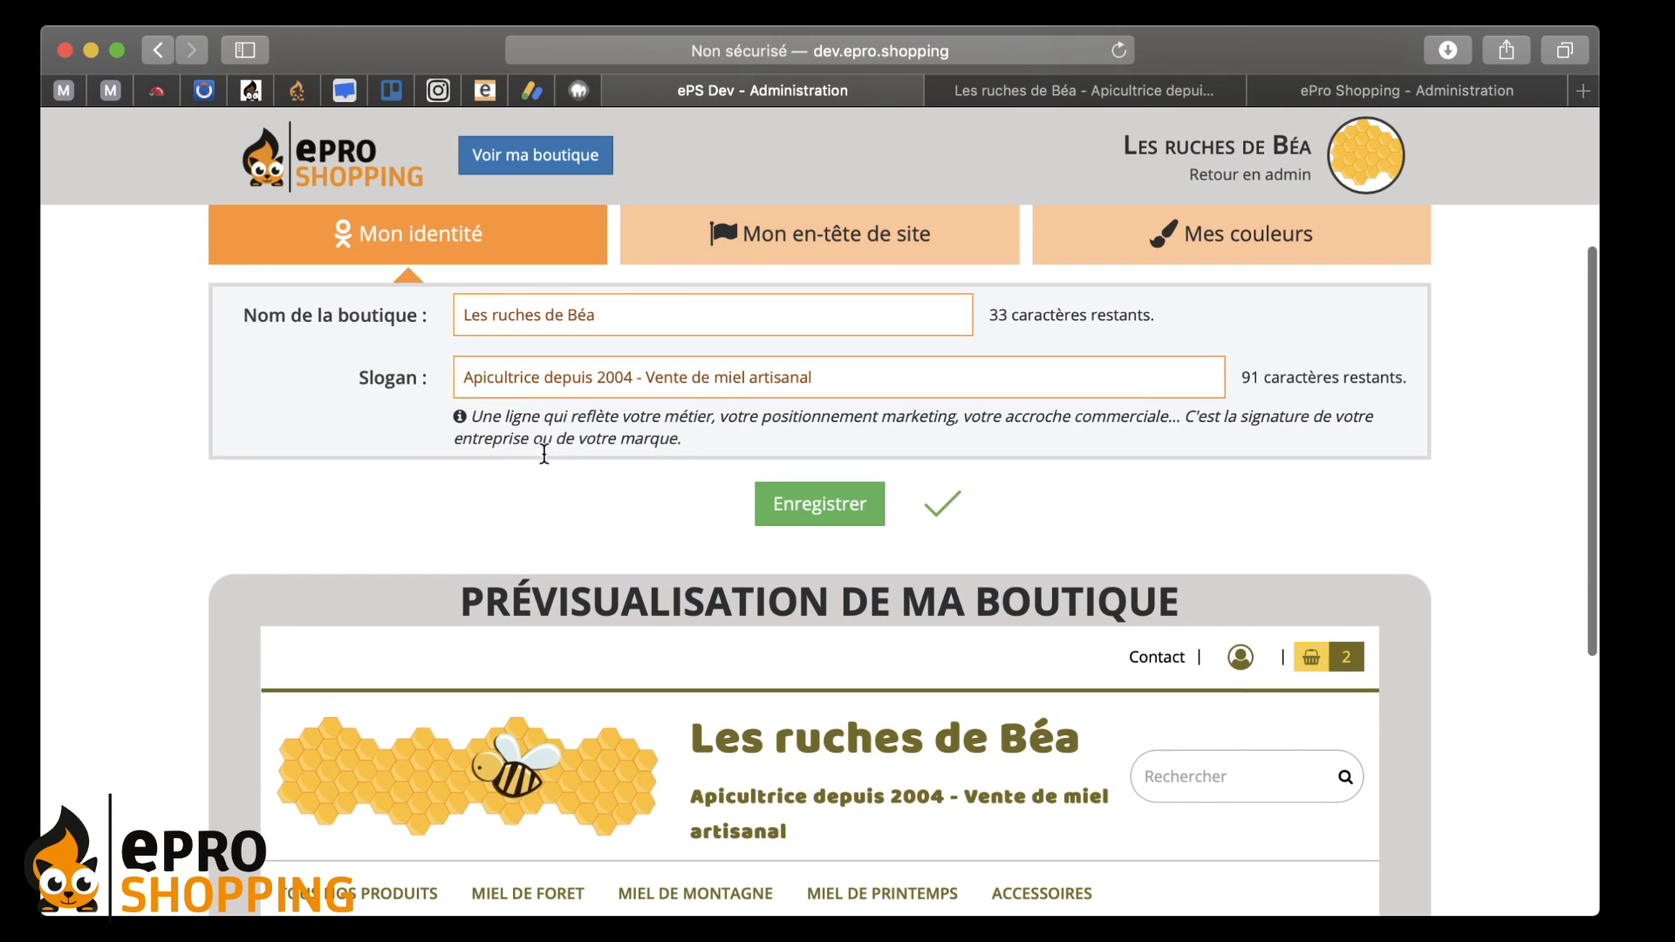
left_click(736, 234)
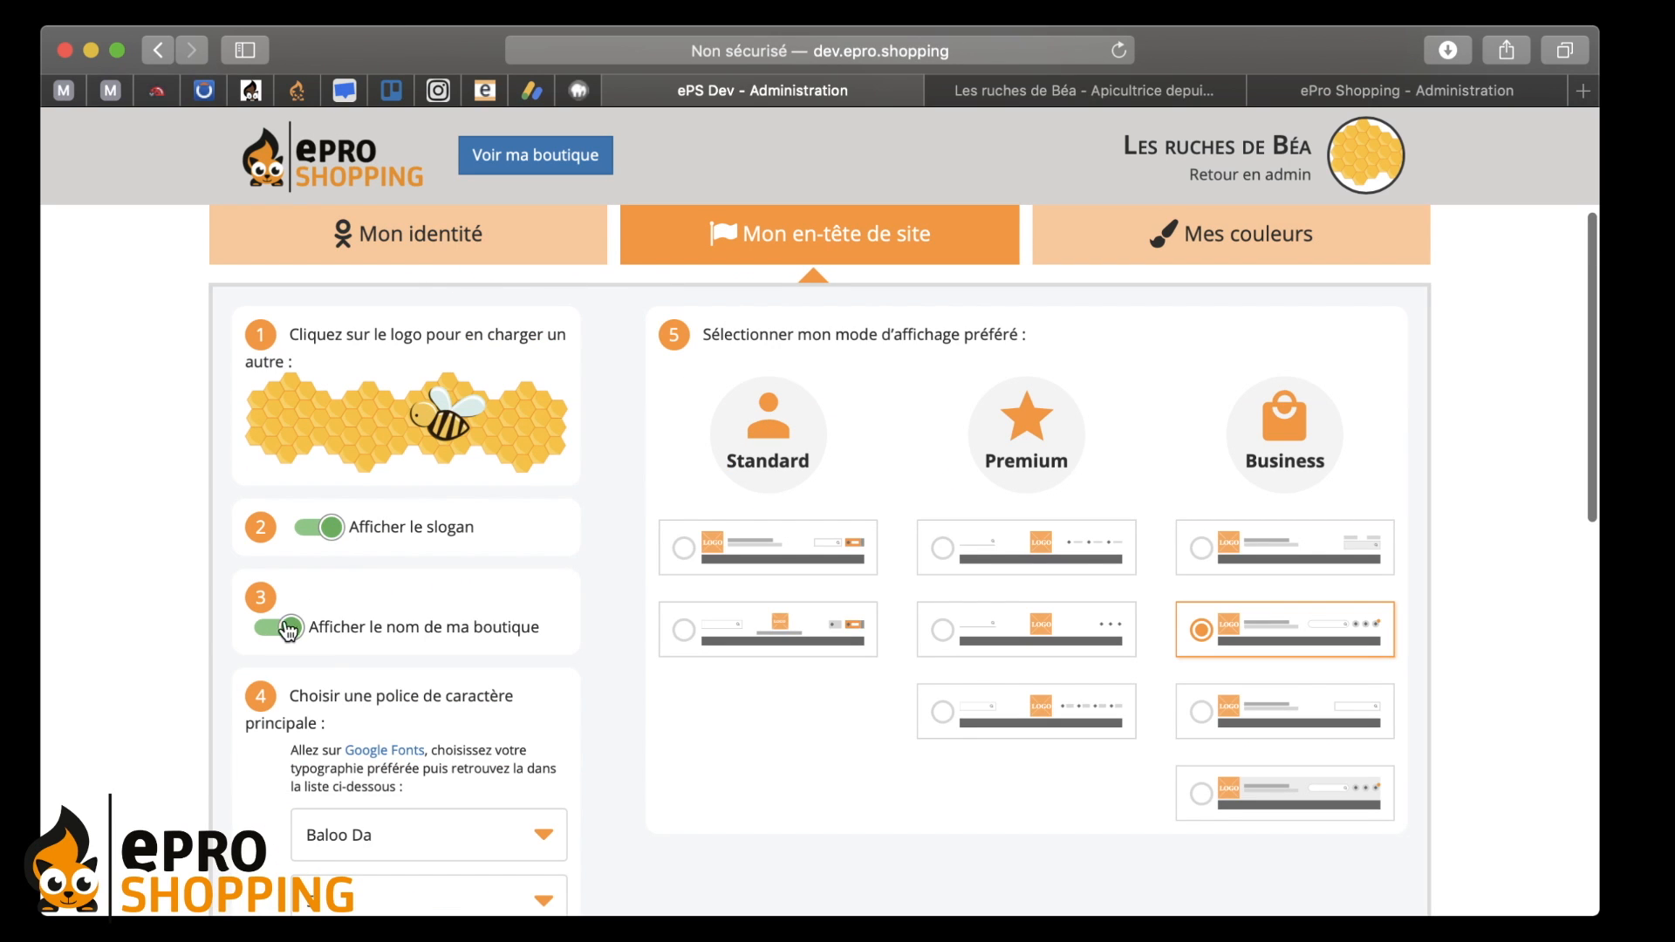
scroll(343, 610, "down", 4)
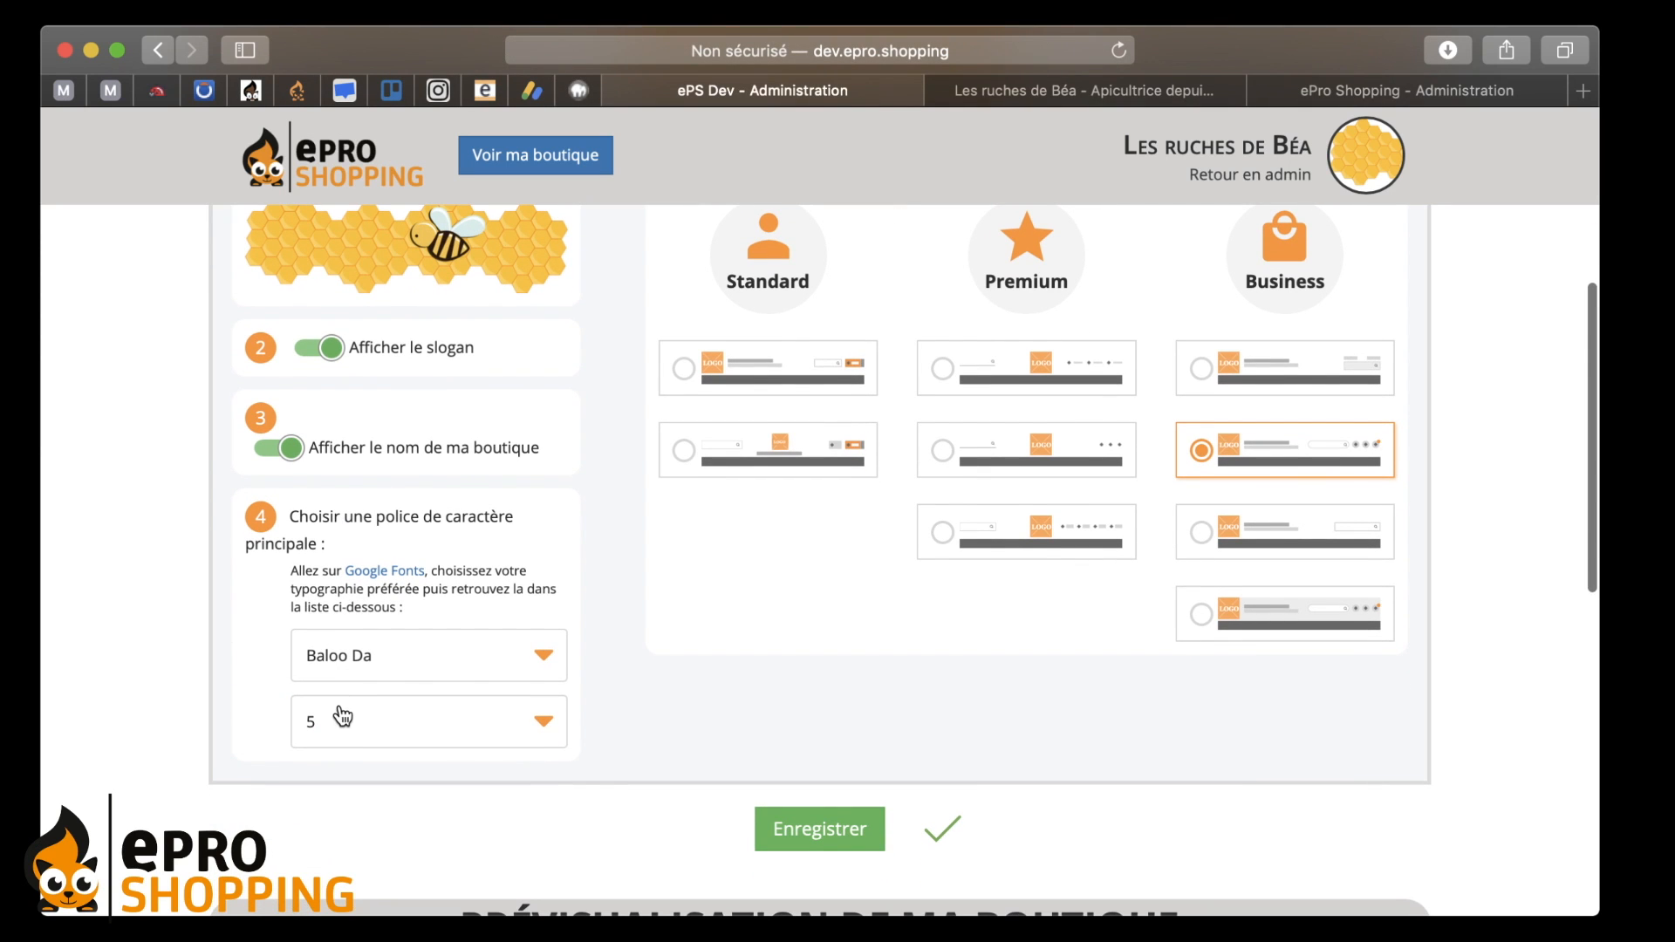
scroll(654, 572, "up", 3)
- Select the first Standard header layout and review the preview
left_click(684, 517)
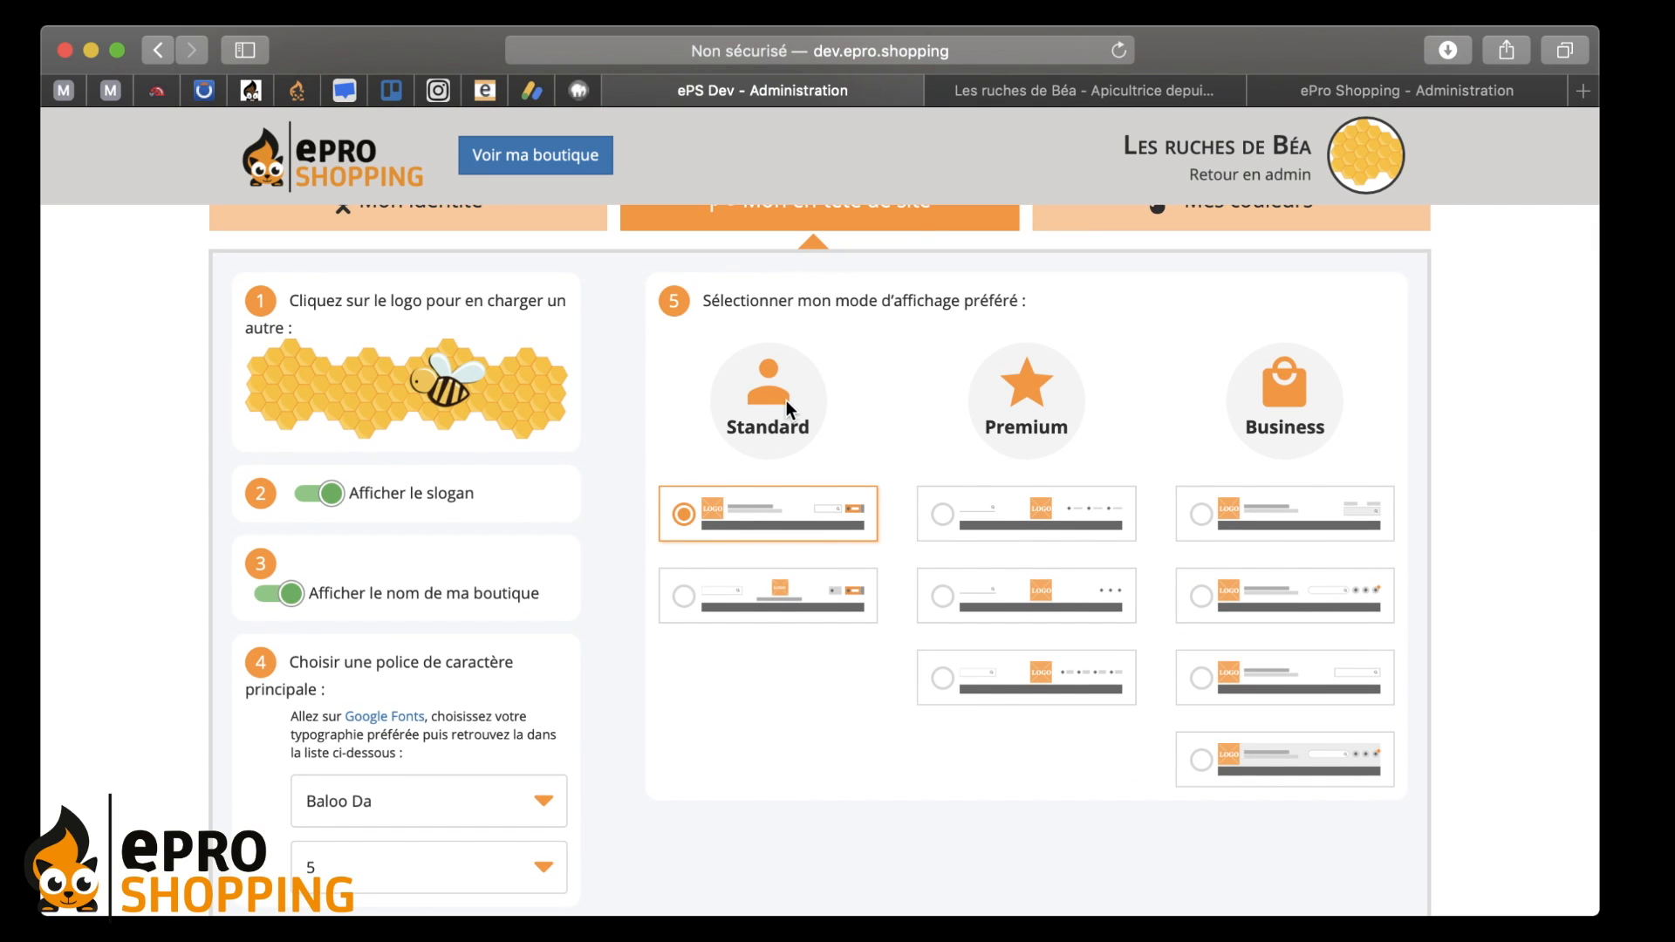
scroll(715, 510, "down", 6)
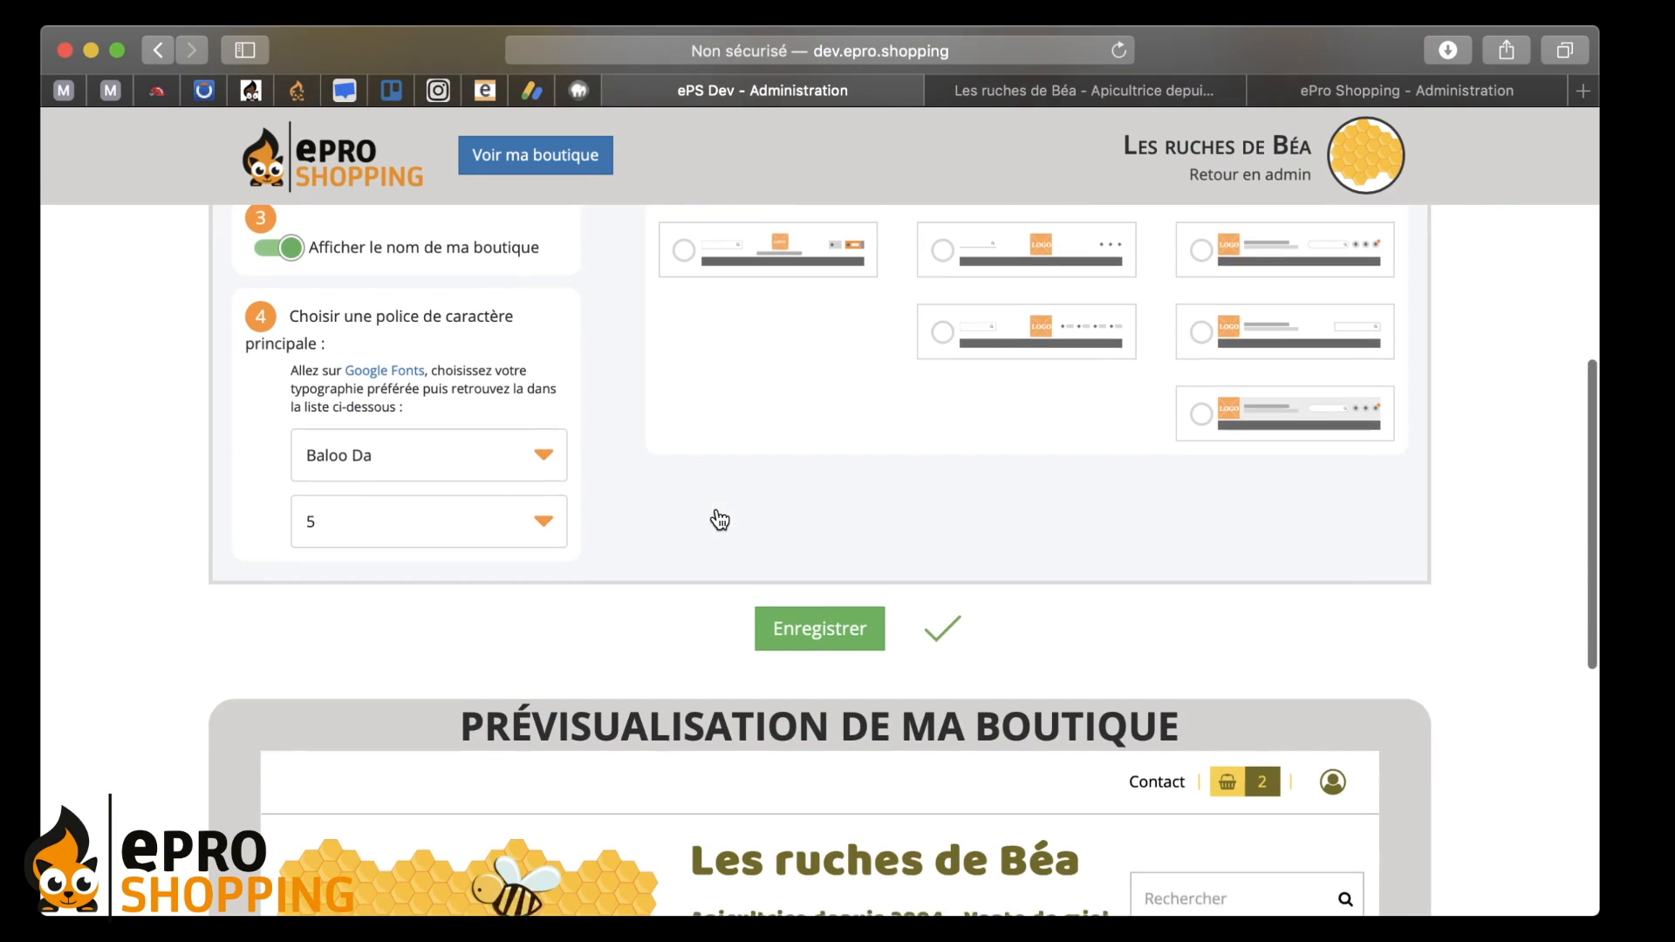
scroll(717, 510, "down", 3)
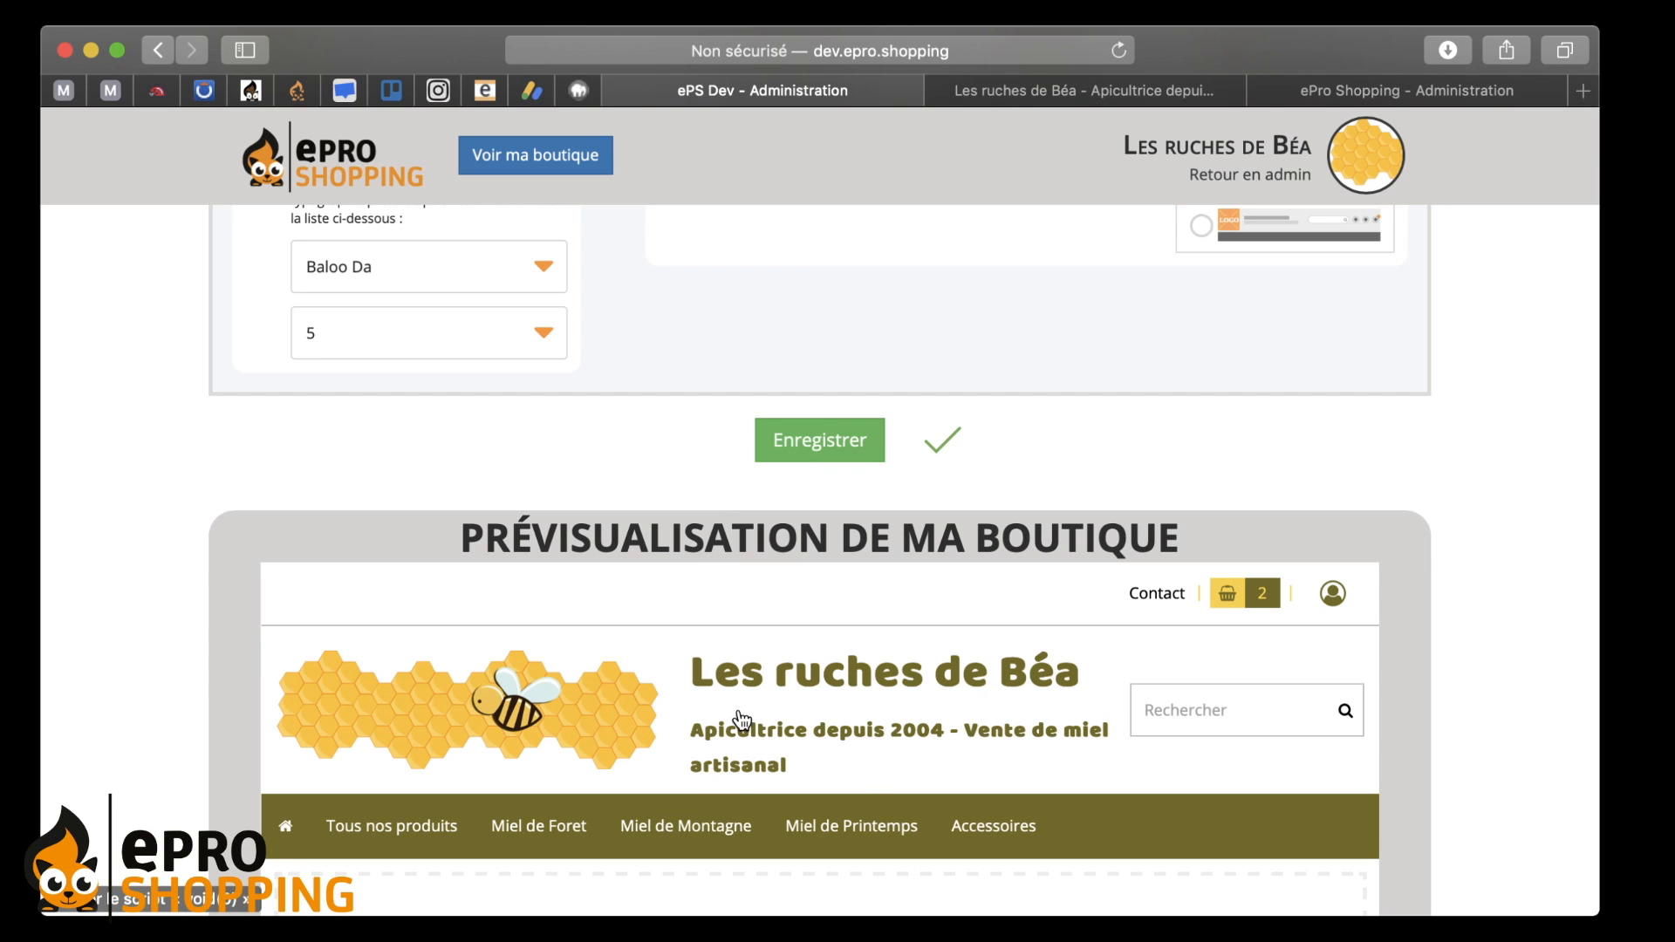
scroll(680, 521, "up", 3)
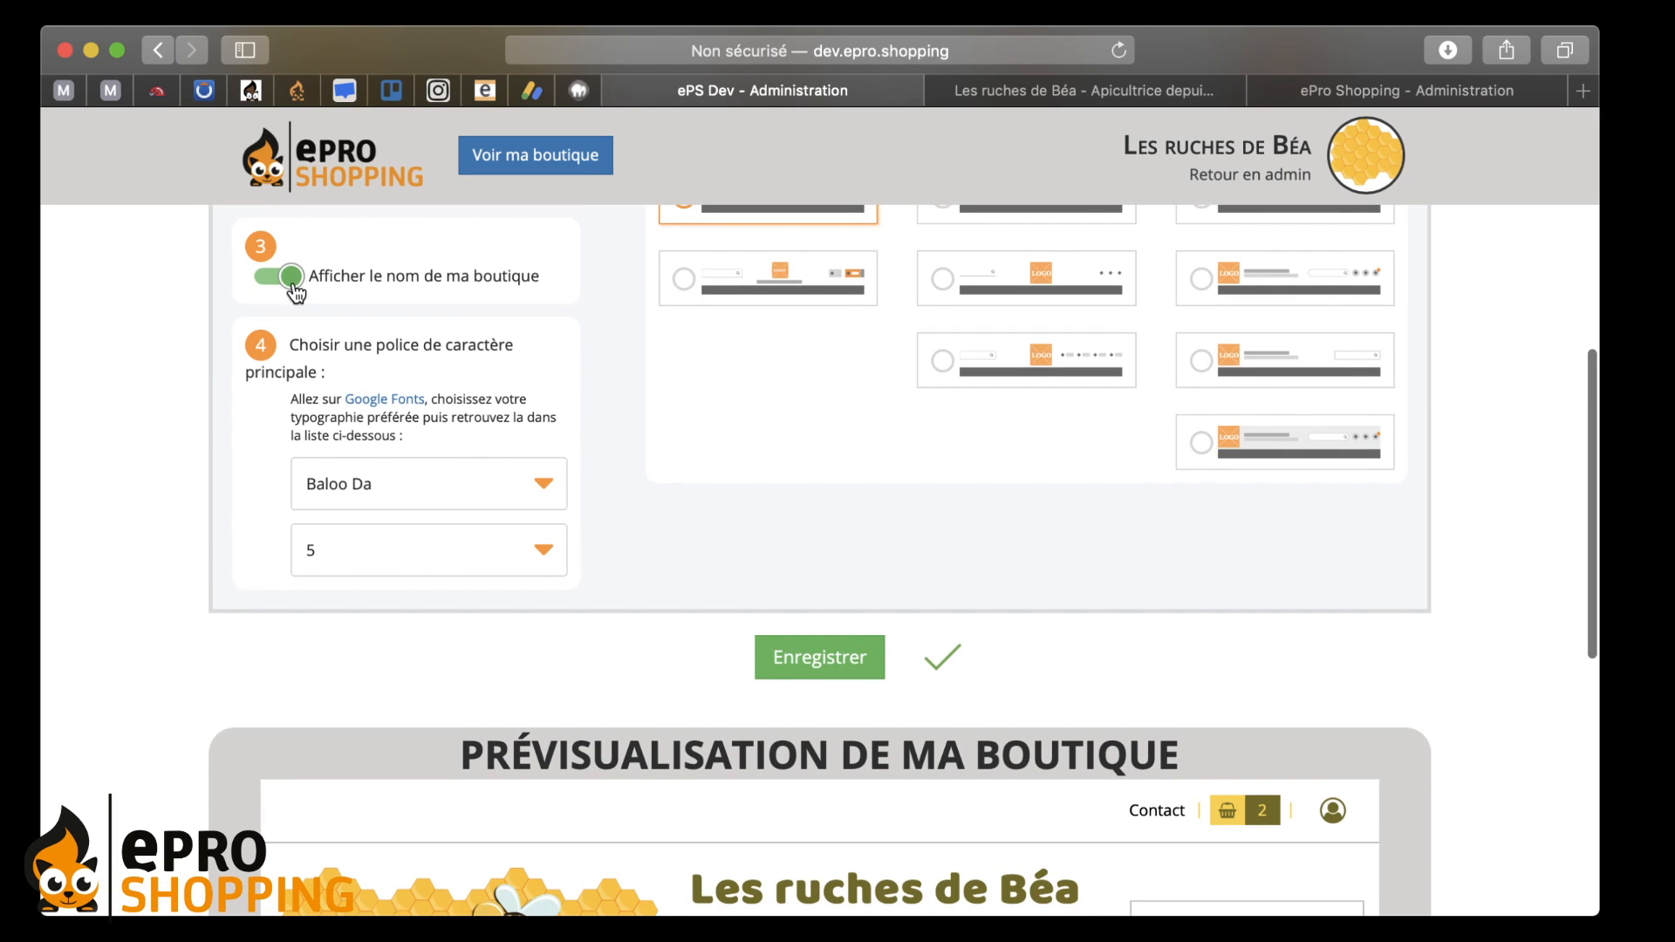
scroll(295, 293, "up", 2)
scroll(516, 403, "down", 5)
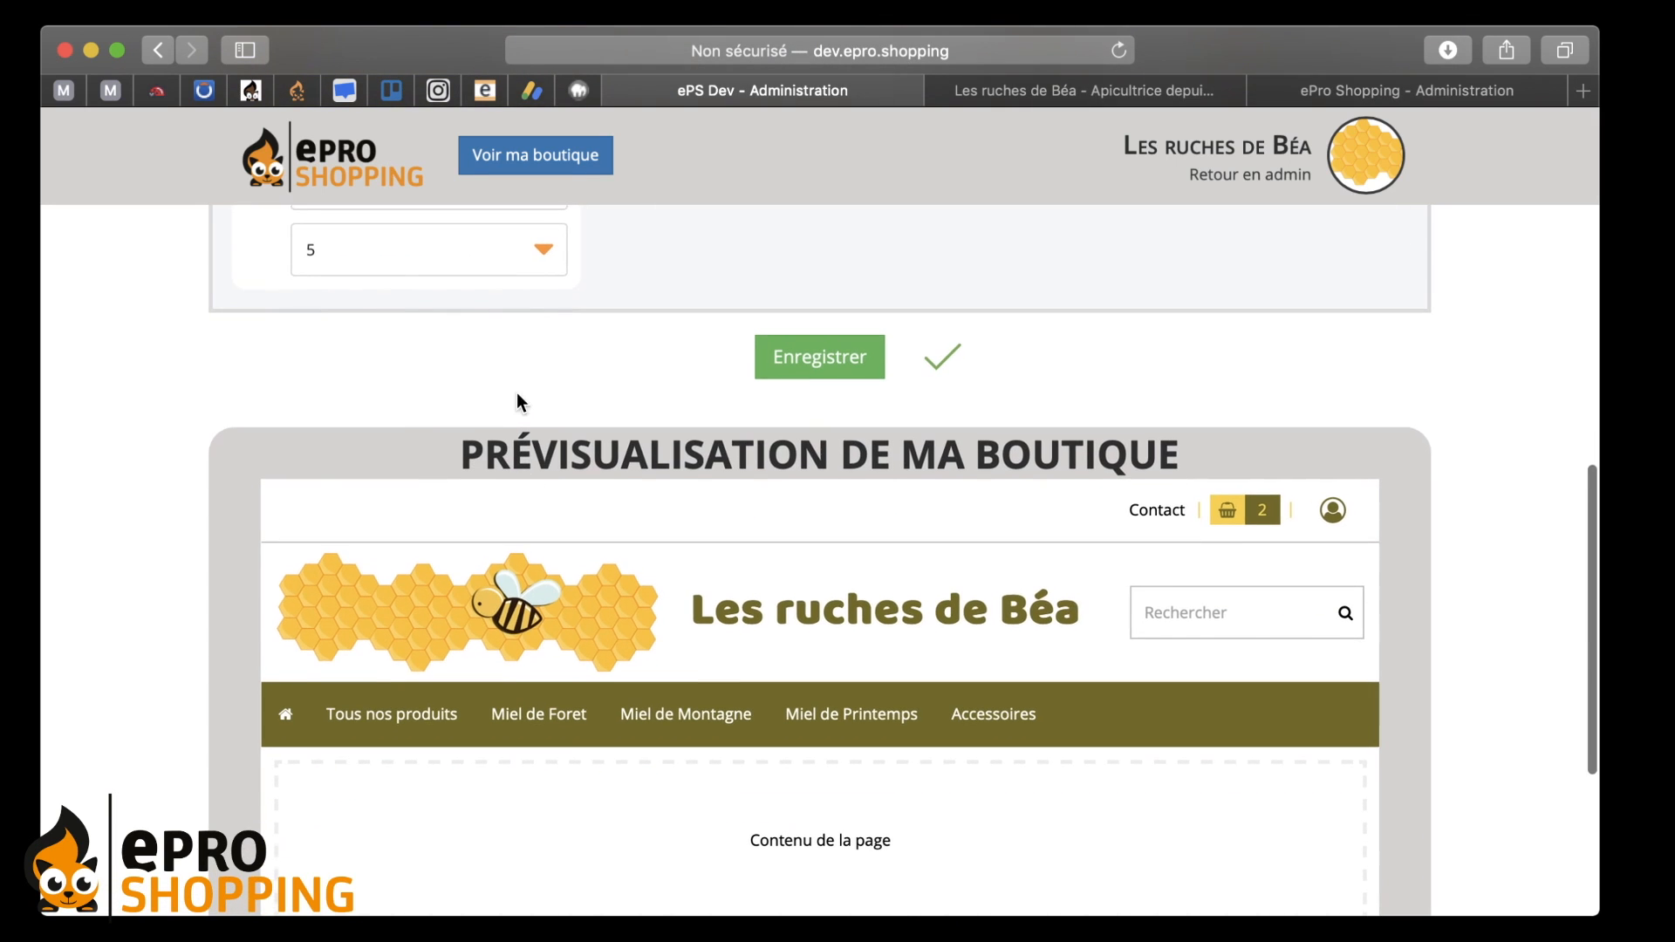
scroll(479, 572, "up", 5)
- Toggle 'Afficher le nom de ma boutique' off and back on, and turn 'Afficher le slogan' on
left_click(293, 347)
scroll(594, 471, "down", 5)
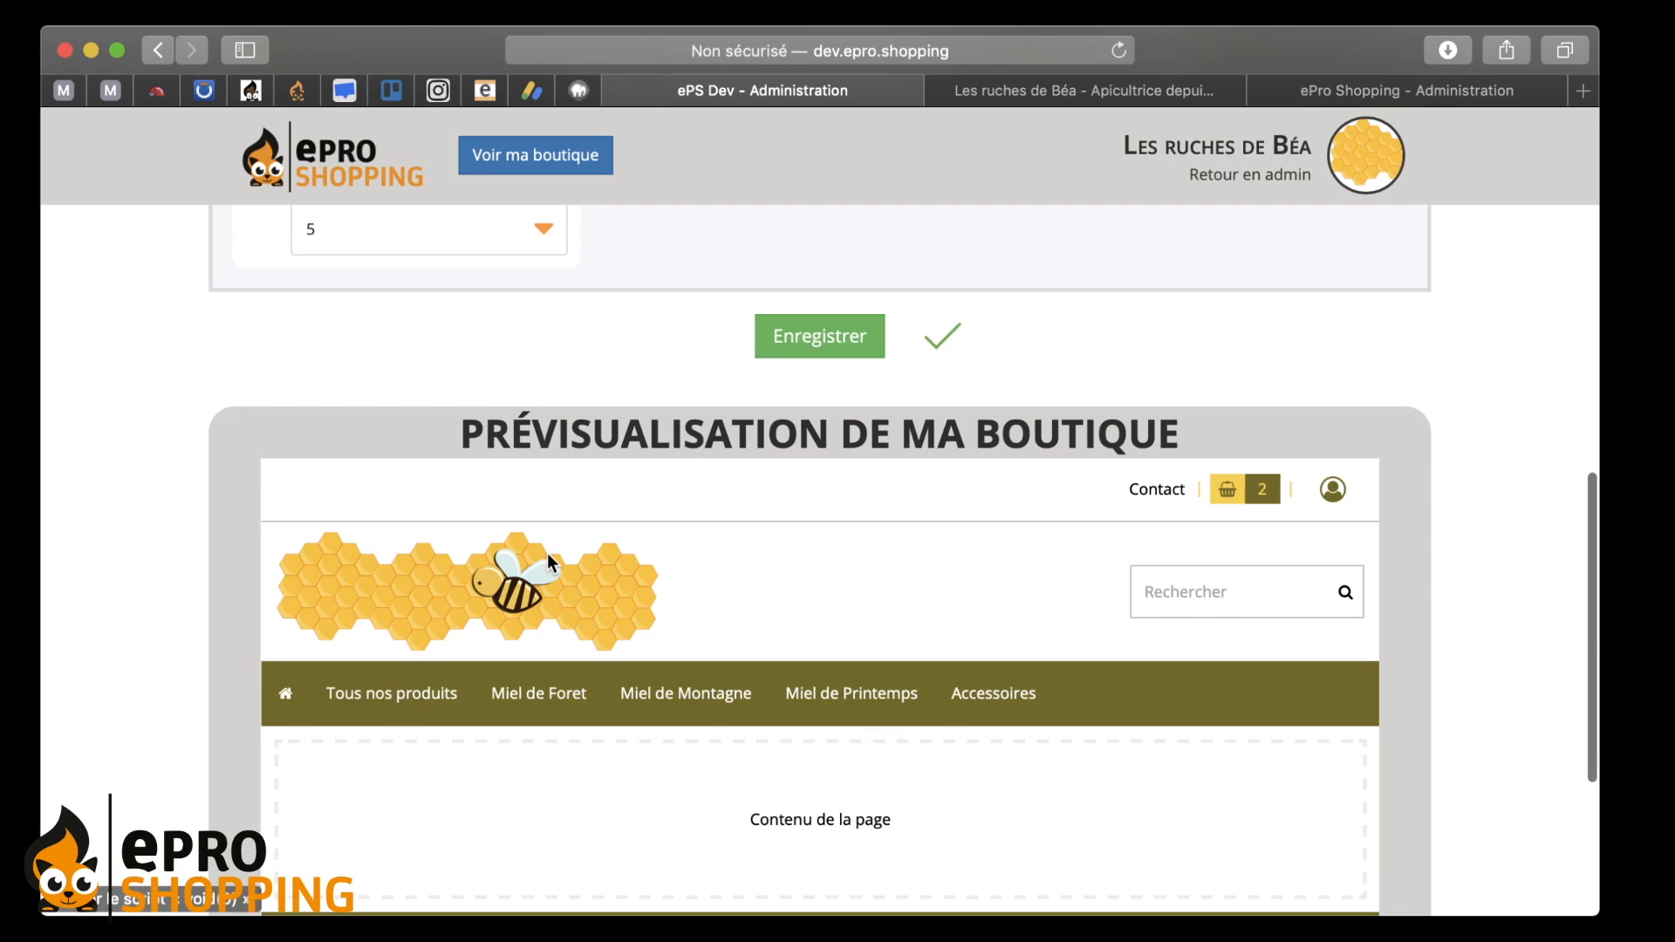
scroll(580, 436, "up", 6)
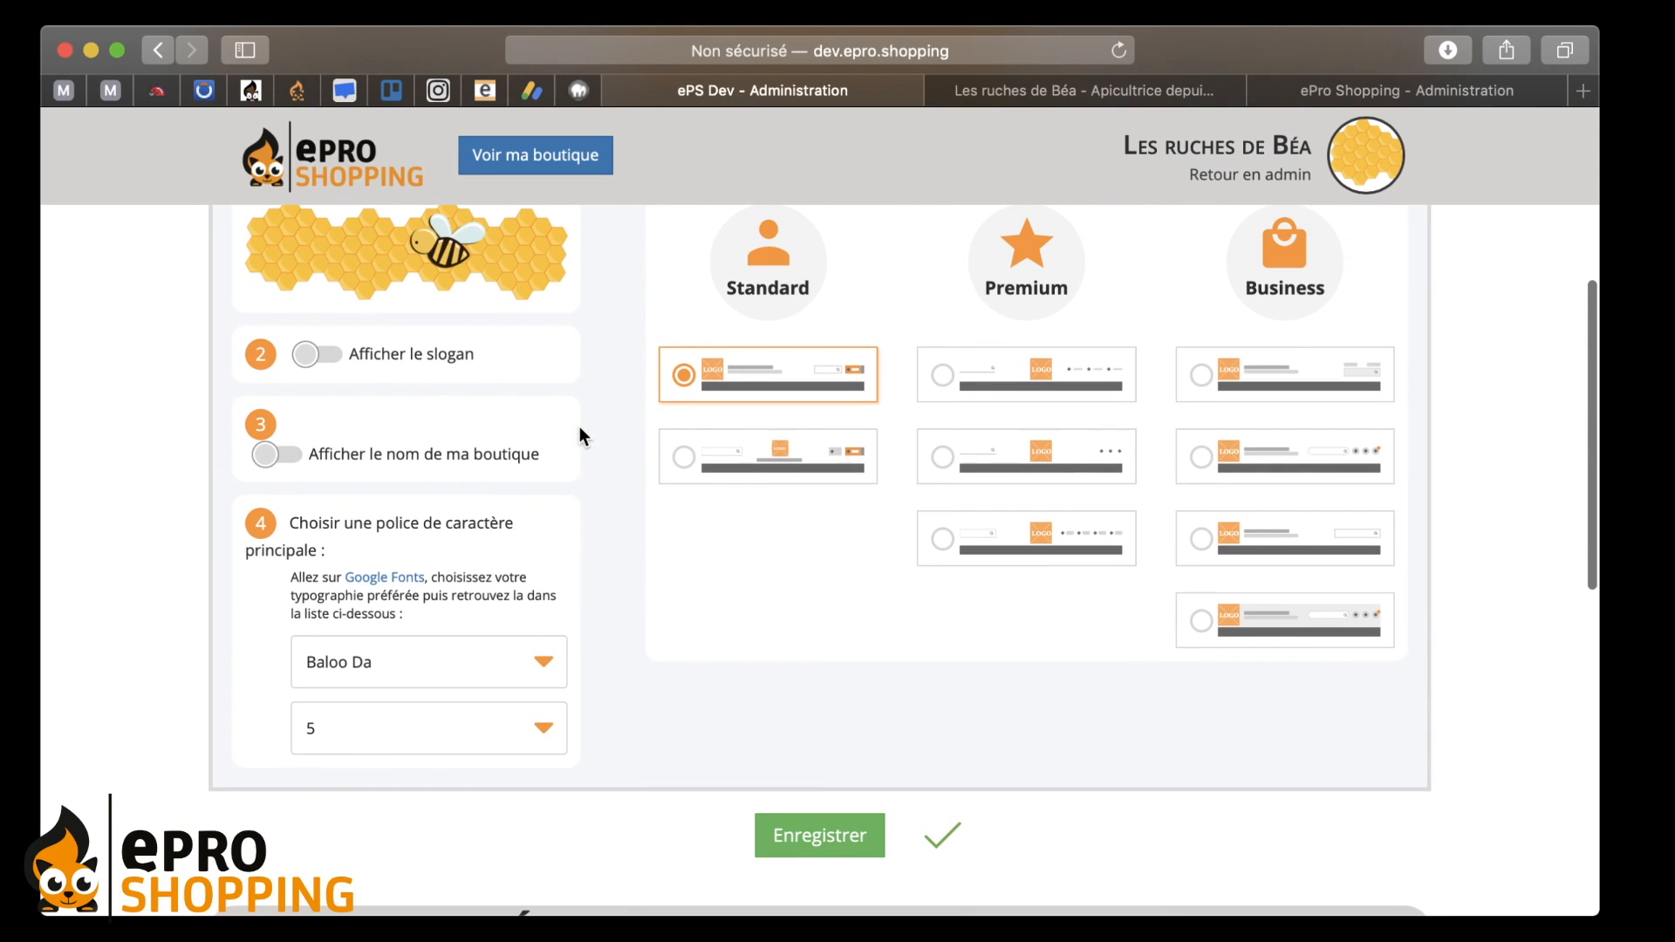
scroll(345, 400, "up", 1)
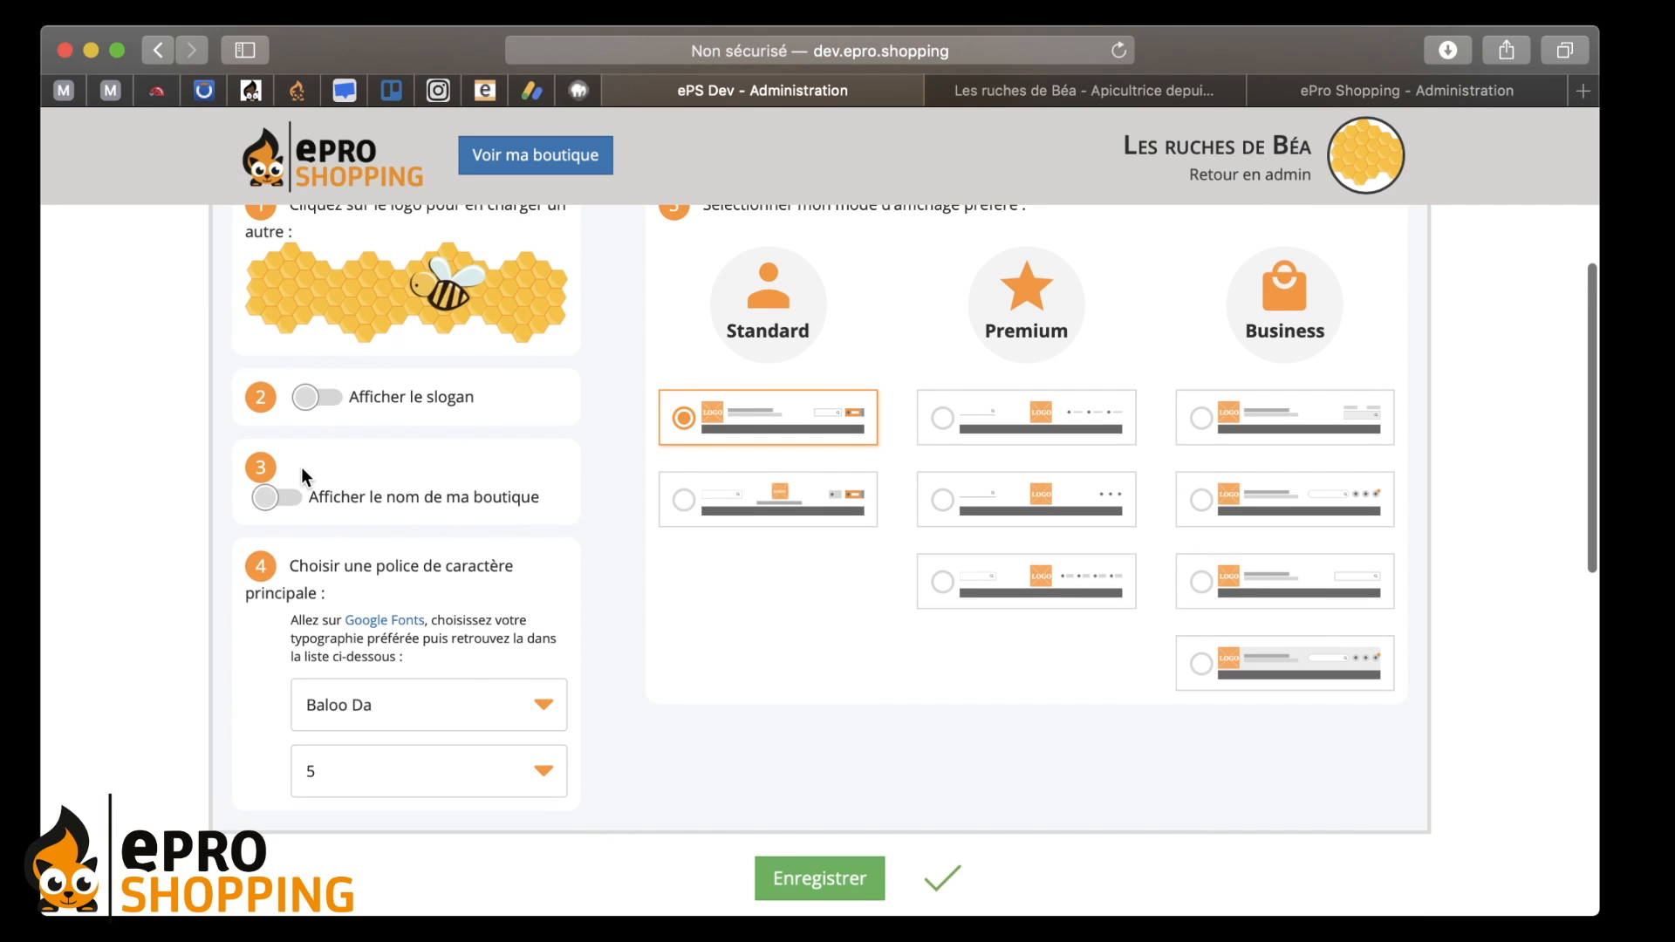
left_click(295, 499)
scroll(656, 528, "down", 1)
left_click(356, 382)
scroll(751, 565, "down", 4)
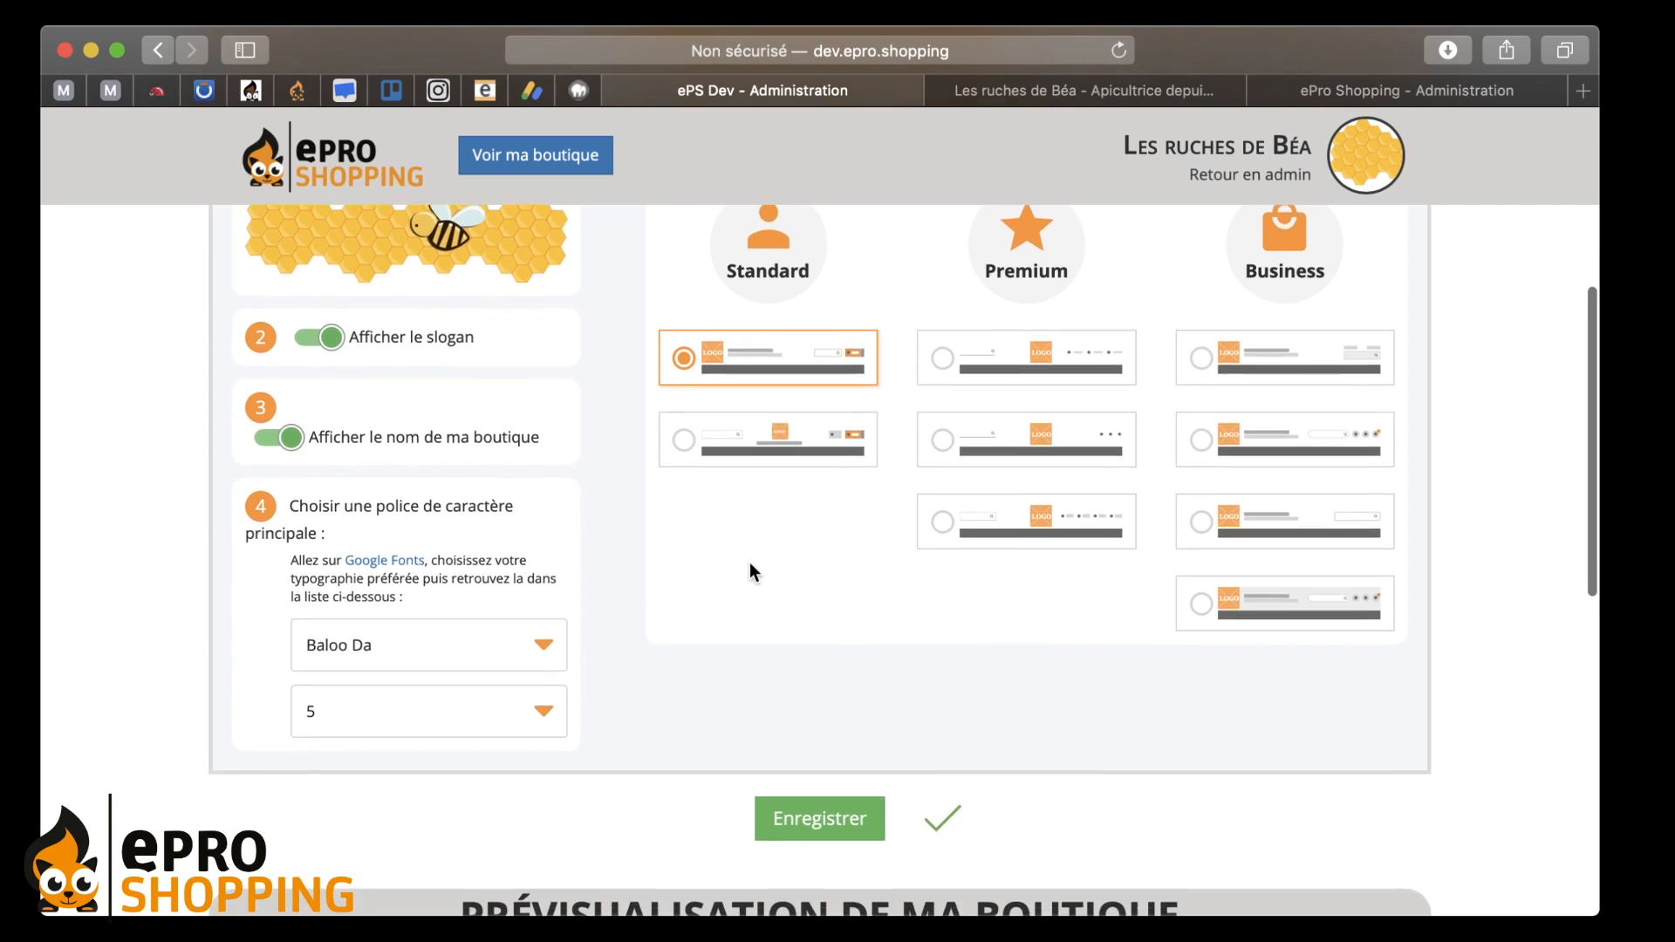
scroll(750, 565, "down", 2)
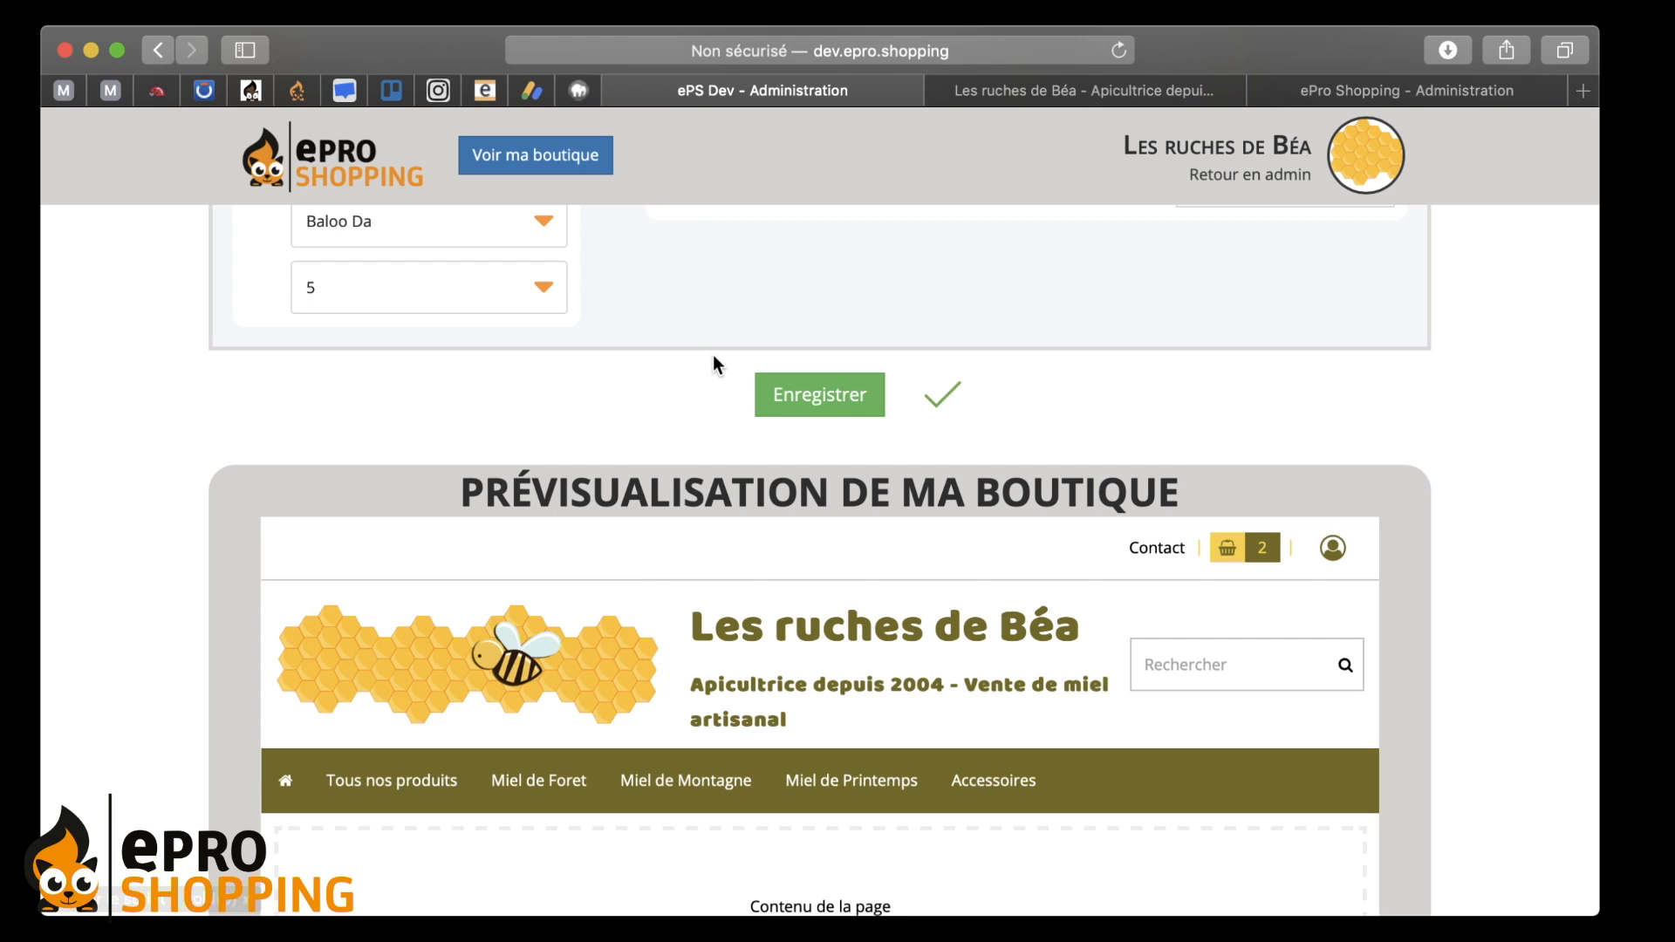
scroll(714, 363, "up", 3)
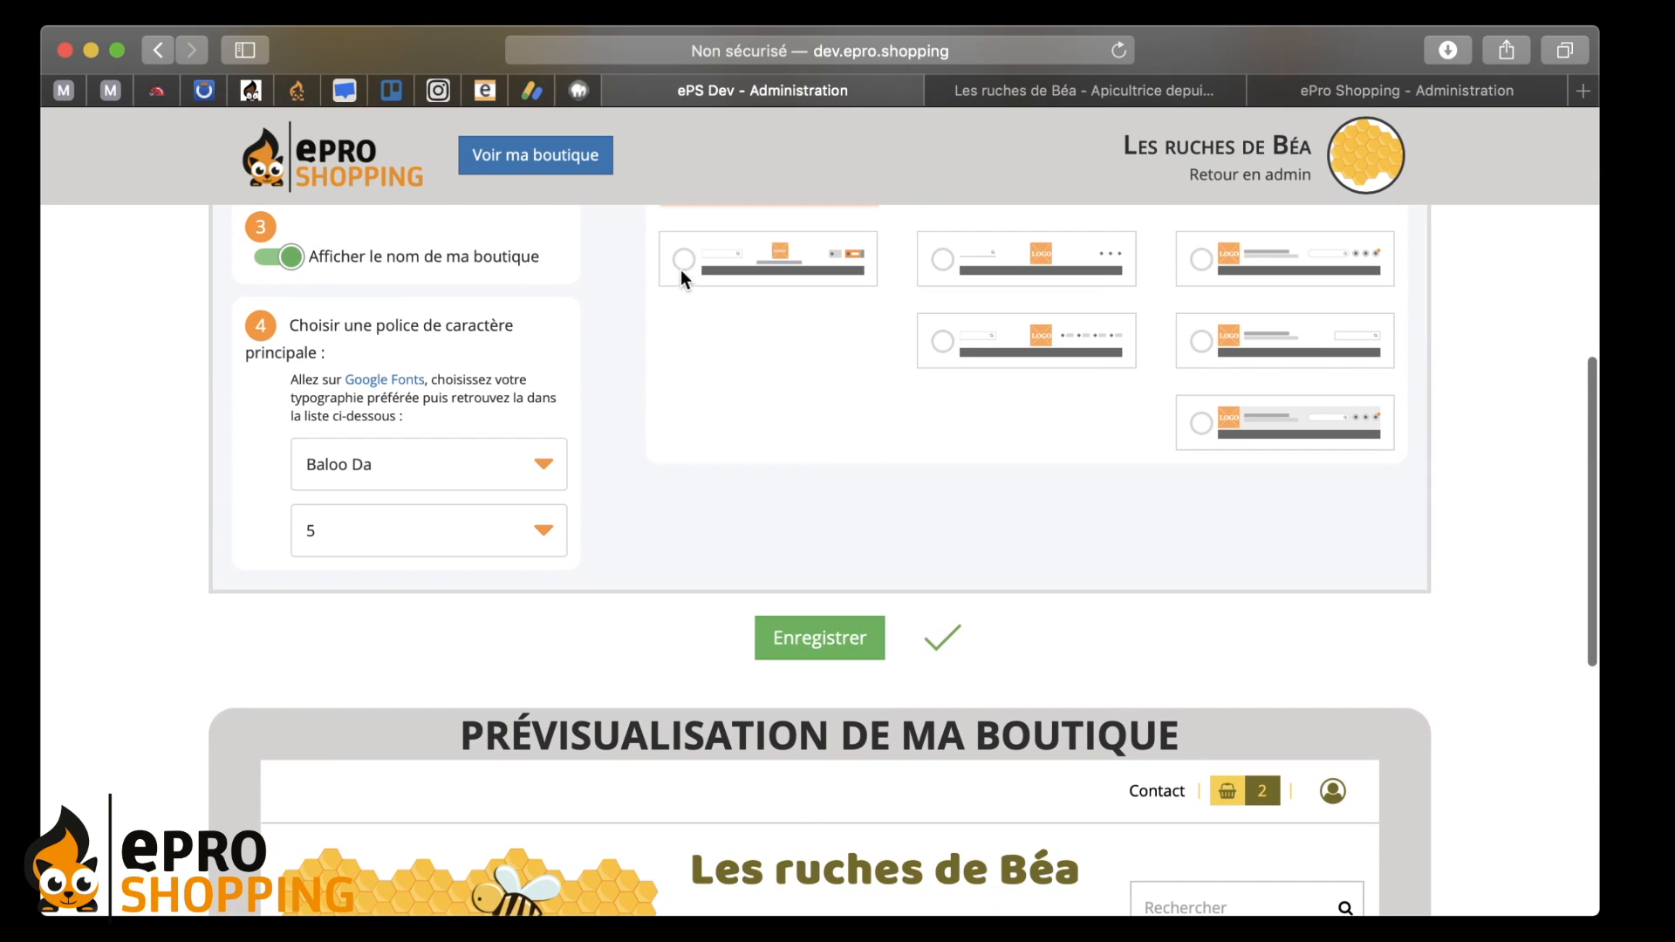
left_click(684, 270)
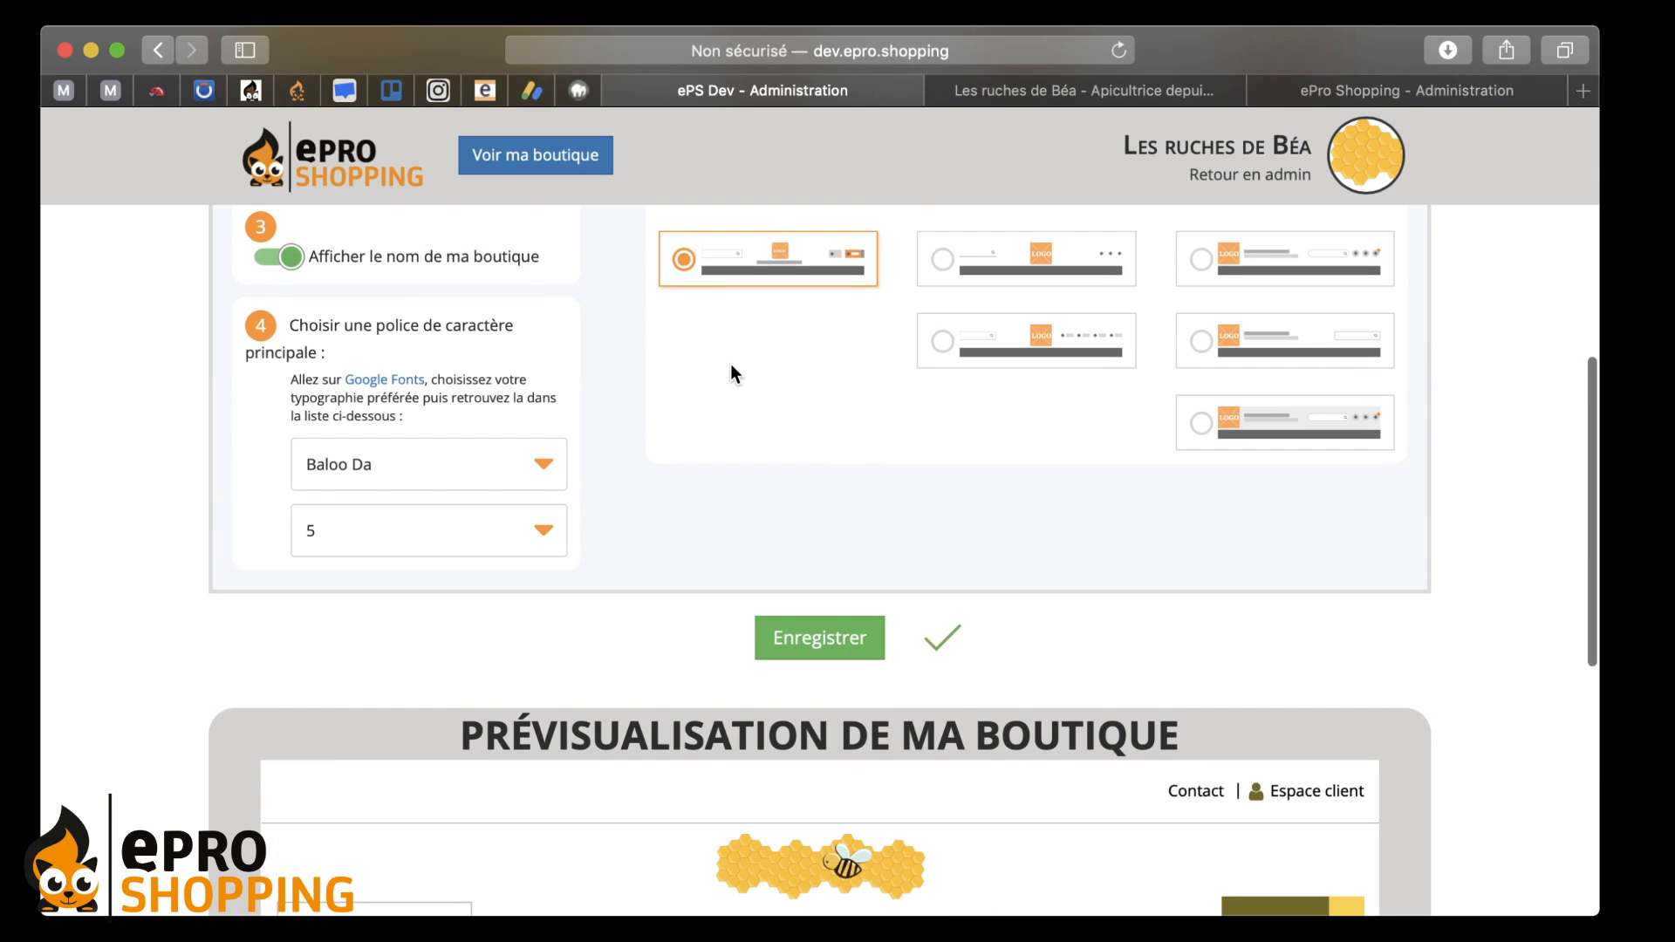
scroll(730, 373, "down", 2)
scroll(733, 371, "down", 2)
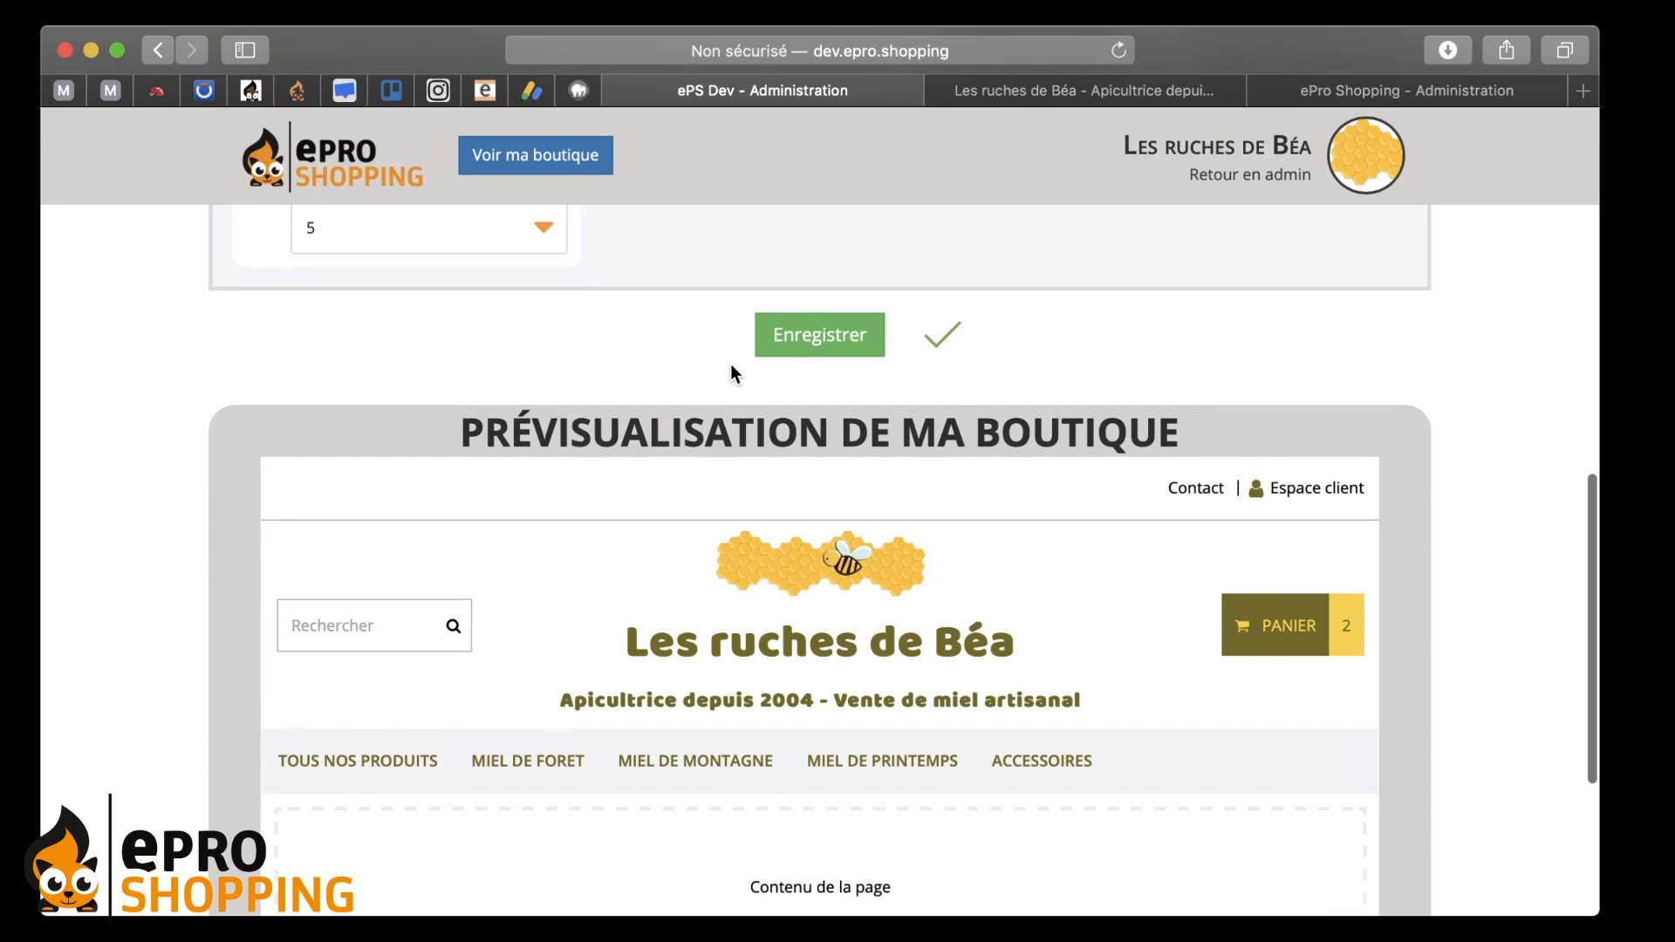
scroll(733, 371, "down", 1)
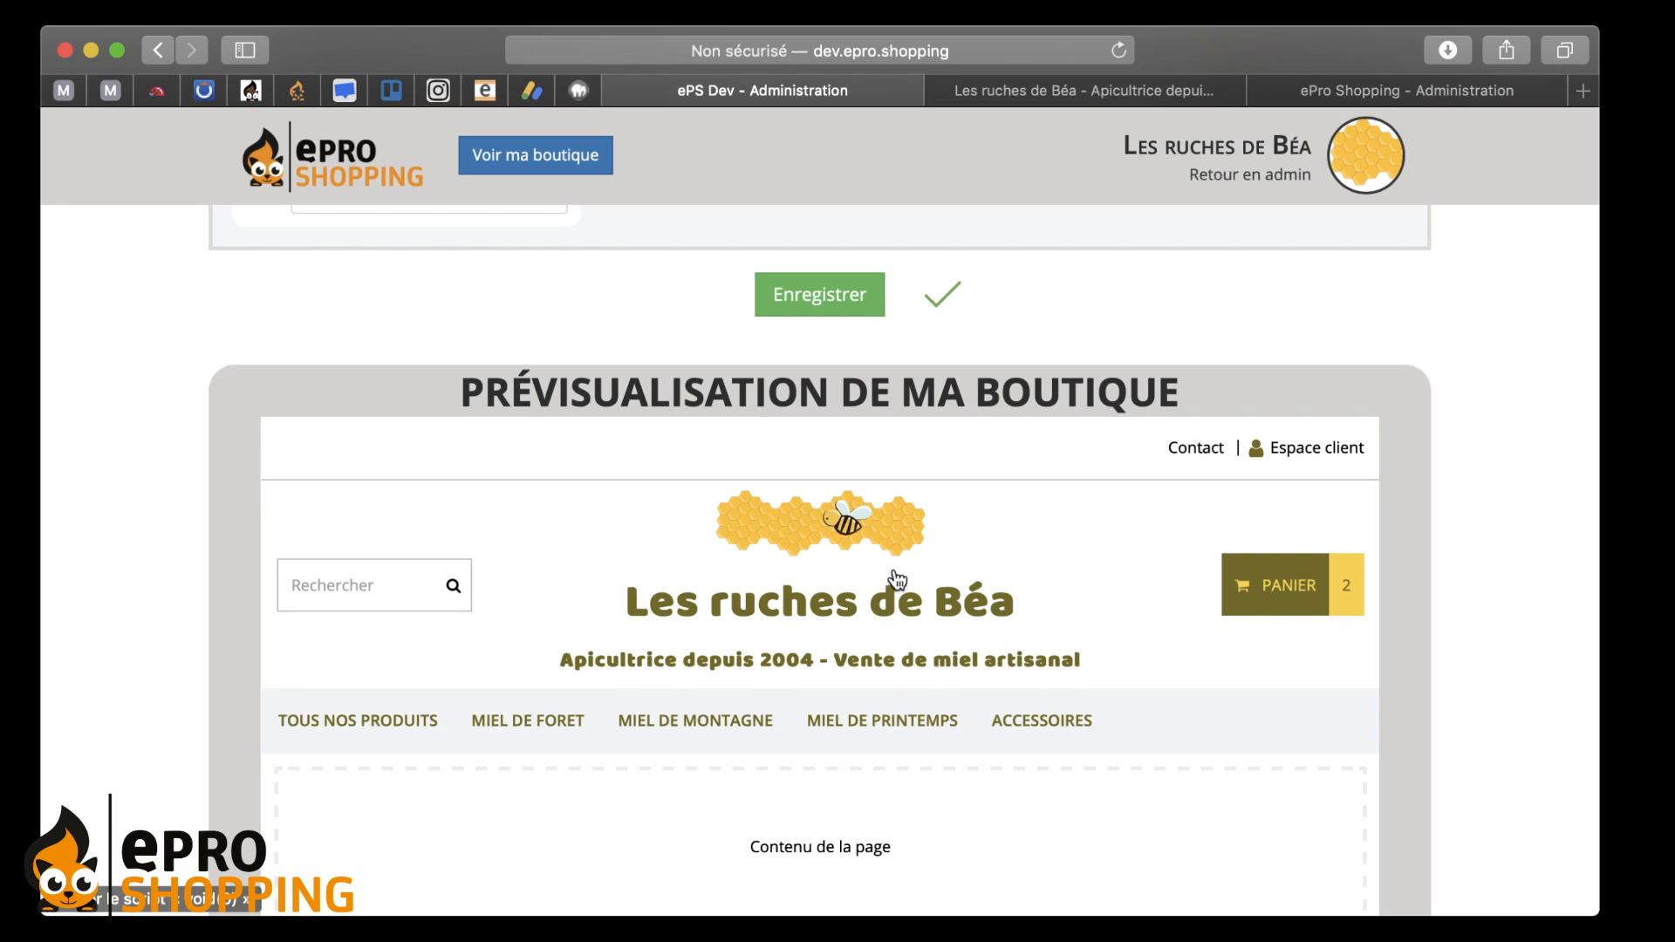
scroll(541, 516, "up", 5)
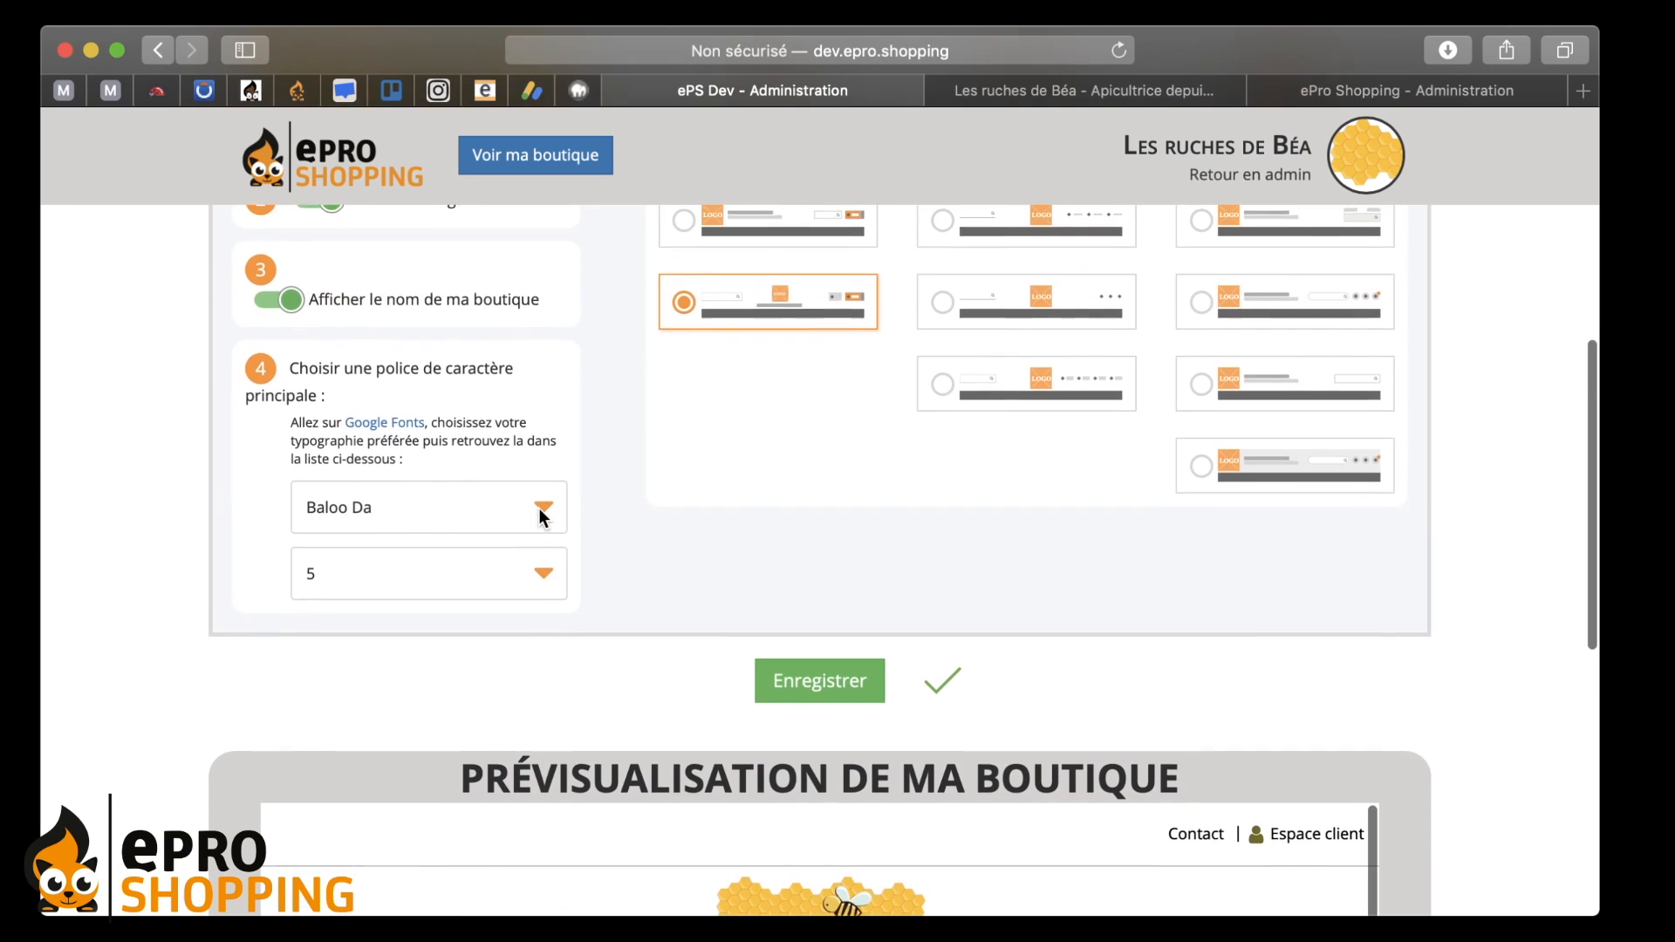
scroll(416, 317, "up", 2)
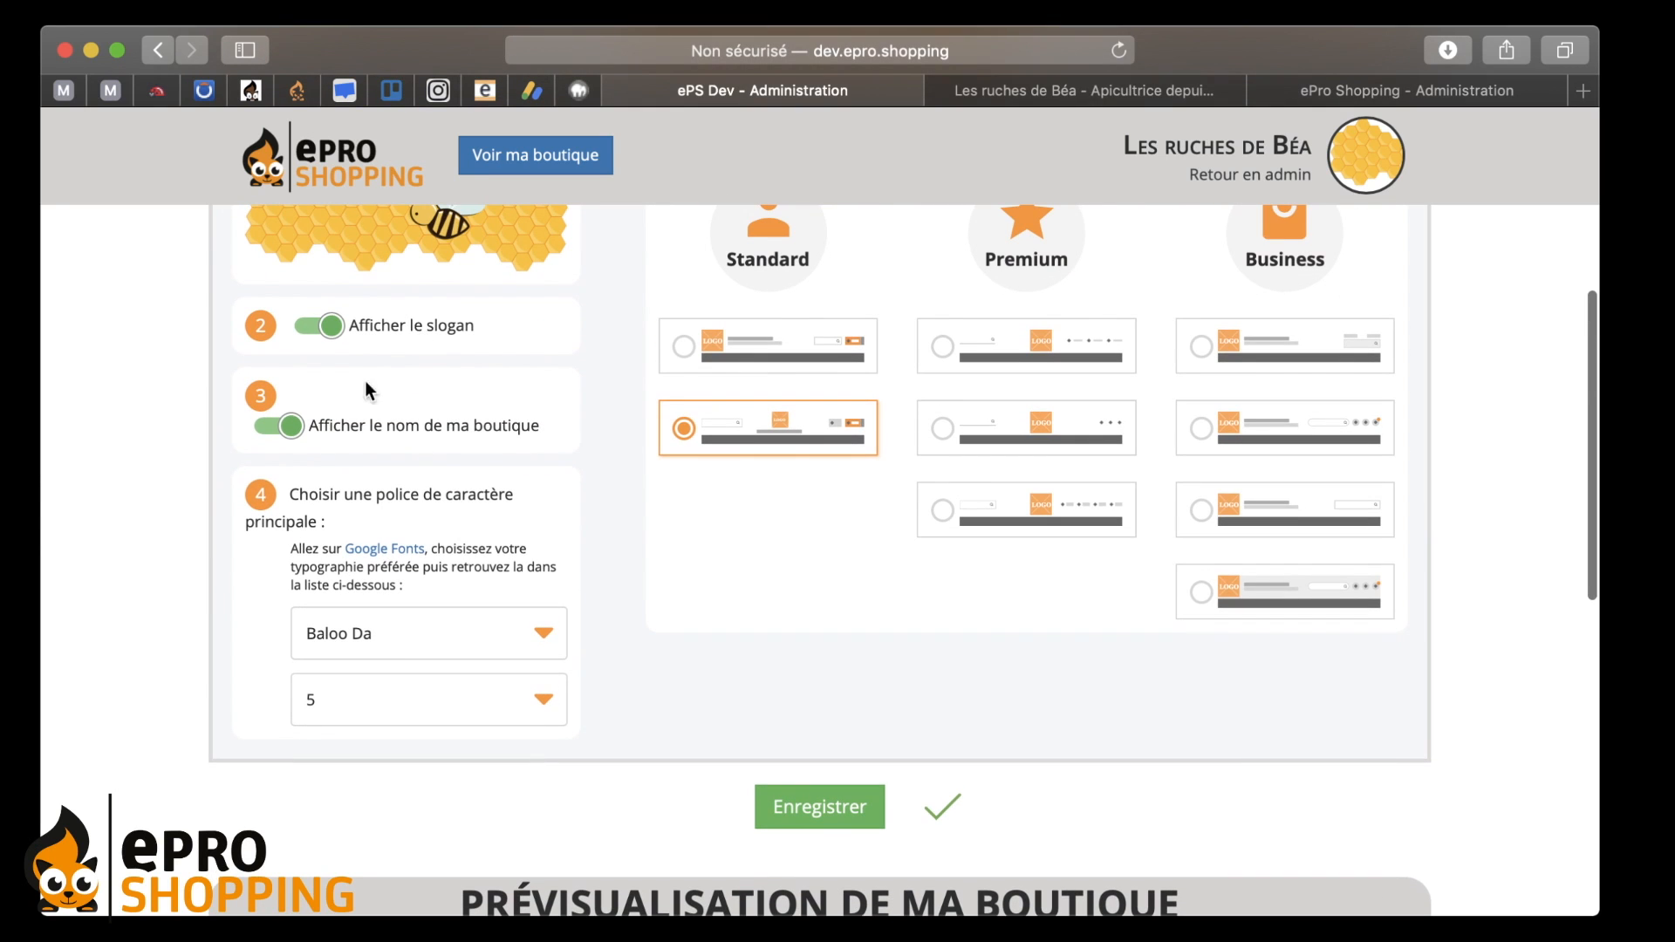
left_click(295, 438)
scroll(646, 513, "down", 5)
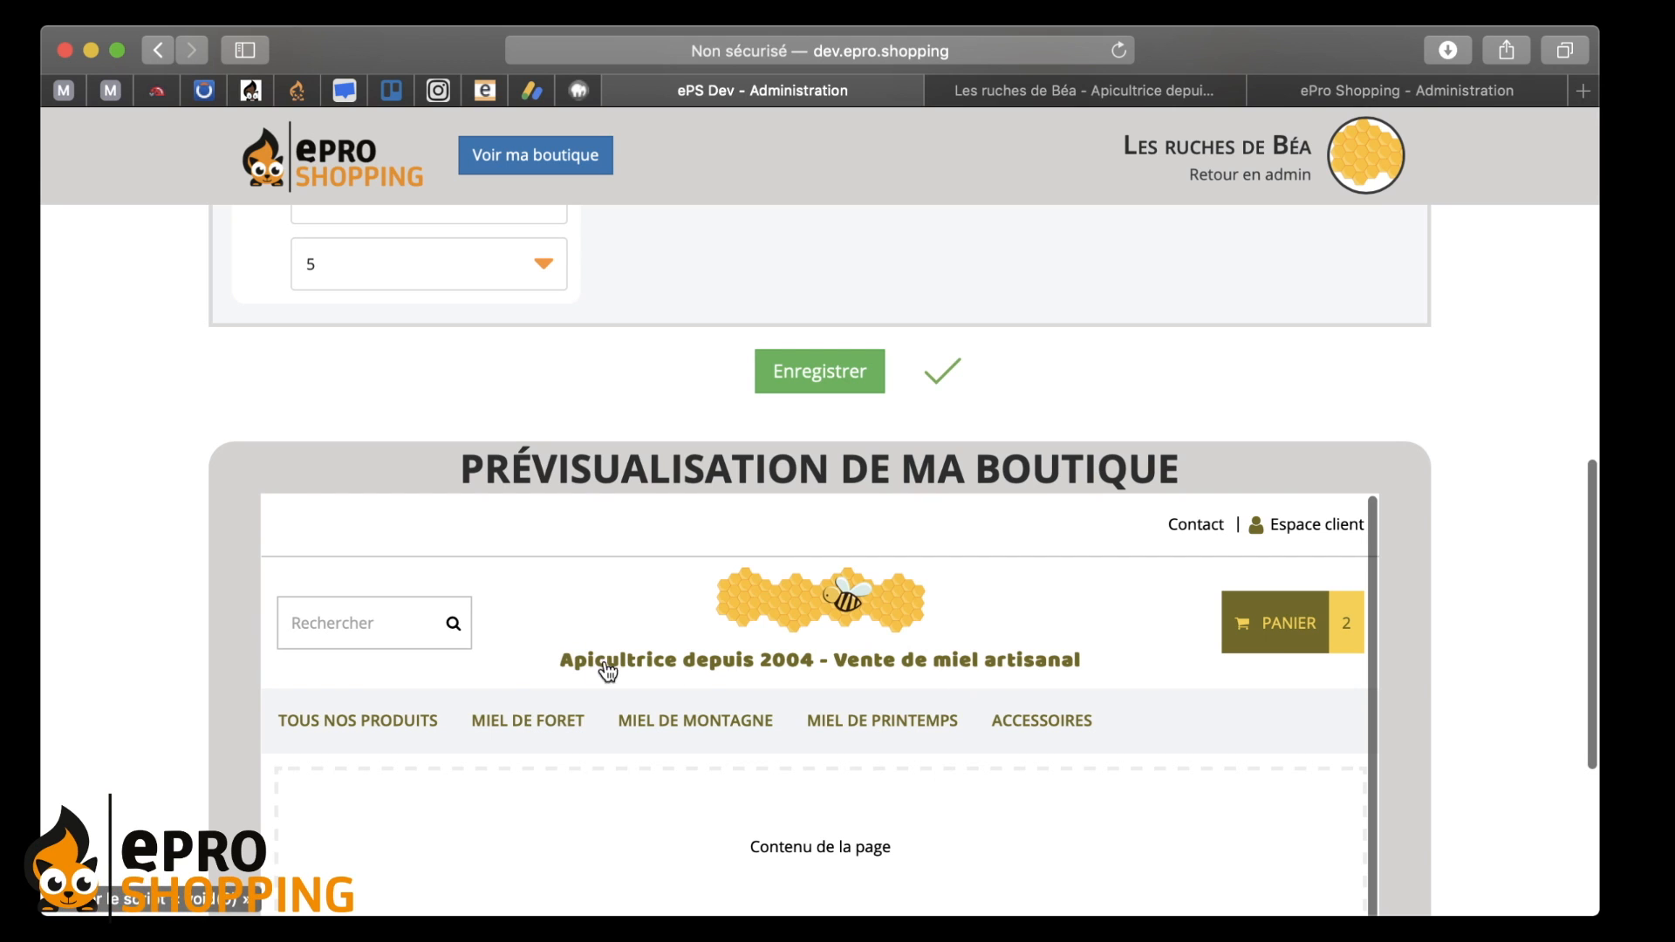
scroll(505, 664, "up", 5)
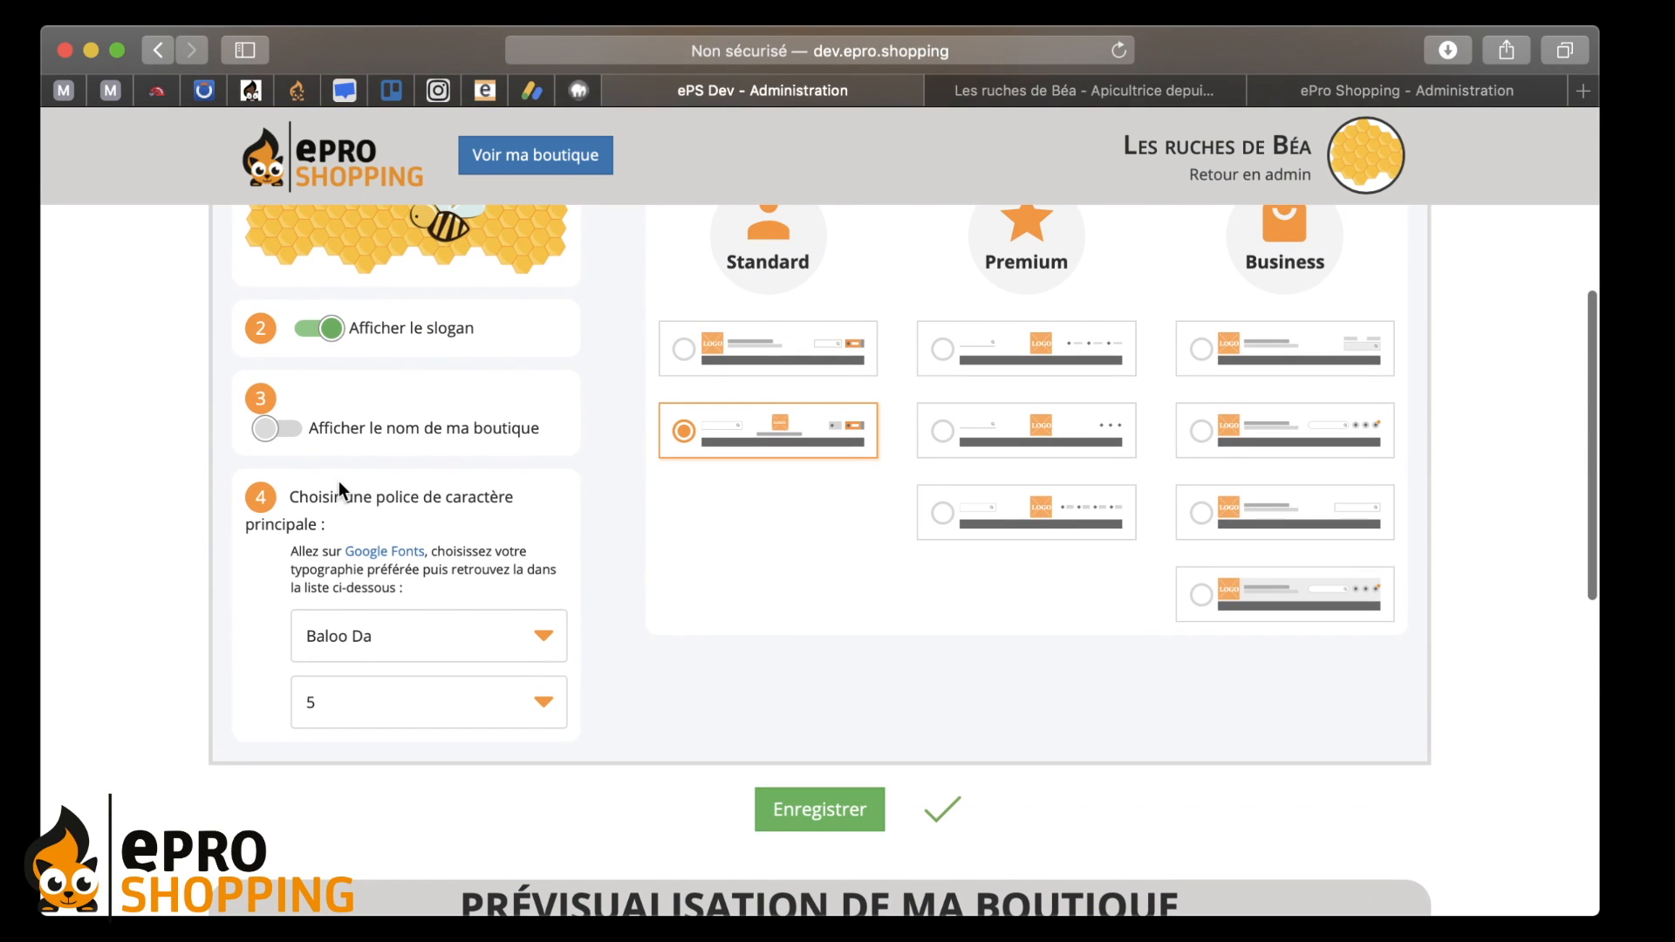
left_click(285, 432)
scroll(501, 488, "down", 1)
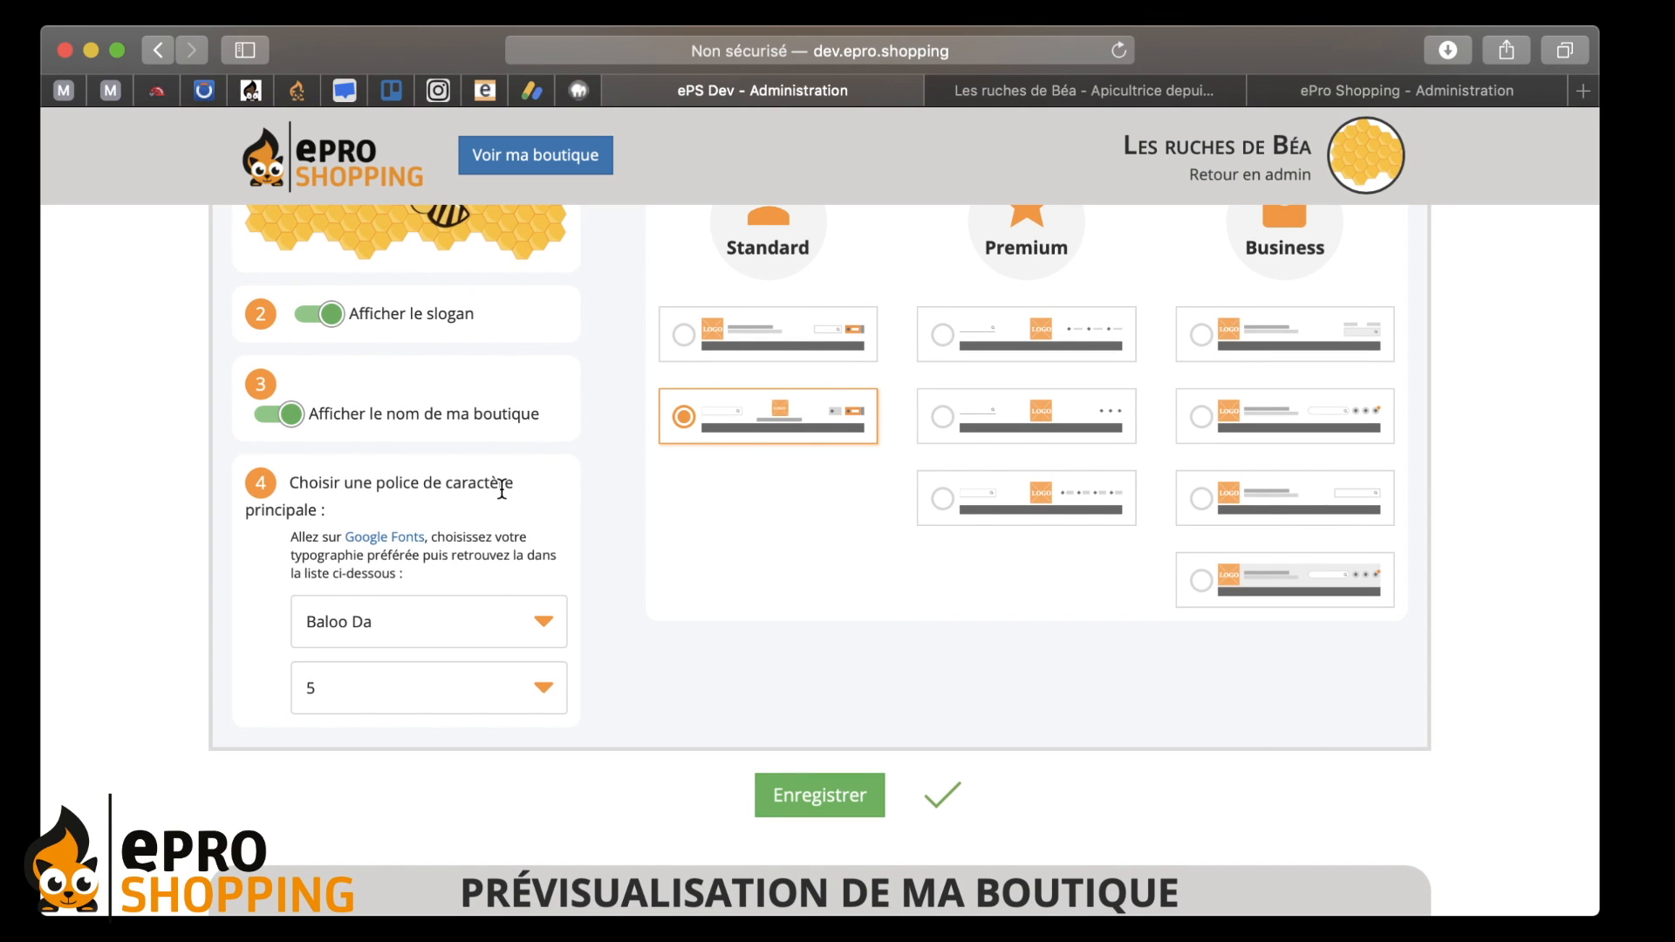
scroll(502, 488, "down", 5)
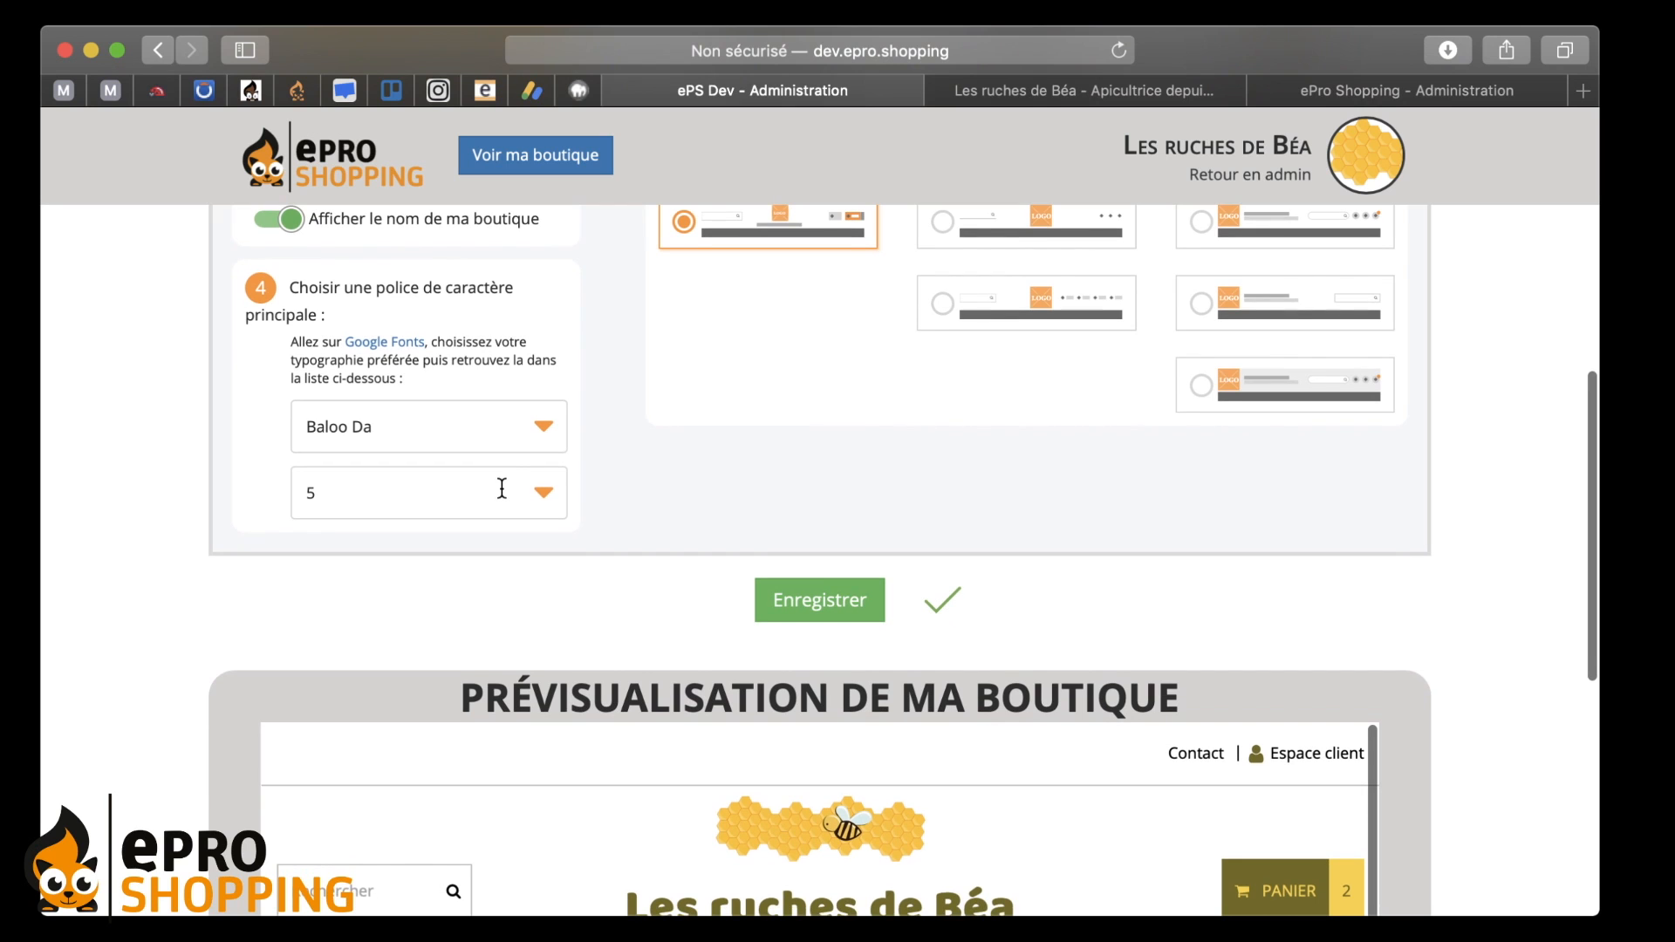
left_click(515, 445)
left_click(515, 445)
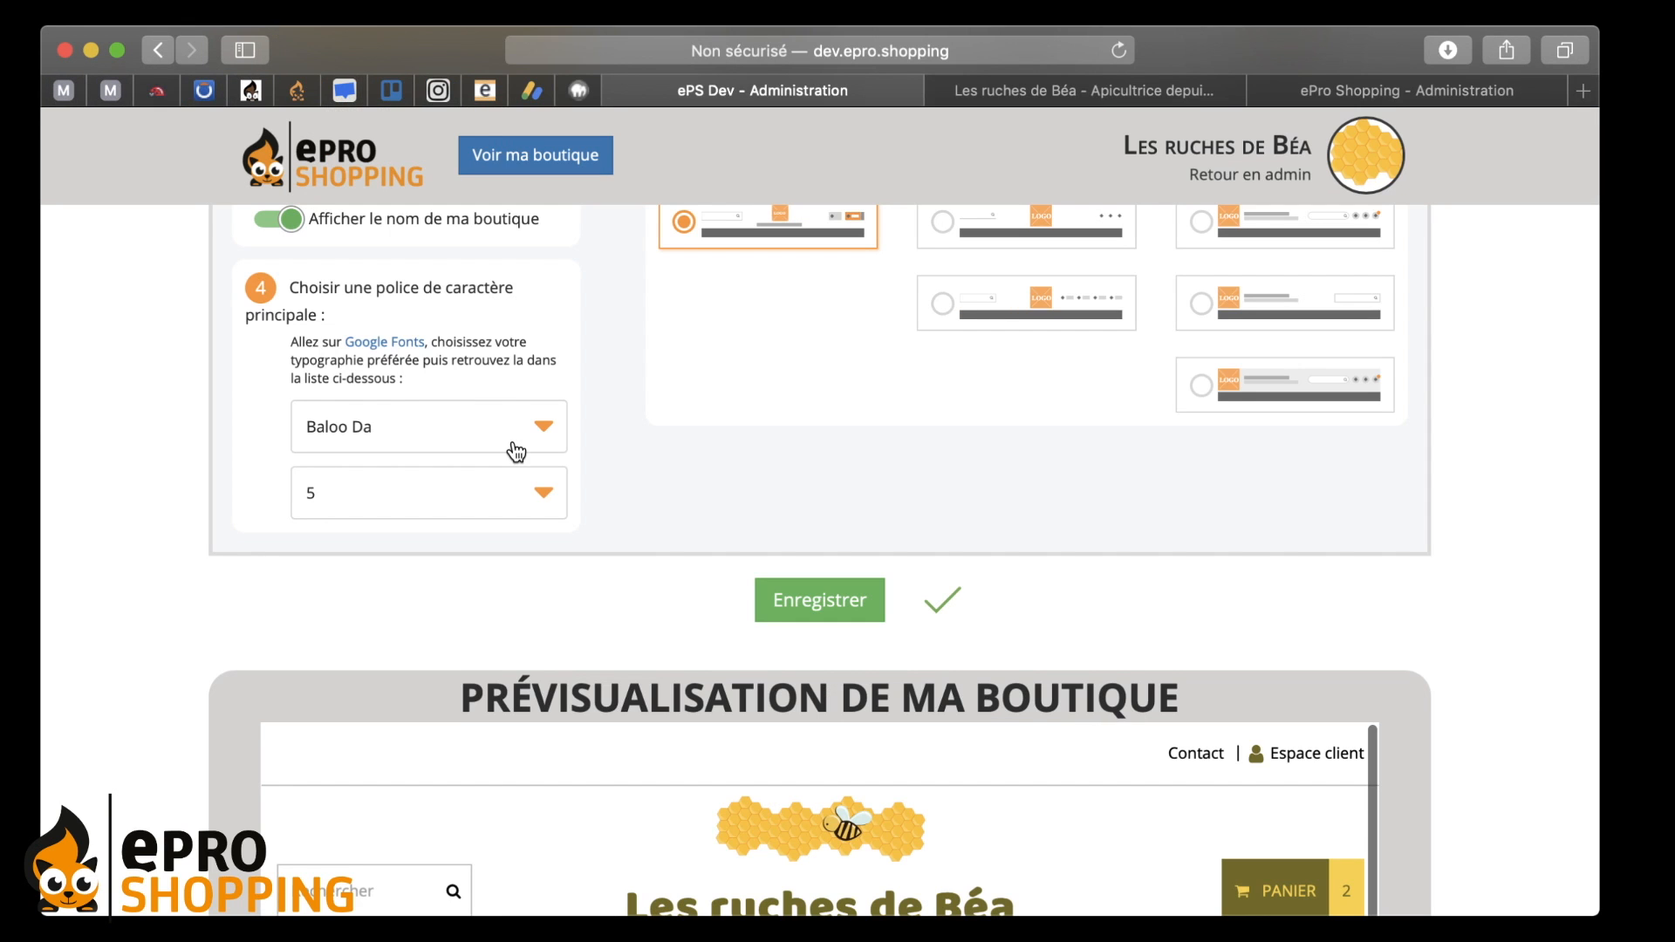
left_click(515, 445)
scroll(423, 351, "down", 20)
scroll(422, 350, "up", 20)
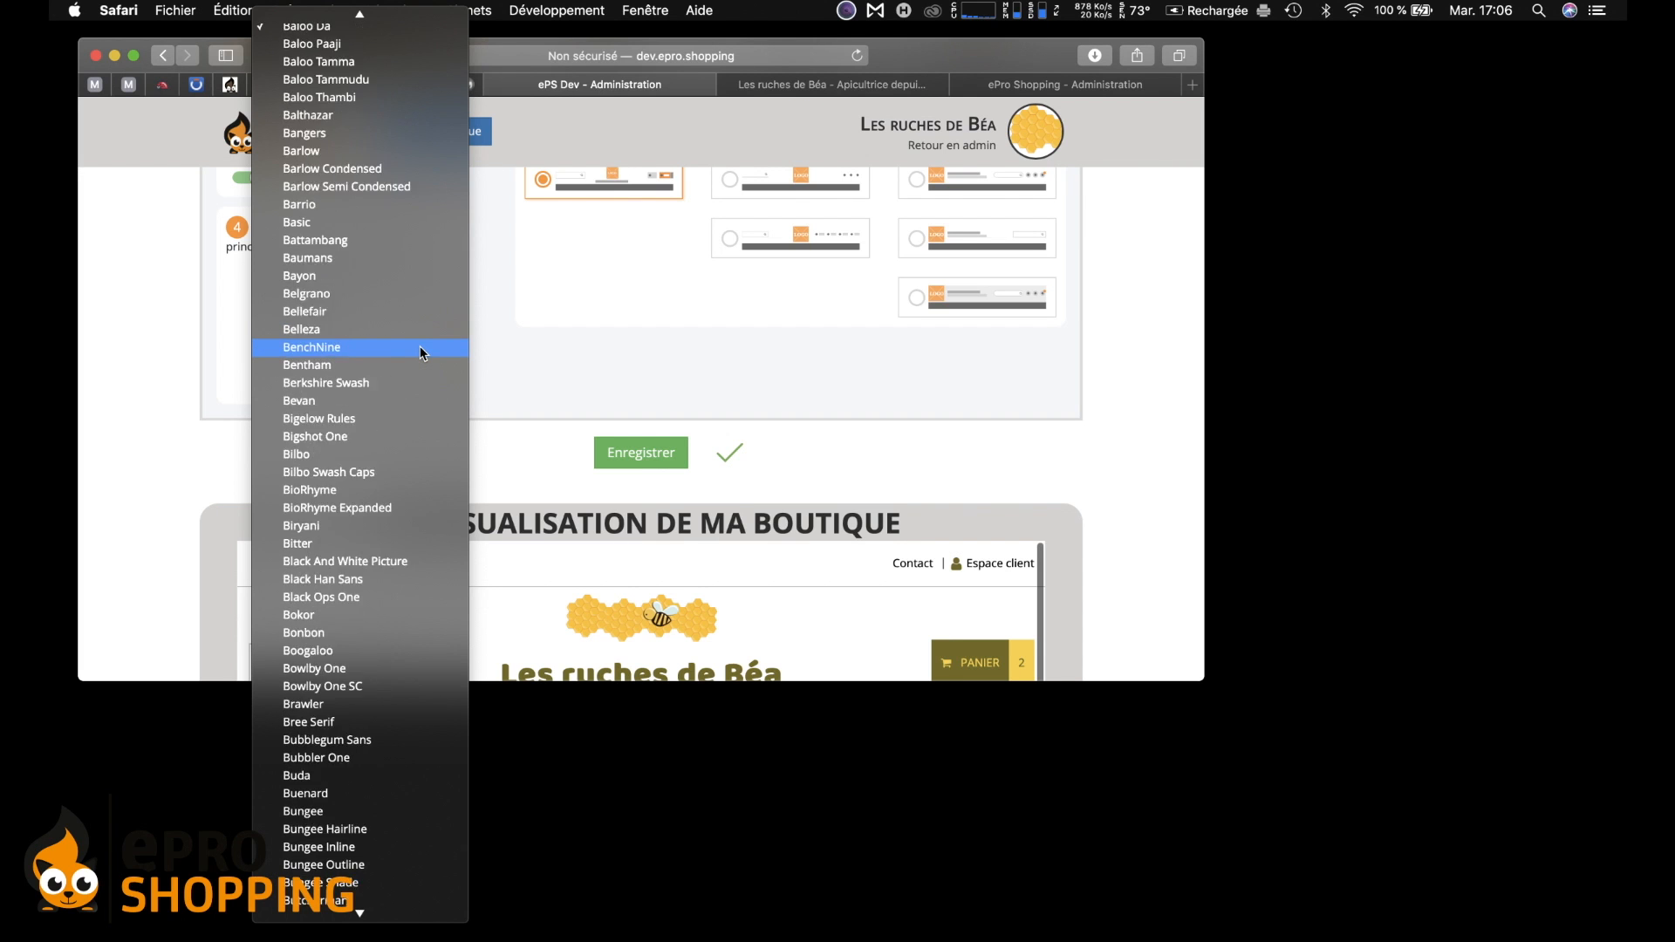
left_click(529, 337)
scroll(524, 340, "up", 1)
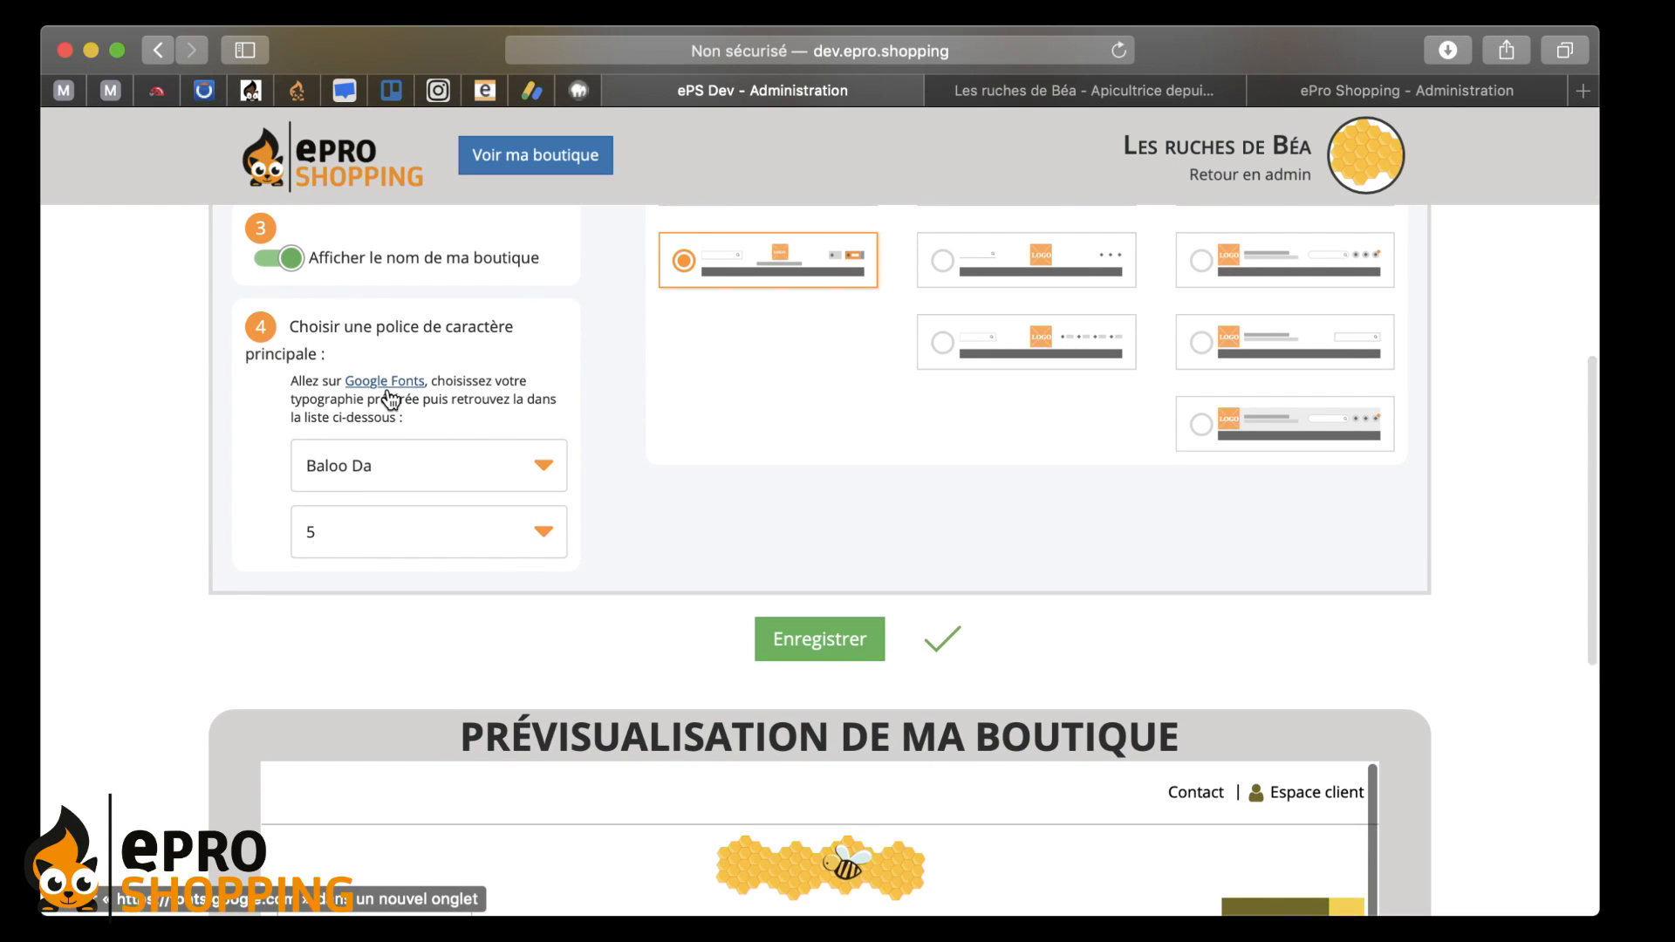
- Browse font cards on Google Fonts in a new tab, then return to 'ePS Dev - Administration'
left_click(377, 384)
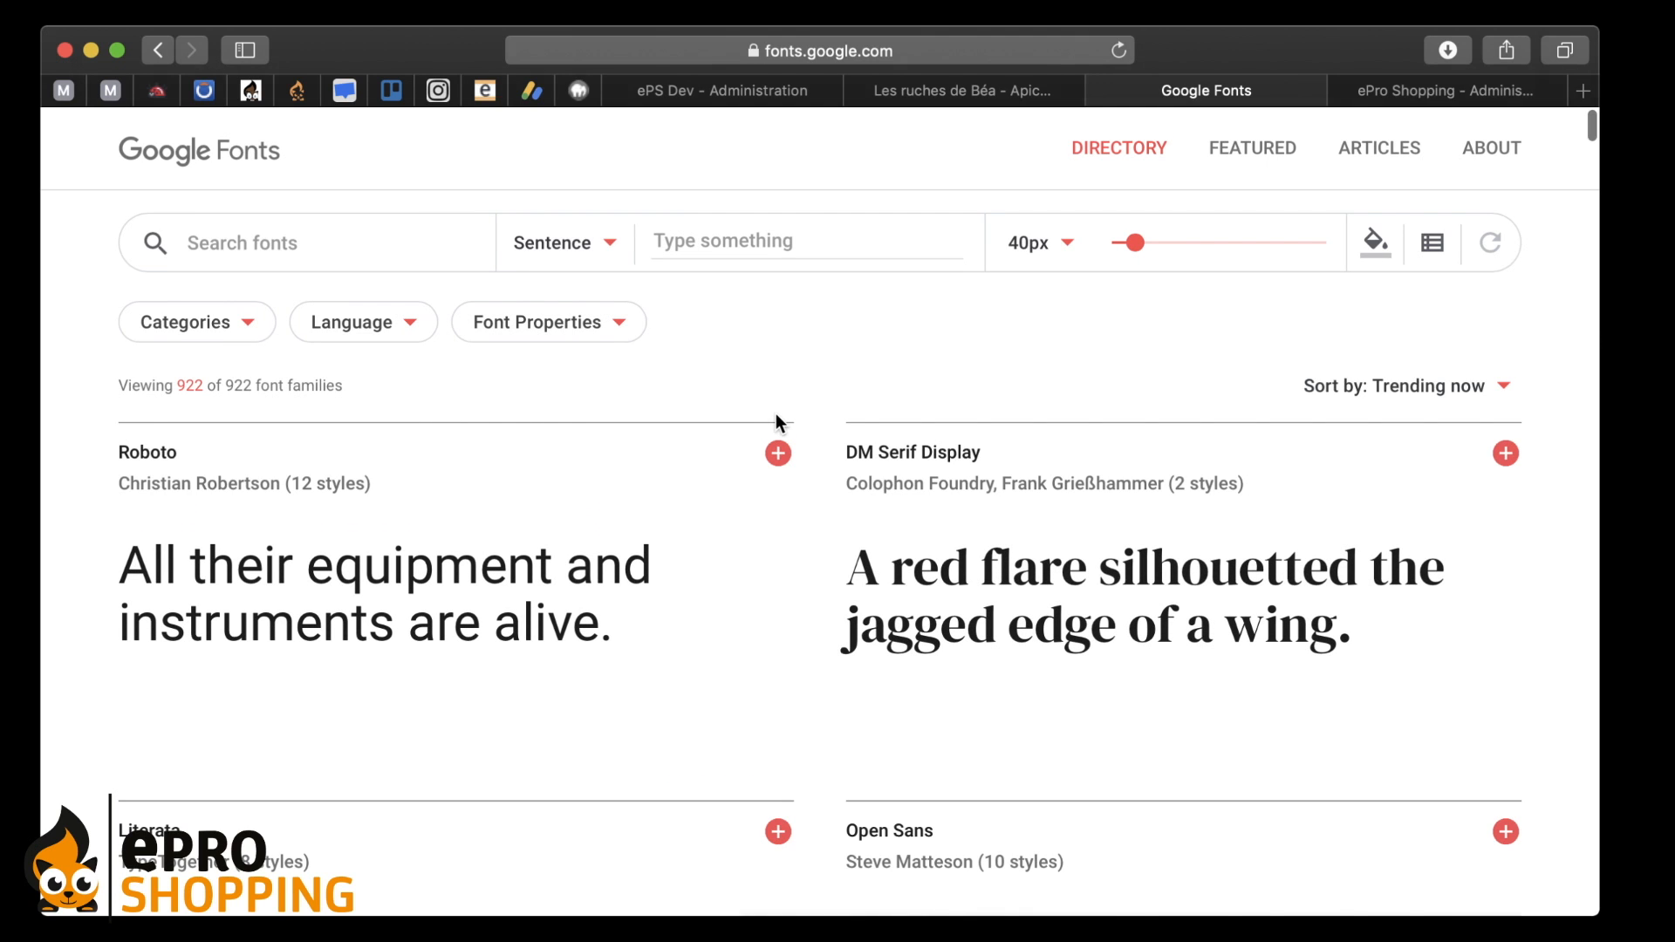
scroll(775, 415, "down", 6)
scroll(775, 416, "down", 9)
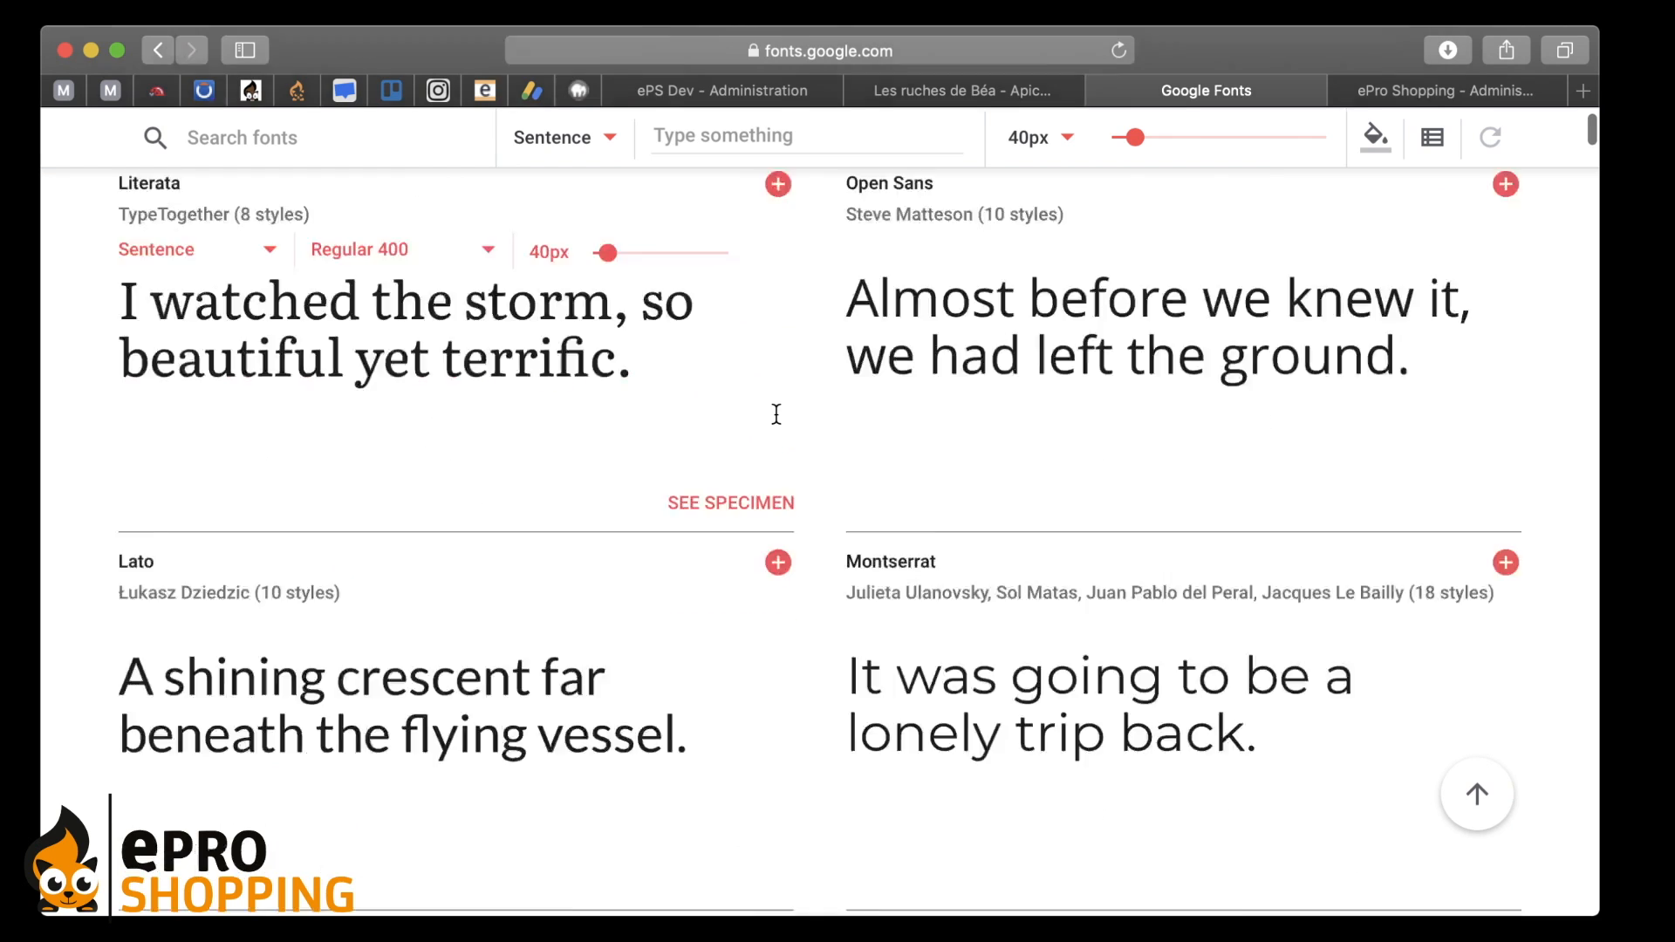
scroll(776, 415, "down", 1)
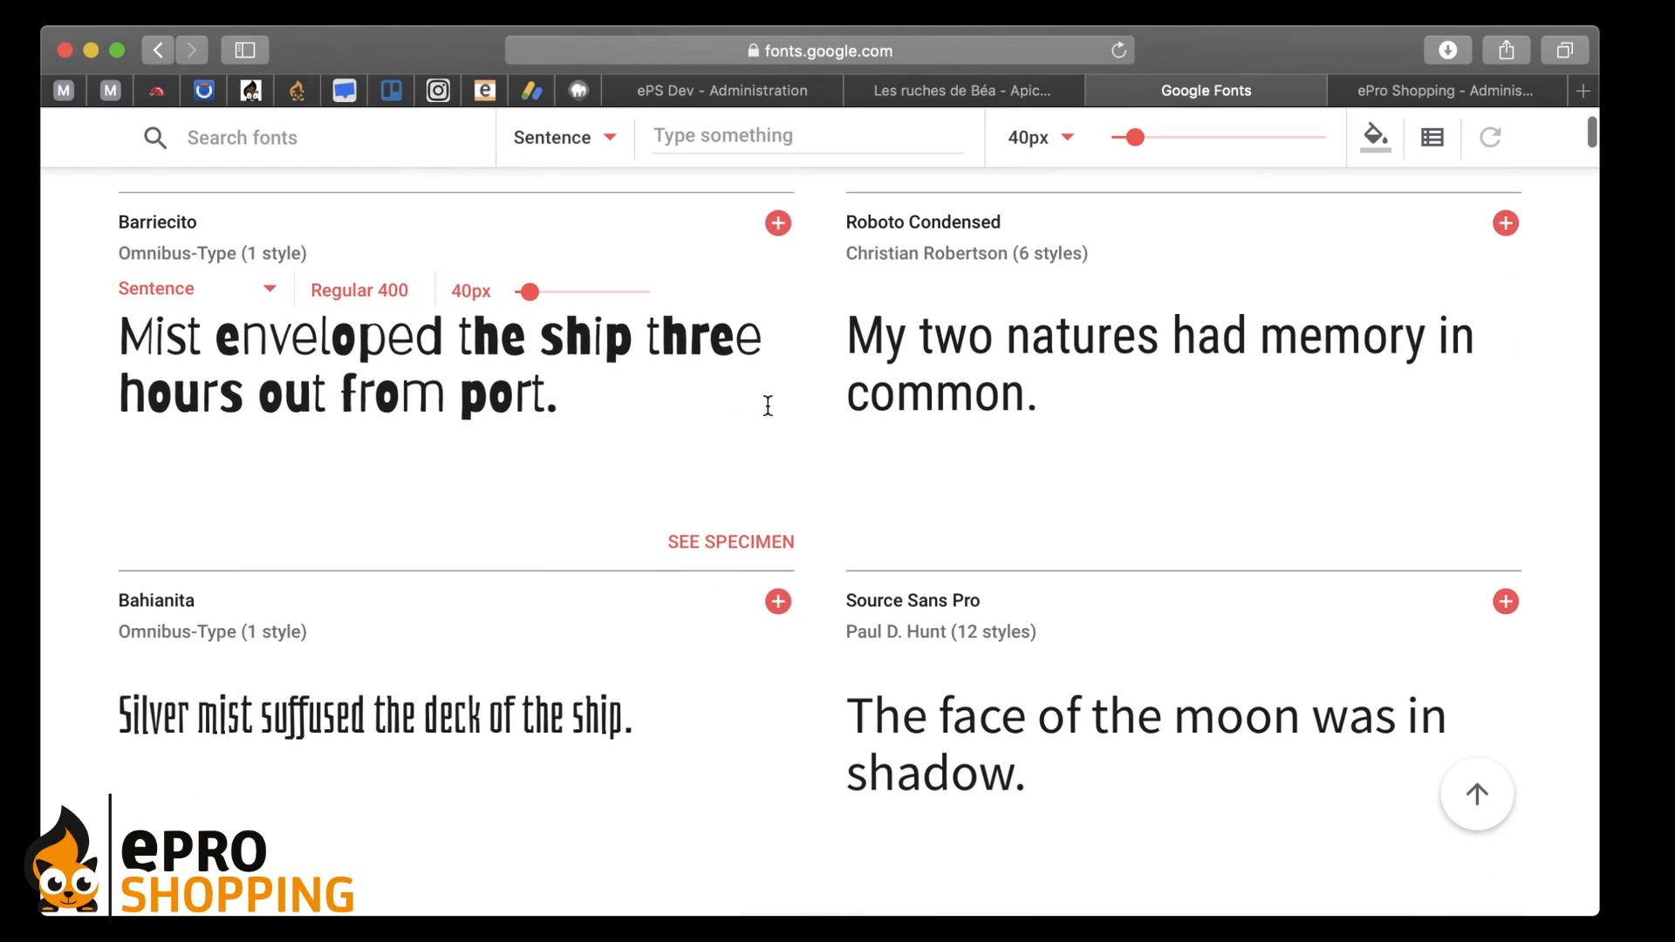
scroll(830, 442, "down", 15)
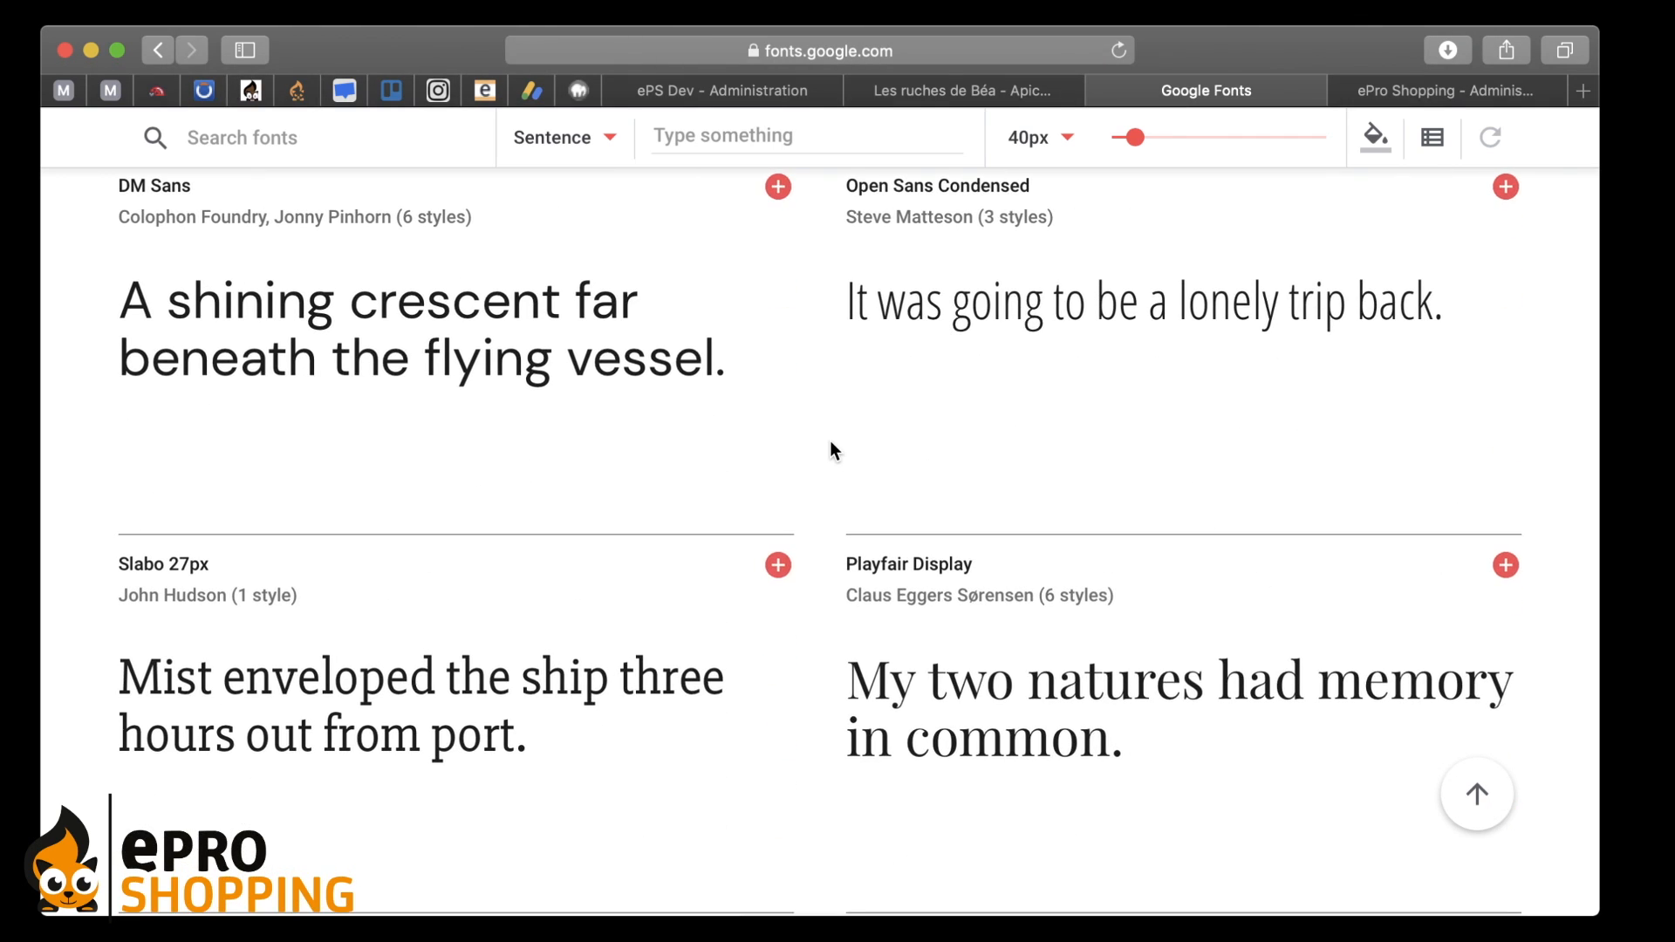
scroll(830, 442, "down", 6)
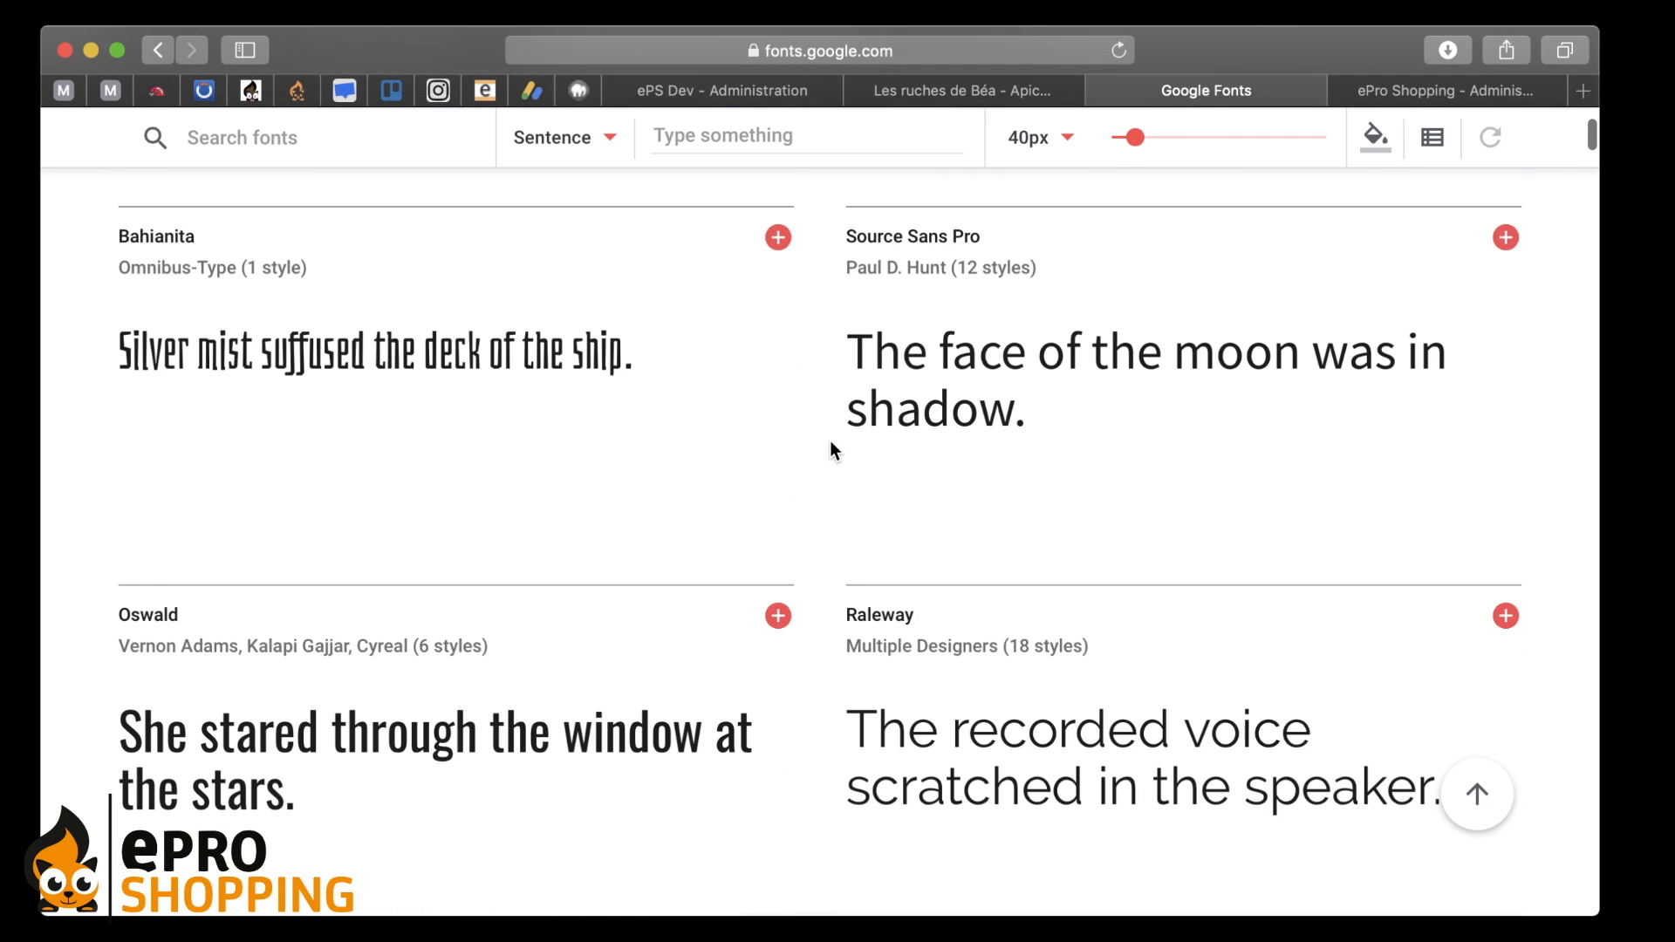
left_click(983, 91)
left_click(707, 91)
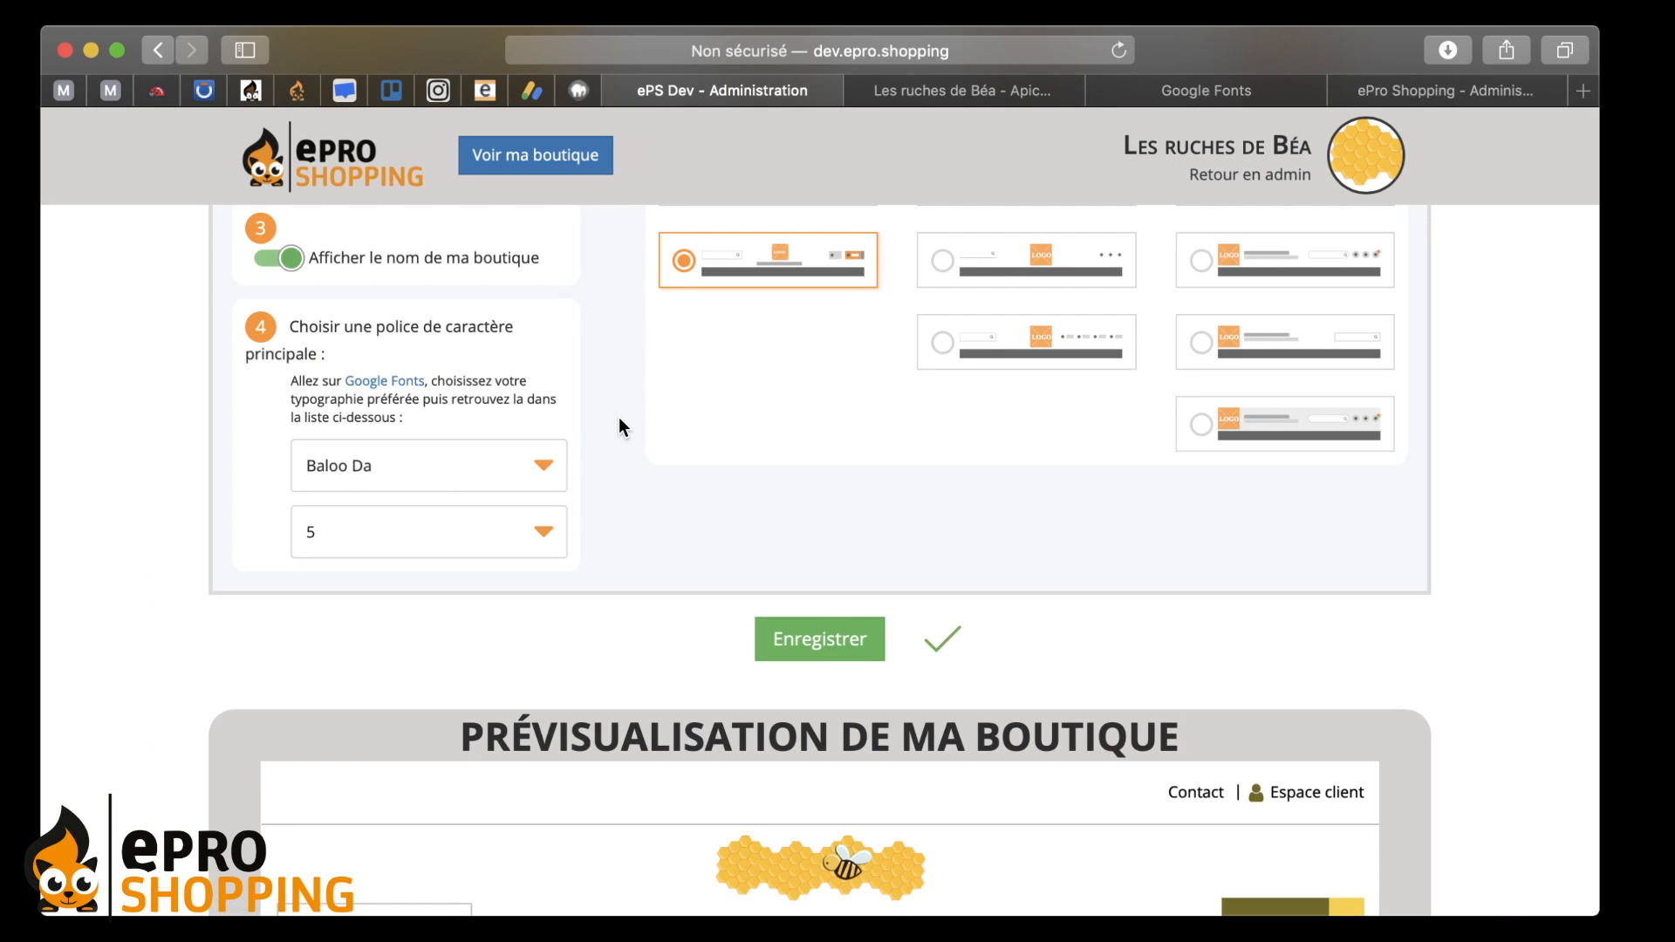
- Try B612 Mono, Baloo Bhaina and Baumans as the main font, then settle on Bentham
left_click(484, 479)
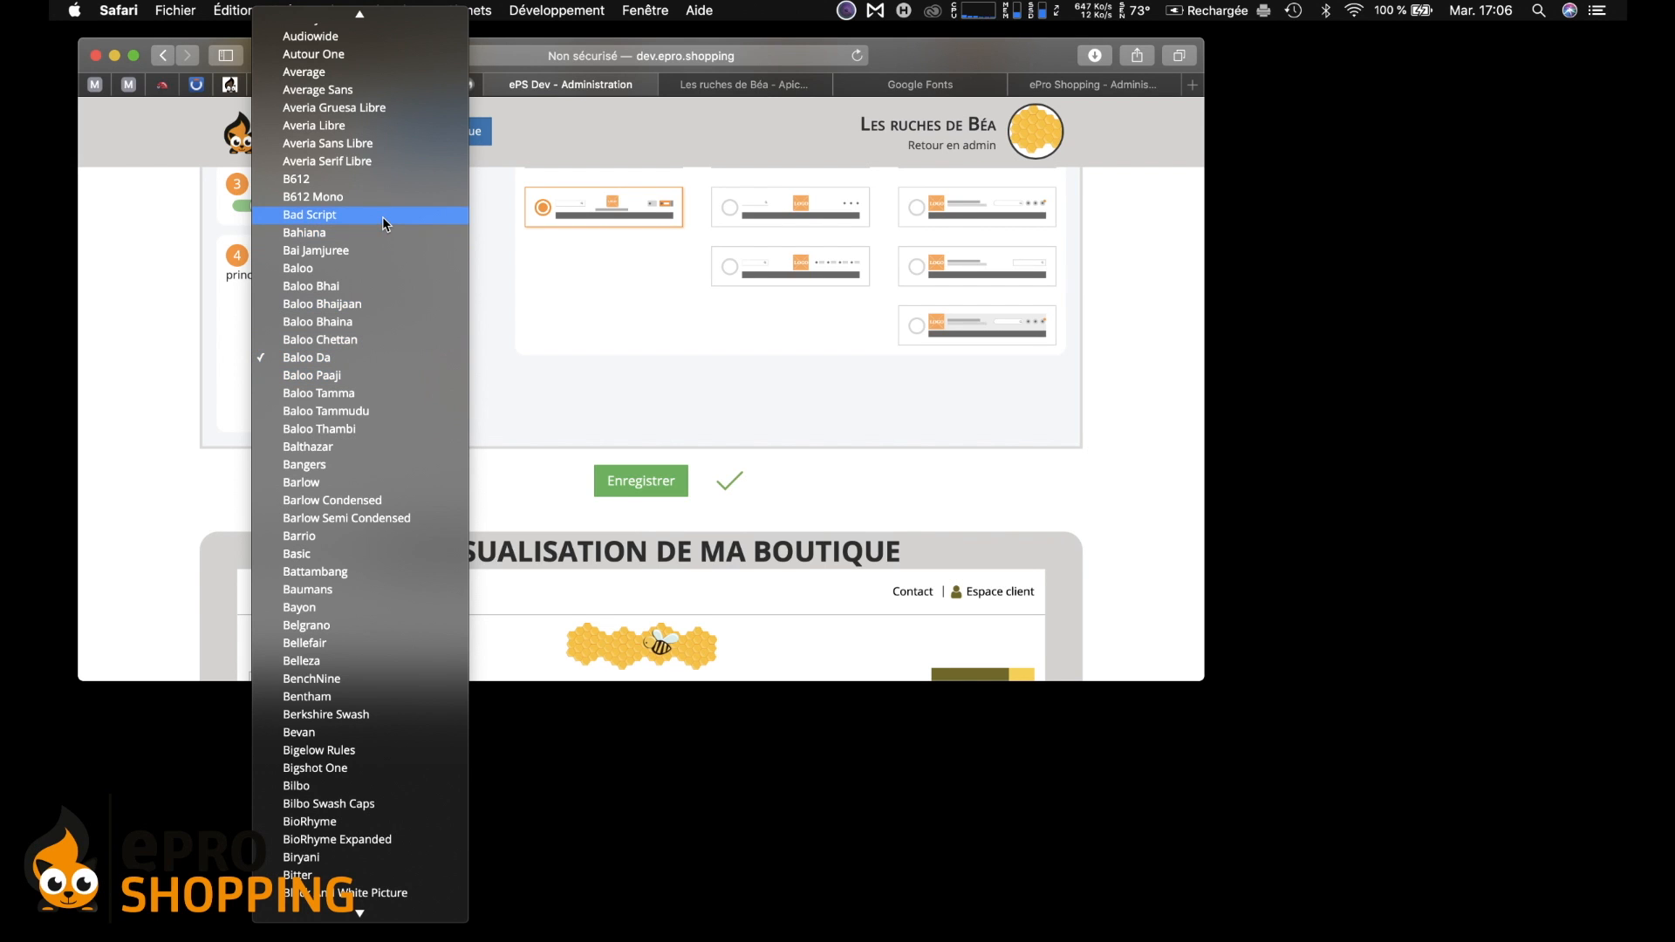
left_click(380, 196)
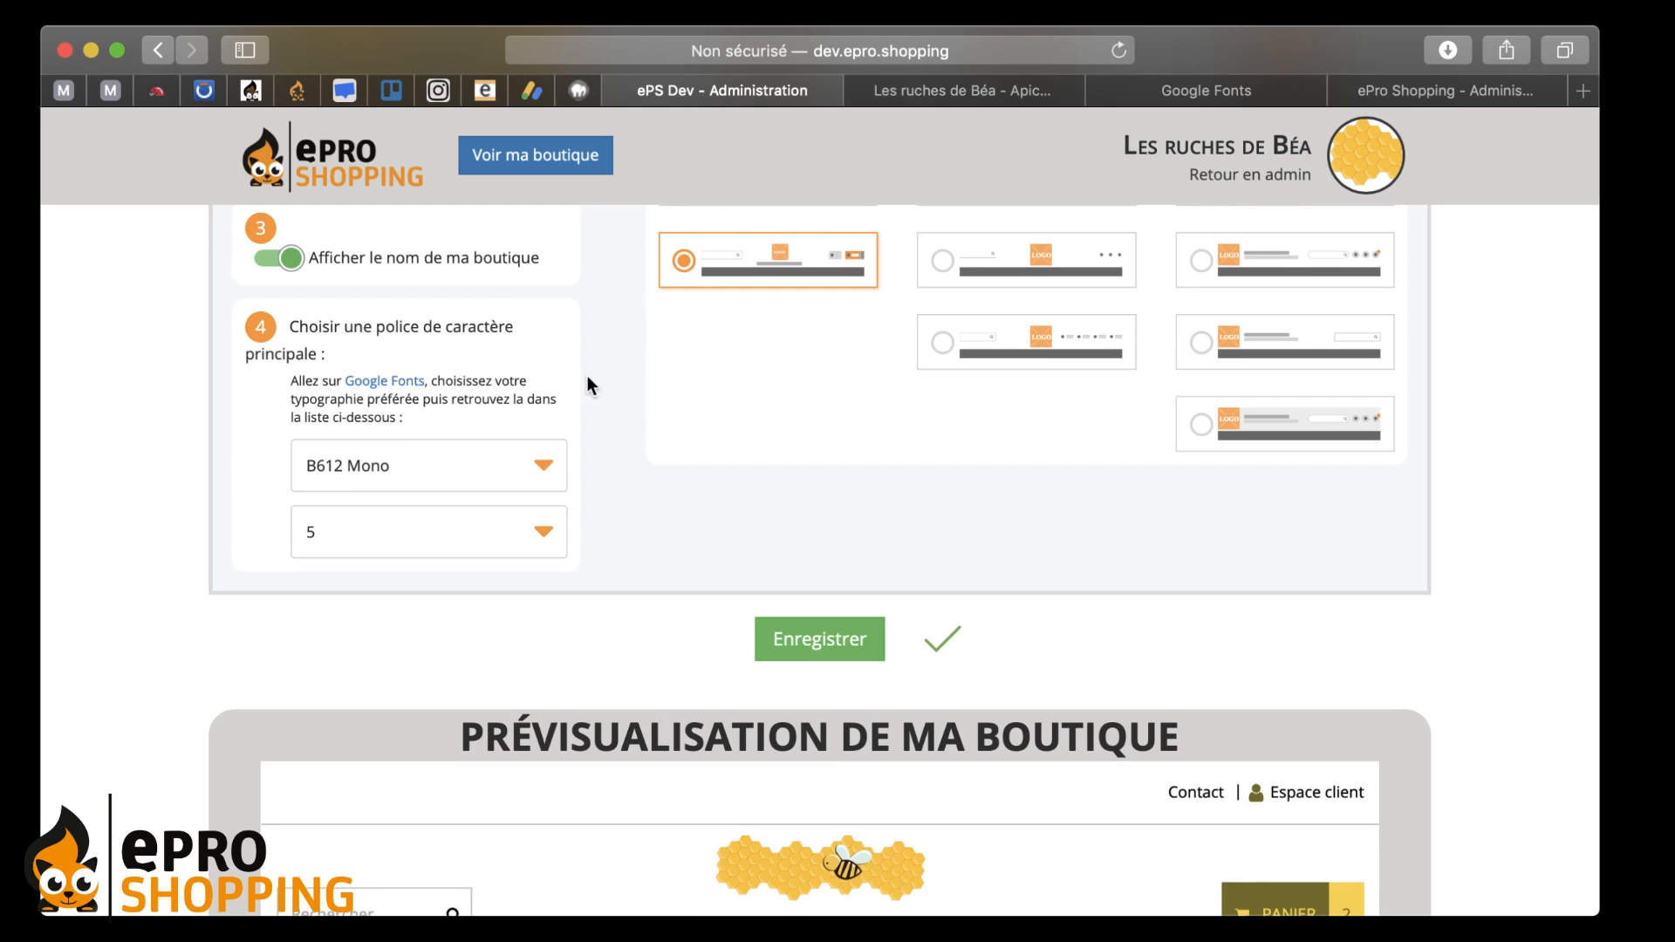
scroll(513, 343, "down", 3)
scroll(642, 450, "up", 1)
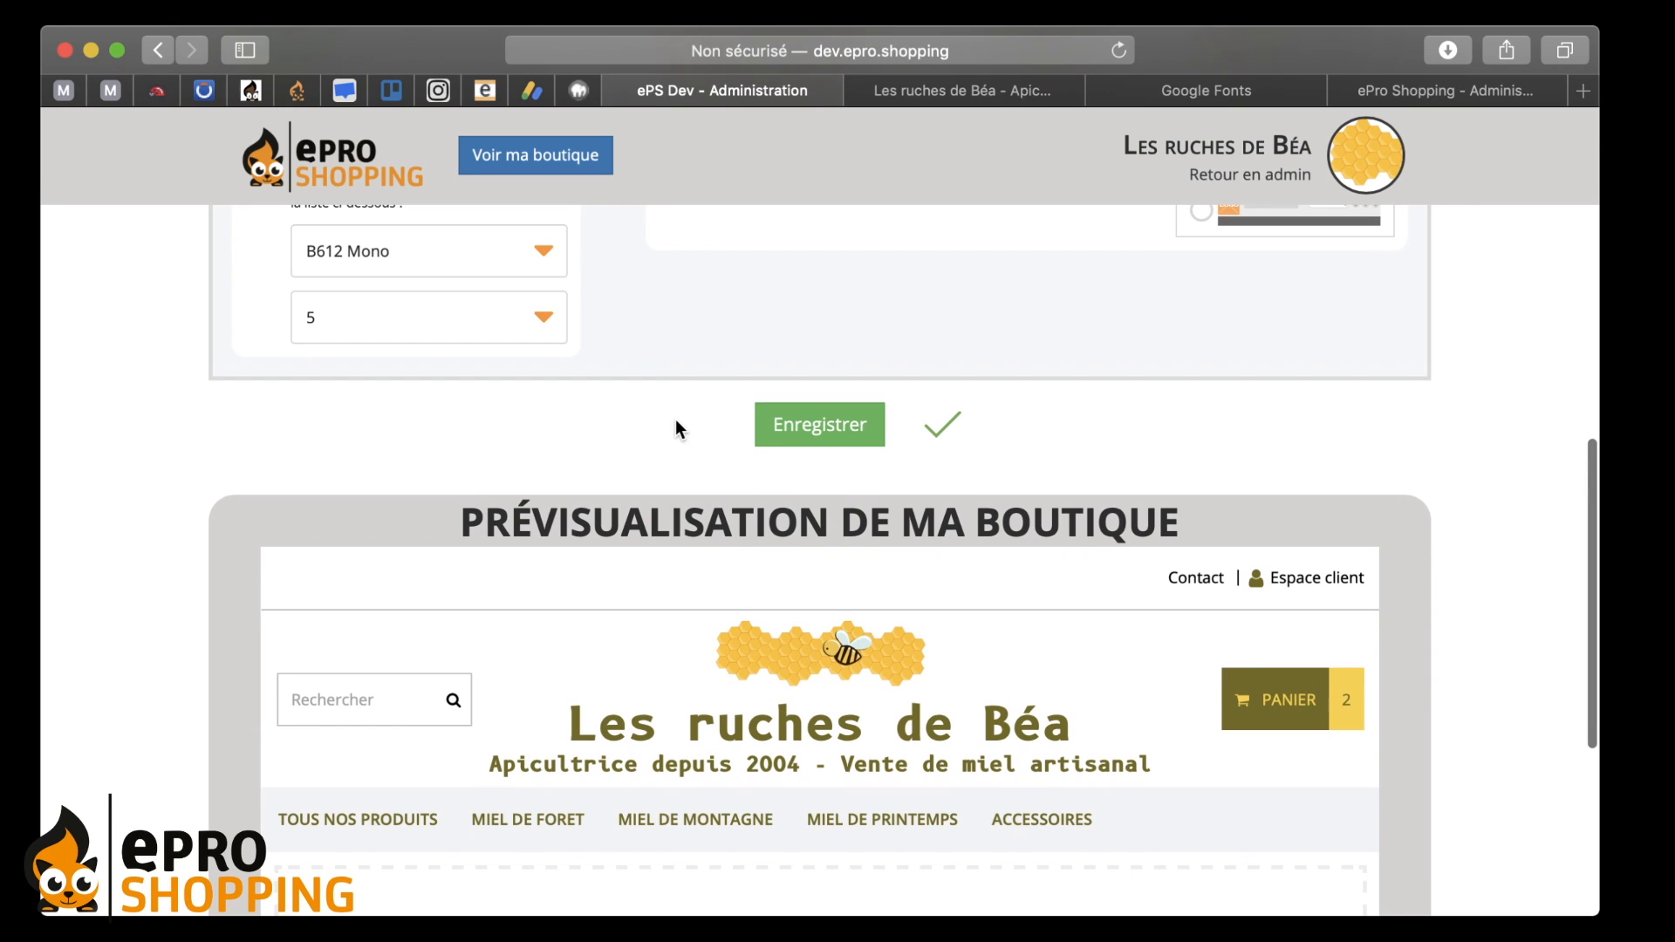
scroll(675, 428, "up", 2)
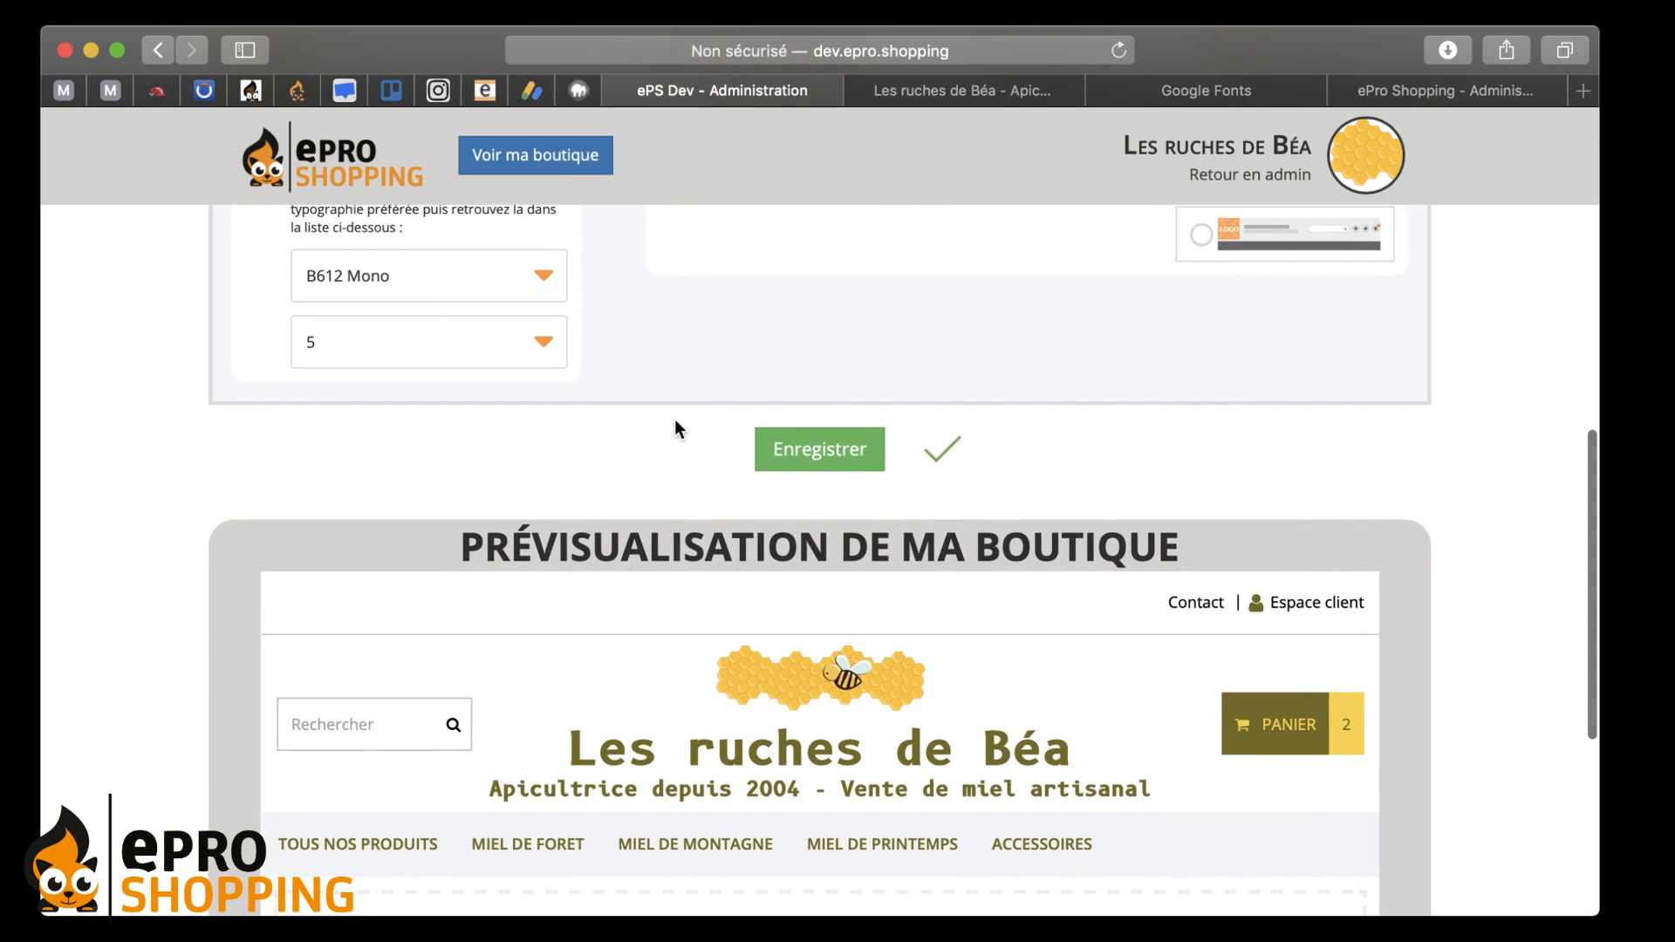
left_click(417, 277)
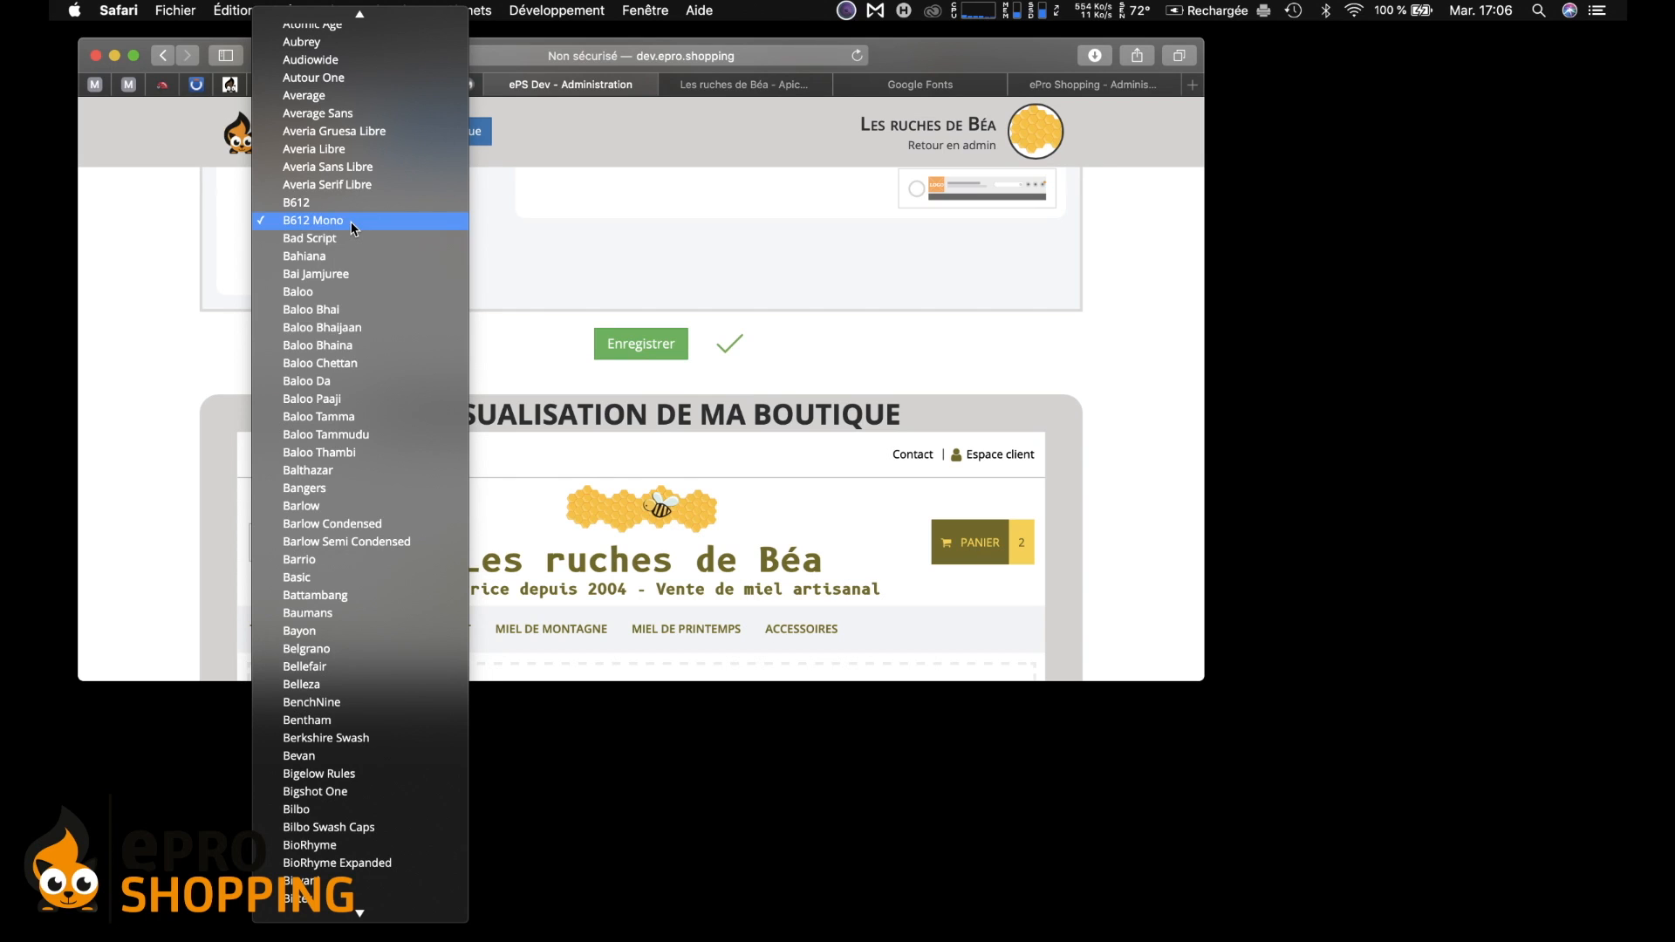
left_click(375, 350)
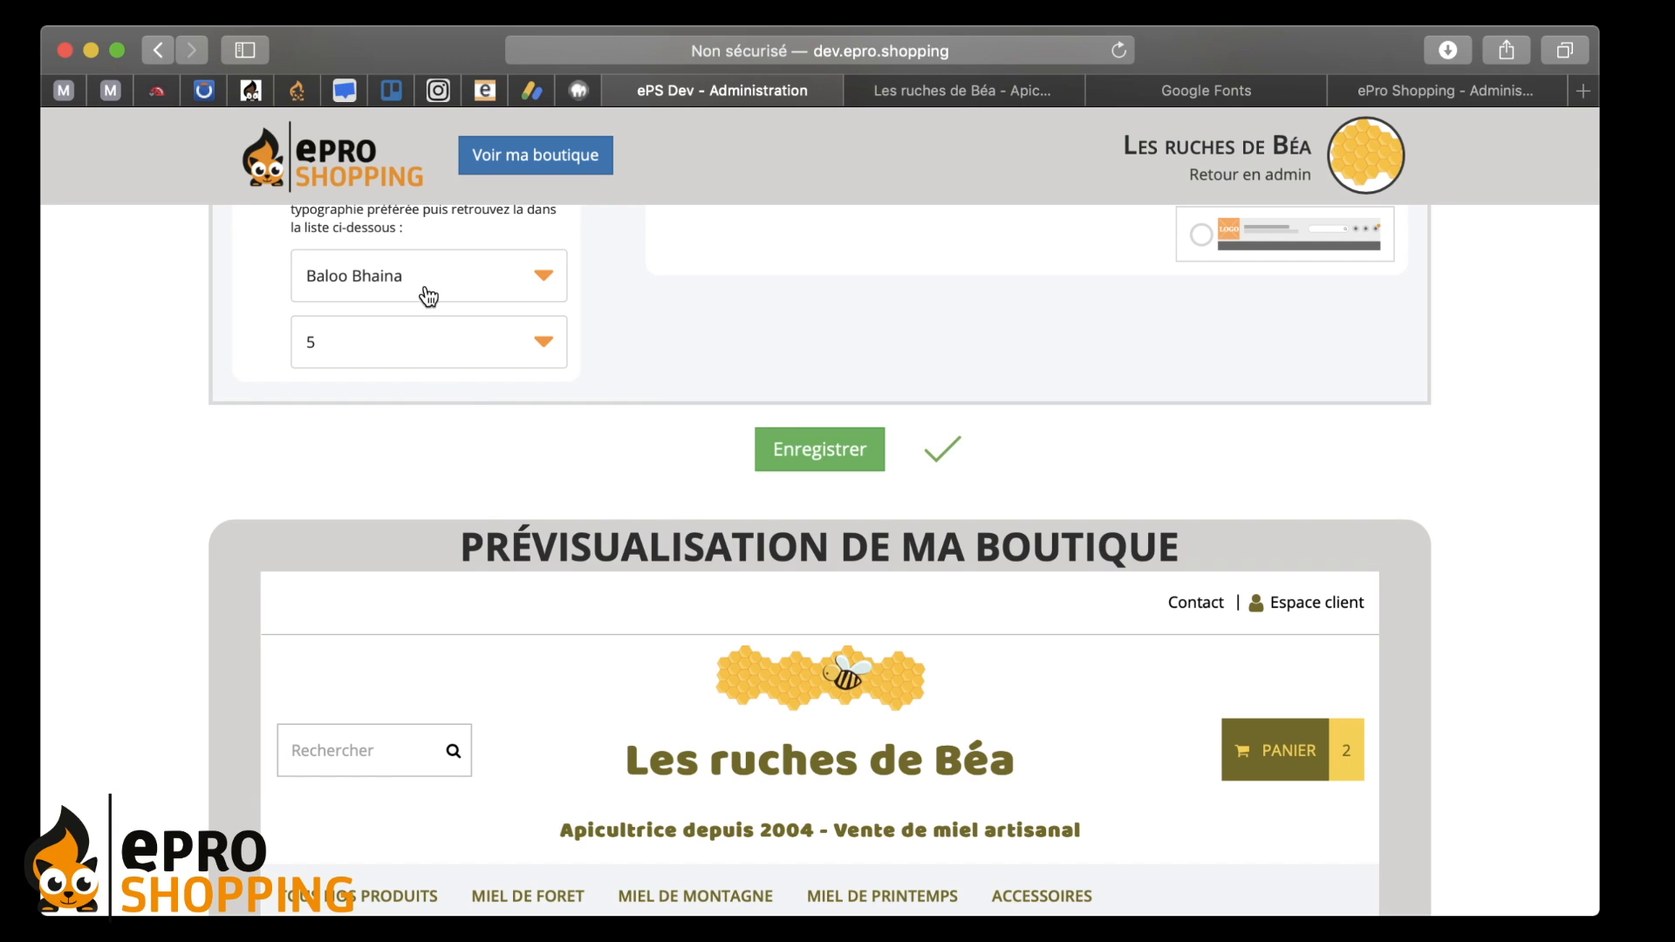
left_click(428, 281)
left_click(476, 653)
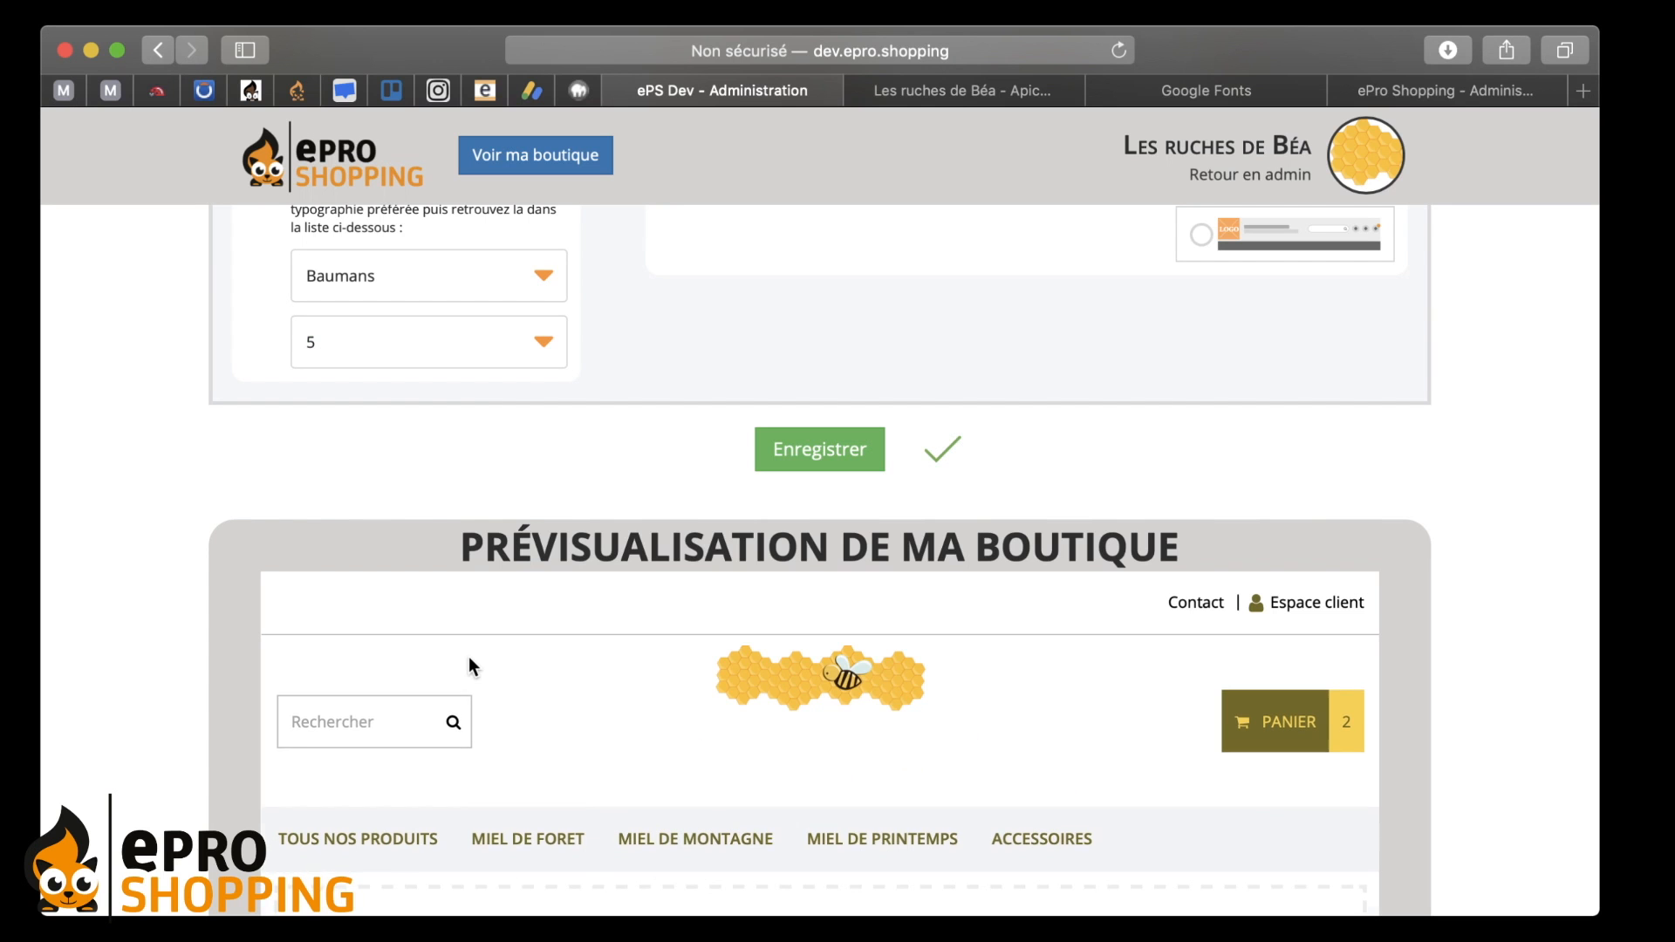
left_click(439, 291)
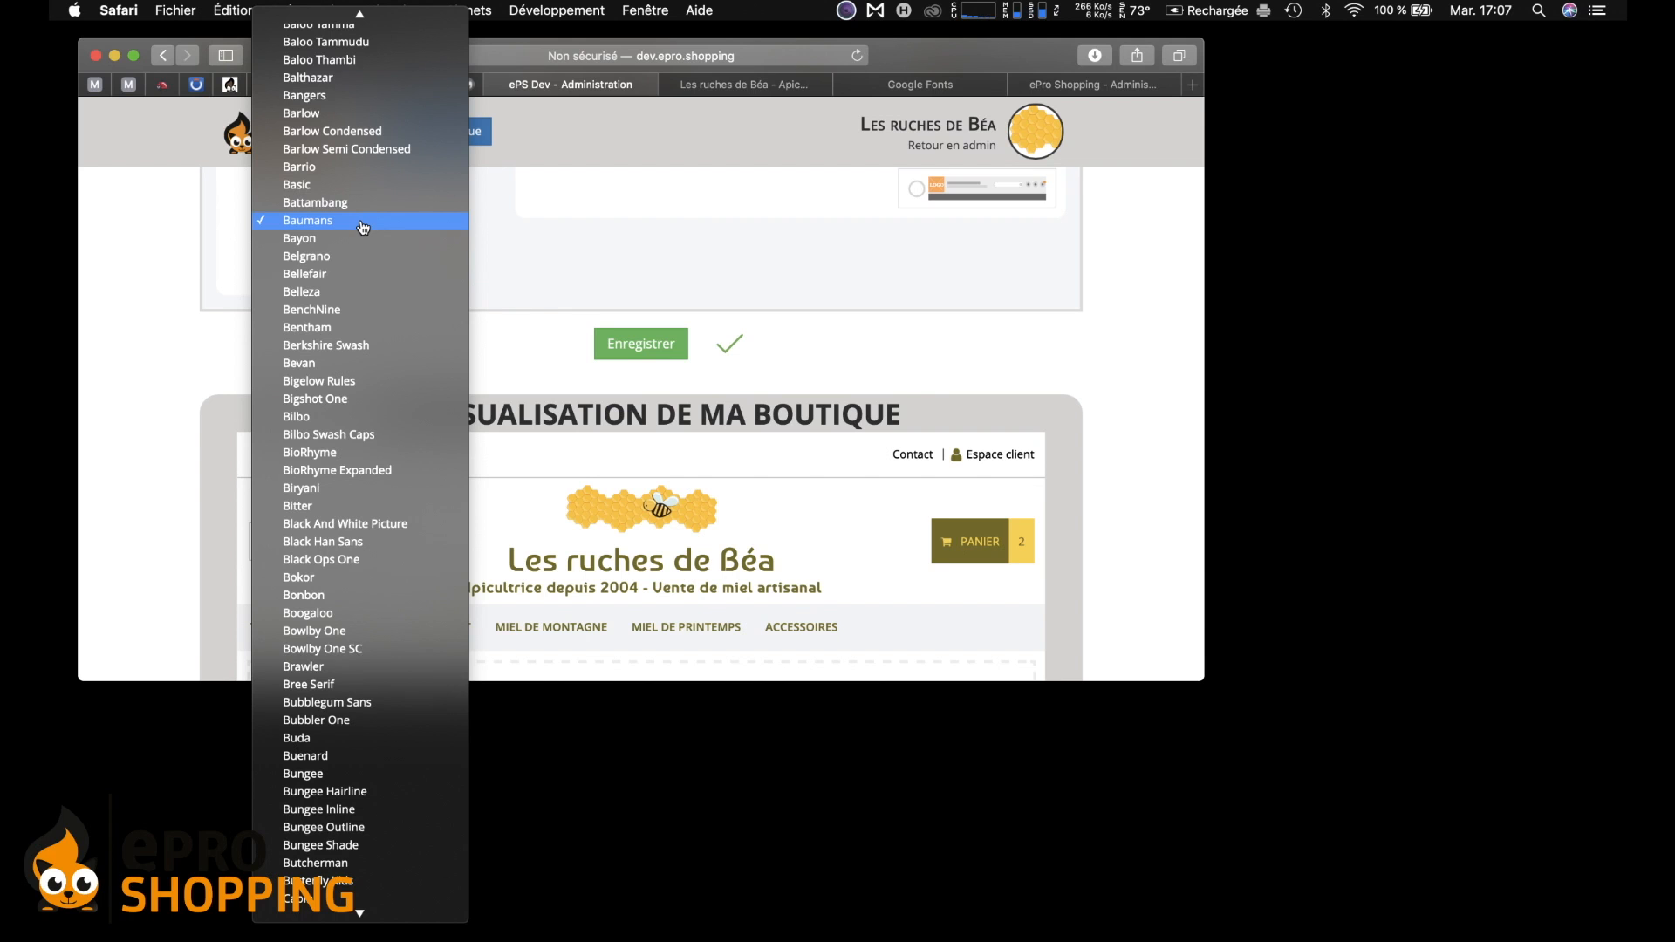
left_click(368, 335)
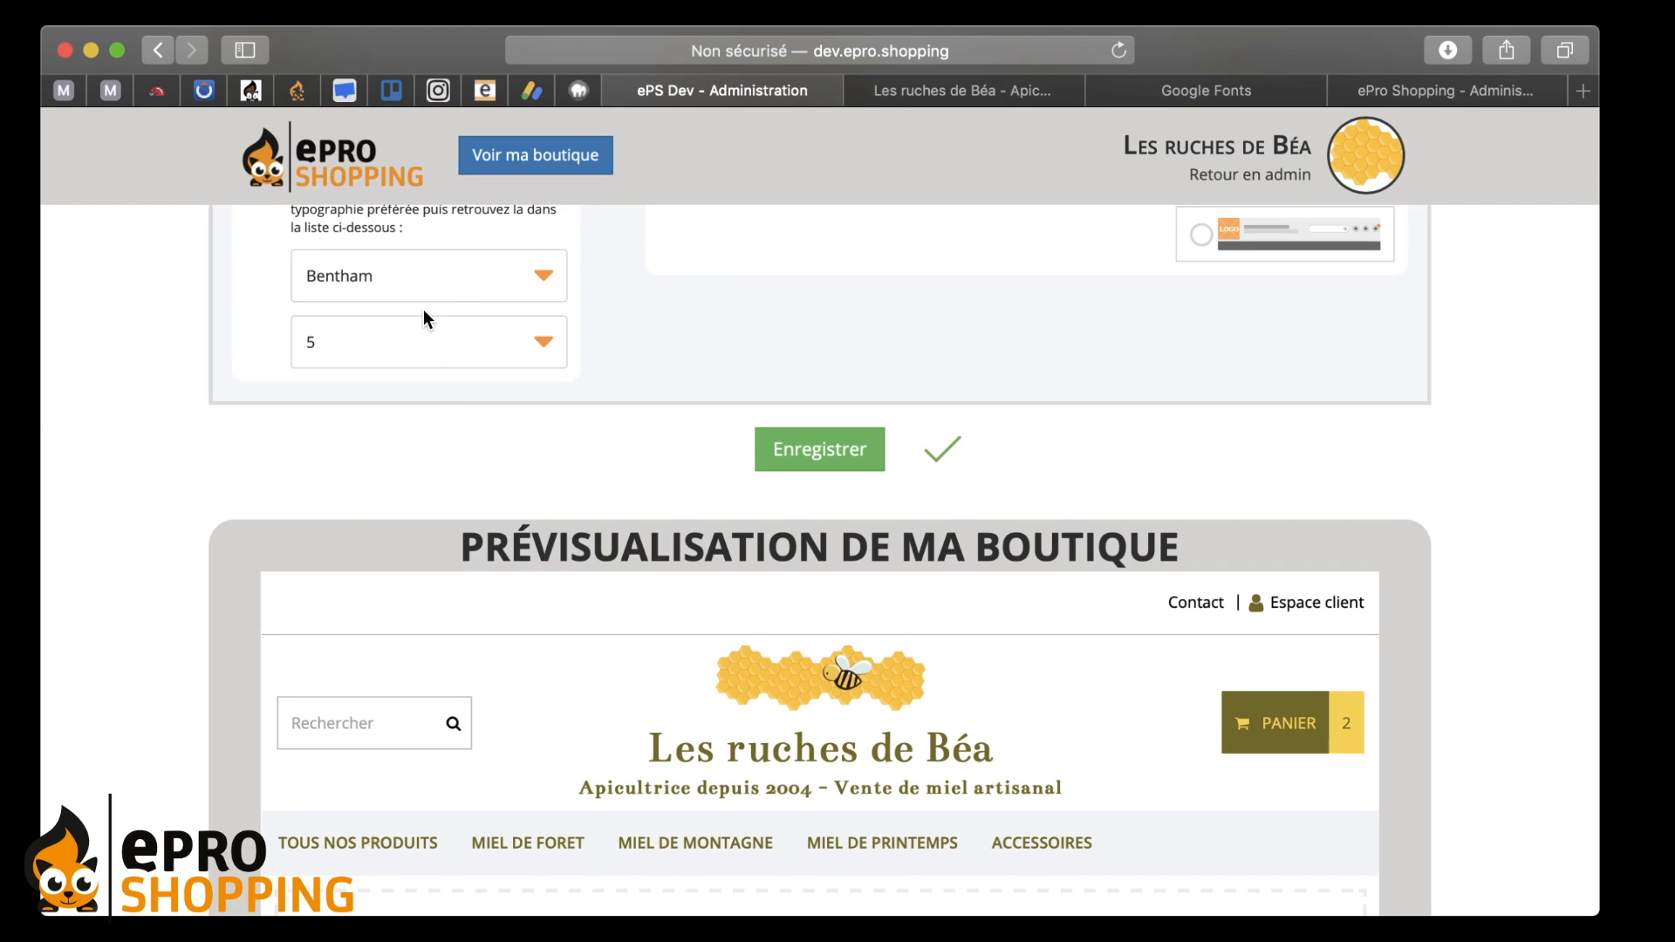
left_click(437, 364)
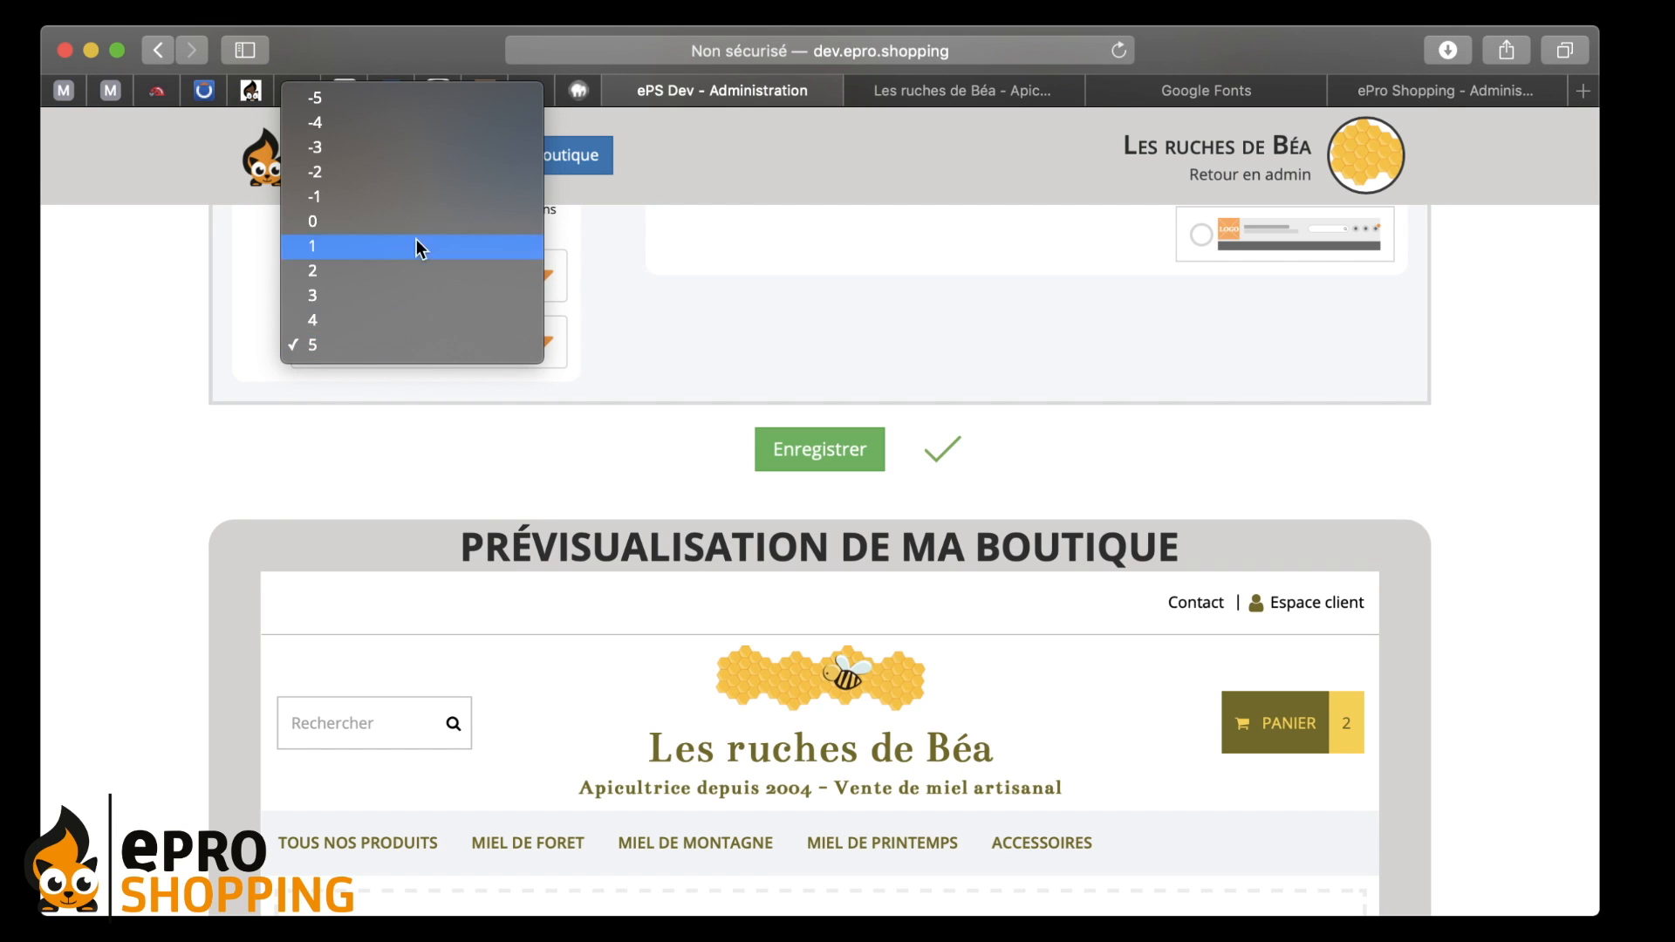
- Try font sizes 0 and 2, then set the Bentham main font to size 3
left_click(406, 219)
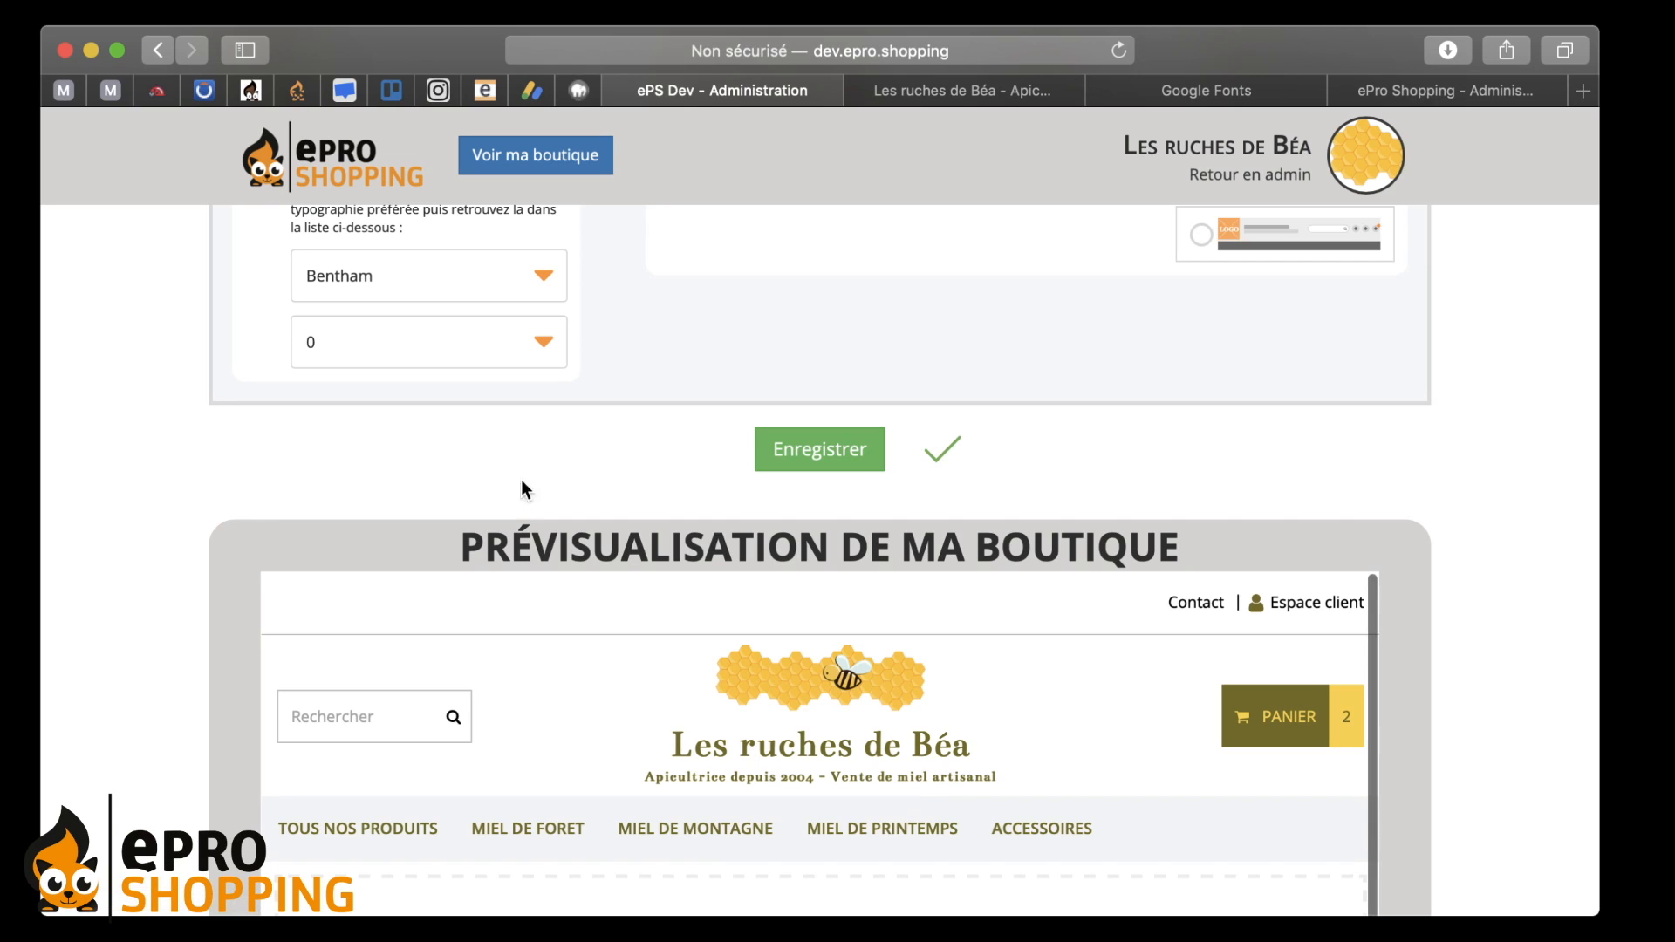
left_click(456, 341)
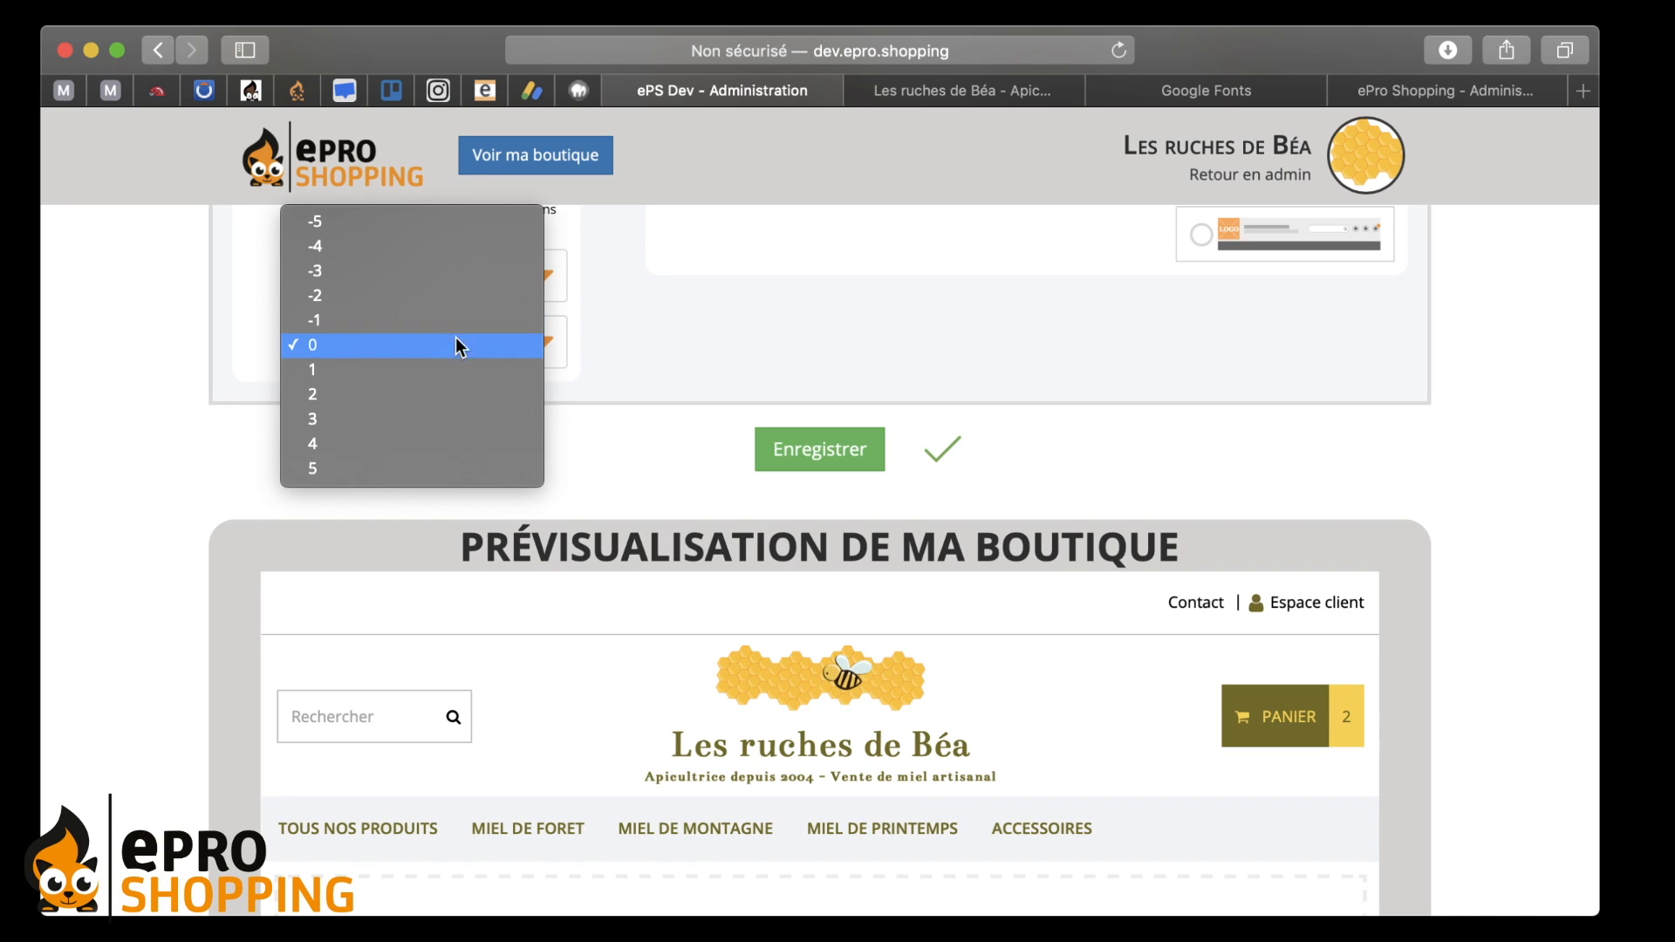
left_click(462, 394)
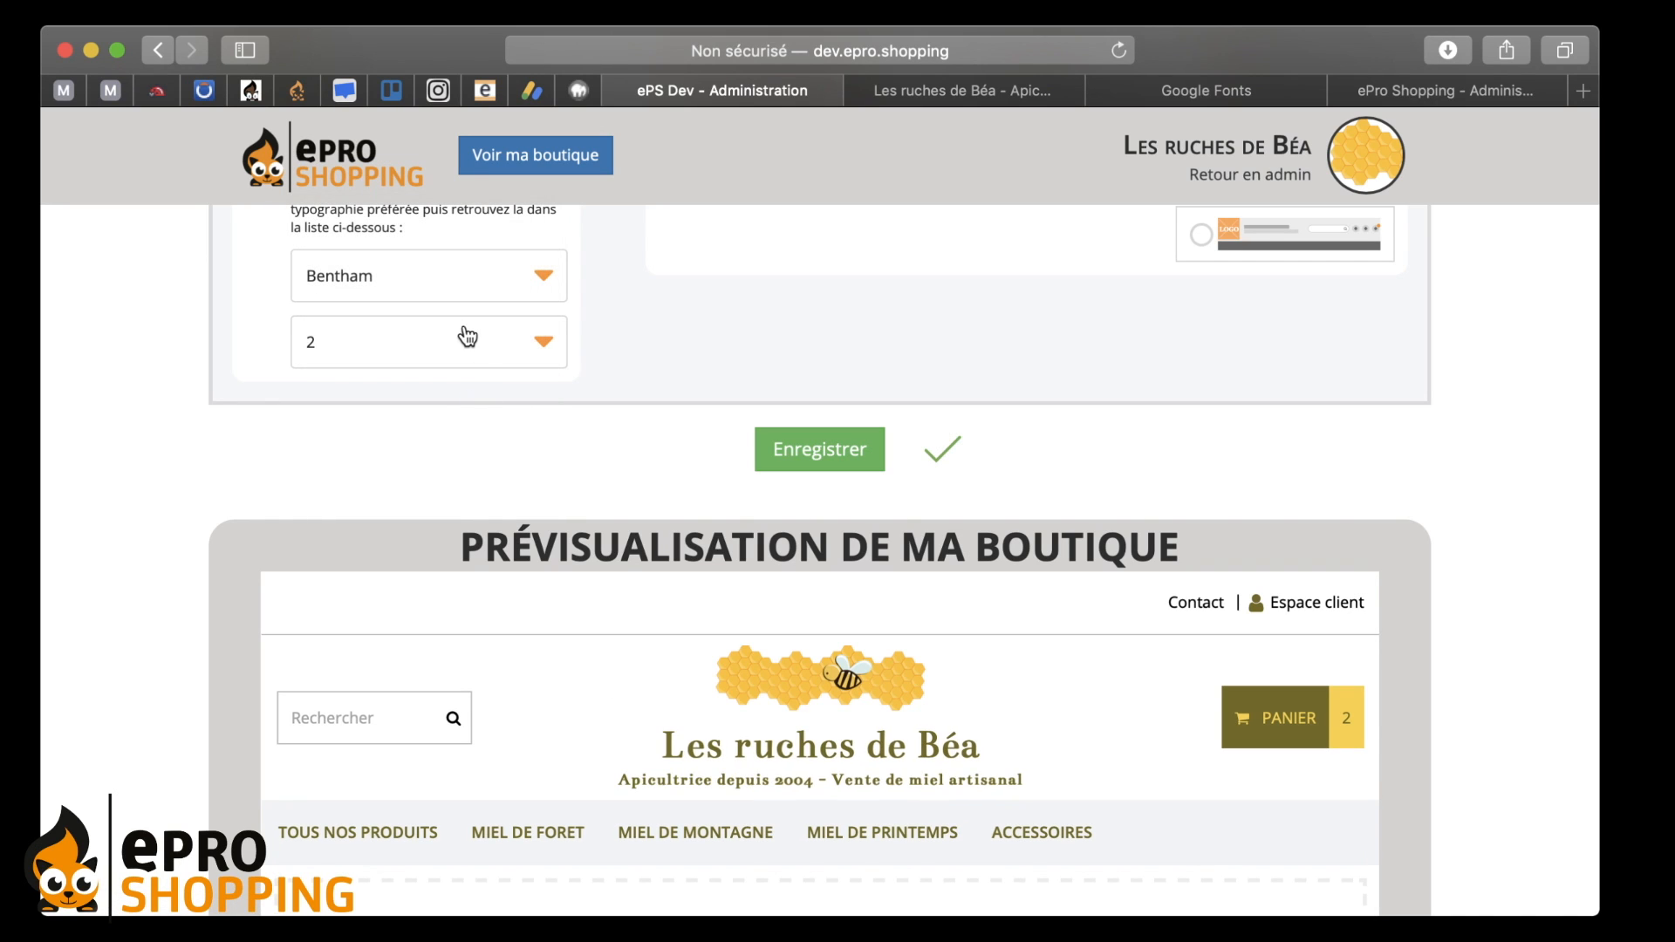
left_click(467, 345)
left_click(463, 368)
scroll(783, 401, "up", 1)
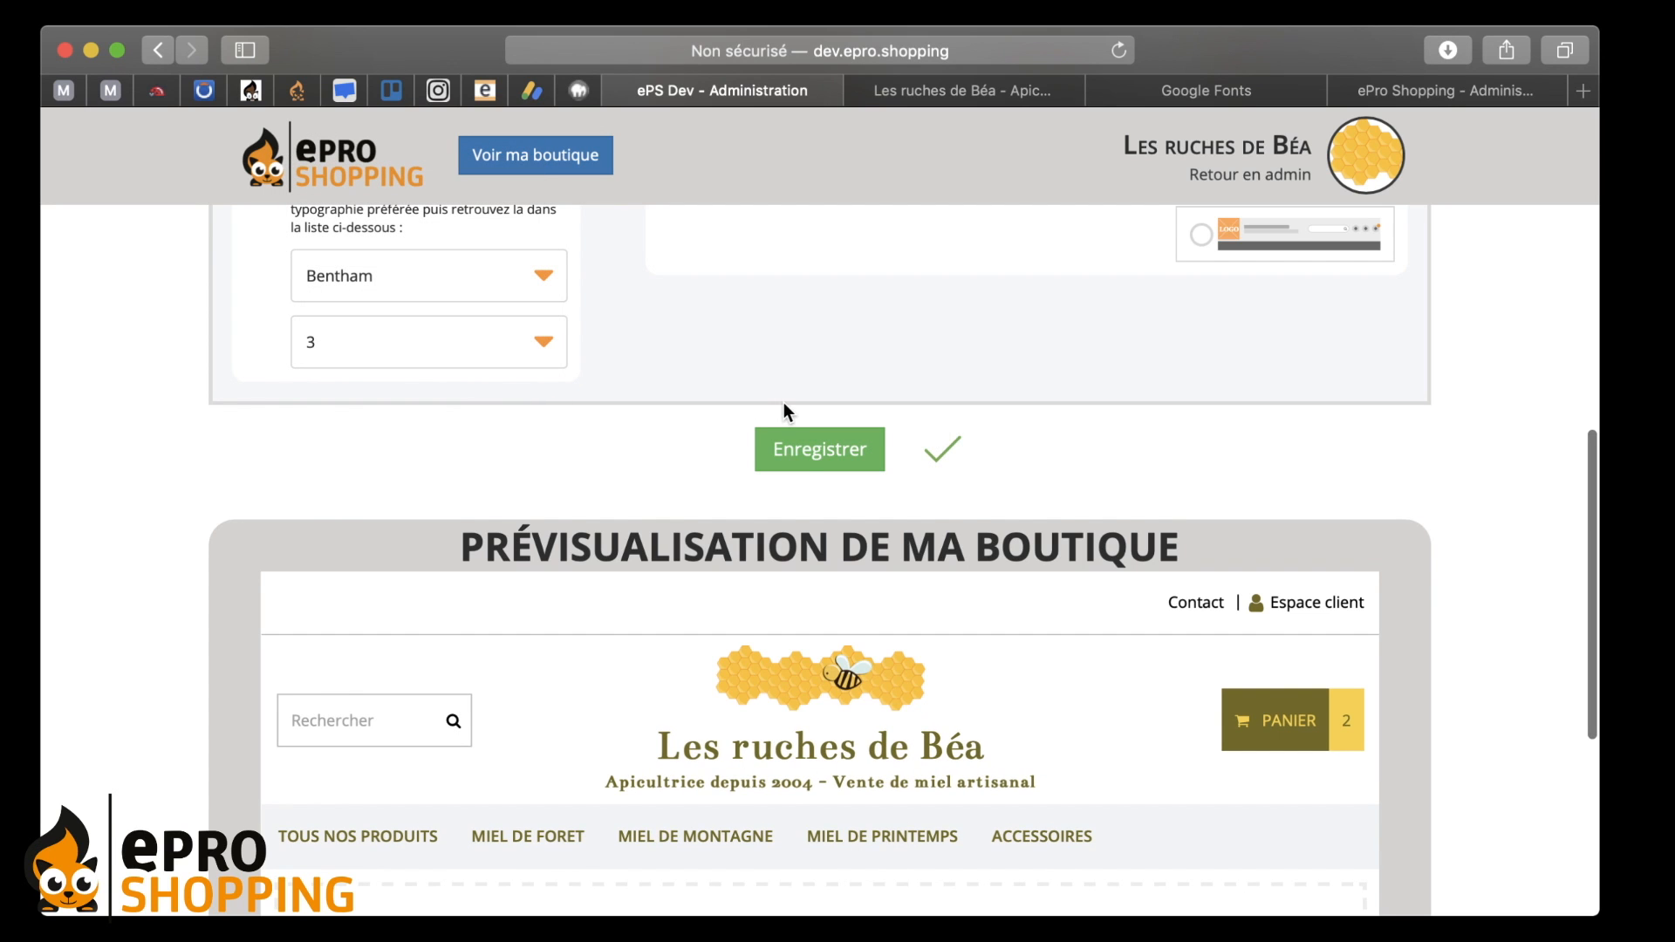
scroll(784, 402, "up", 1)
left_click(419, 296)
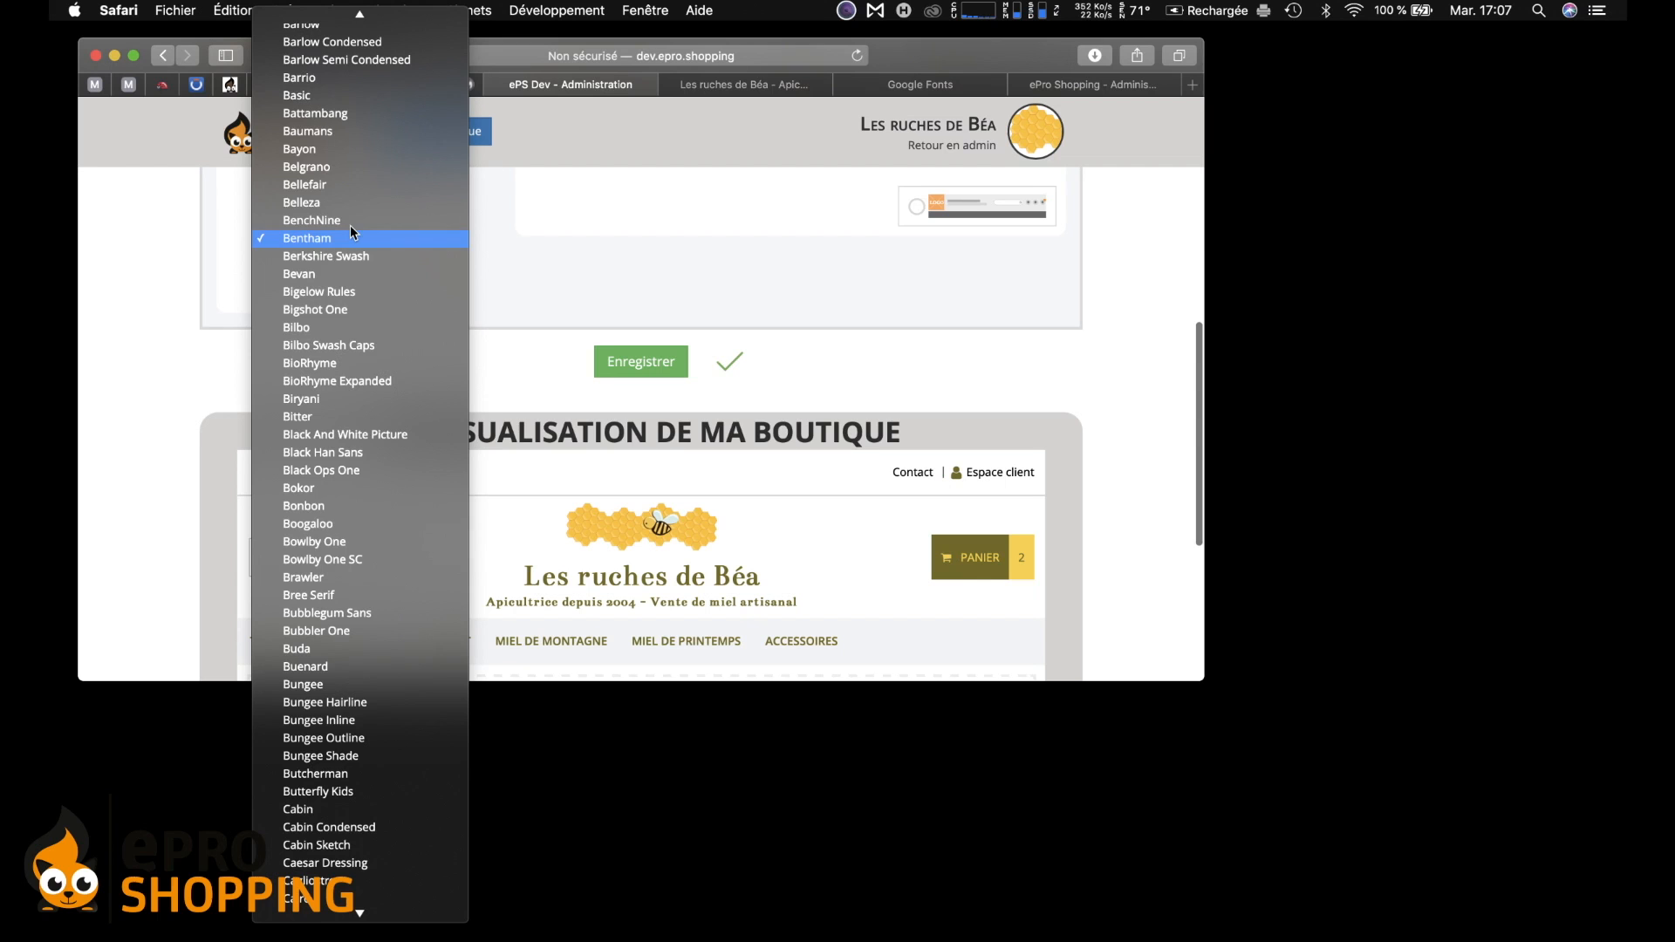
- Set the main font to Black And White Picture with font size 5
scroll(437, 365, "down", 5)
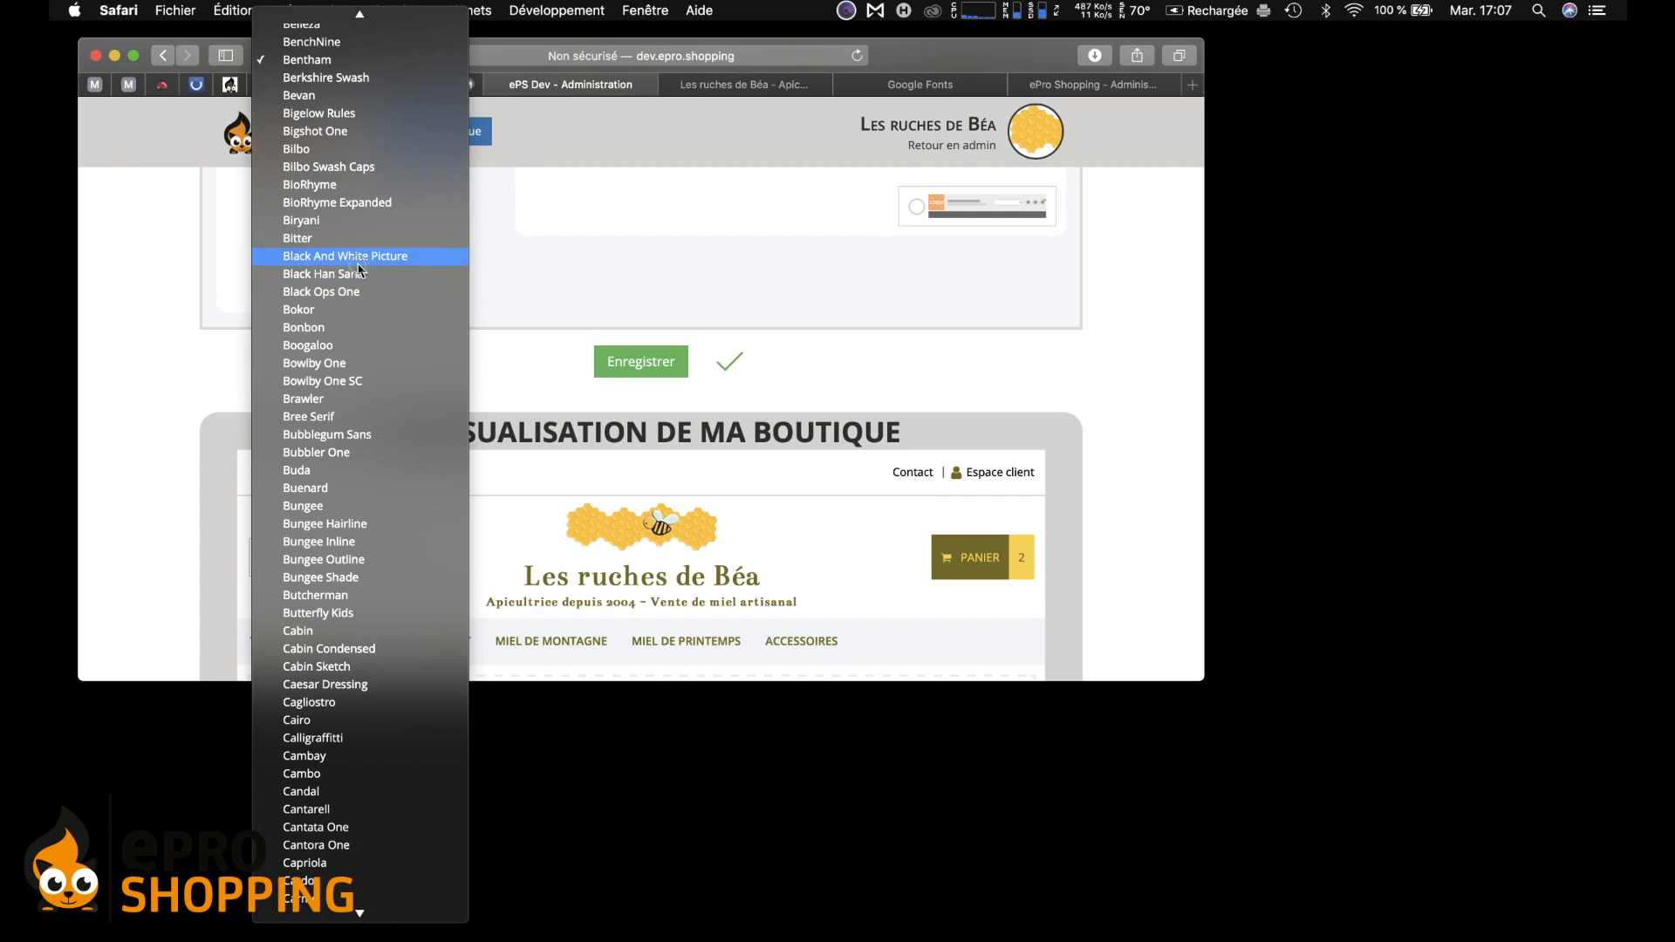
left_click(367, 256)
scroll(580, 510, "down", 6)
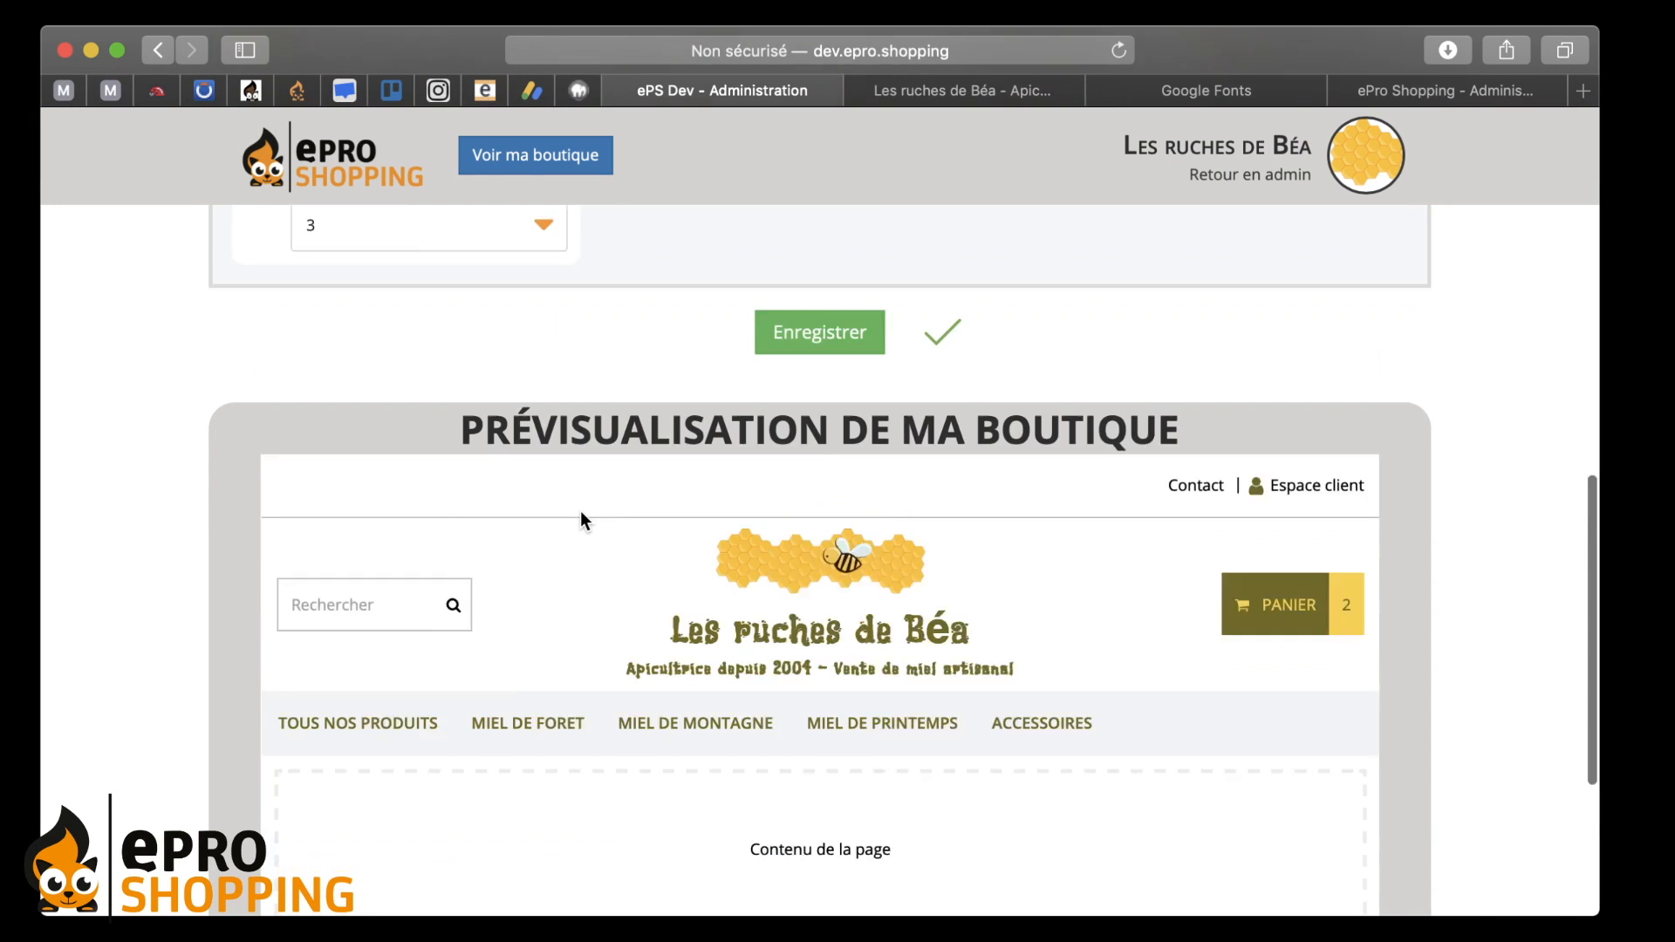
scroll(579, 511, "up", 4)
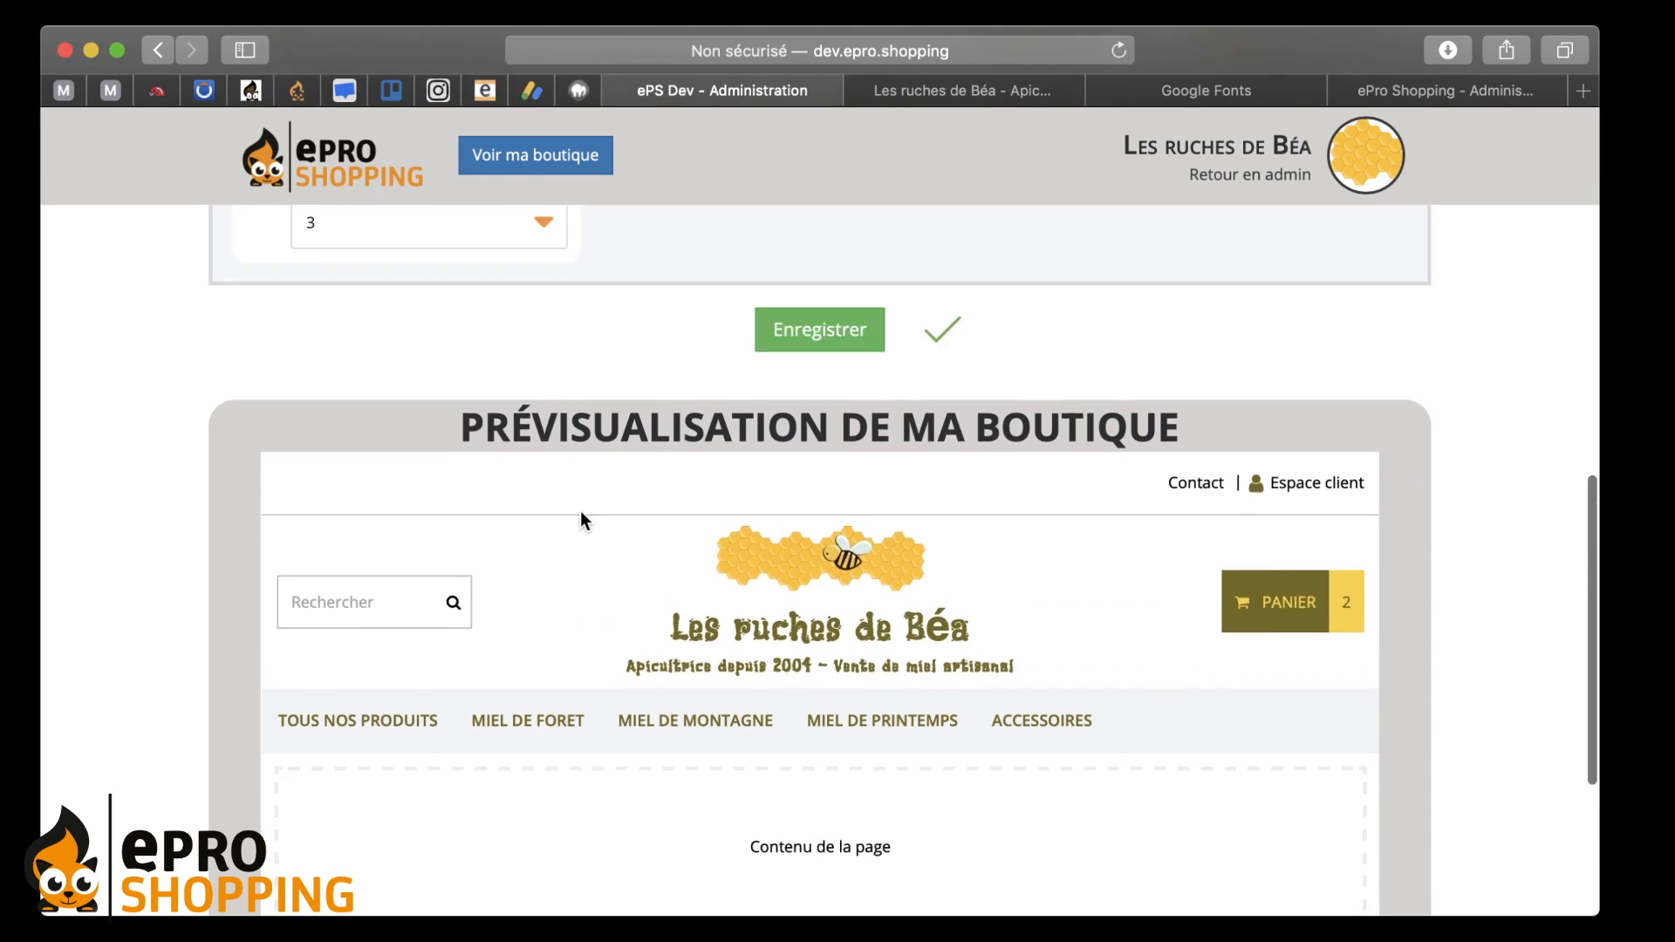
scroll(565, 375, "up", 1)
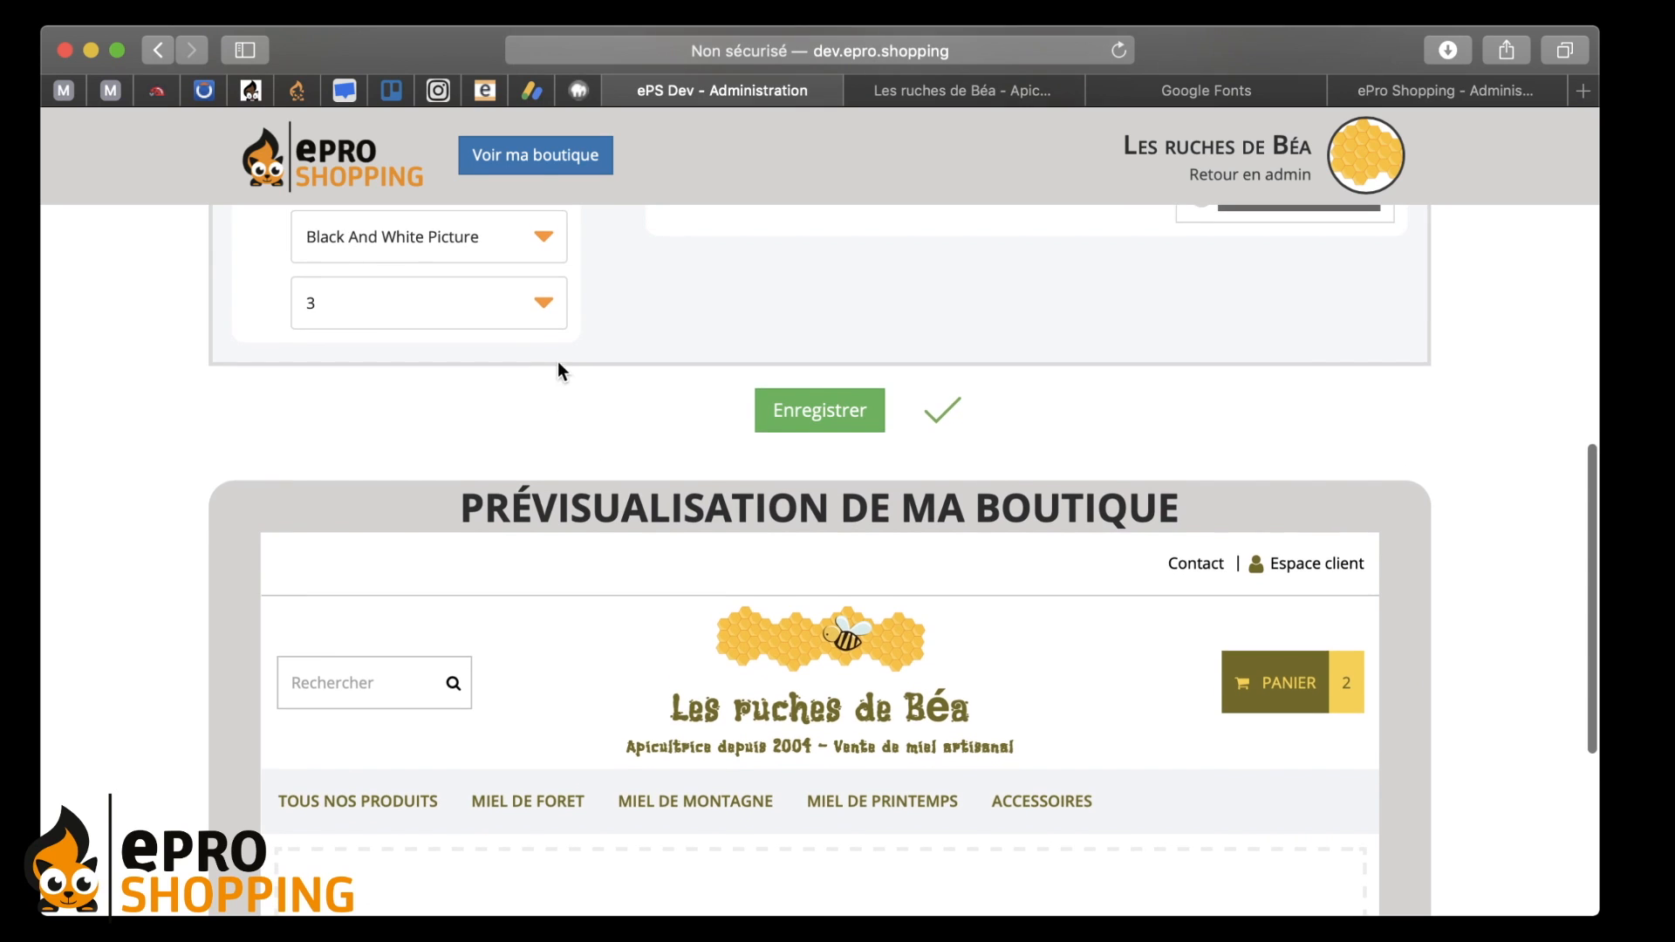
left_click(518, 321)
left_click(494, 356)
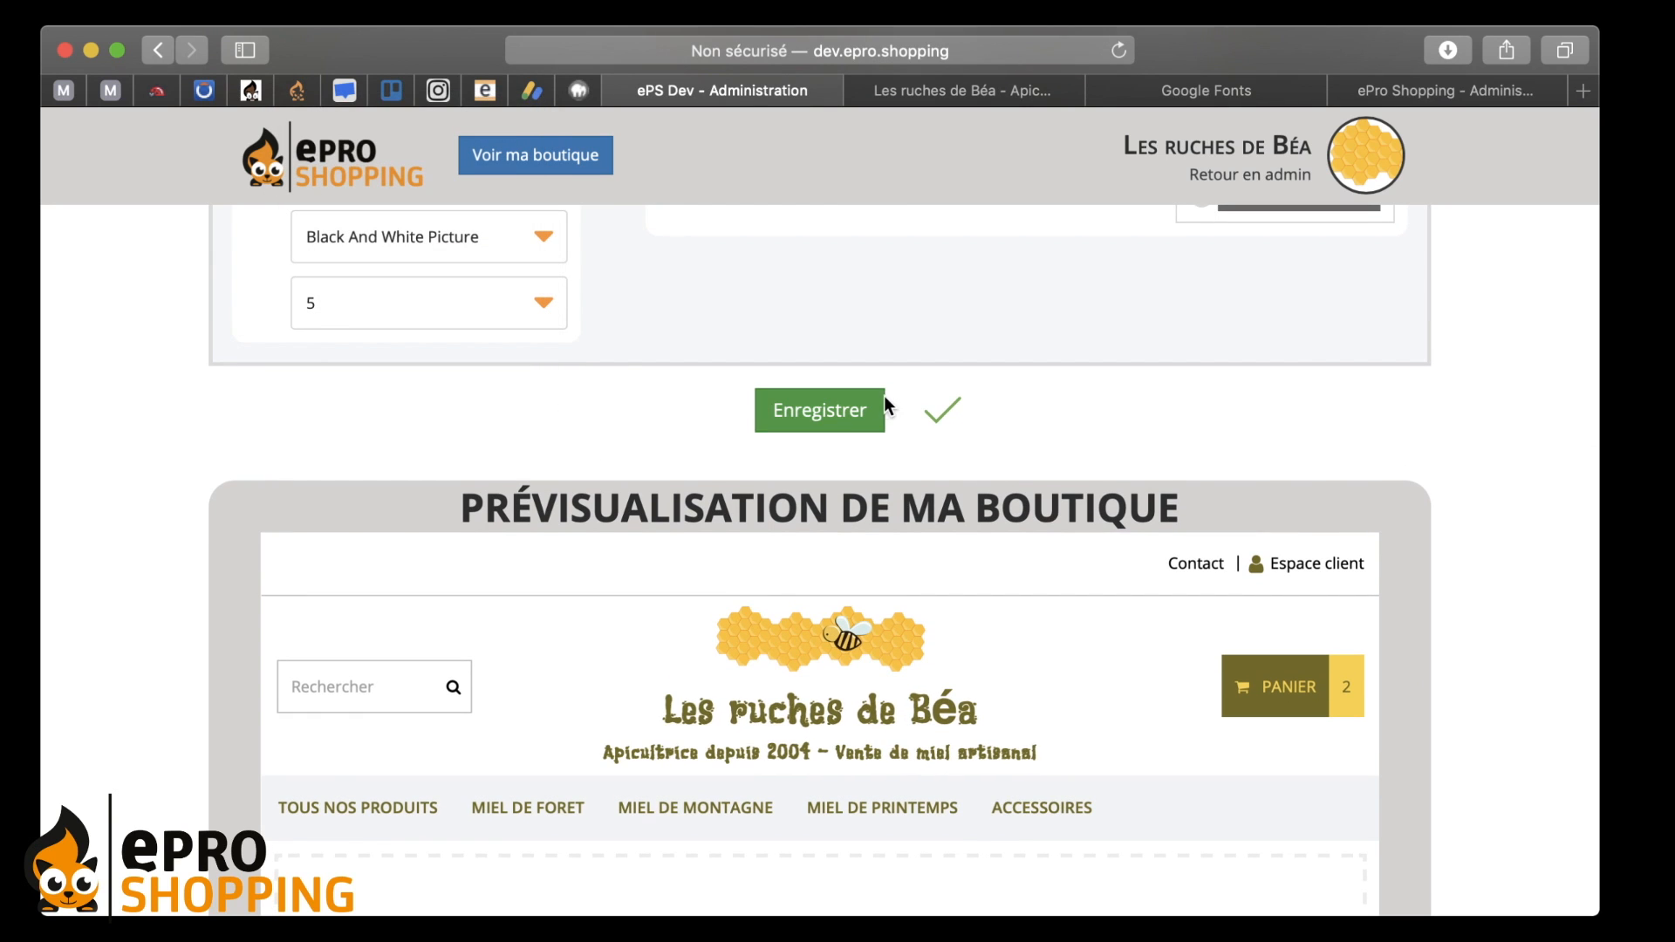
scroll(615, 375, "down", 1)
scroll(615, 374, "up", 2)
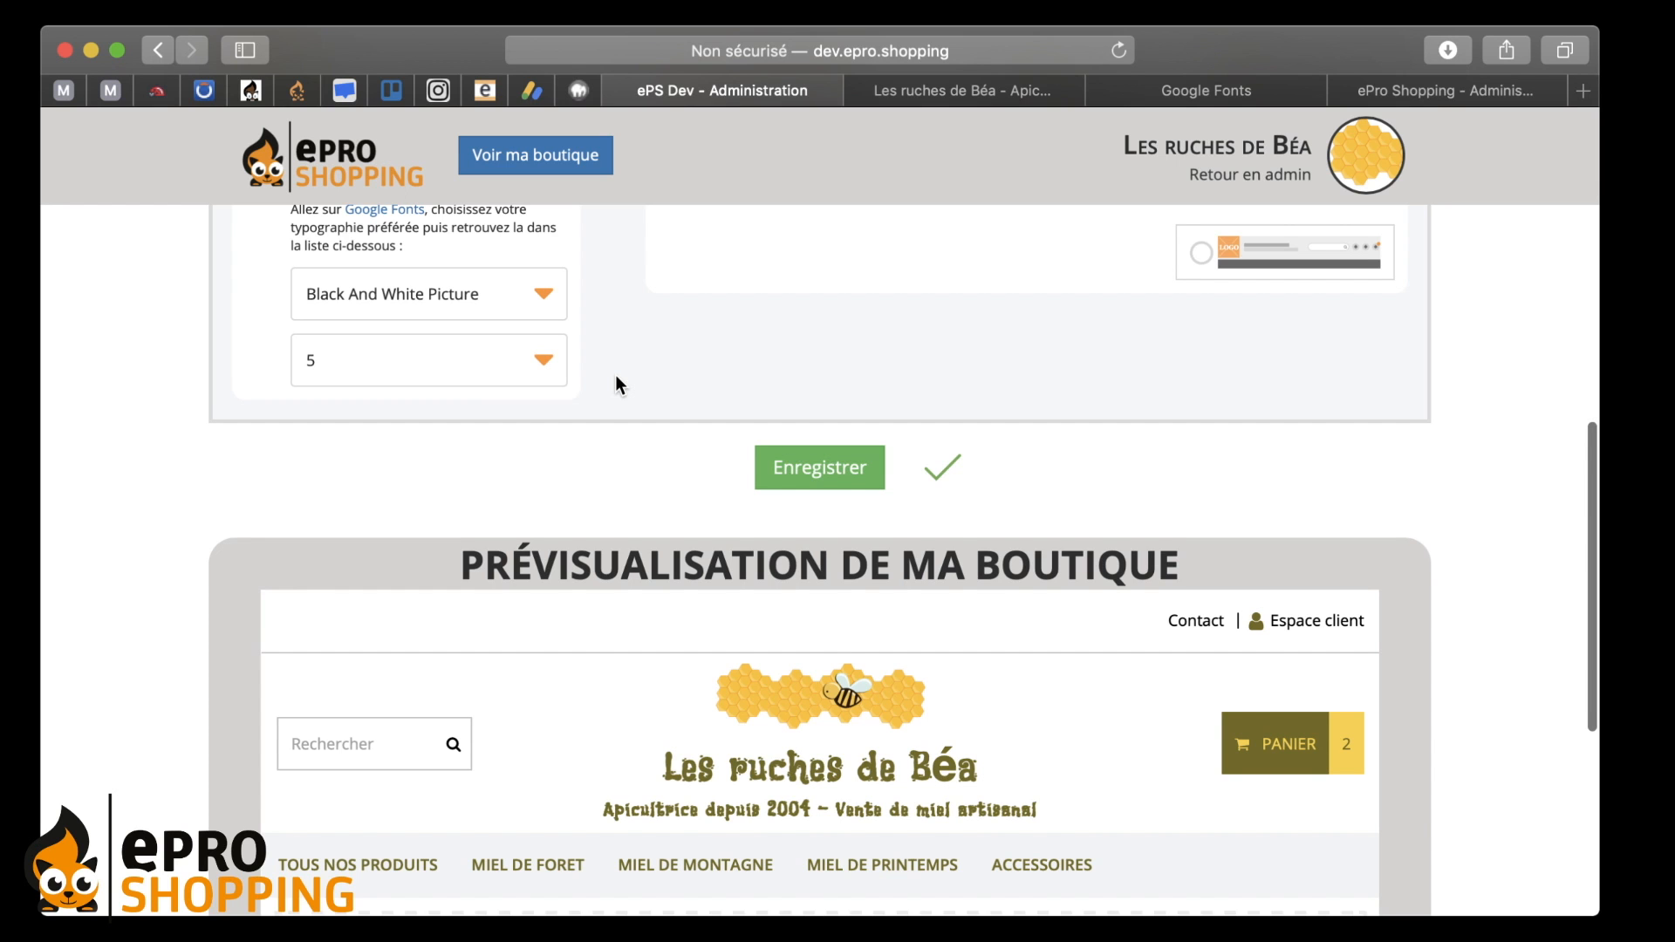
scroll(616, 377, "down", 5)
scroll(616, 377, "up", 4)
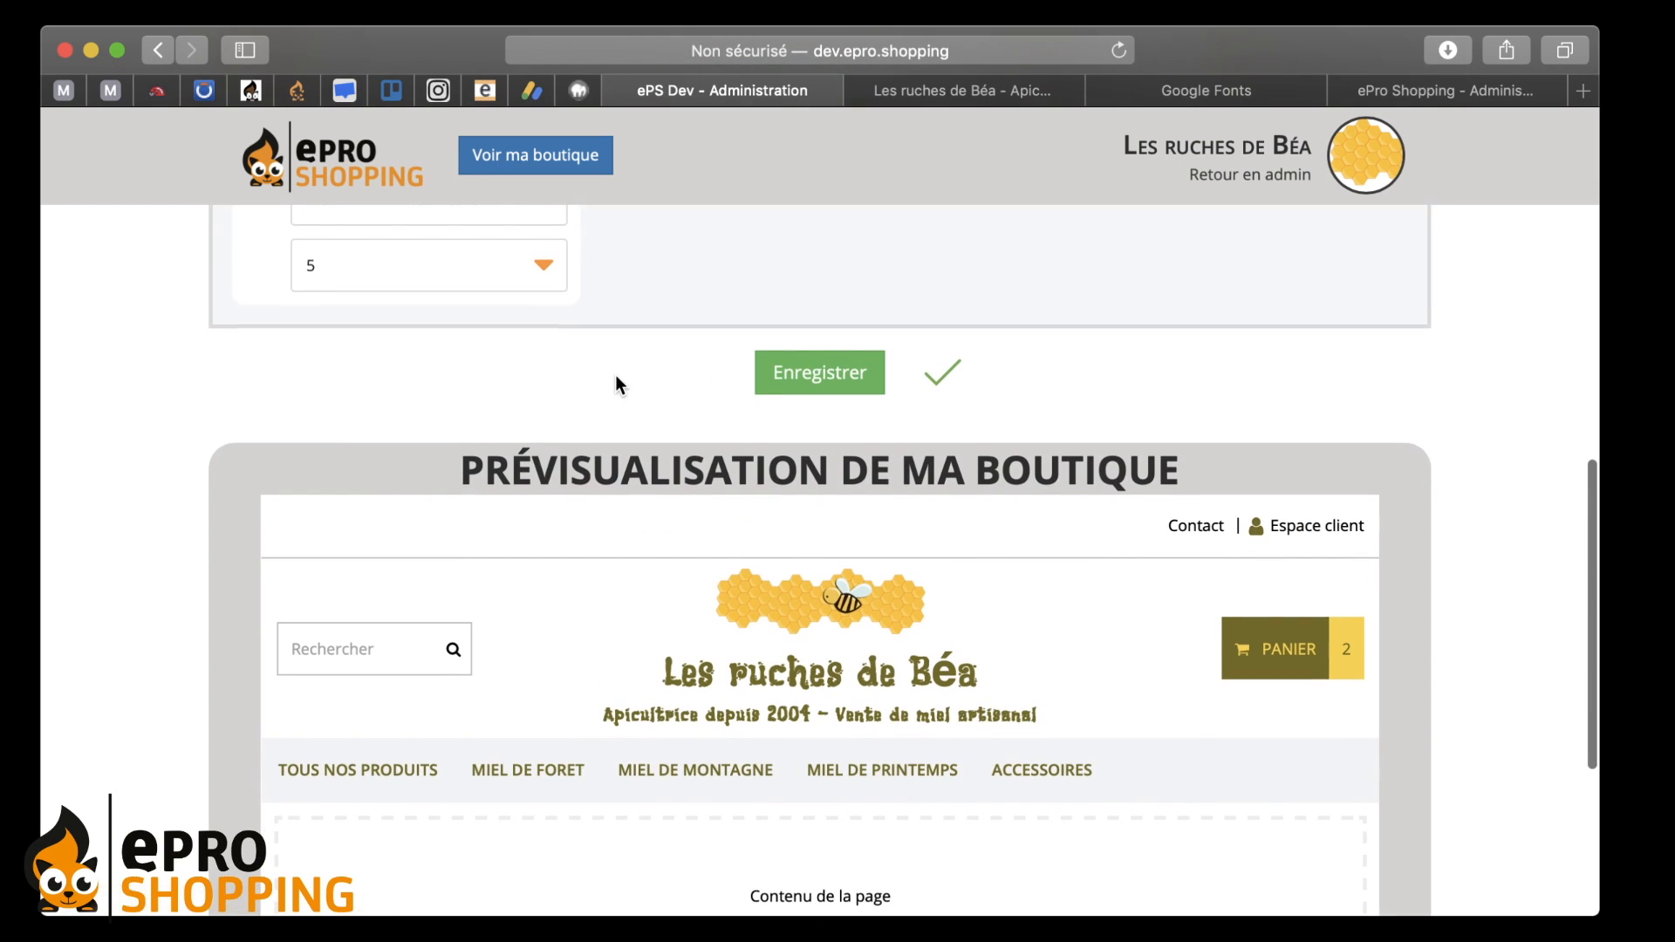
scroll(615, 382, "up", 6)
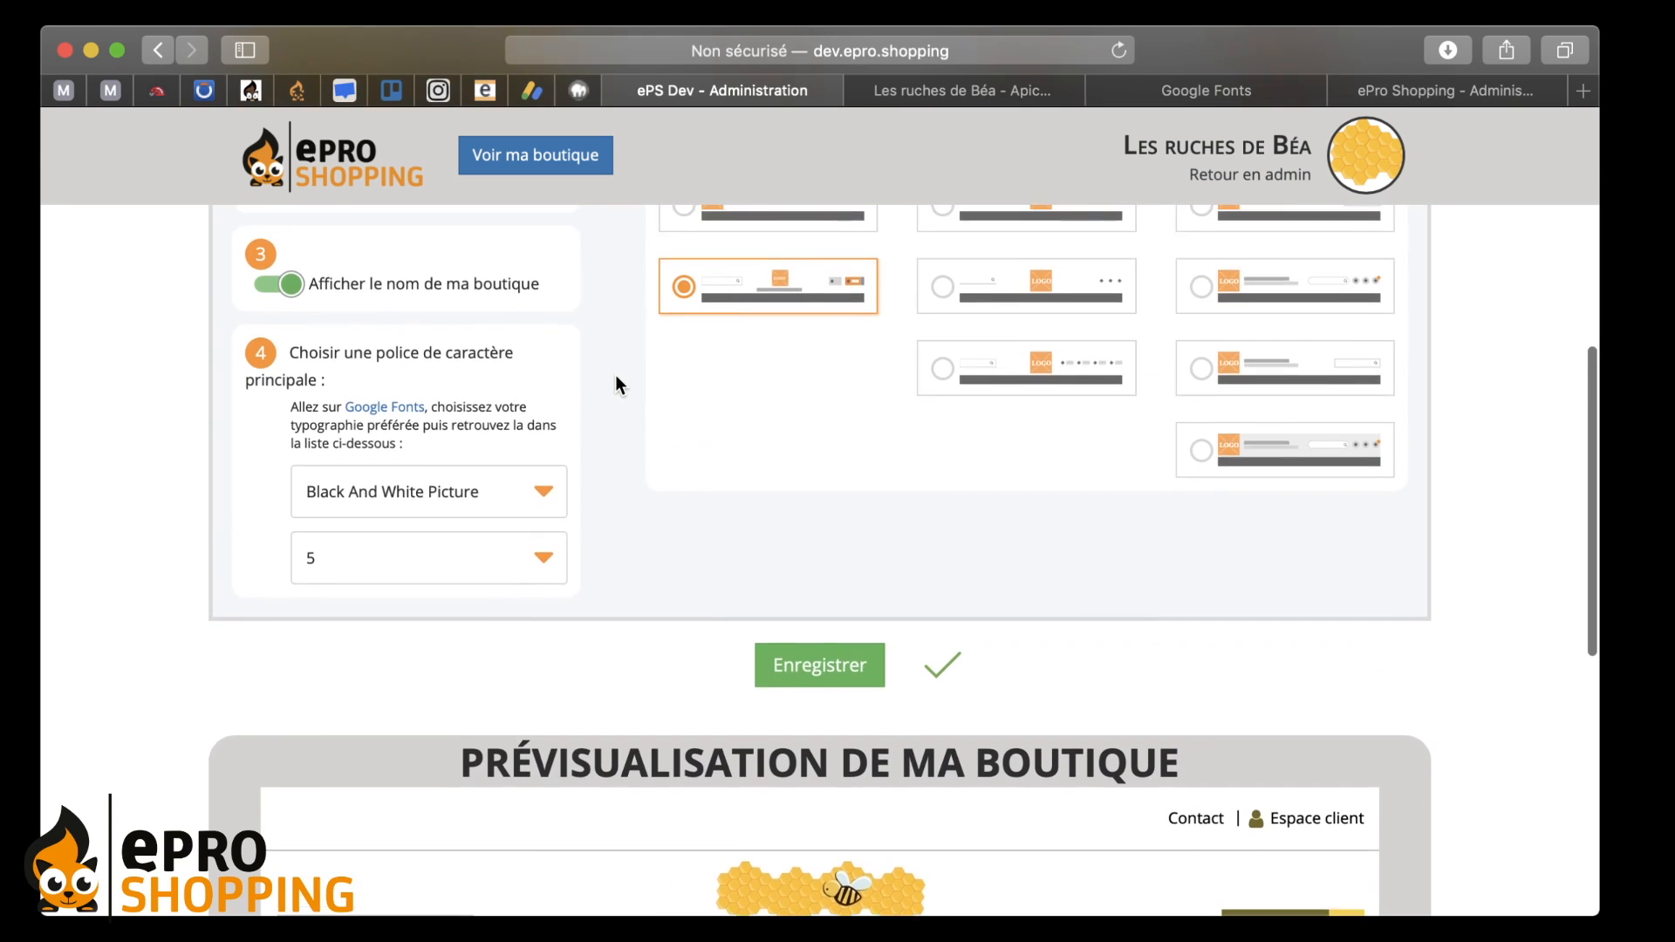
scroll(616, 382, "up", 2)
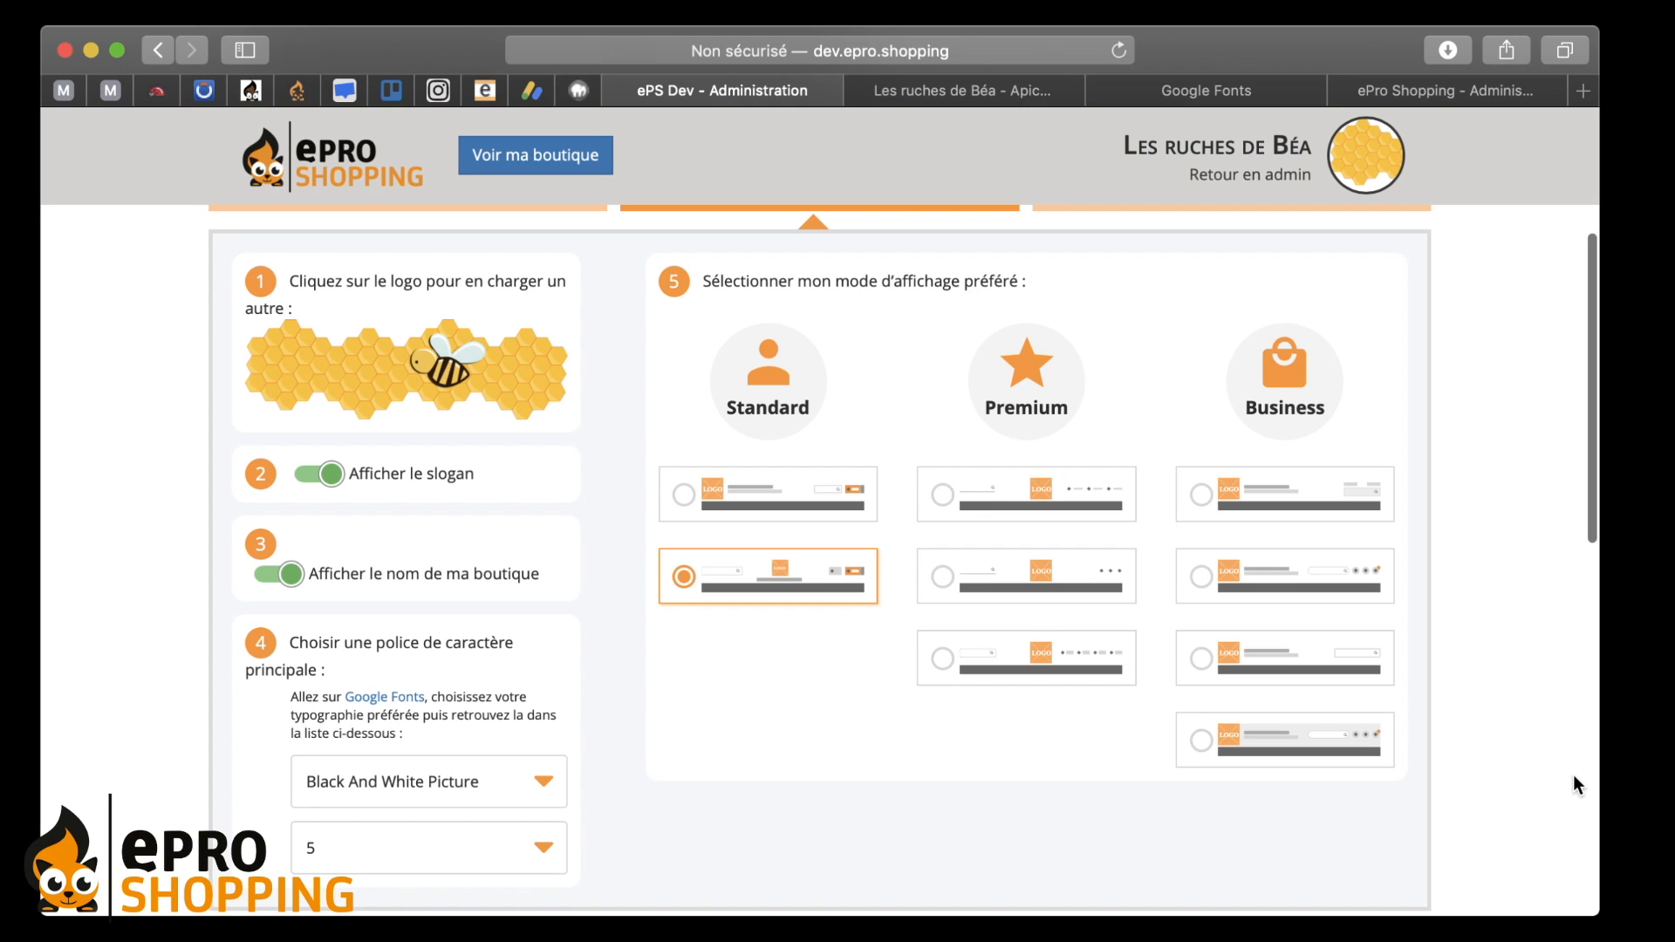
left_click(1640, 776)
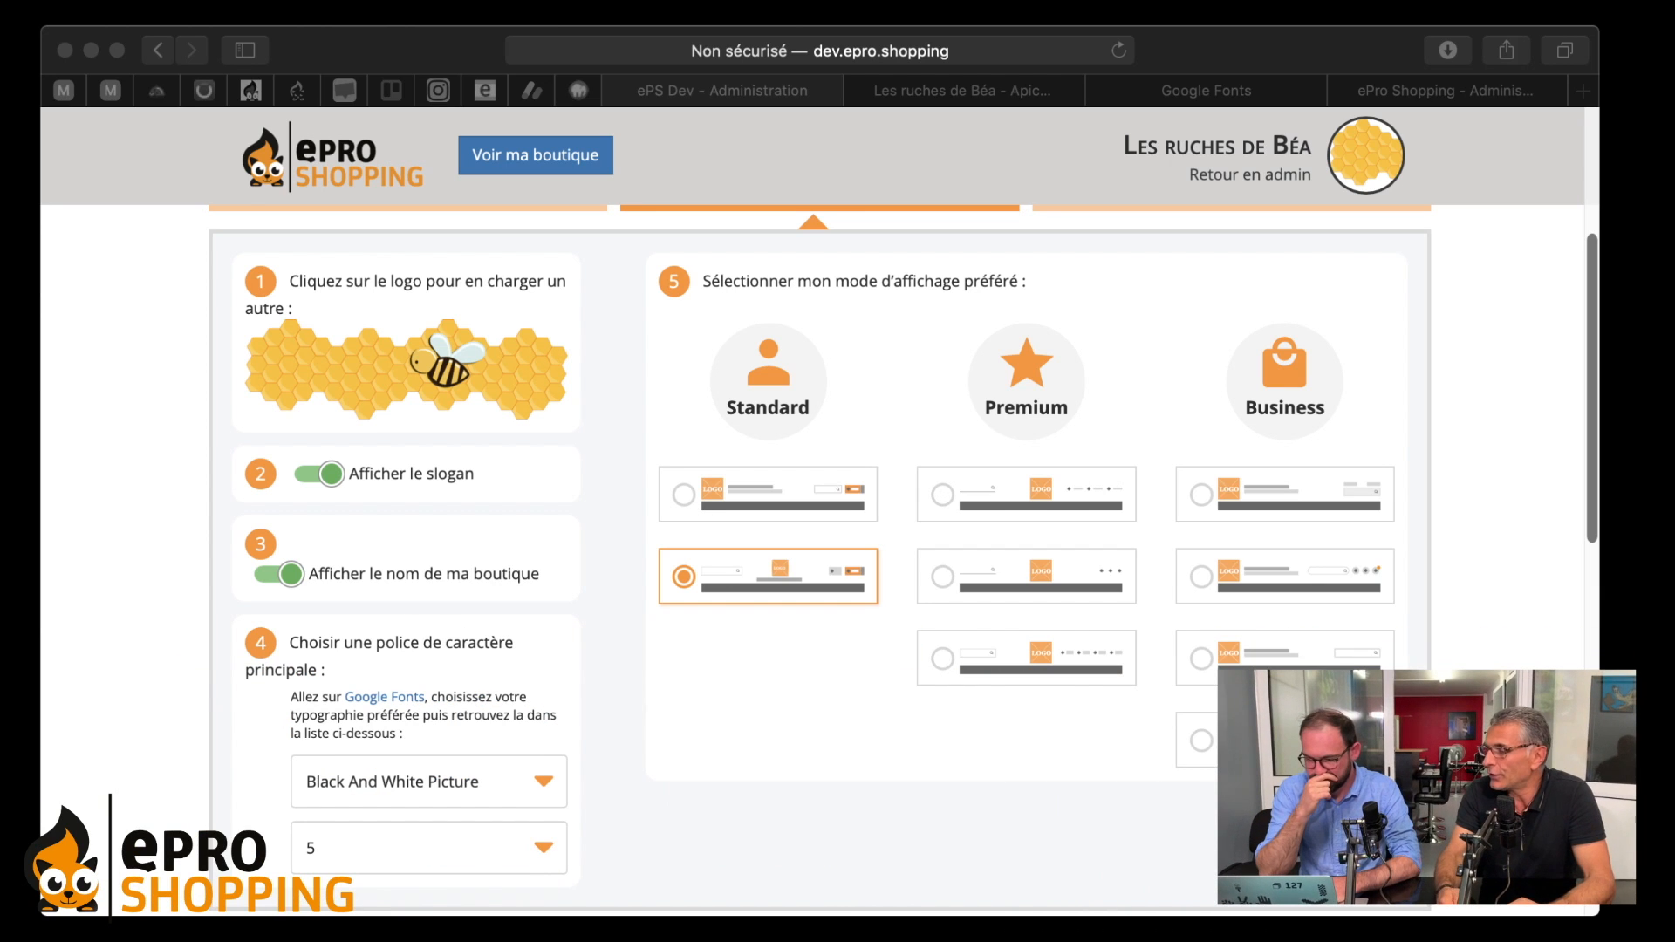
left_click(695, 715)
scroll(539, 605, "down", 2)
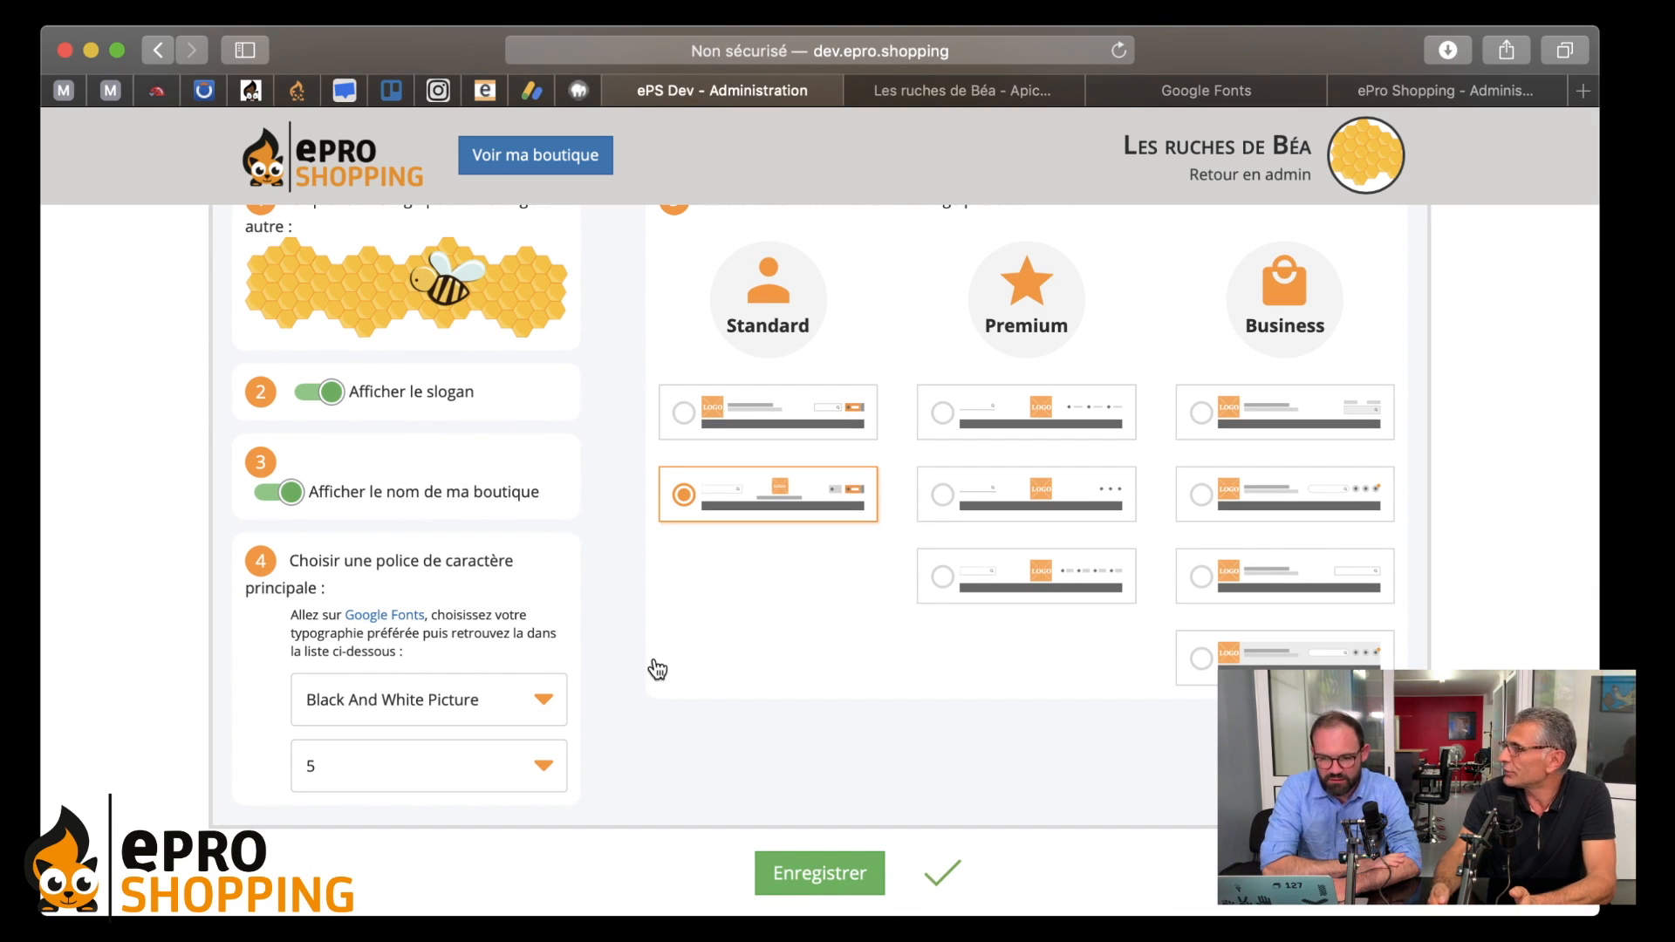
left_click(520, 698)
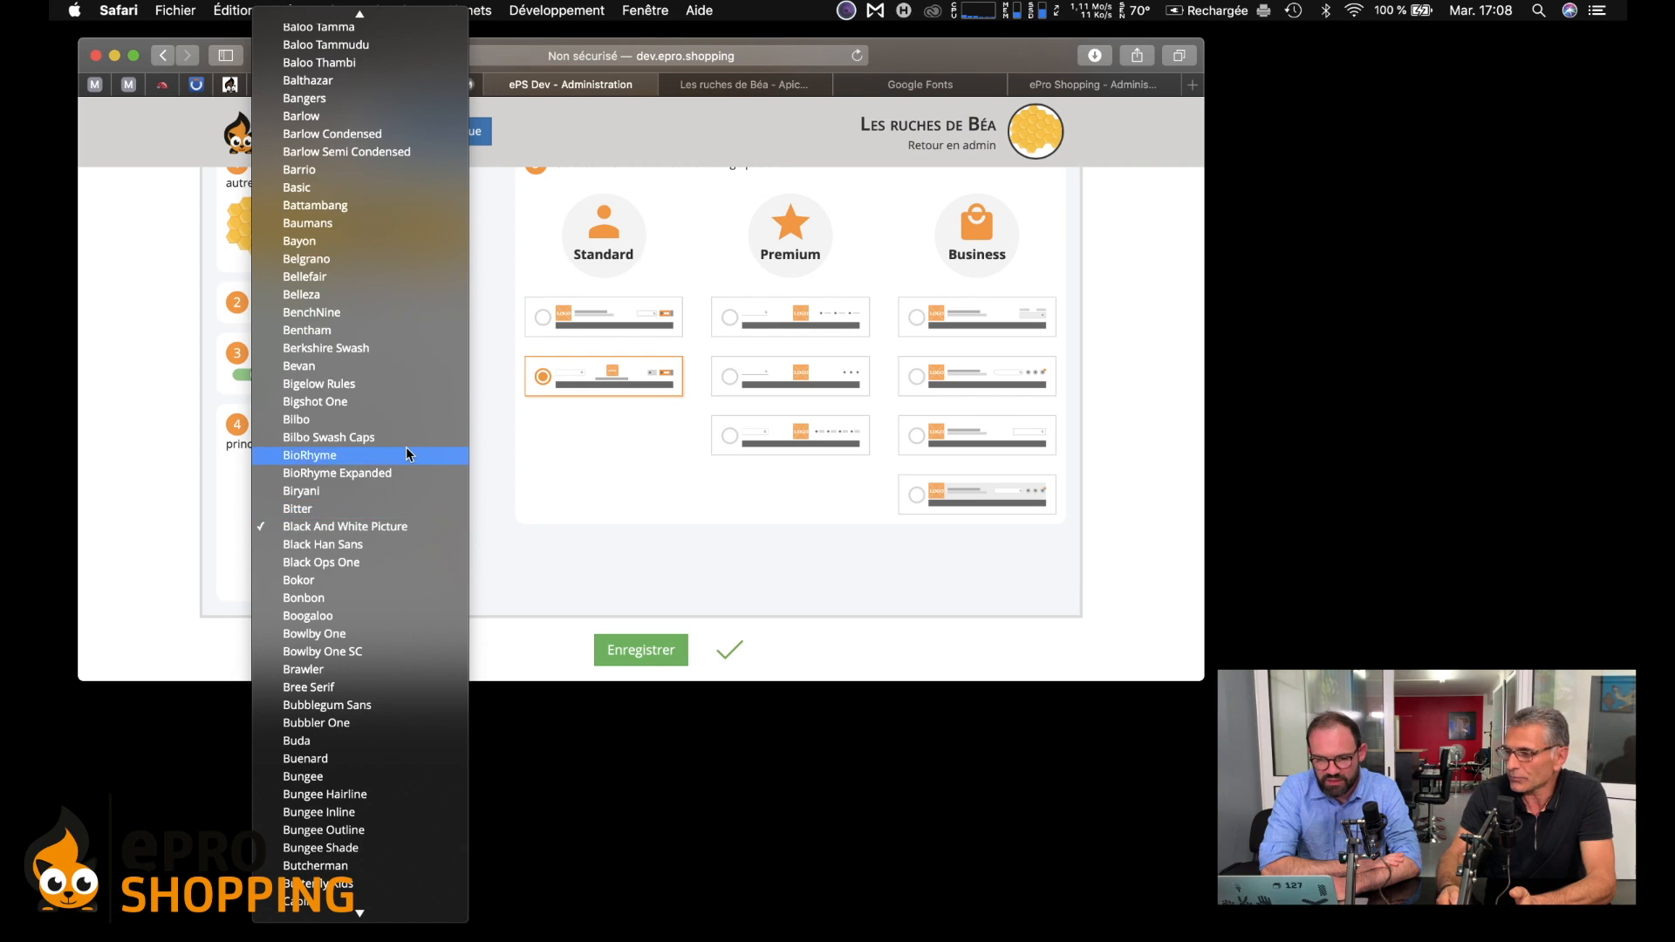
scroll(494, 592, "up", 10)
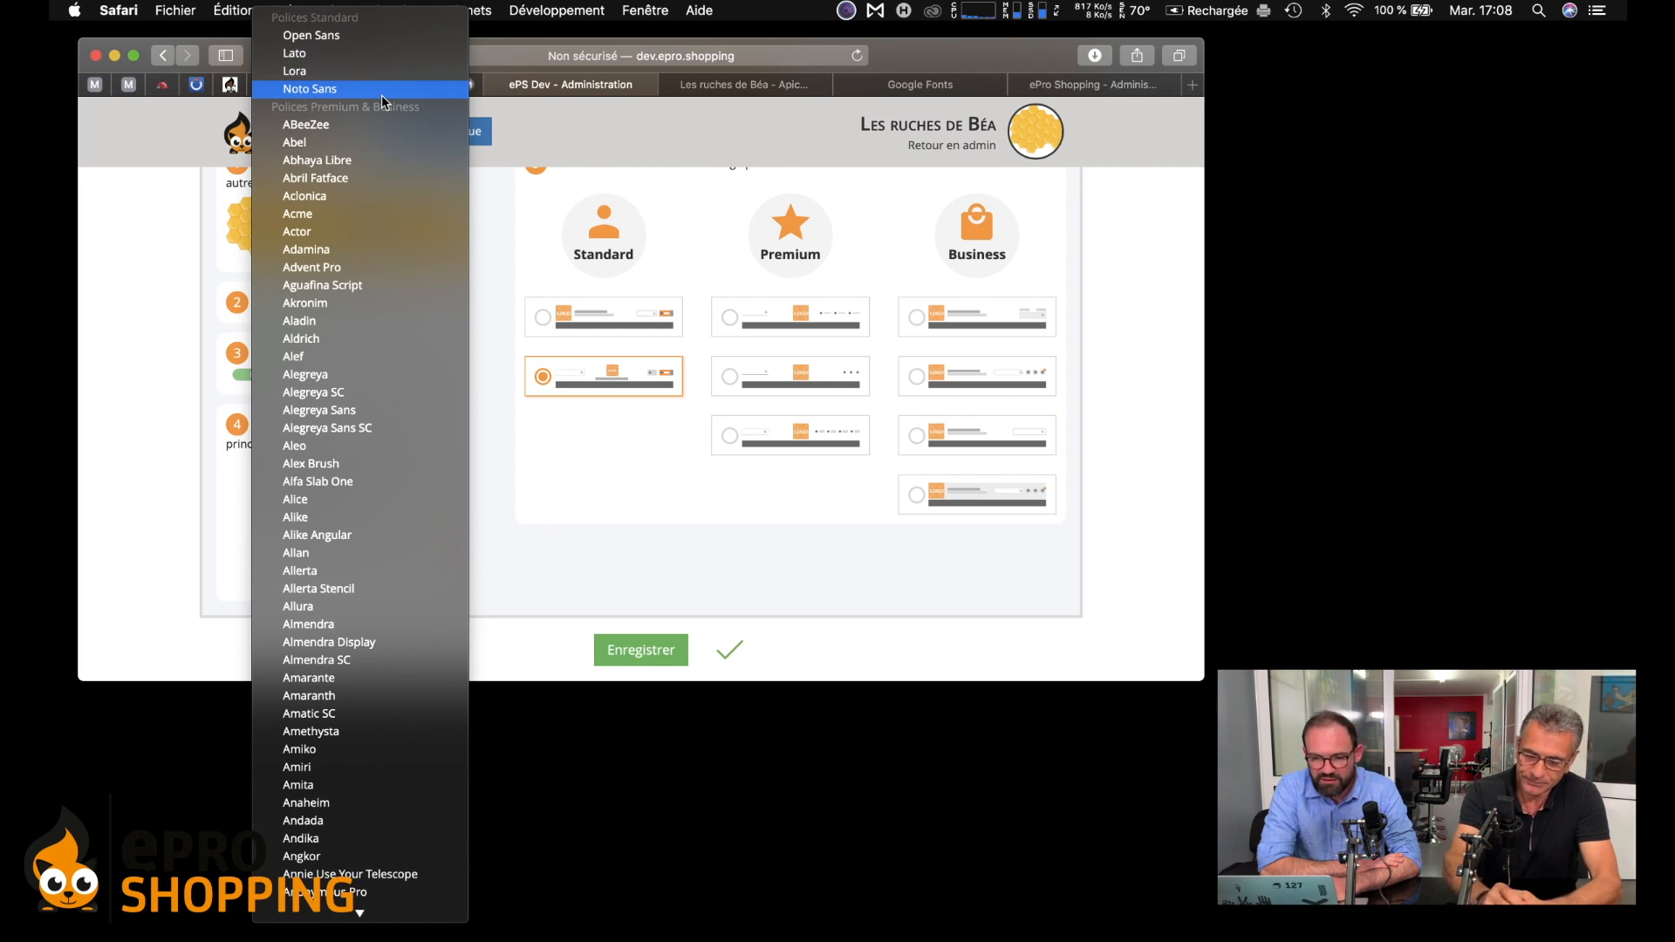
left_click(517, 254)
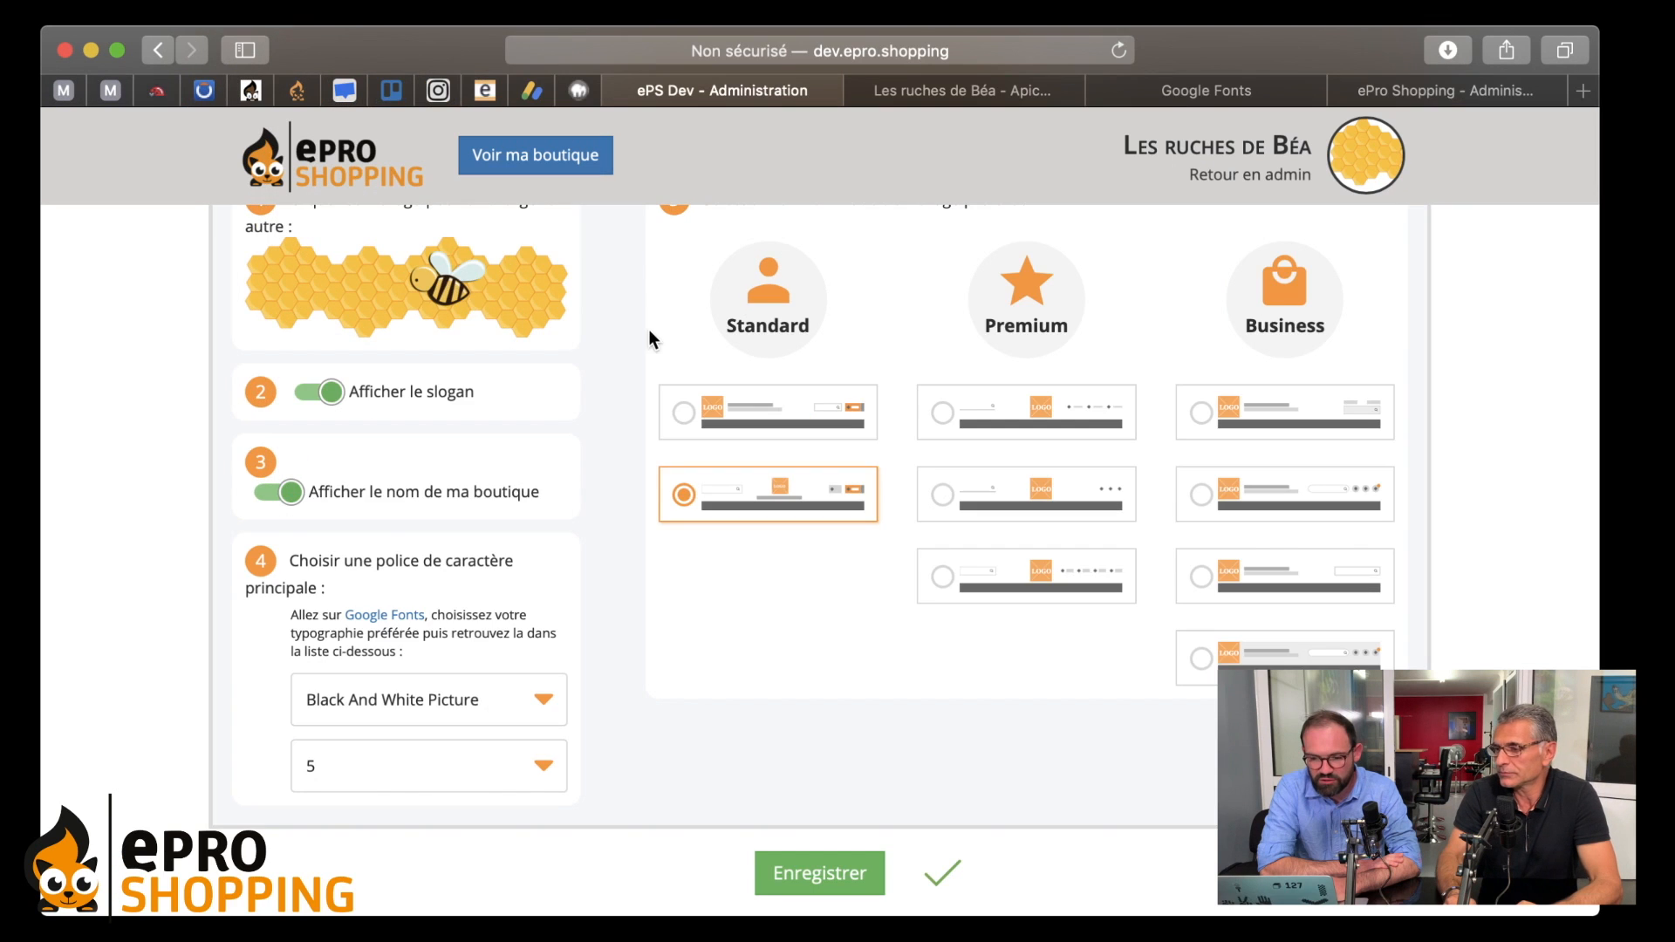
scroll(656, 486, "down", 5)
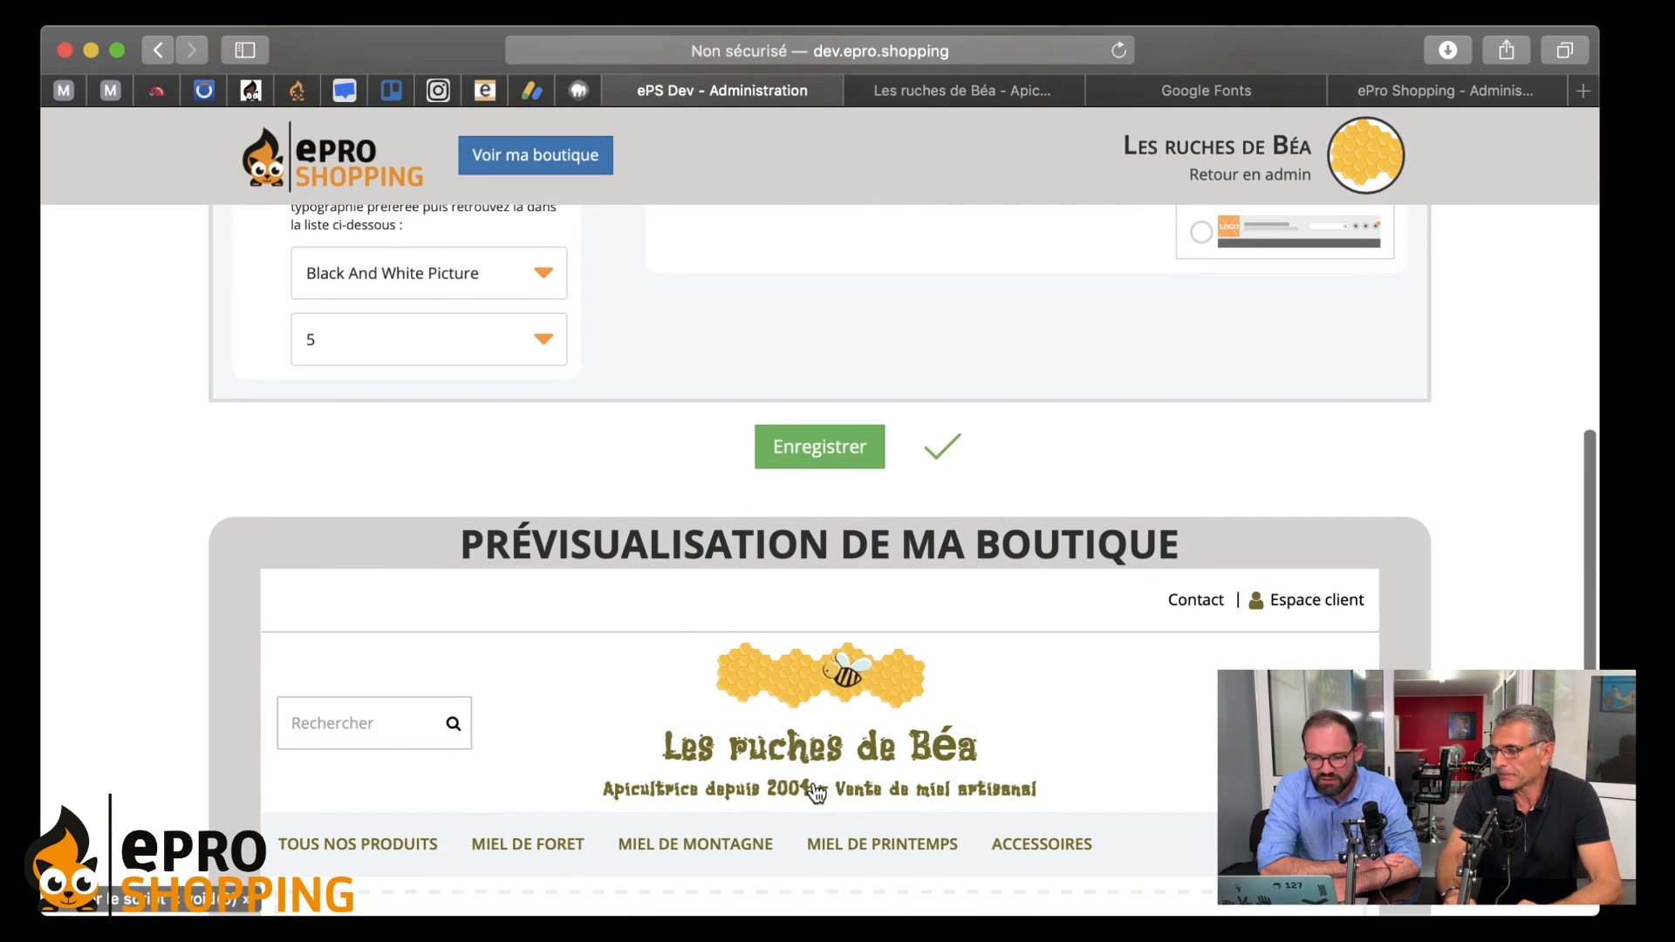
scroll(571, 667, "down", 1)
scroll(571, 665, "up", 1)
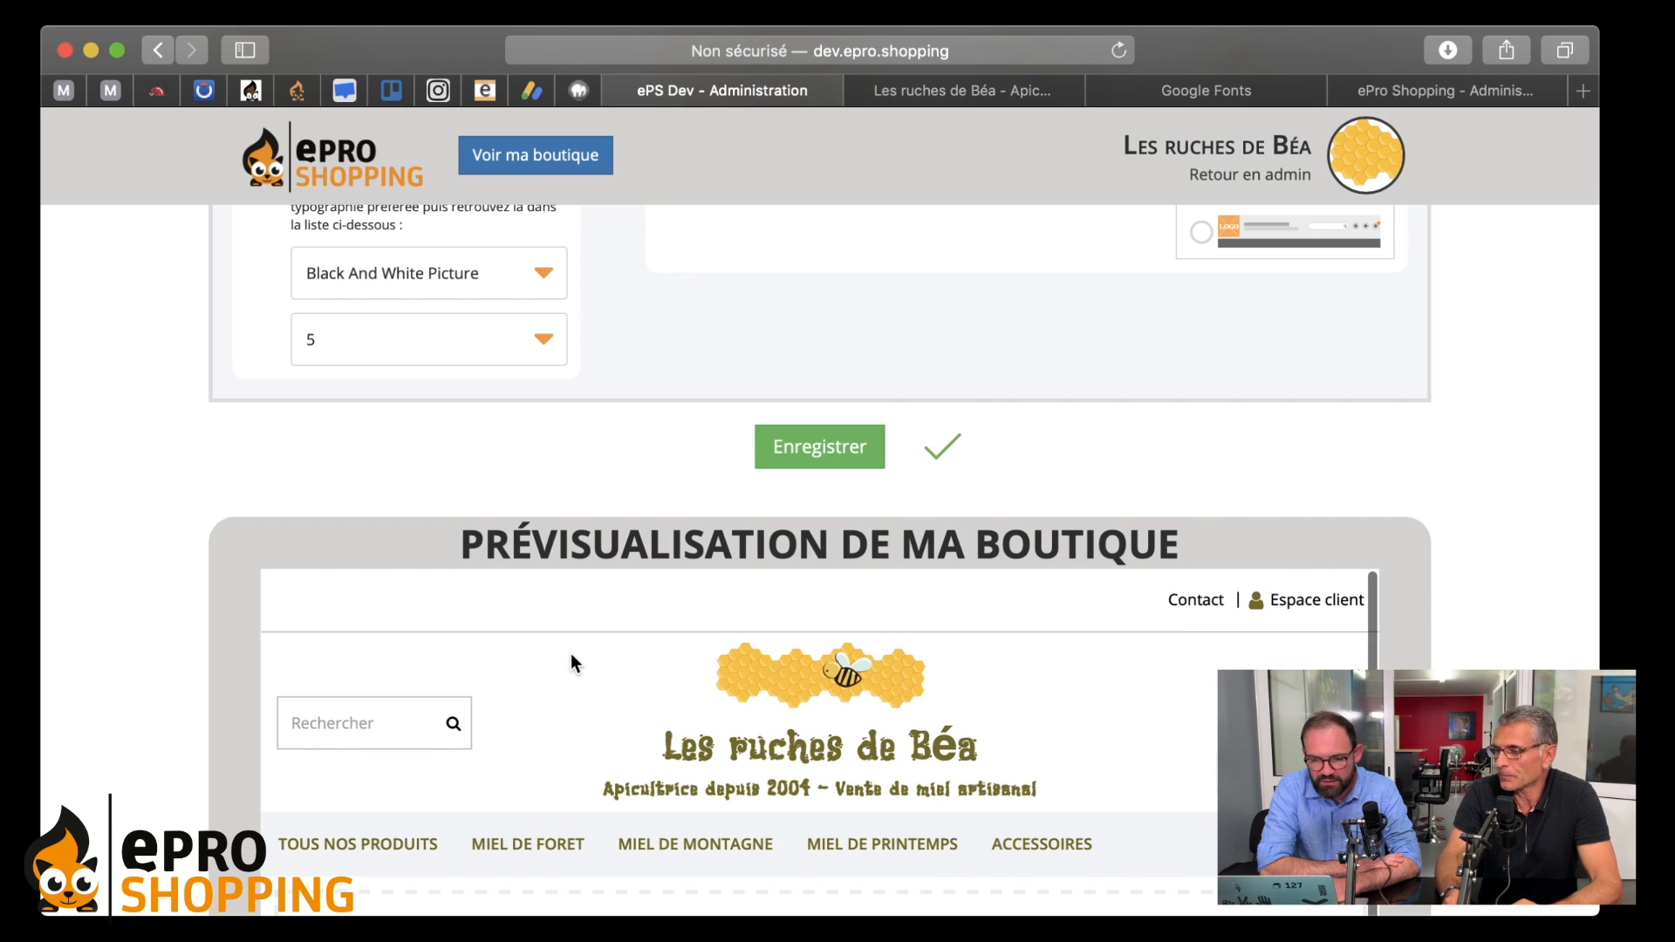
scroll(657, 471, "up", 4)
scroll(657, 467, "up", 1)
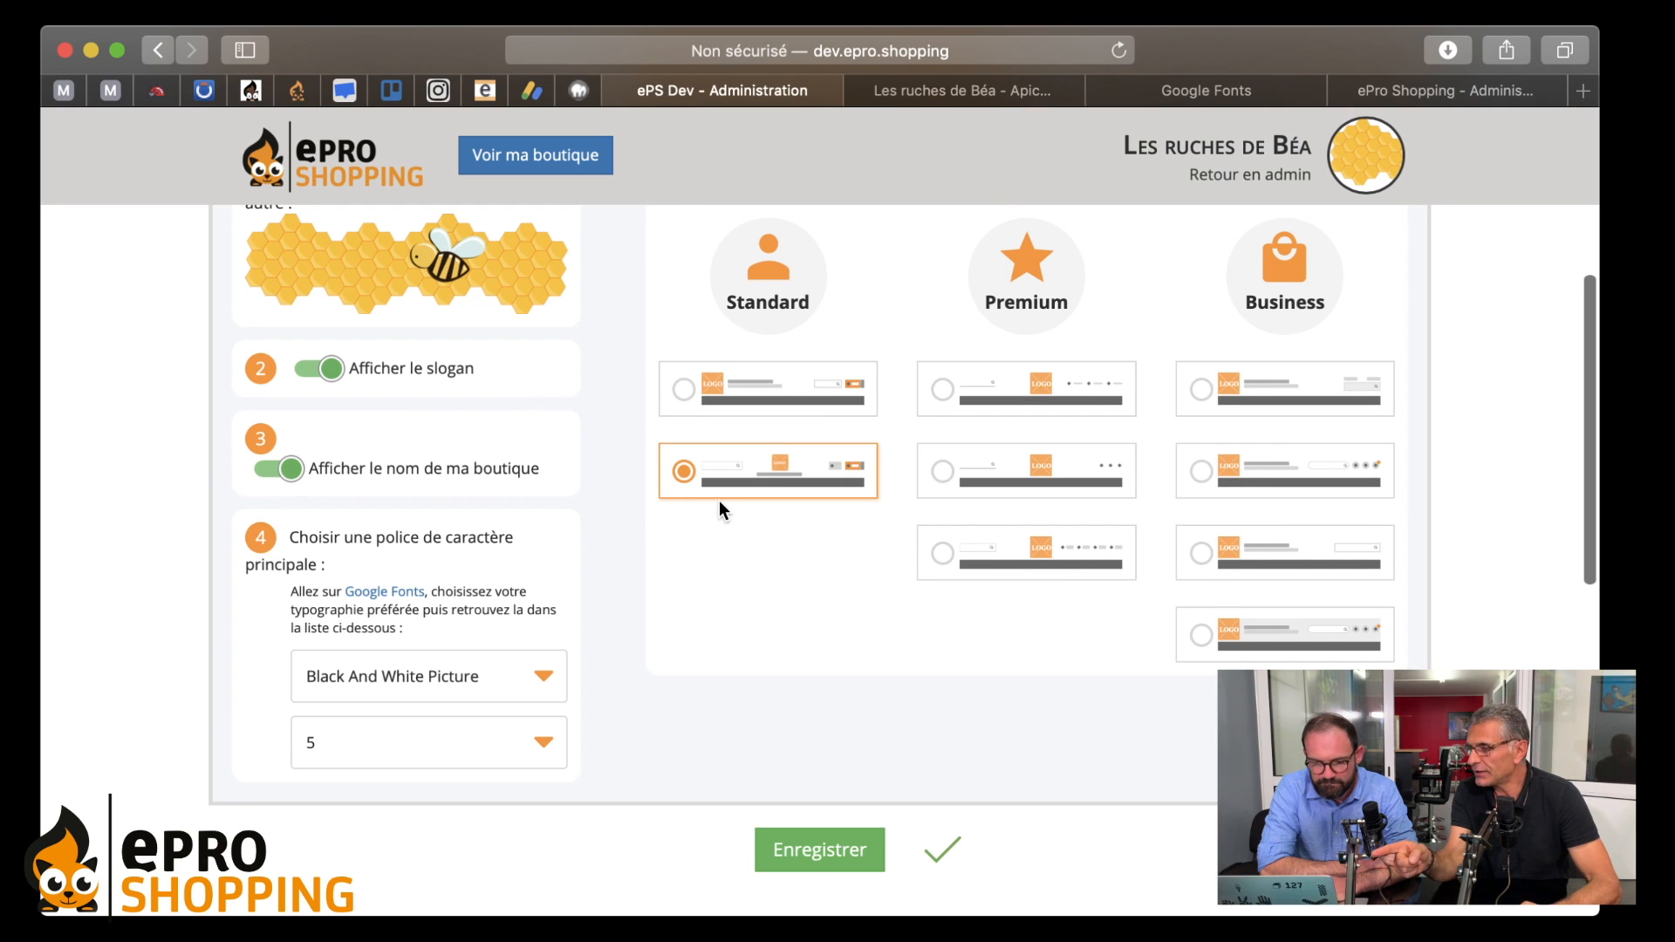
- Try the first Standard layout, then switch back to the centred-logo Standard header
scroll(719, 504, "down", 3)
scroll(719, 504, "up", 2)
left_click(715, 340)
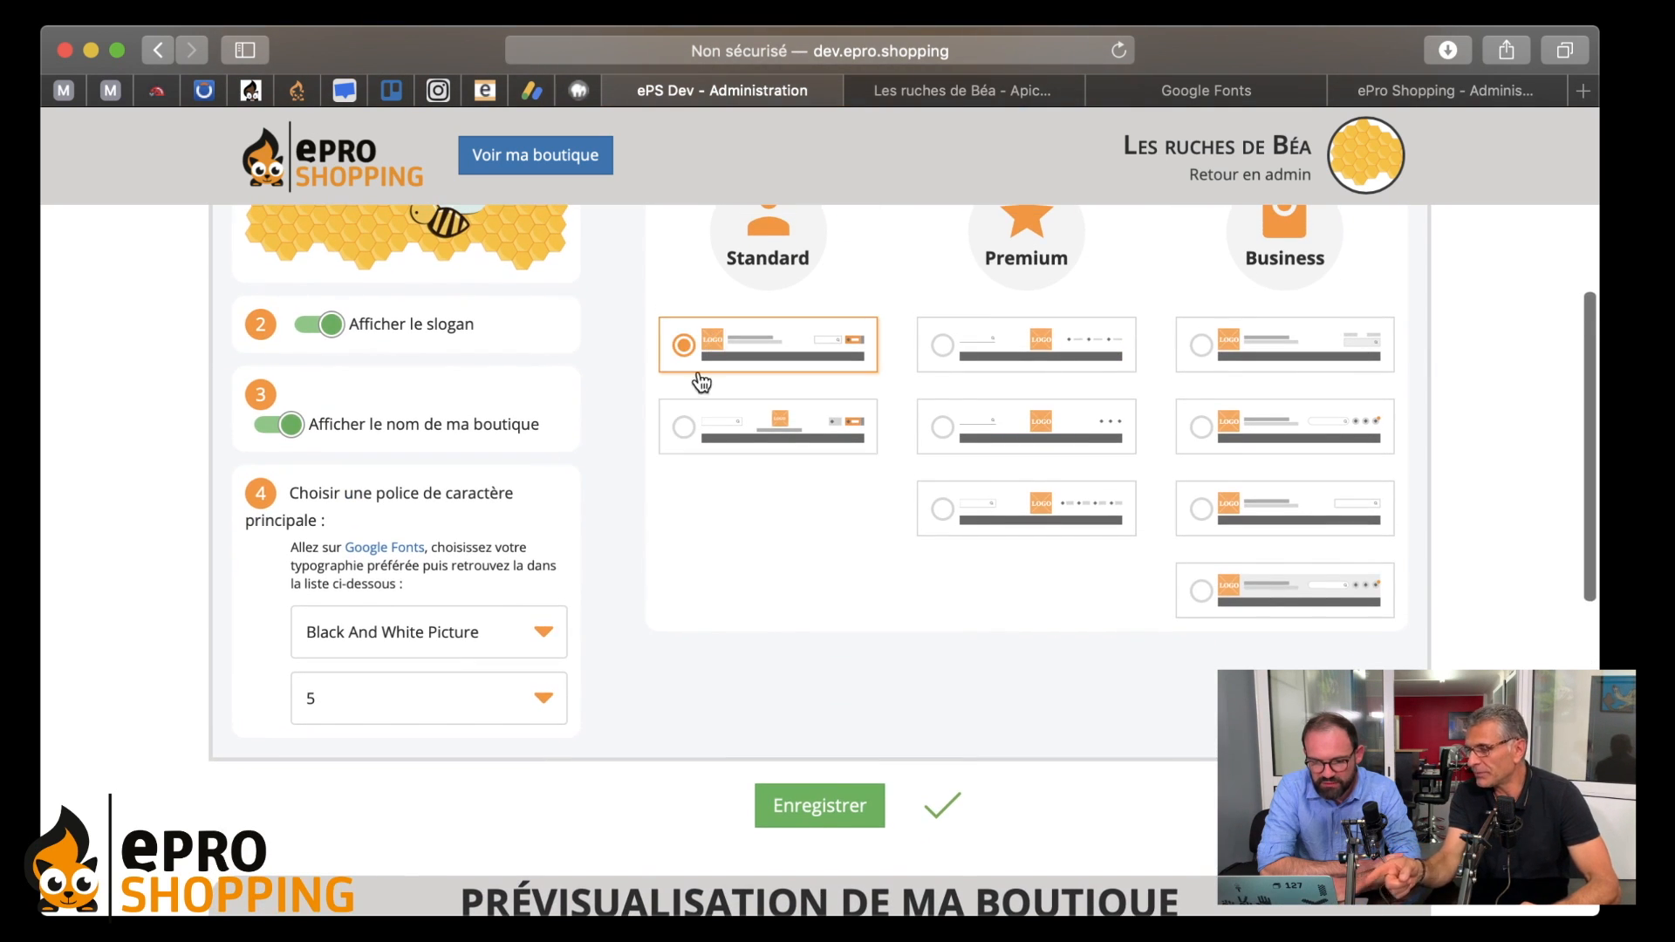
scroll(656, 539, "down", 5)
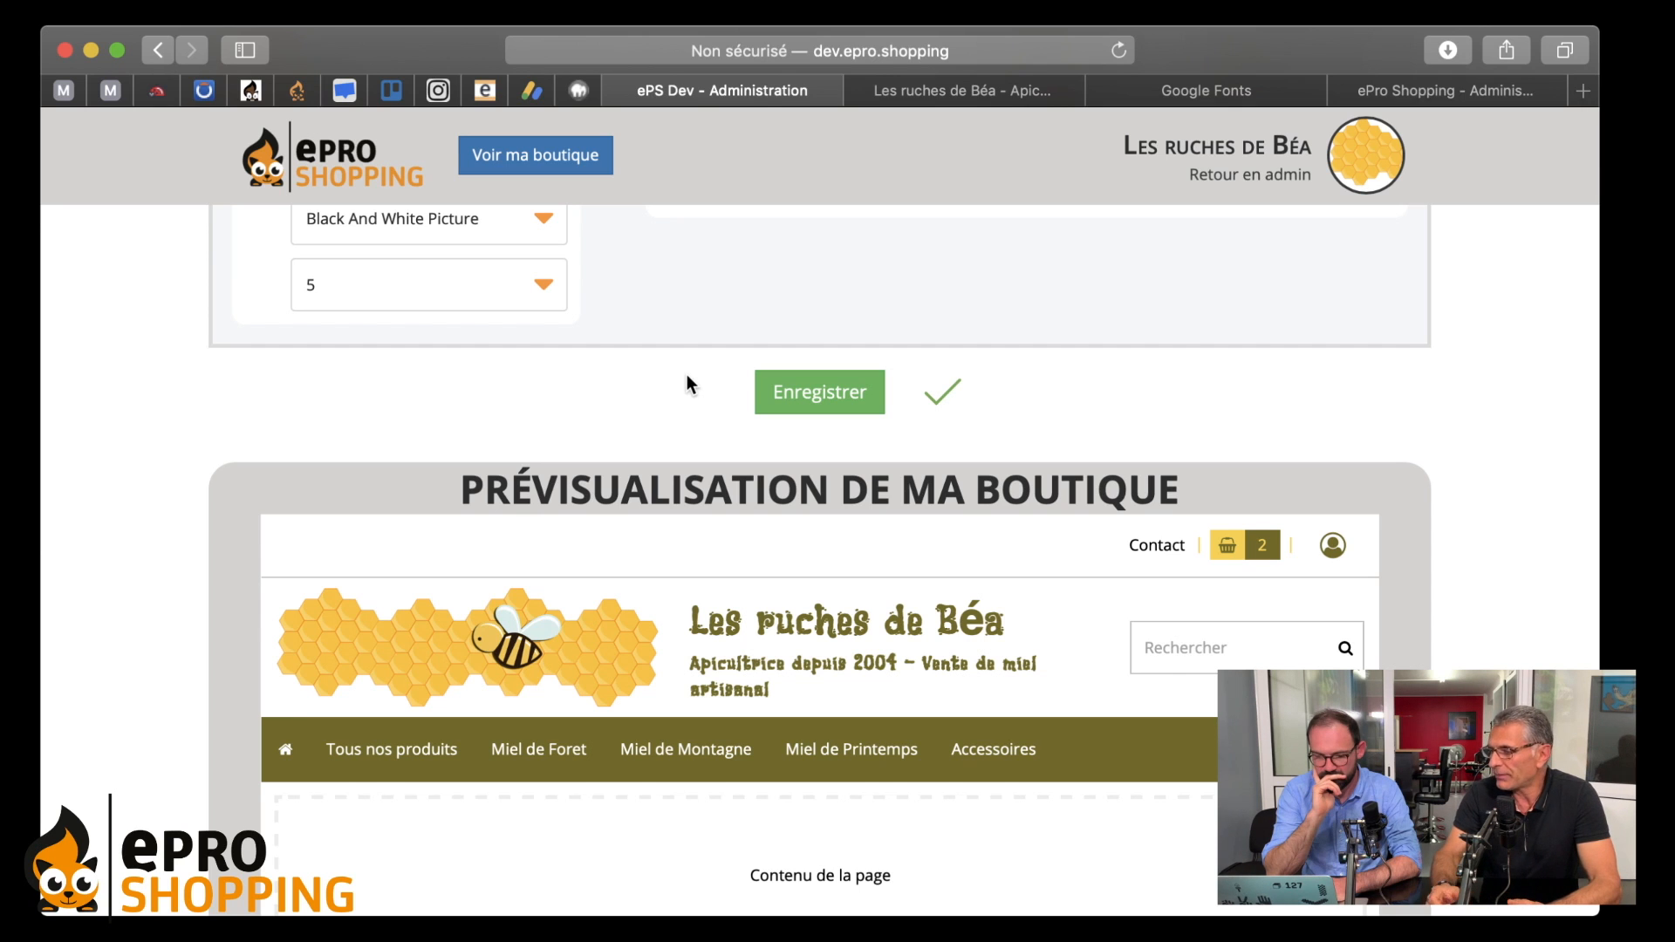
scroll(652, 344, "up", 3)
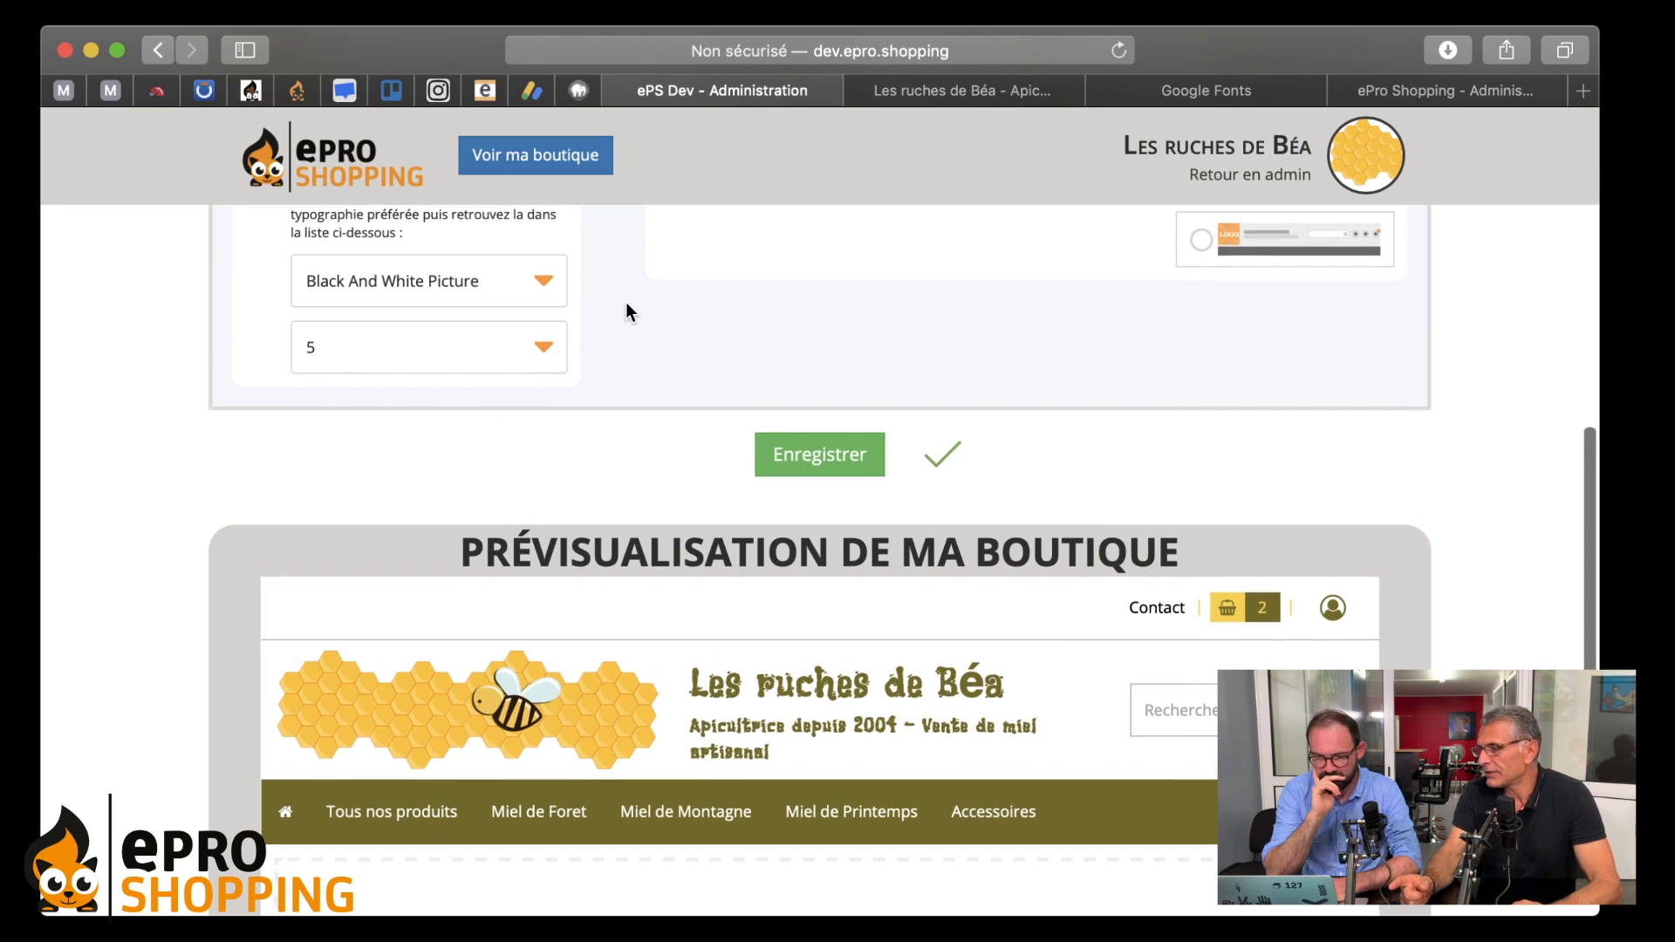
scroll(706, 302, "up", 2)
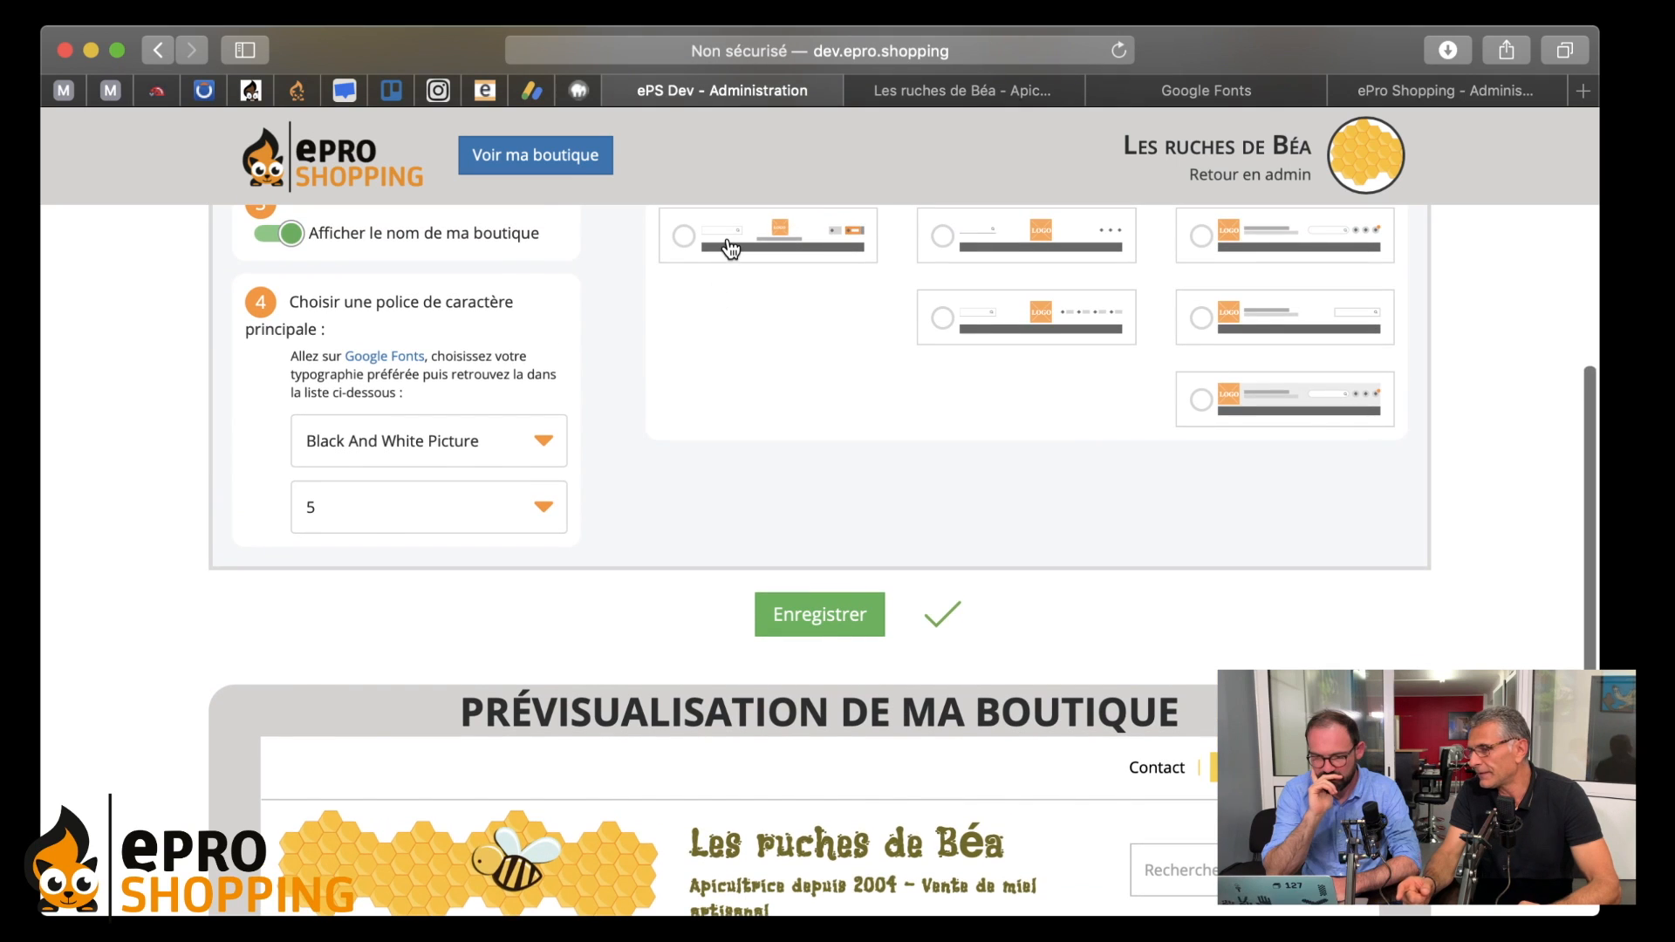
left_click(732, 244)
- Inspect the header preview with the slogan and Contact/Espace client bar in Prévisualisation de ma boutique
scroll(725, 424, "down", 5)
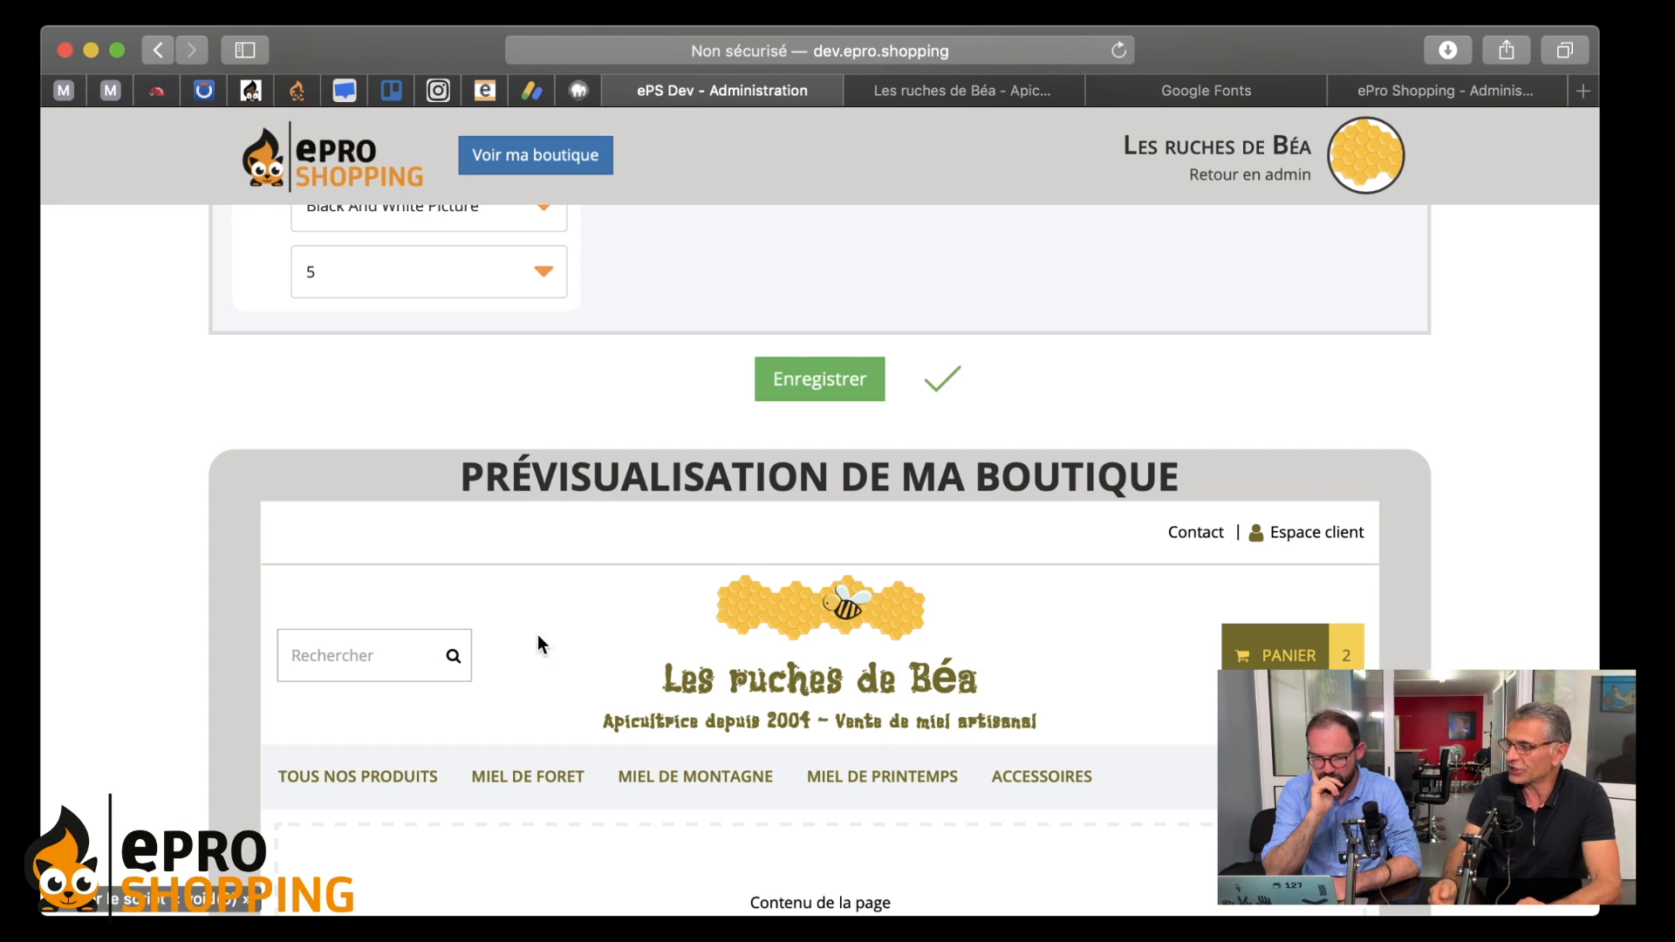
scroll(489, 602, "up", 1)
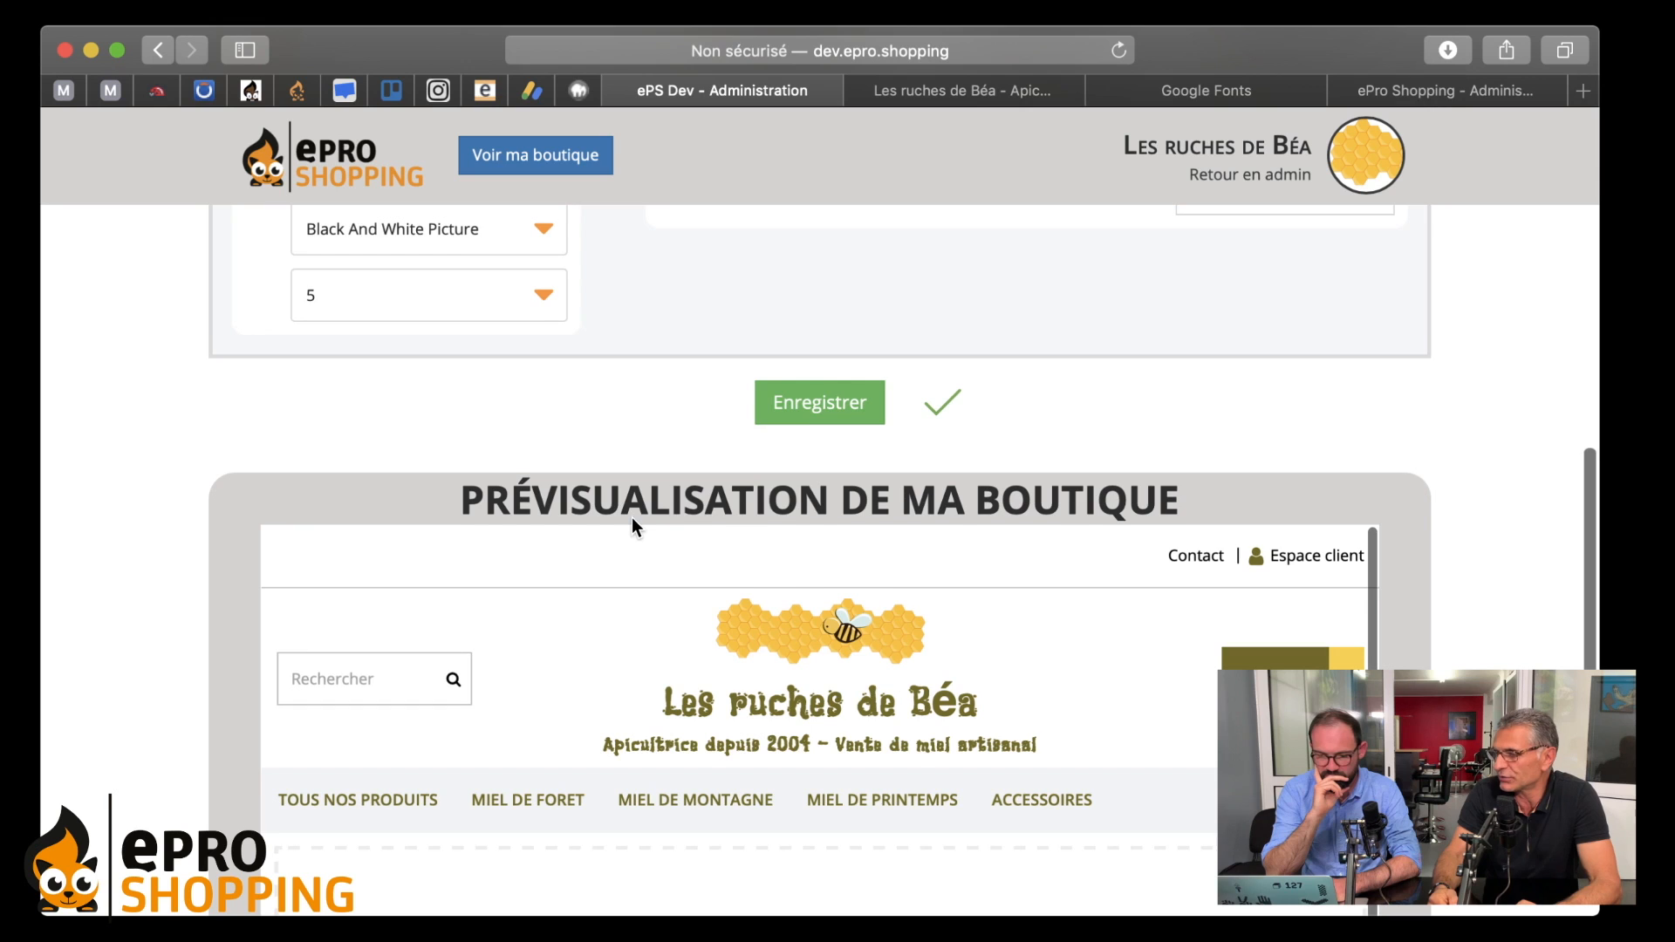
scroll(632, 523, "up", 1)
scroll(631, 517, "down", 3)
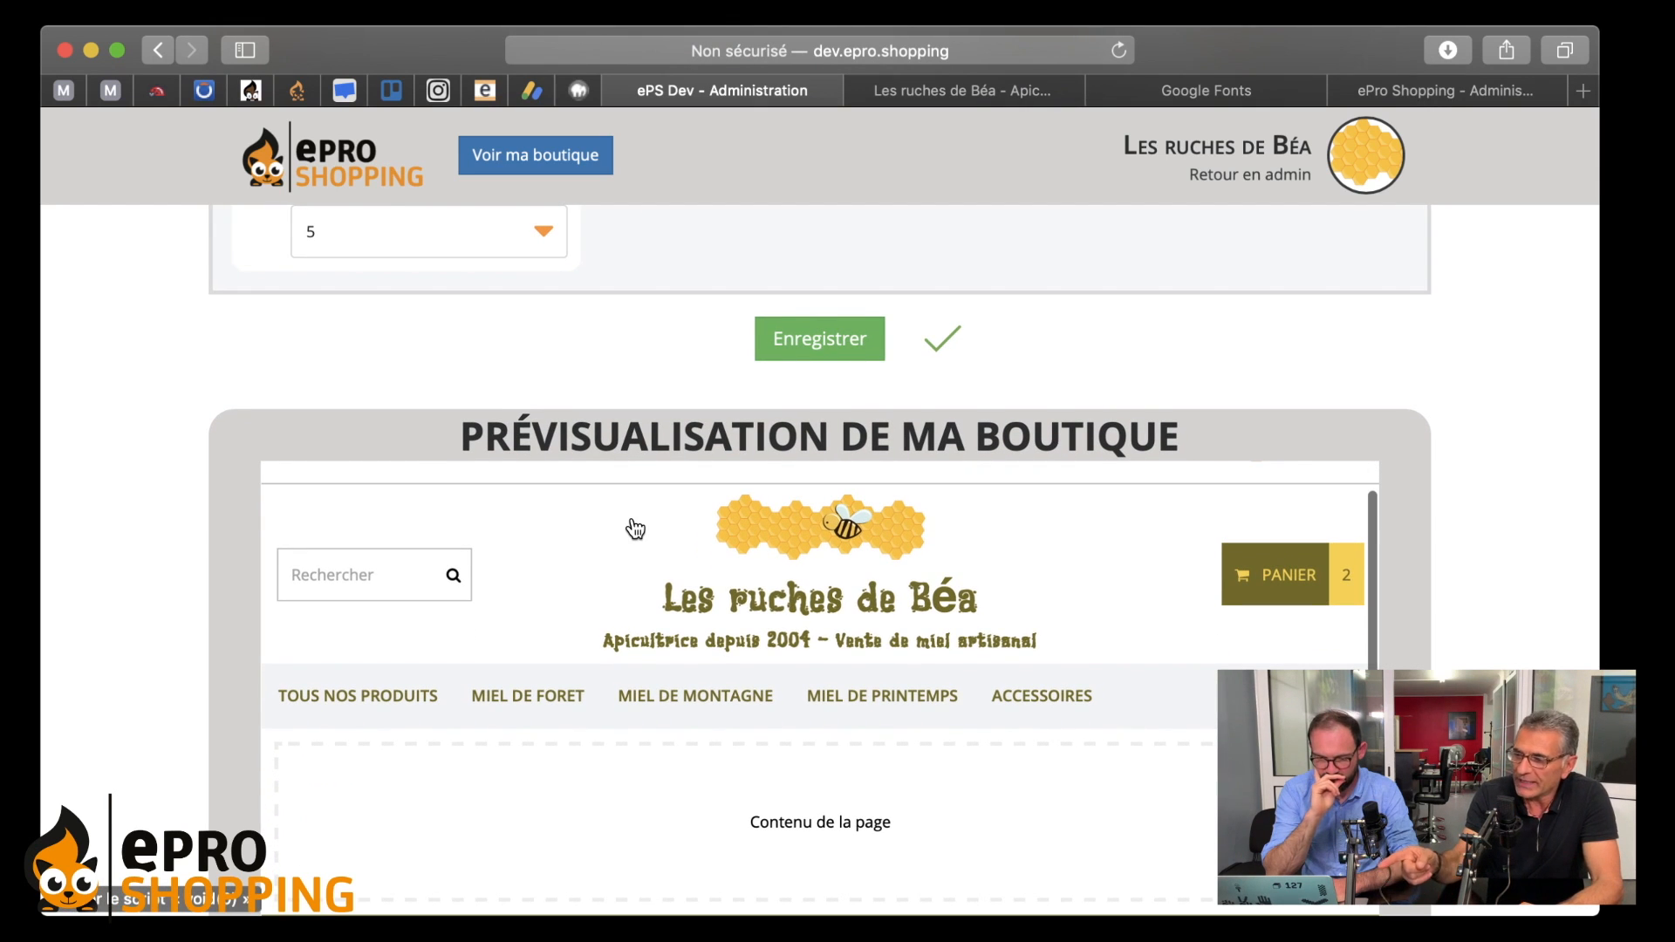
scroll(634, 528, "up", 2)
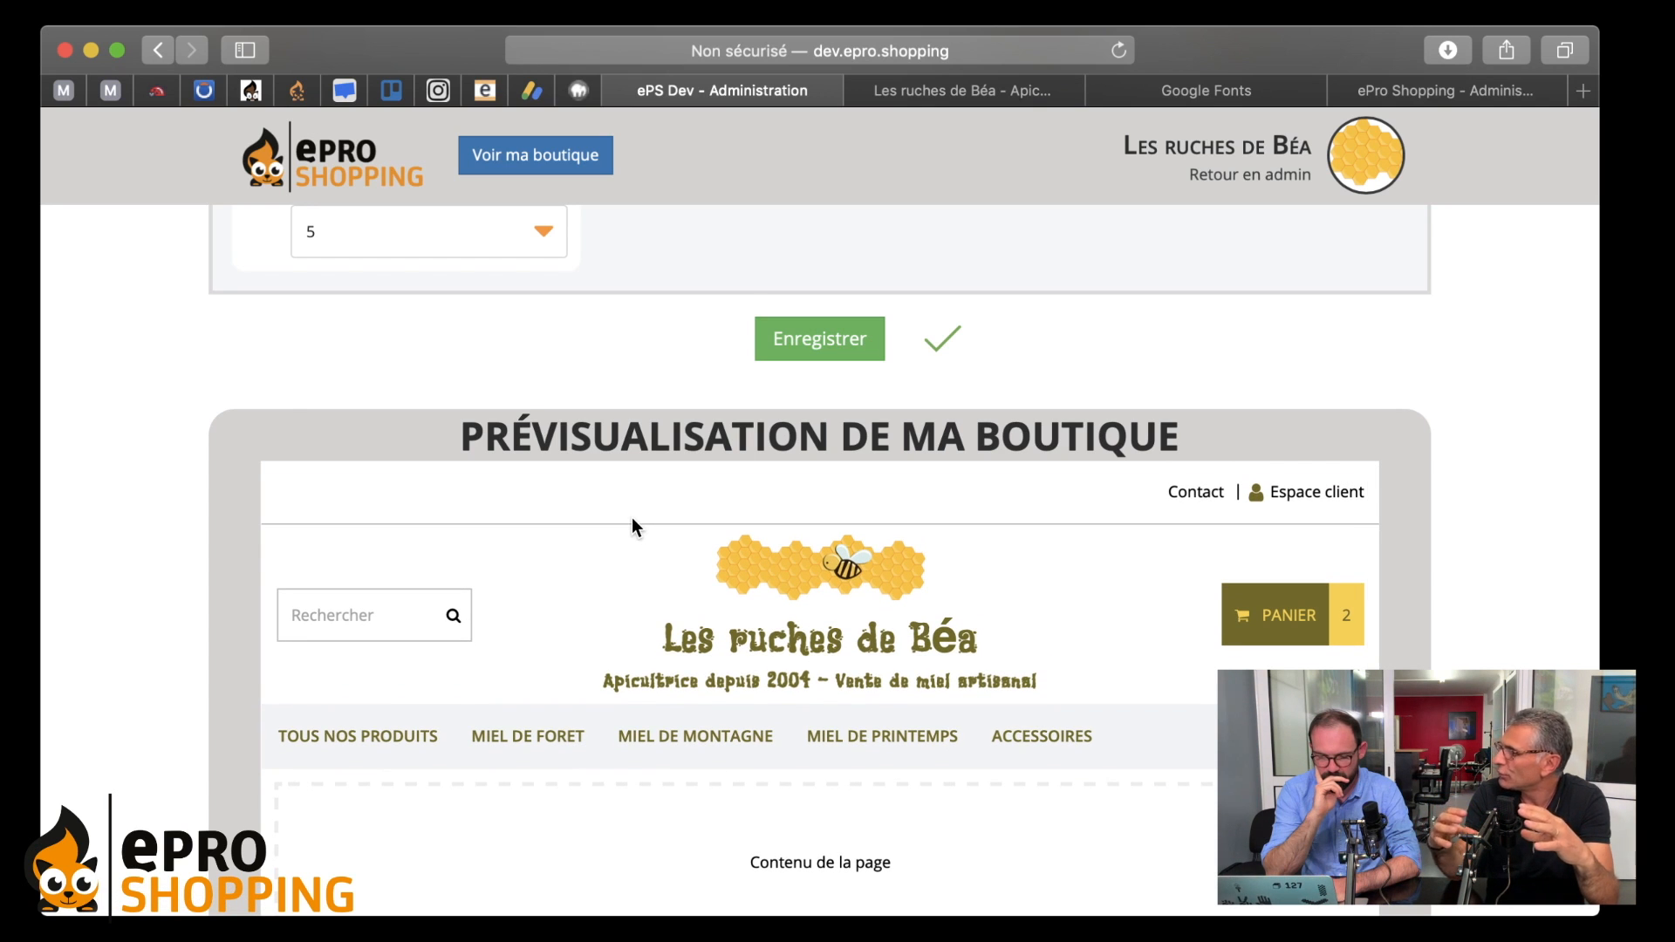
scroll(632, 519, "up", 2)
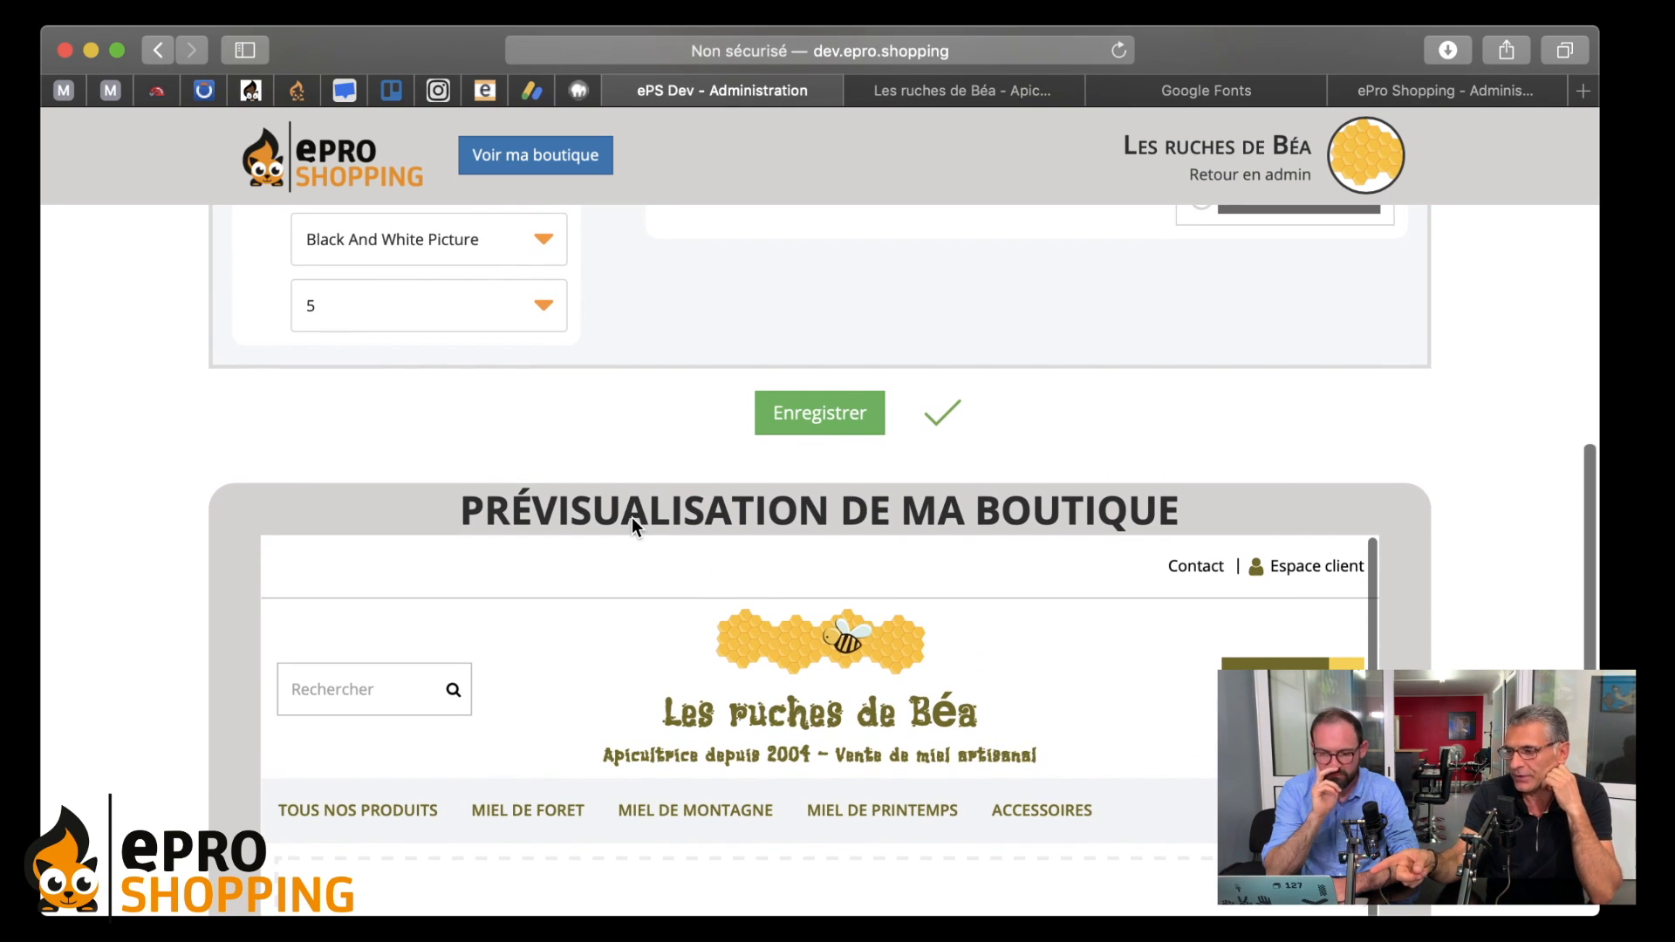
scroll(632, 521, "up", 1)
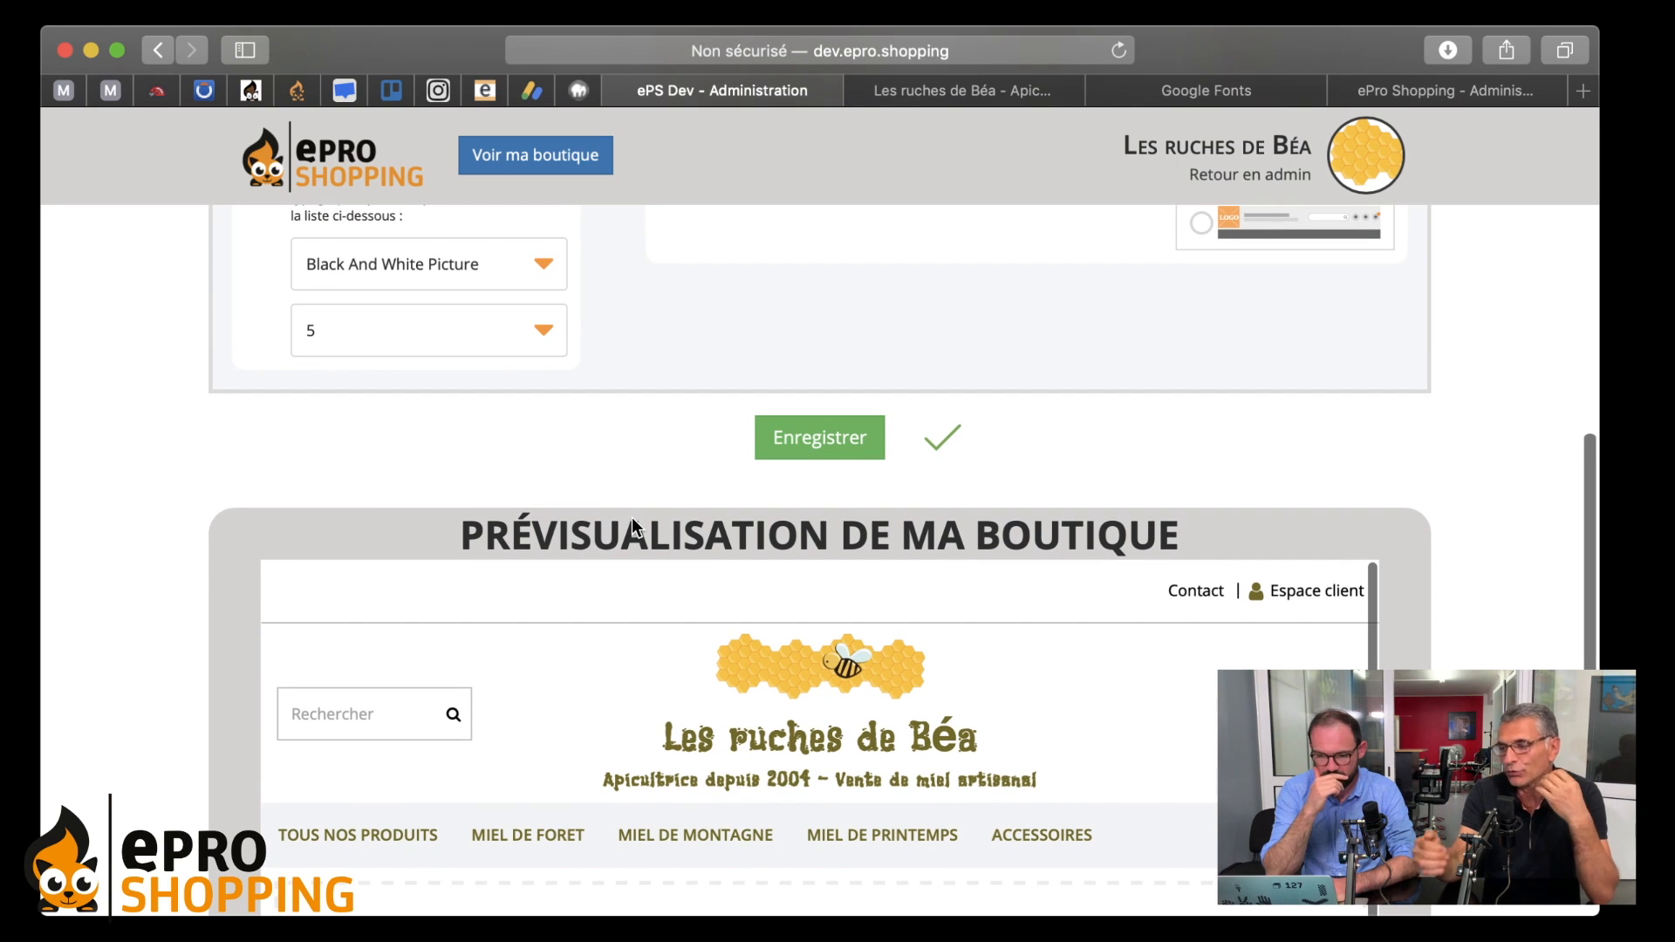
scroll(632, 525, "up", 1)
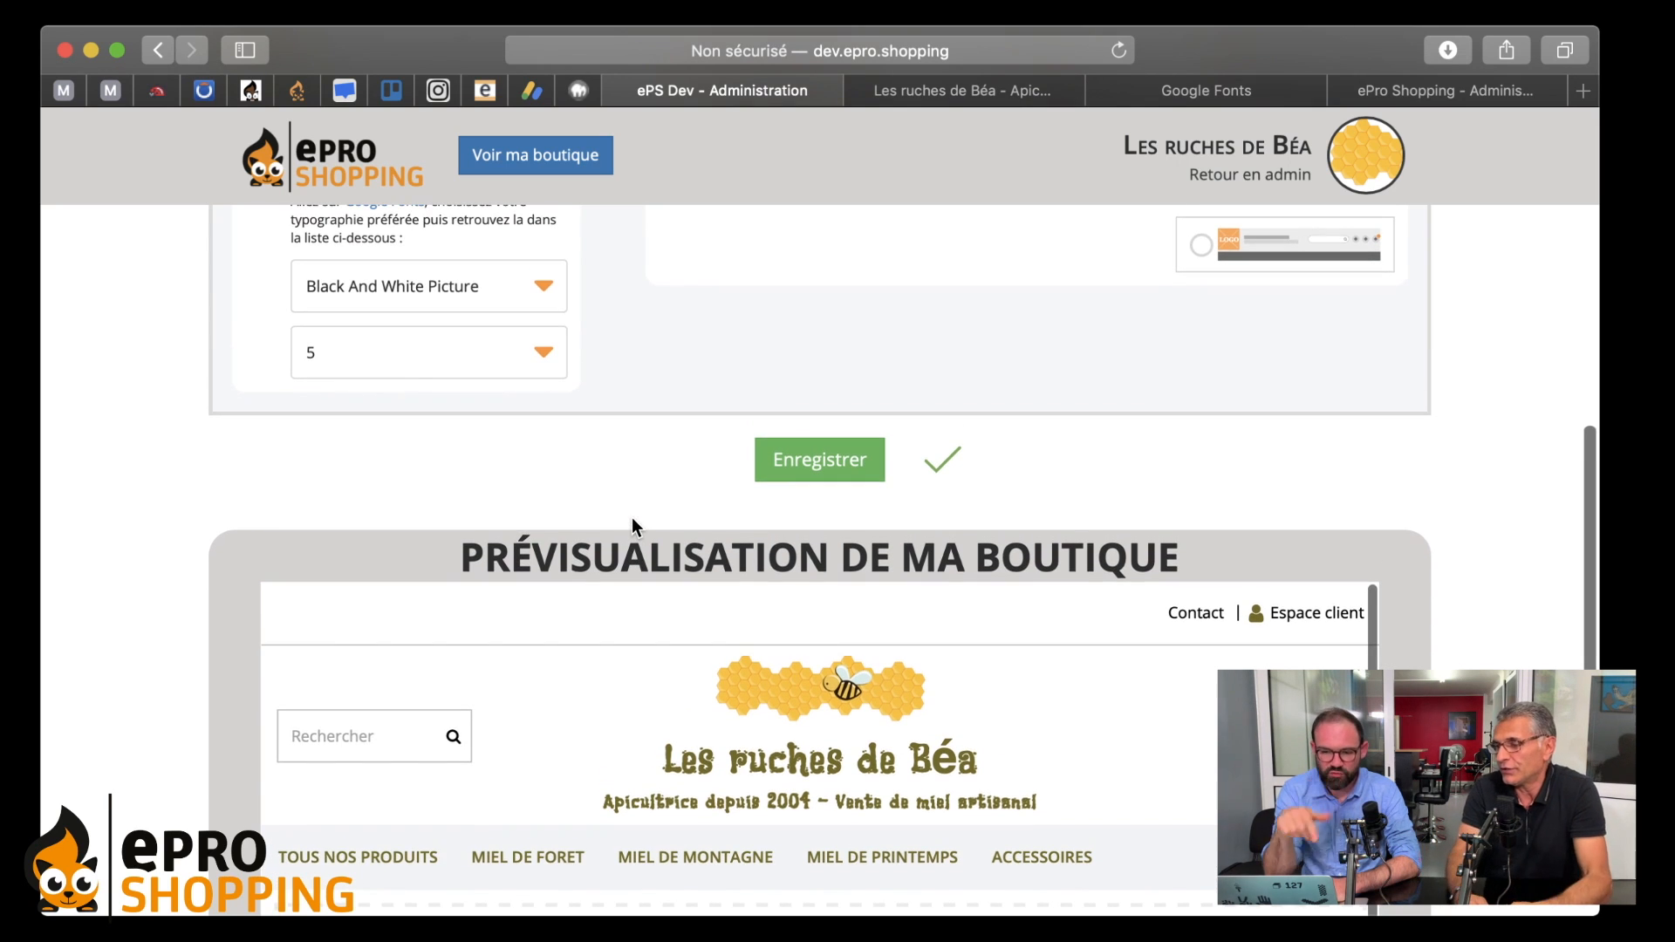
scroll(631, 524, "up", 5)
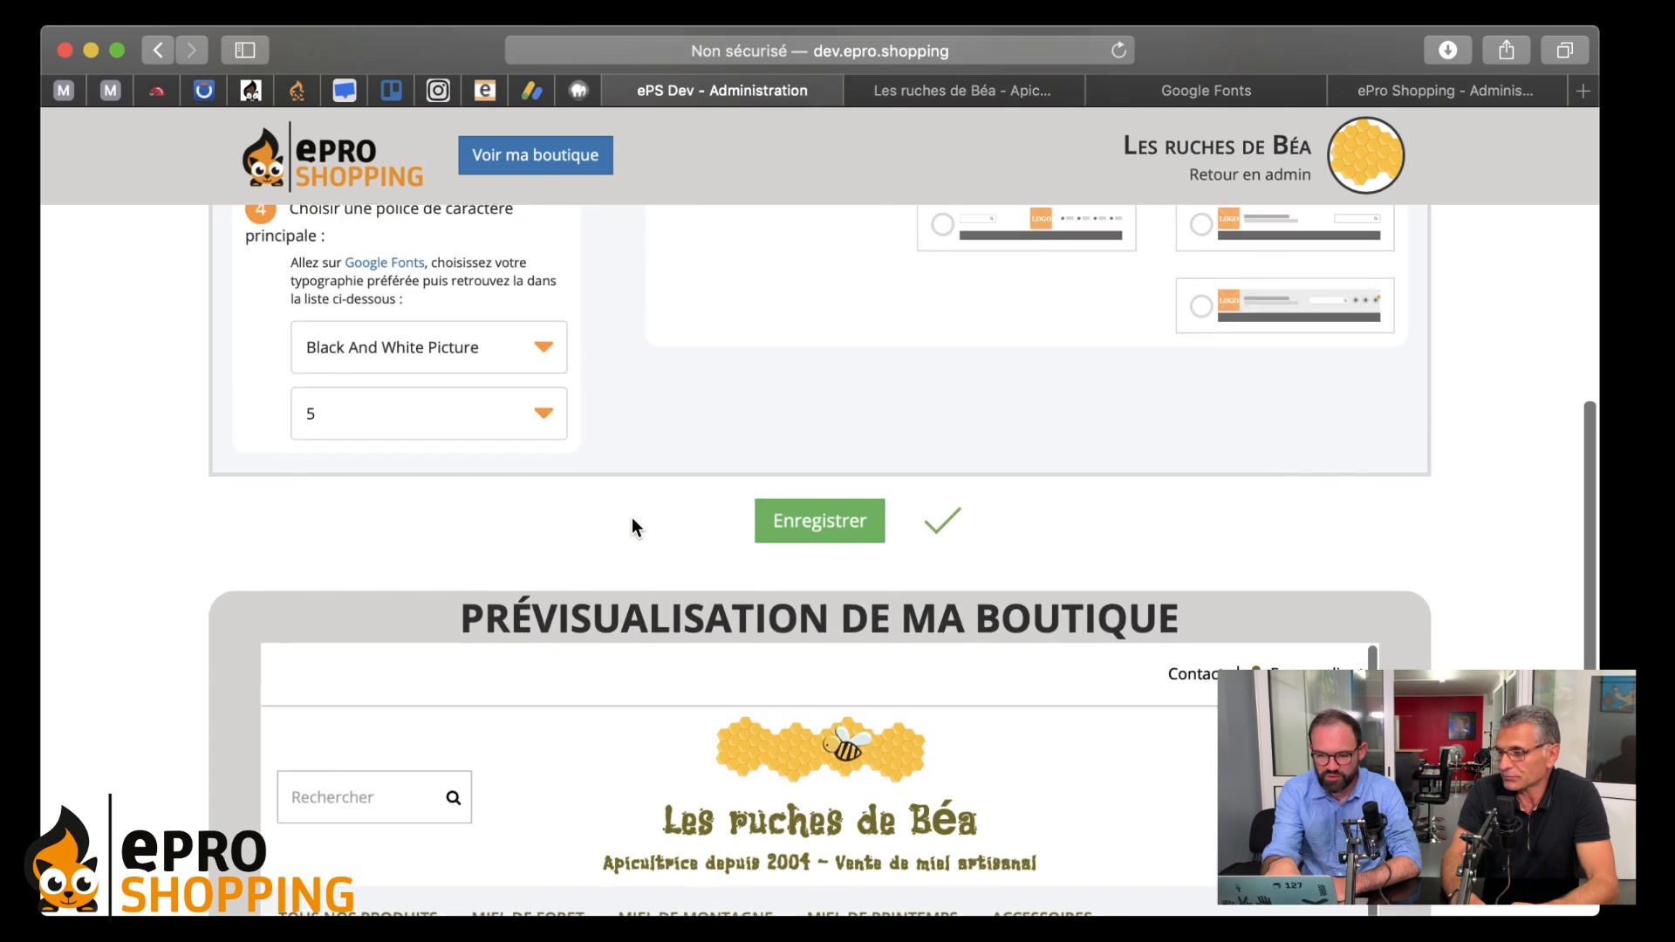
left_click(295, 270)
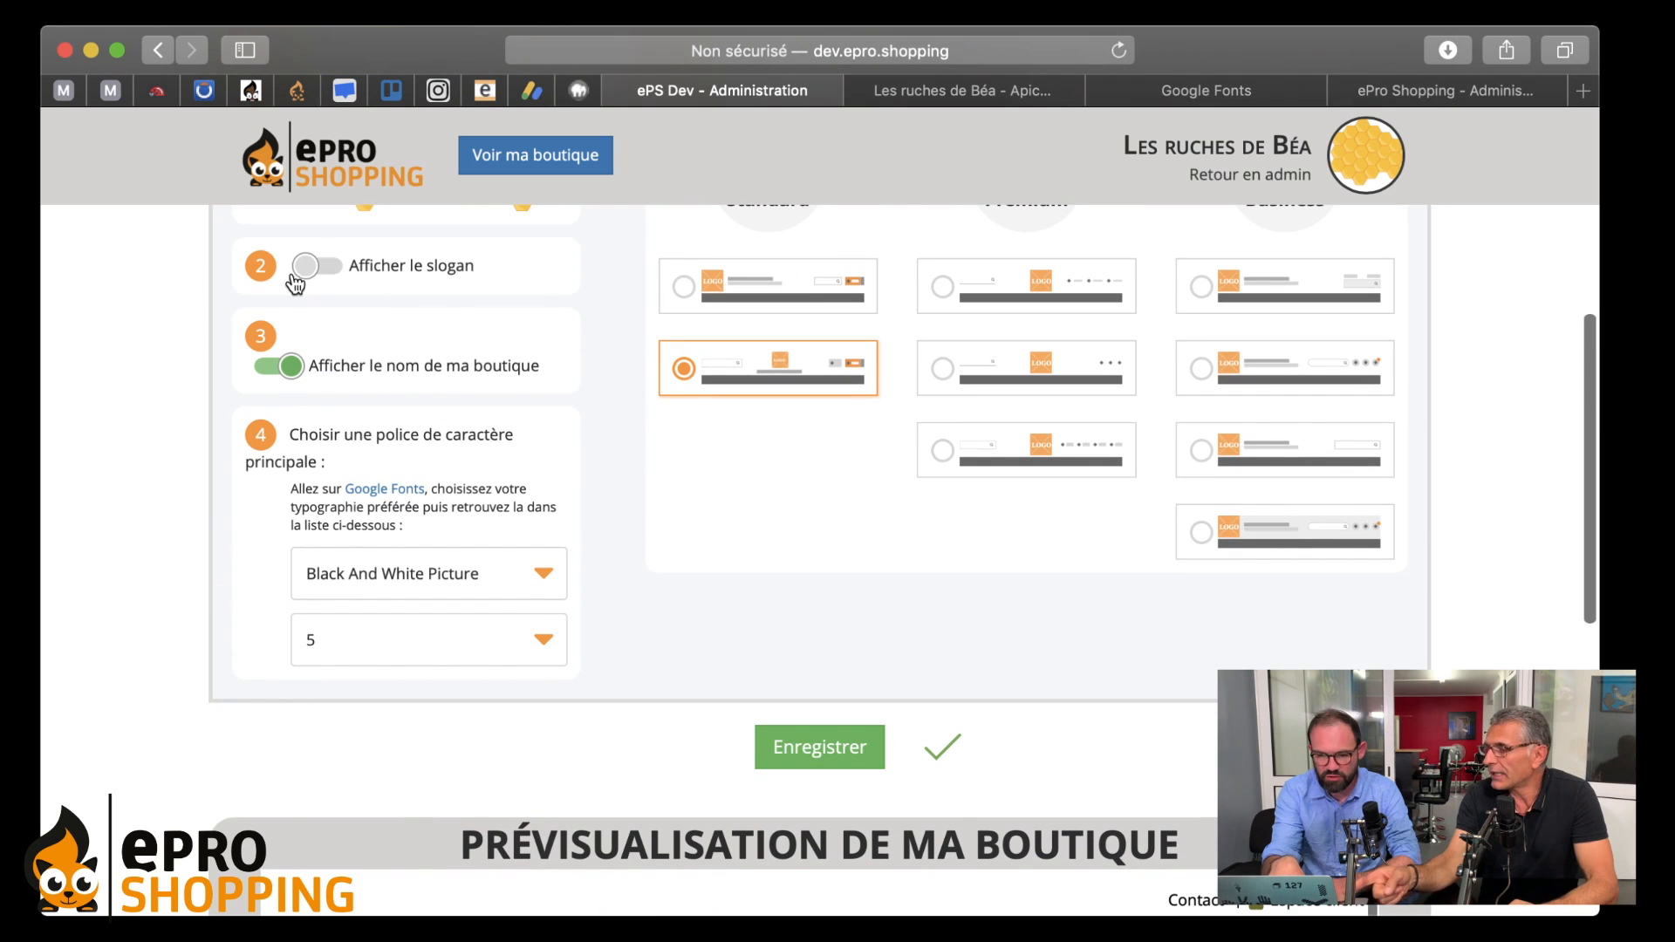
scroll(703, 514, "down", 7)
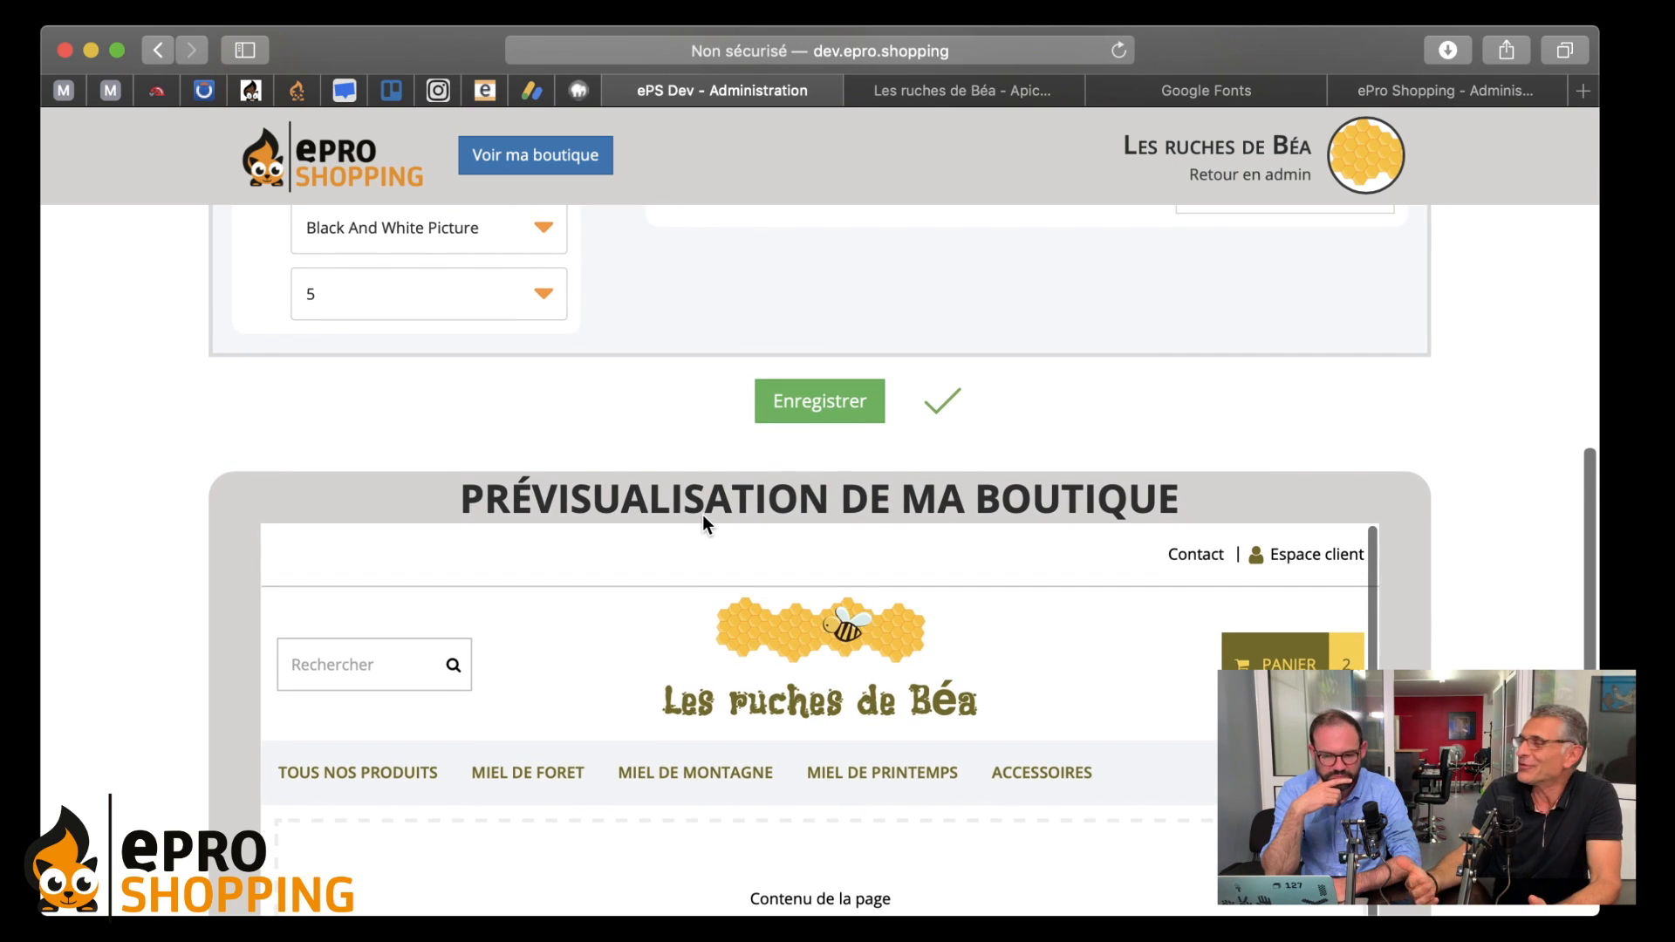
scroll(703, 522, "down", 2)
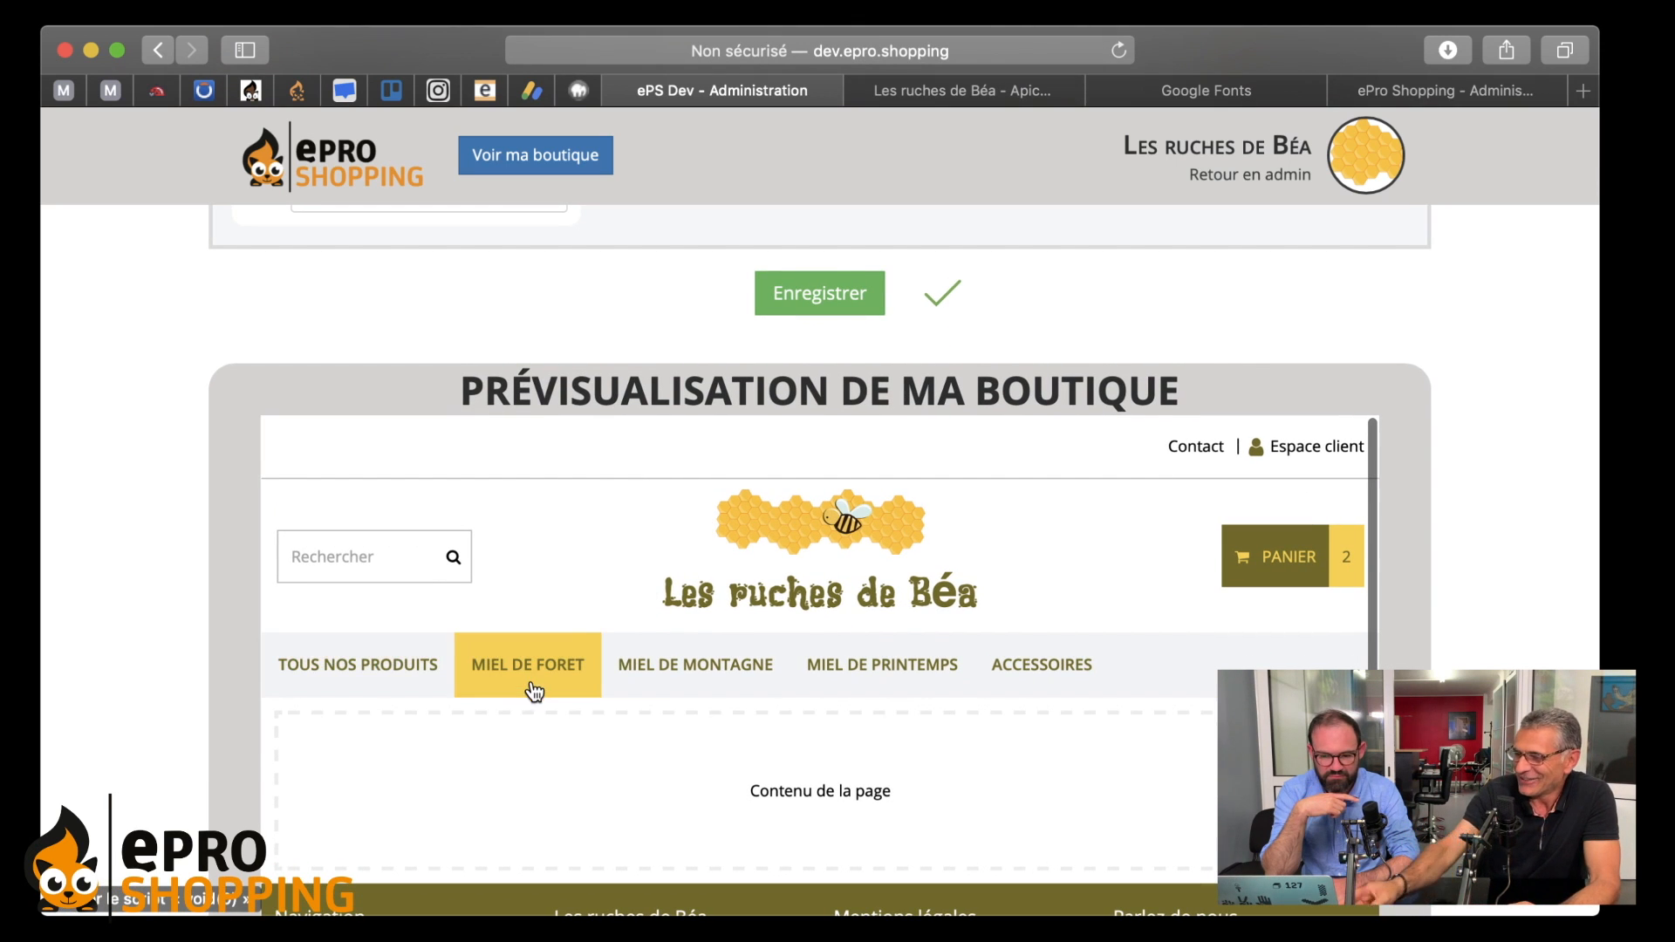
mouse_move(336, 668)
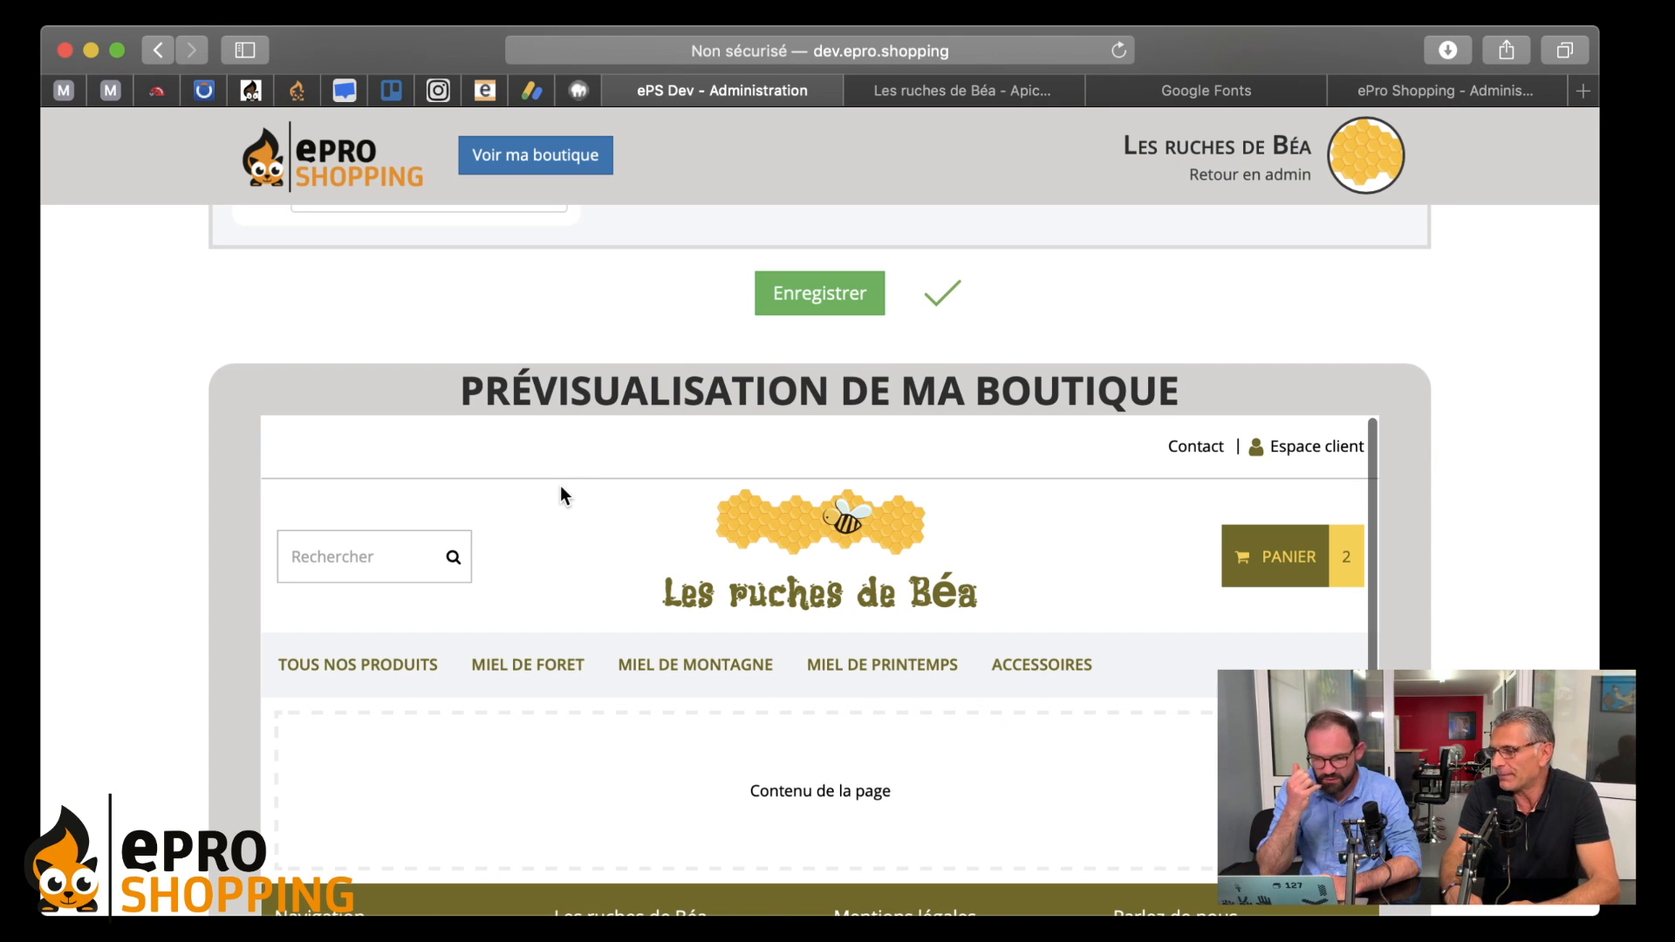
scroll(557, 452, "up", 5)
scroll(393, 345, "up", 2)
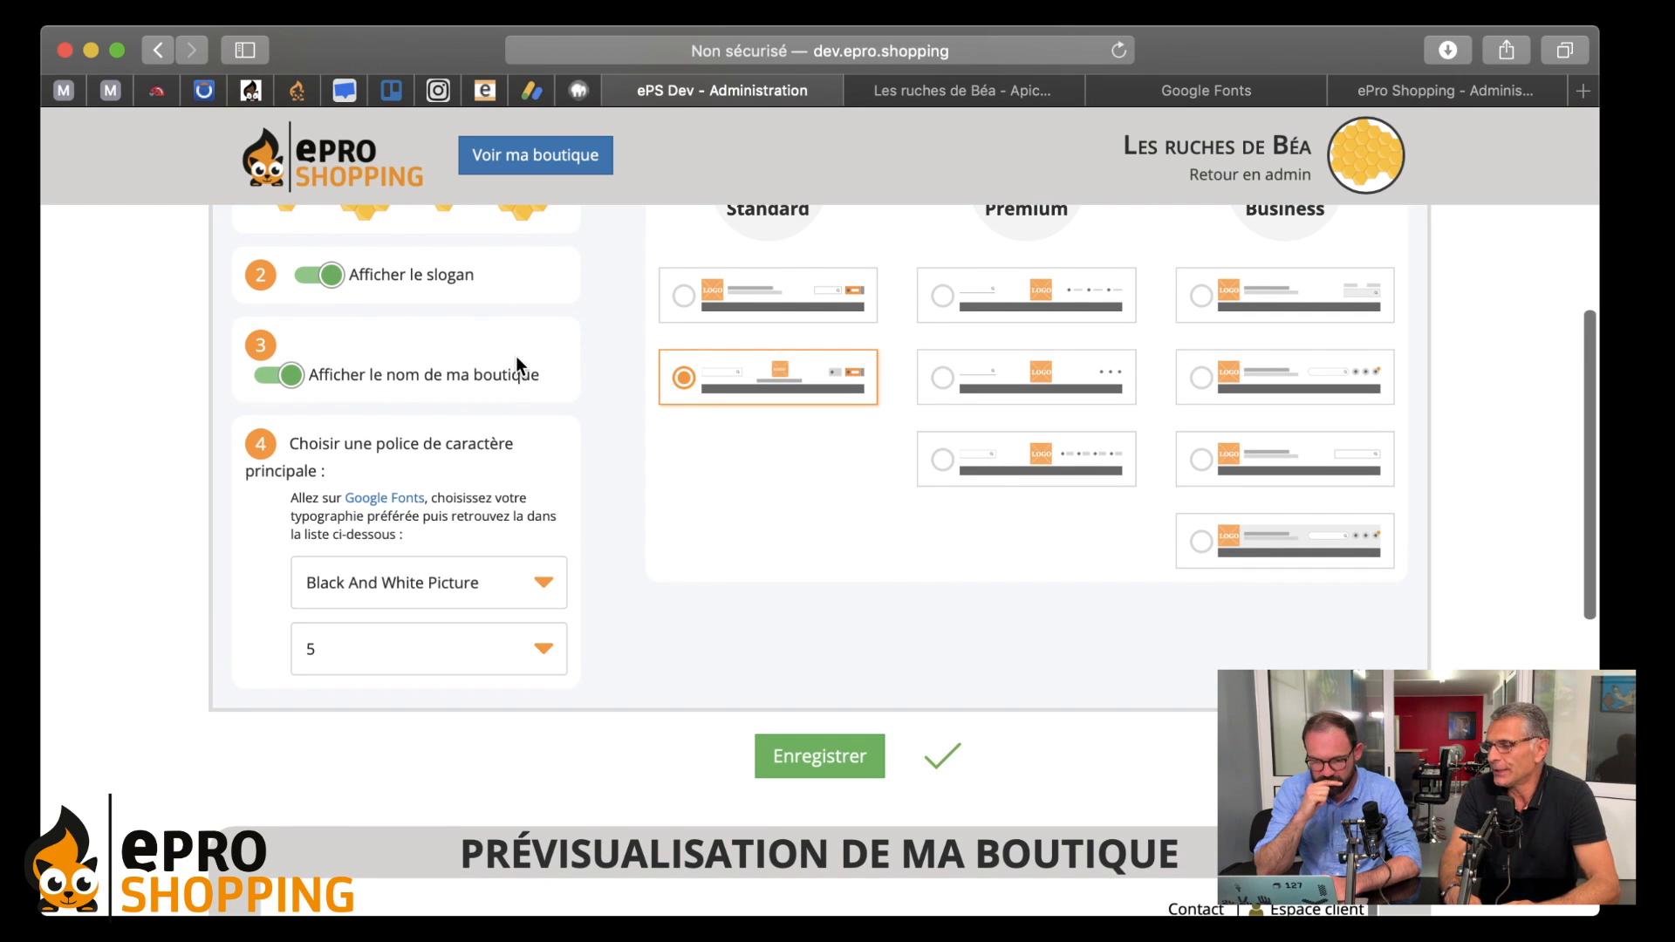
scroll(516, 367, "down", 3)
scroll(599, 446, "down", 2)
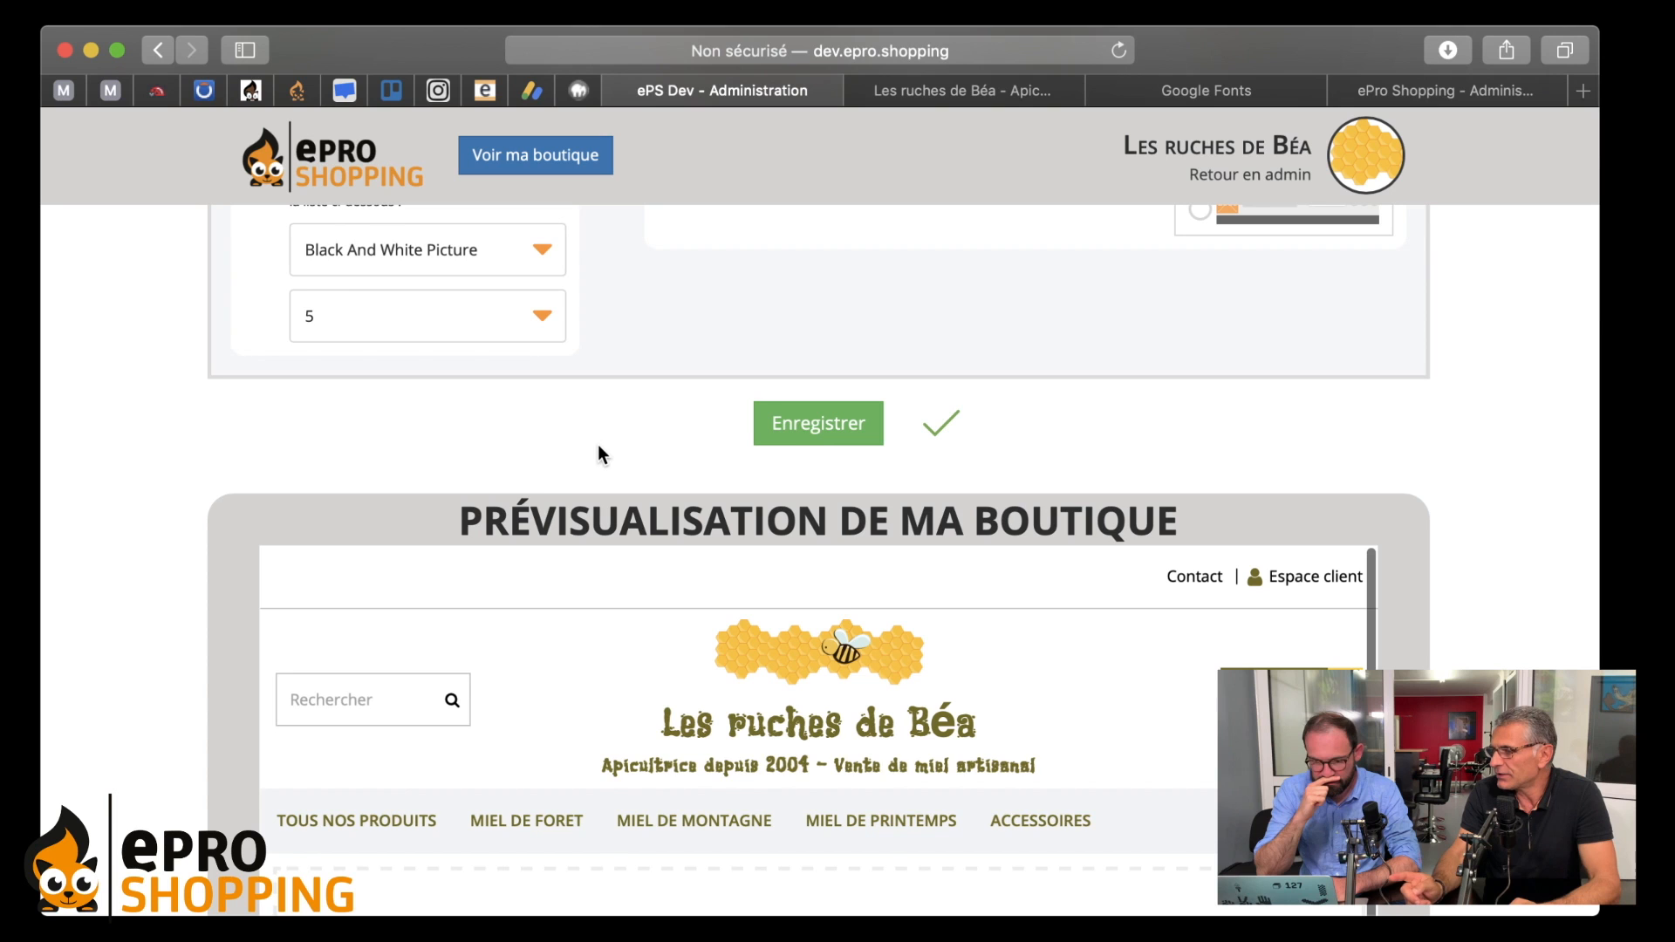
scroll(599, 452, "down", 2)
scroll(599, 452, "up", 5)
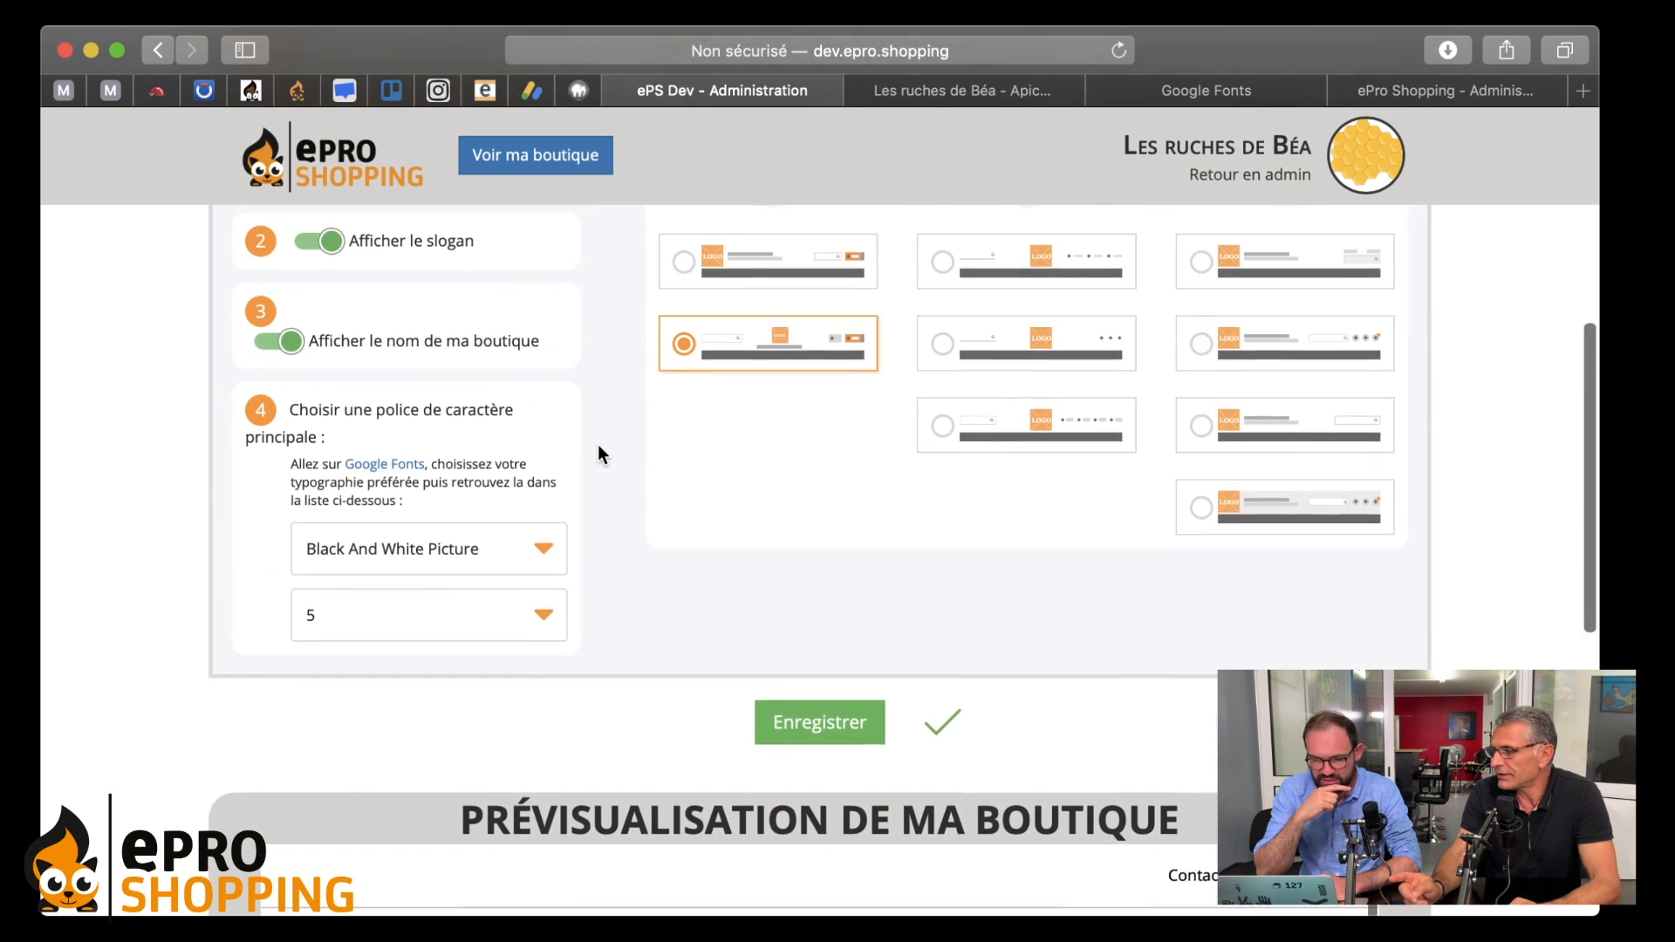
scroll(599, 452, "up", 3)
- Select the first Premium header layout and check the dark Contact bar in the preview
left_click(961, 454)
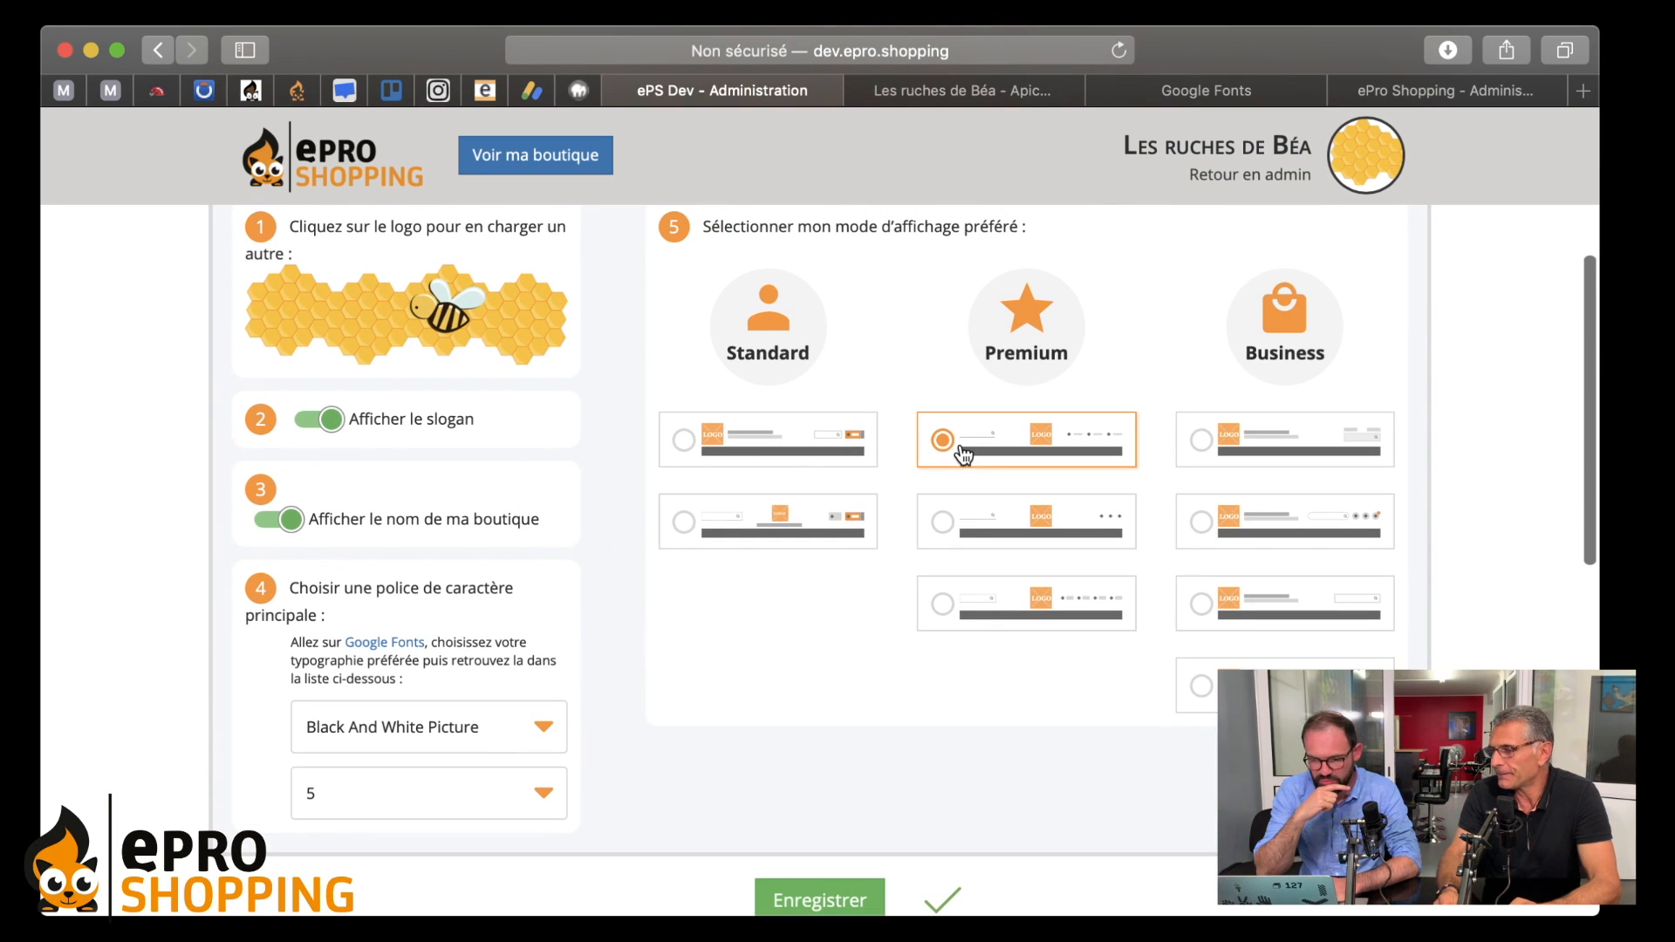
scroll(798, 530, "down", 5)
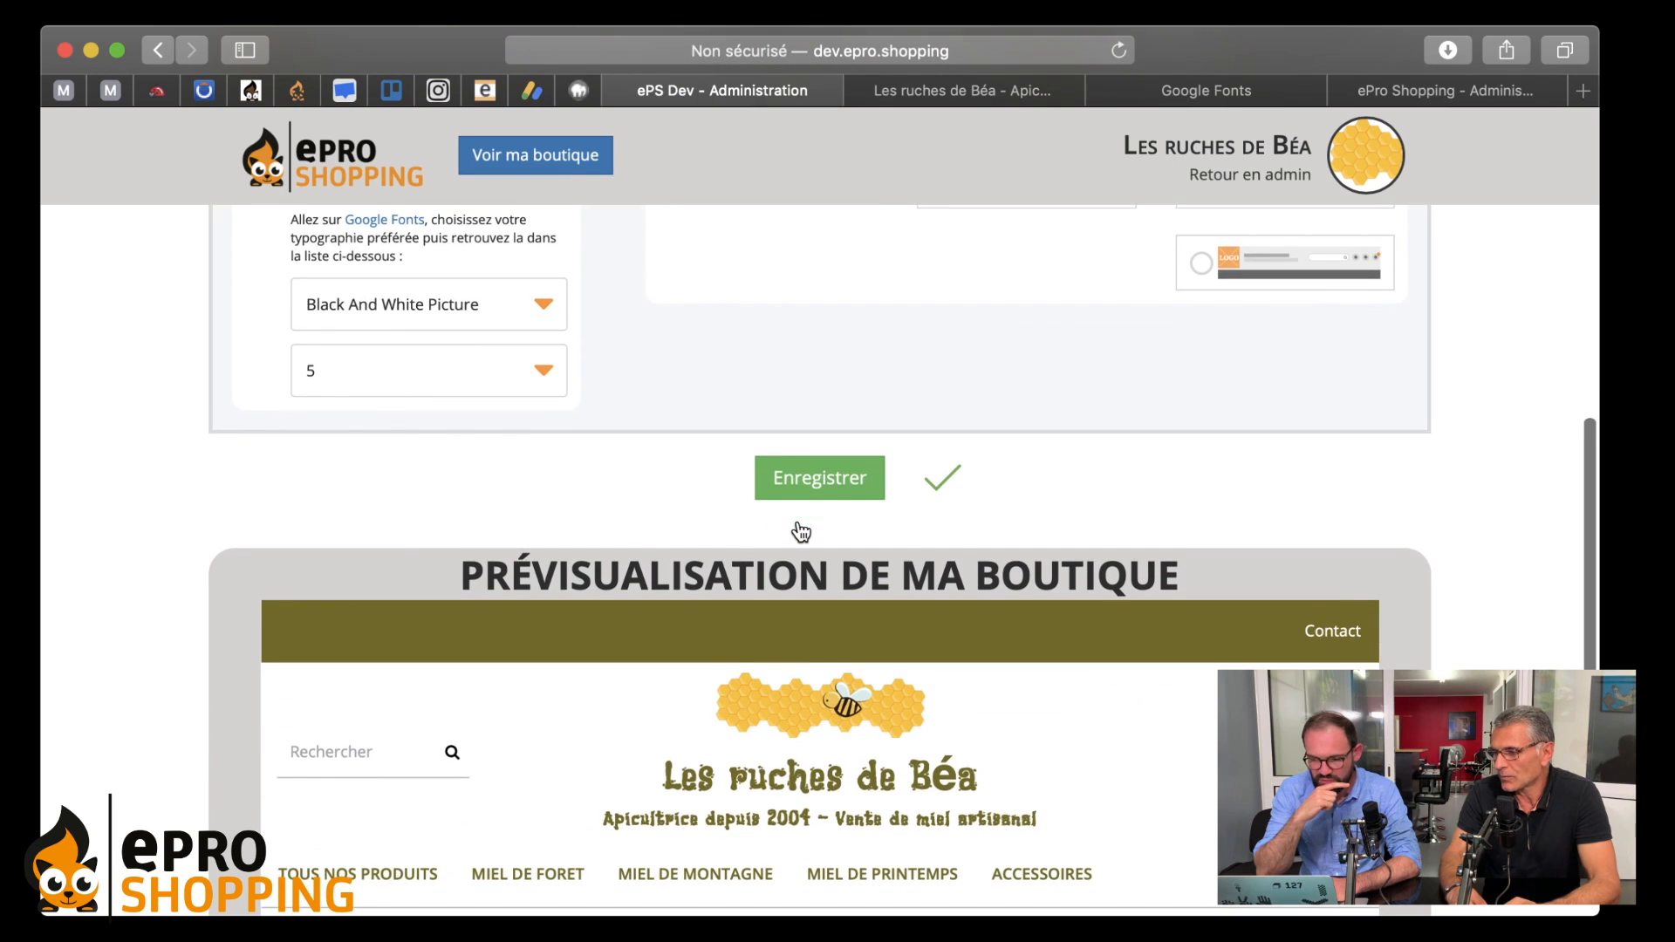
scroll(799, 526, "down", 2)
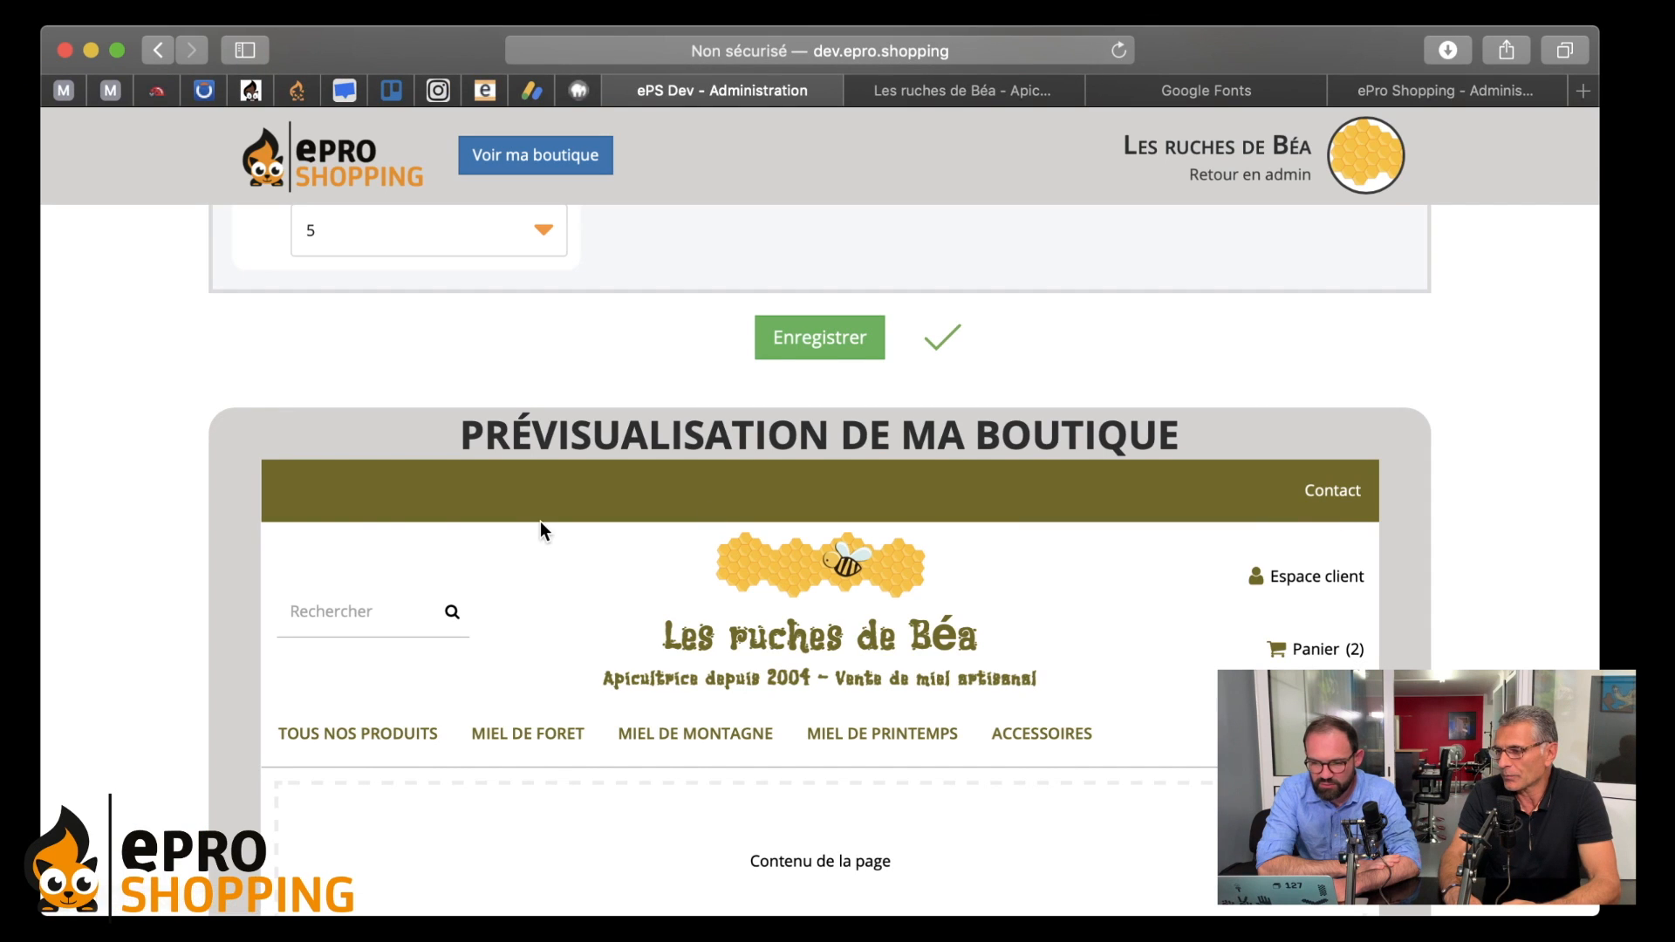
scroll(852, 521, "down", 3)
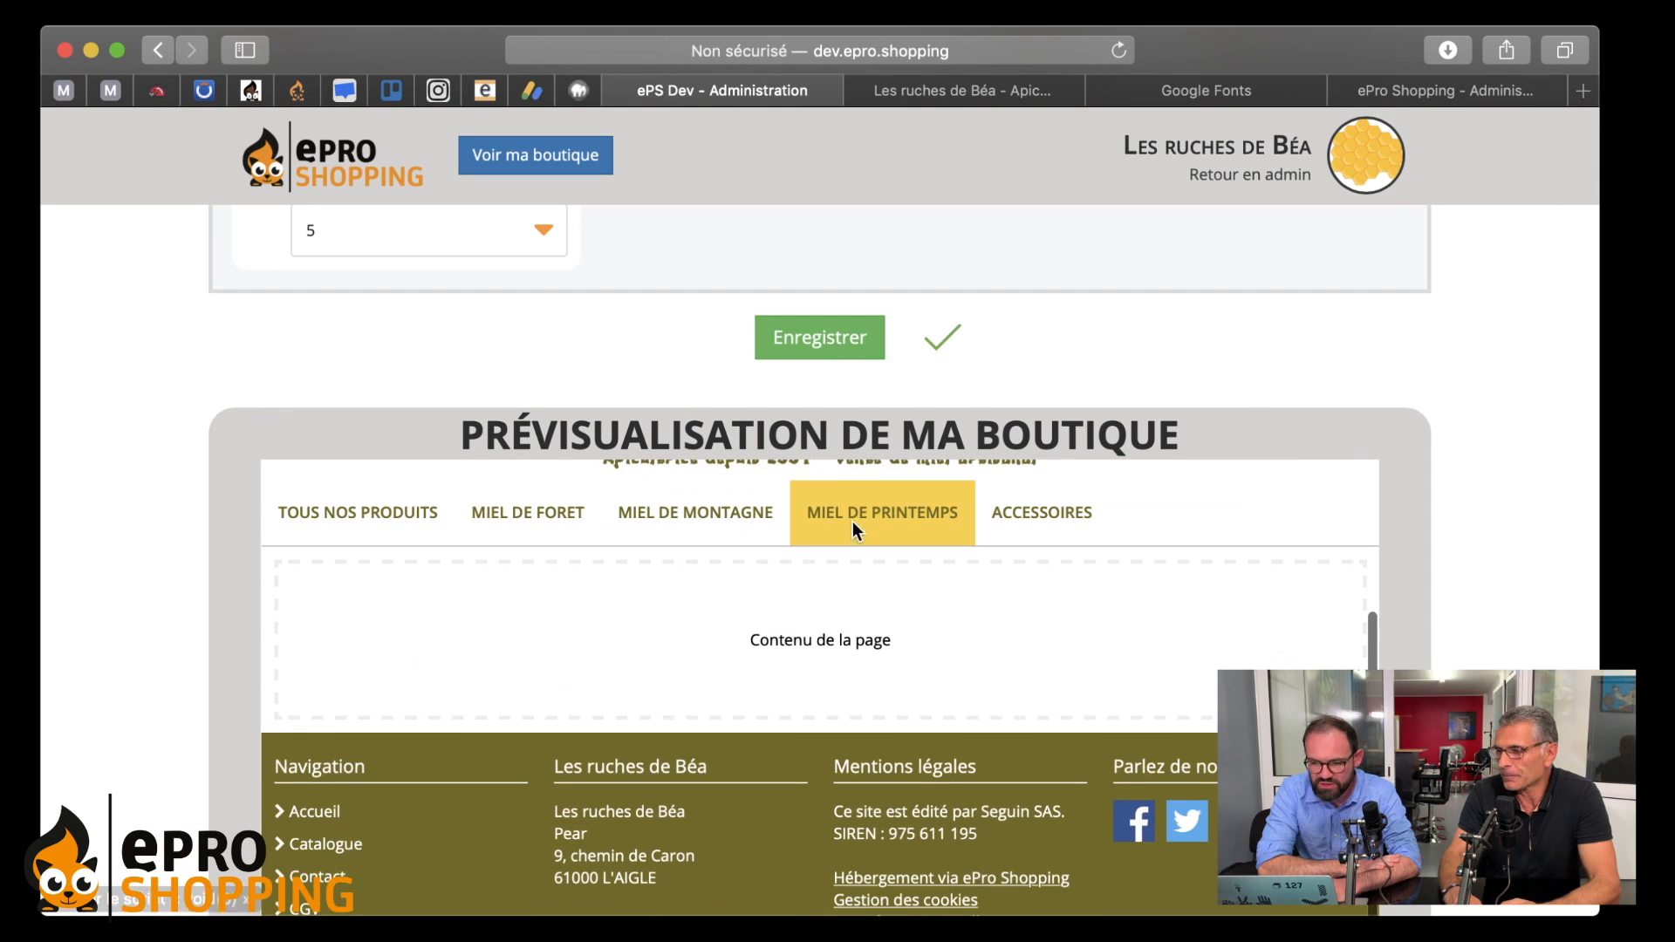
scroll(872, 615, "up", 3)
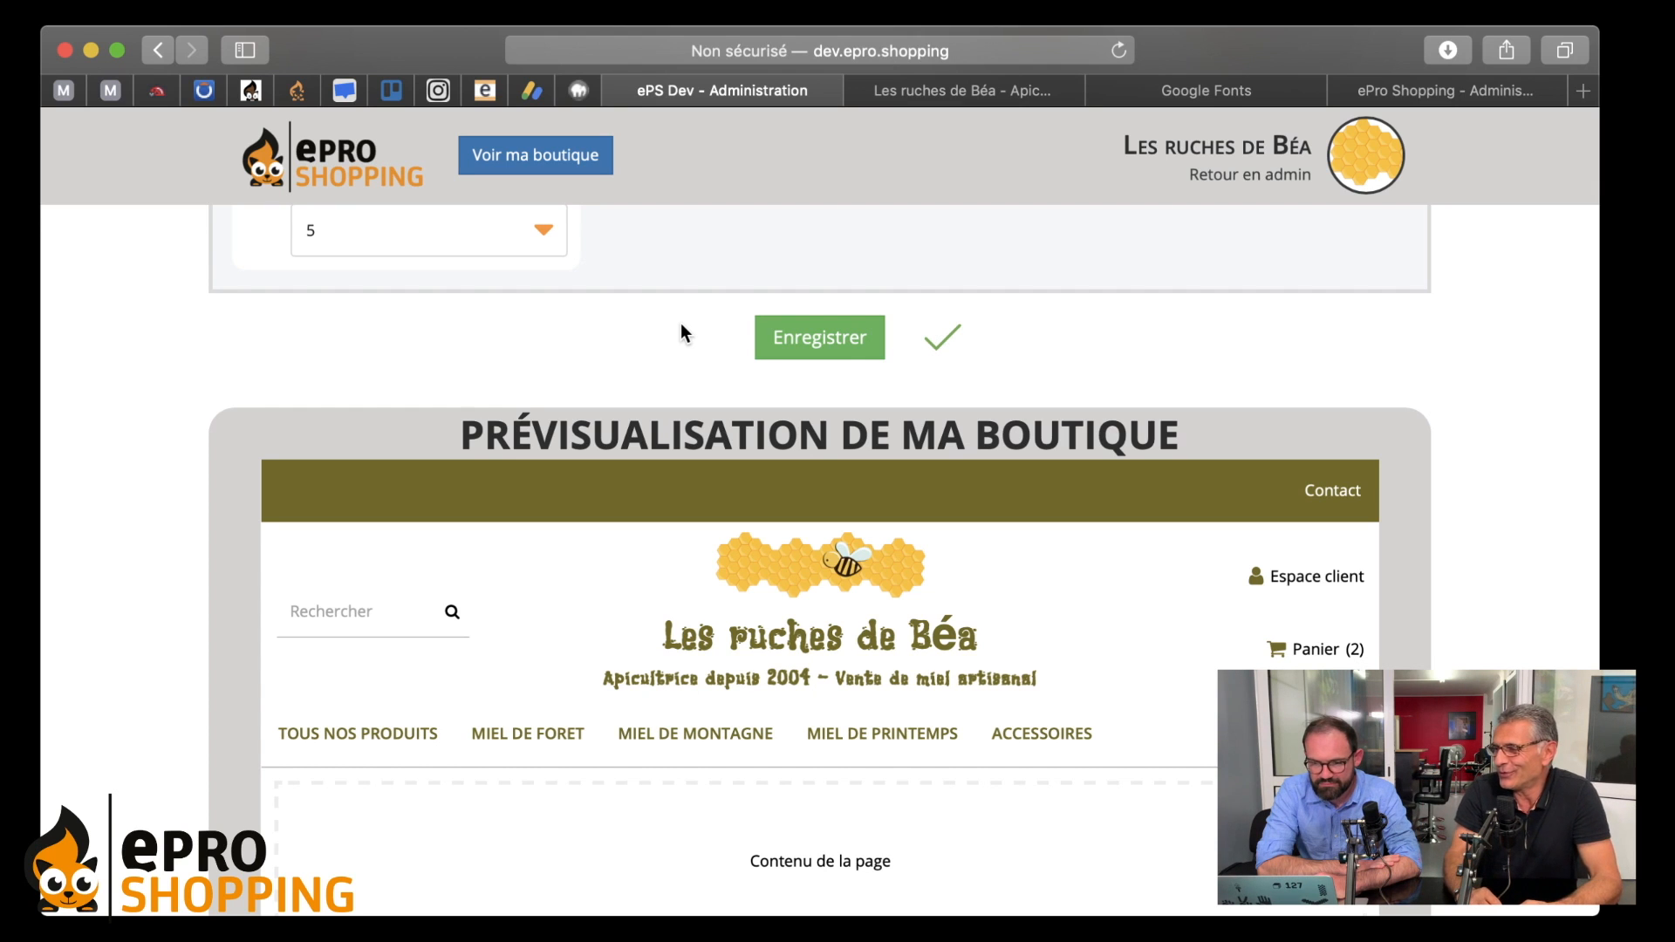
scroll(687, 288, "up", 5)
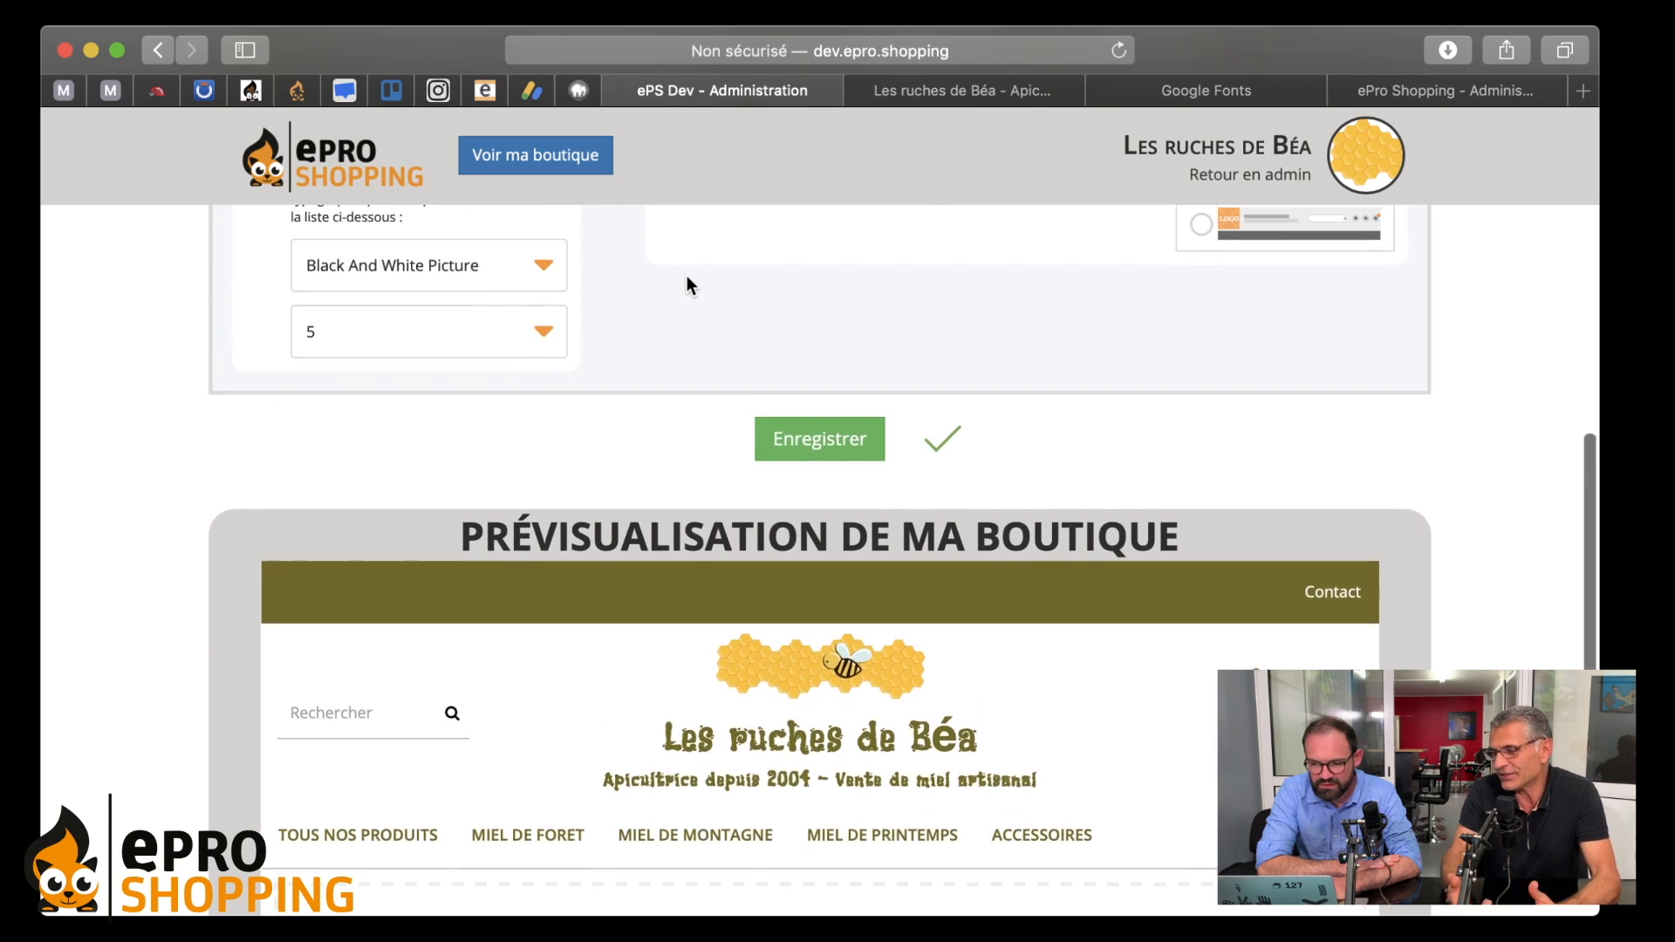
left_click(967, 344)
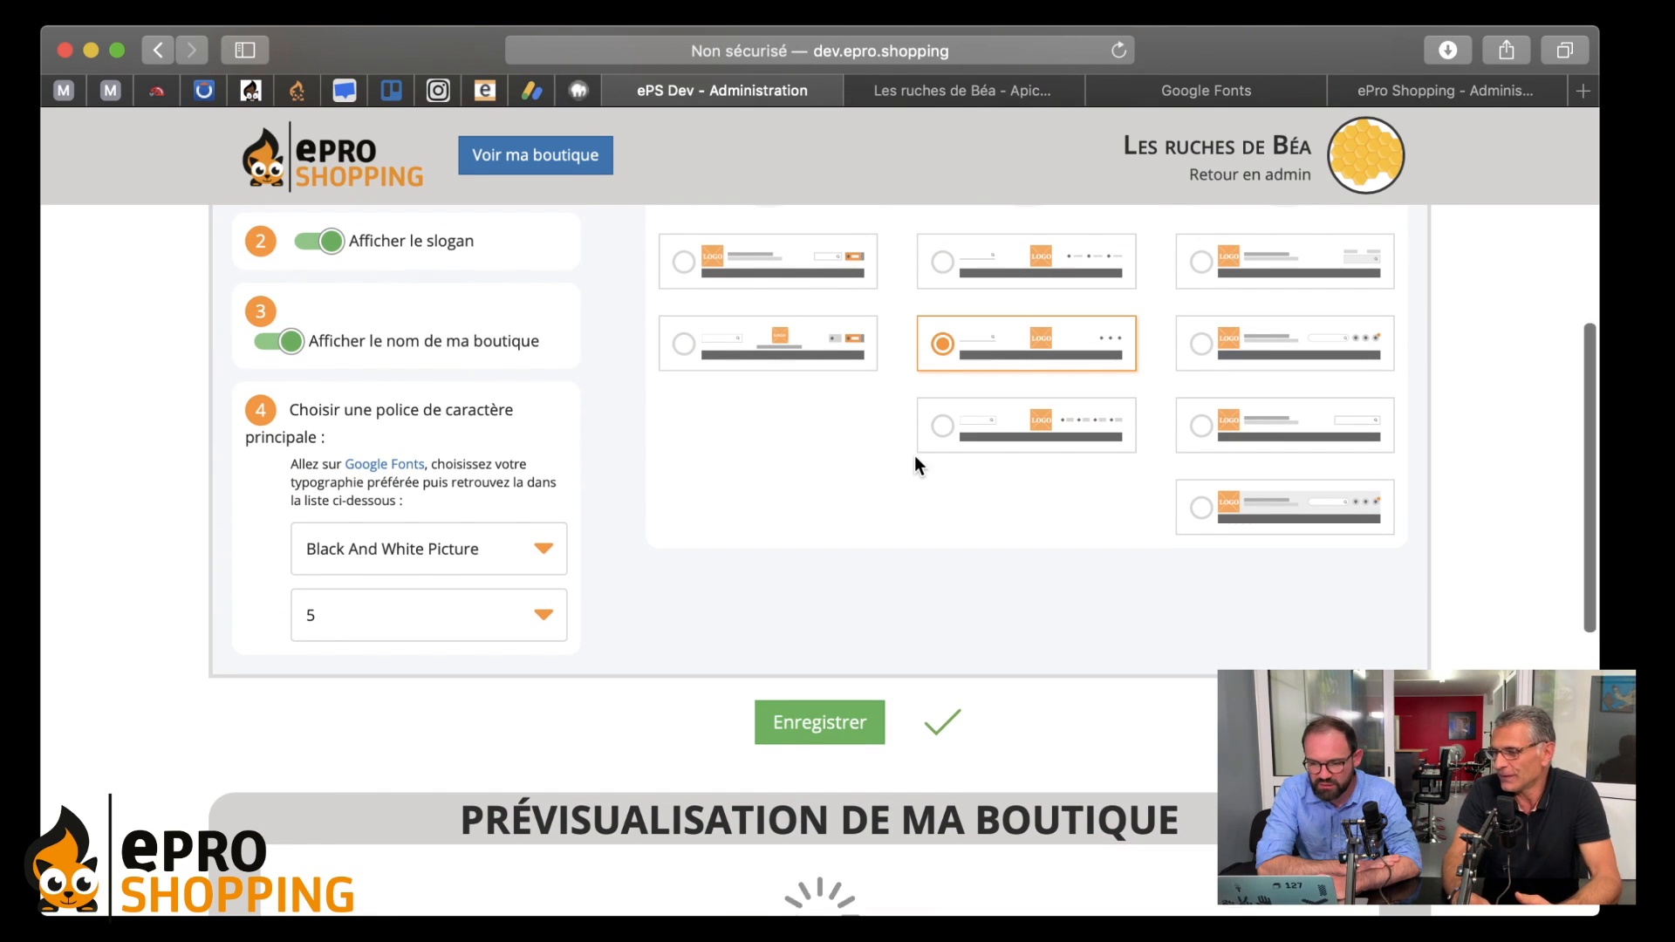
scroll(914, 455, "down", 5)
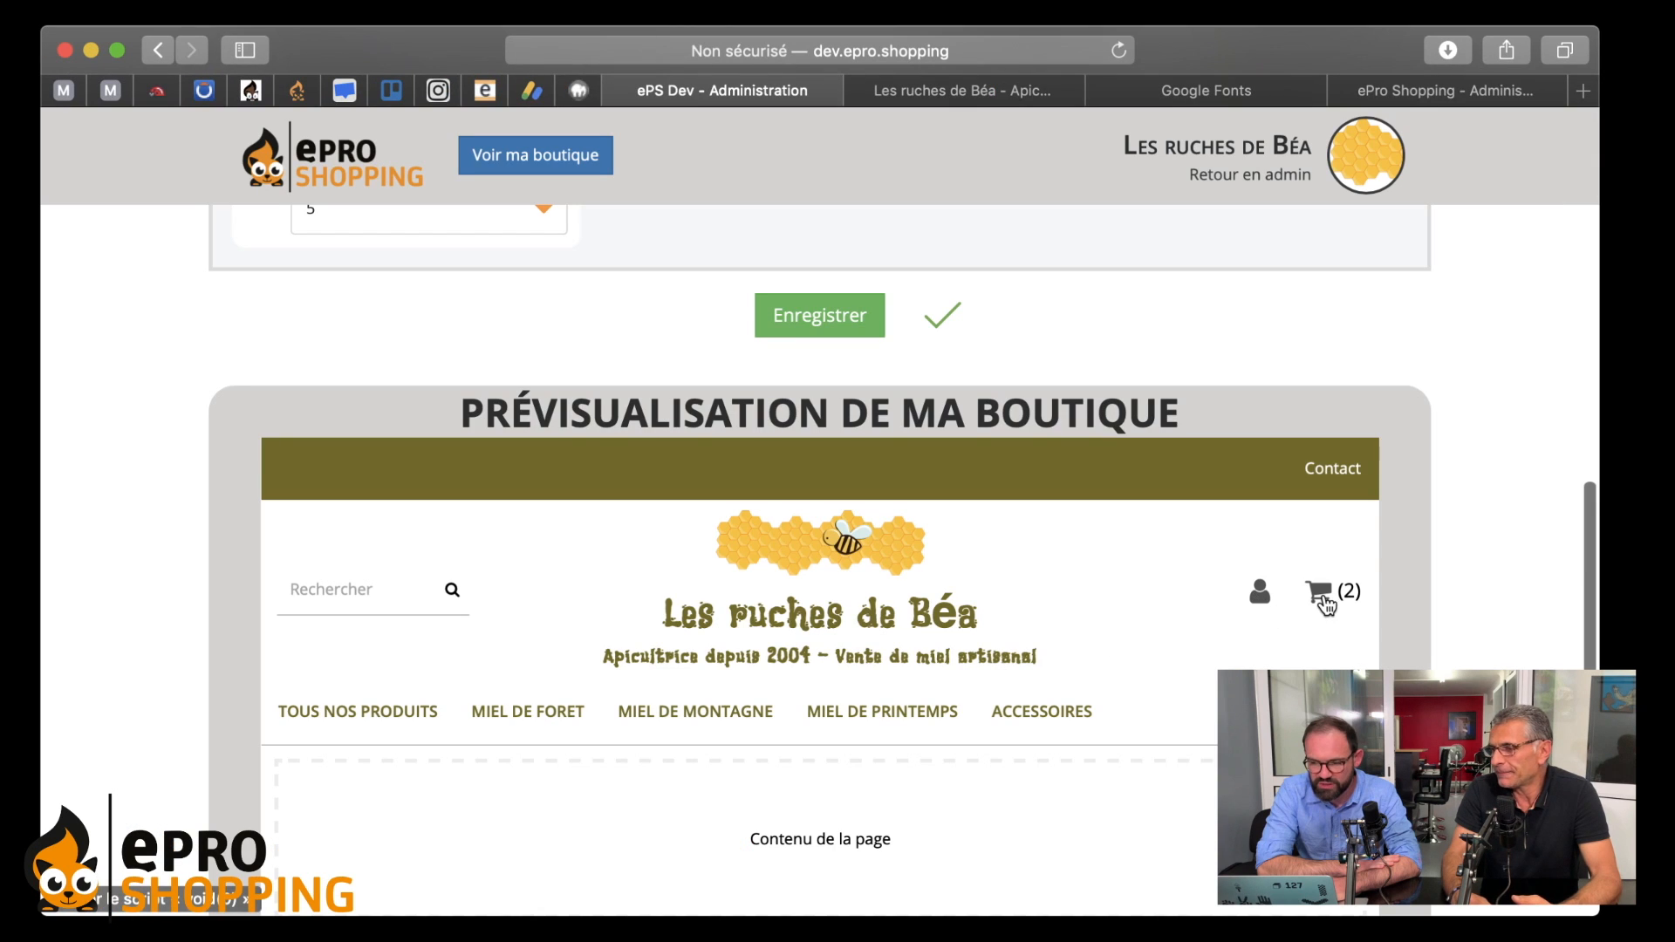
scroll(1182, 560, "up", 2)
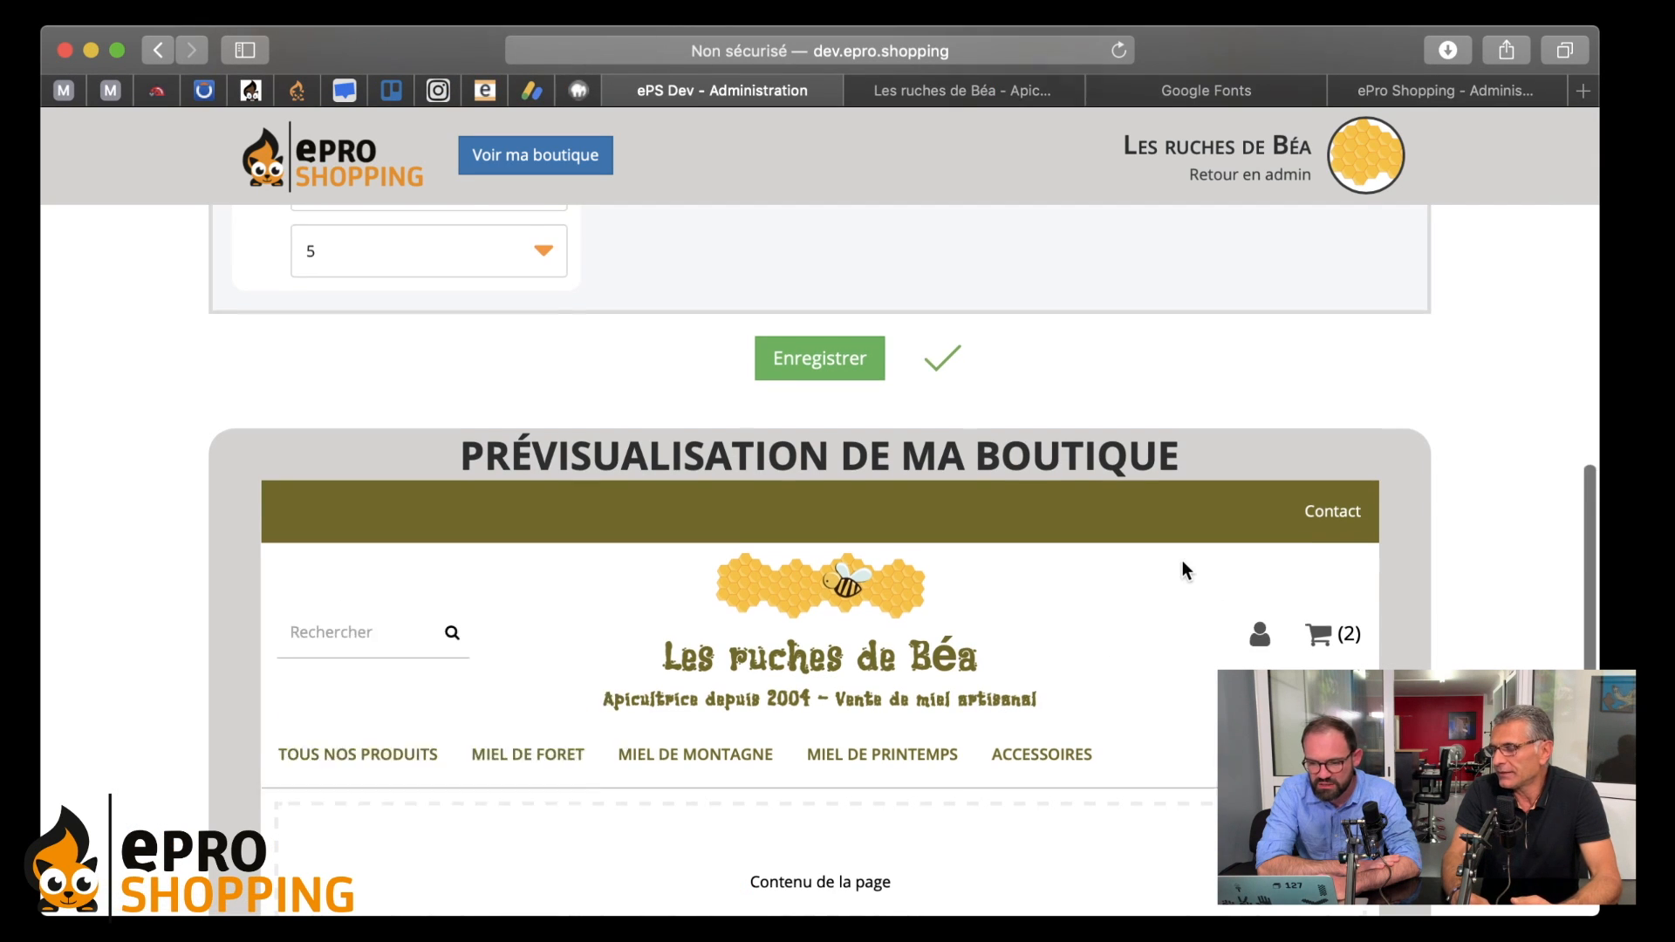
scroll(1181, 560, "down", 1)
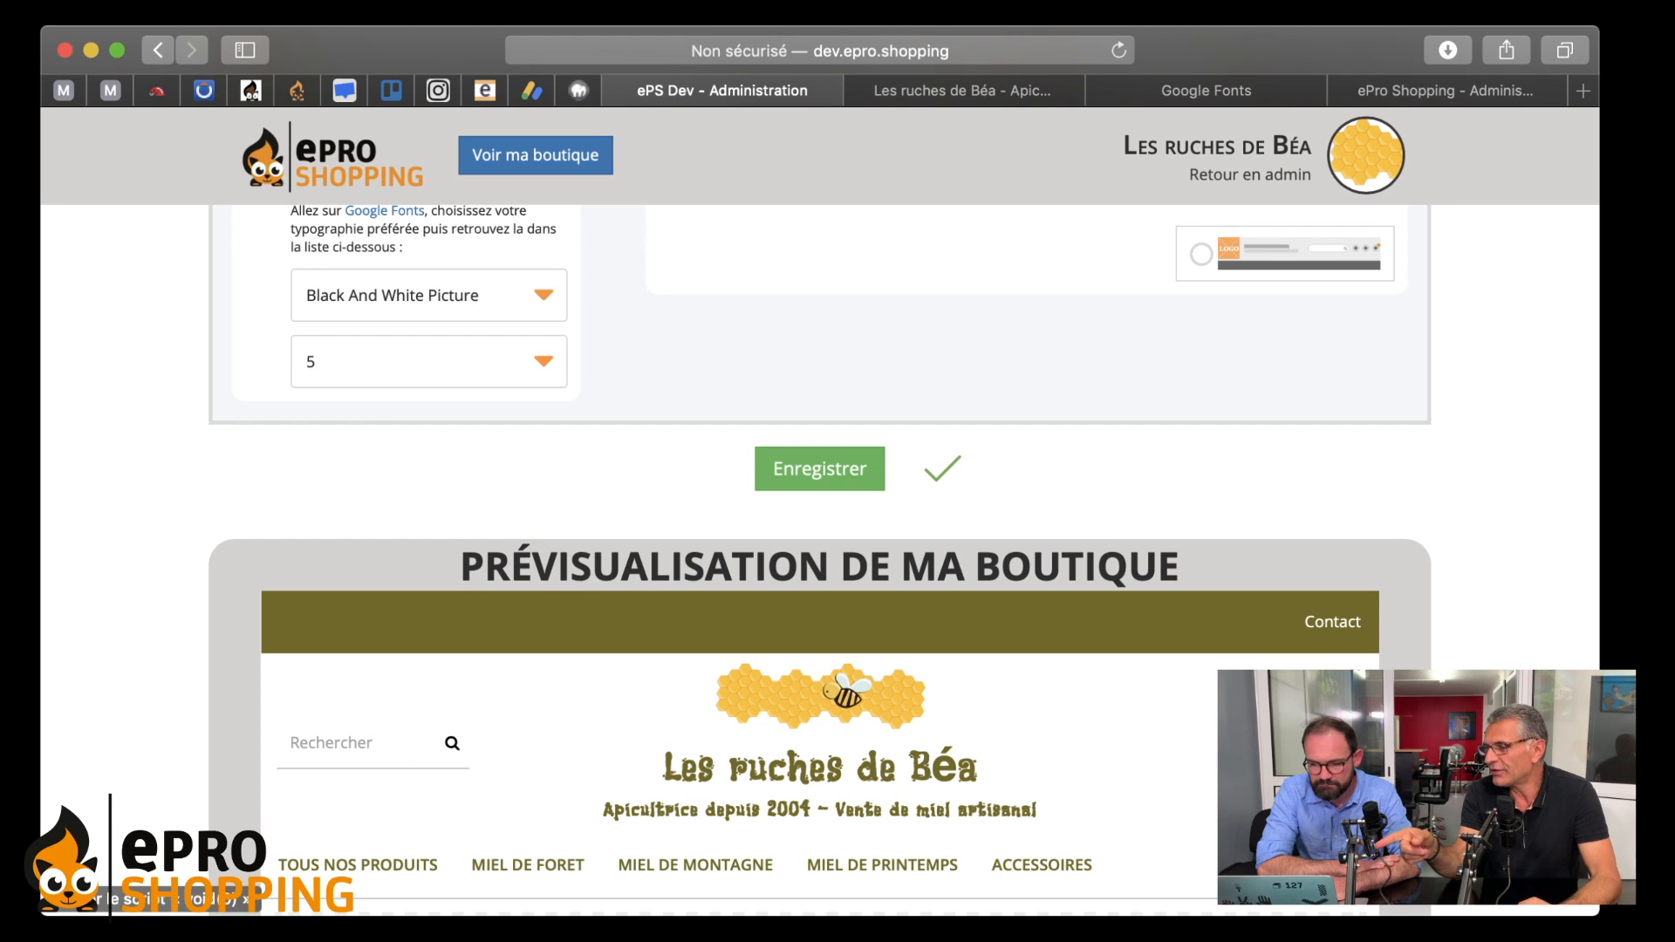
scroll(1106, 534, "up", 2)
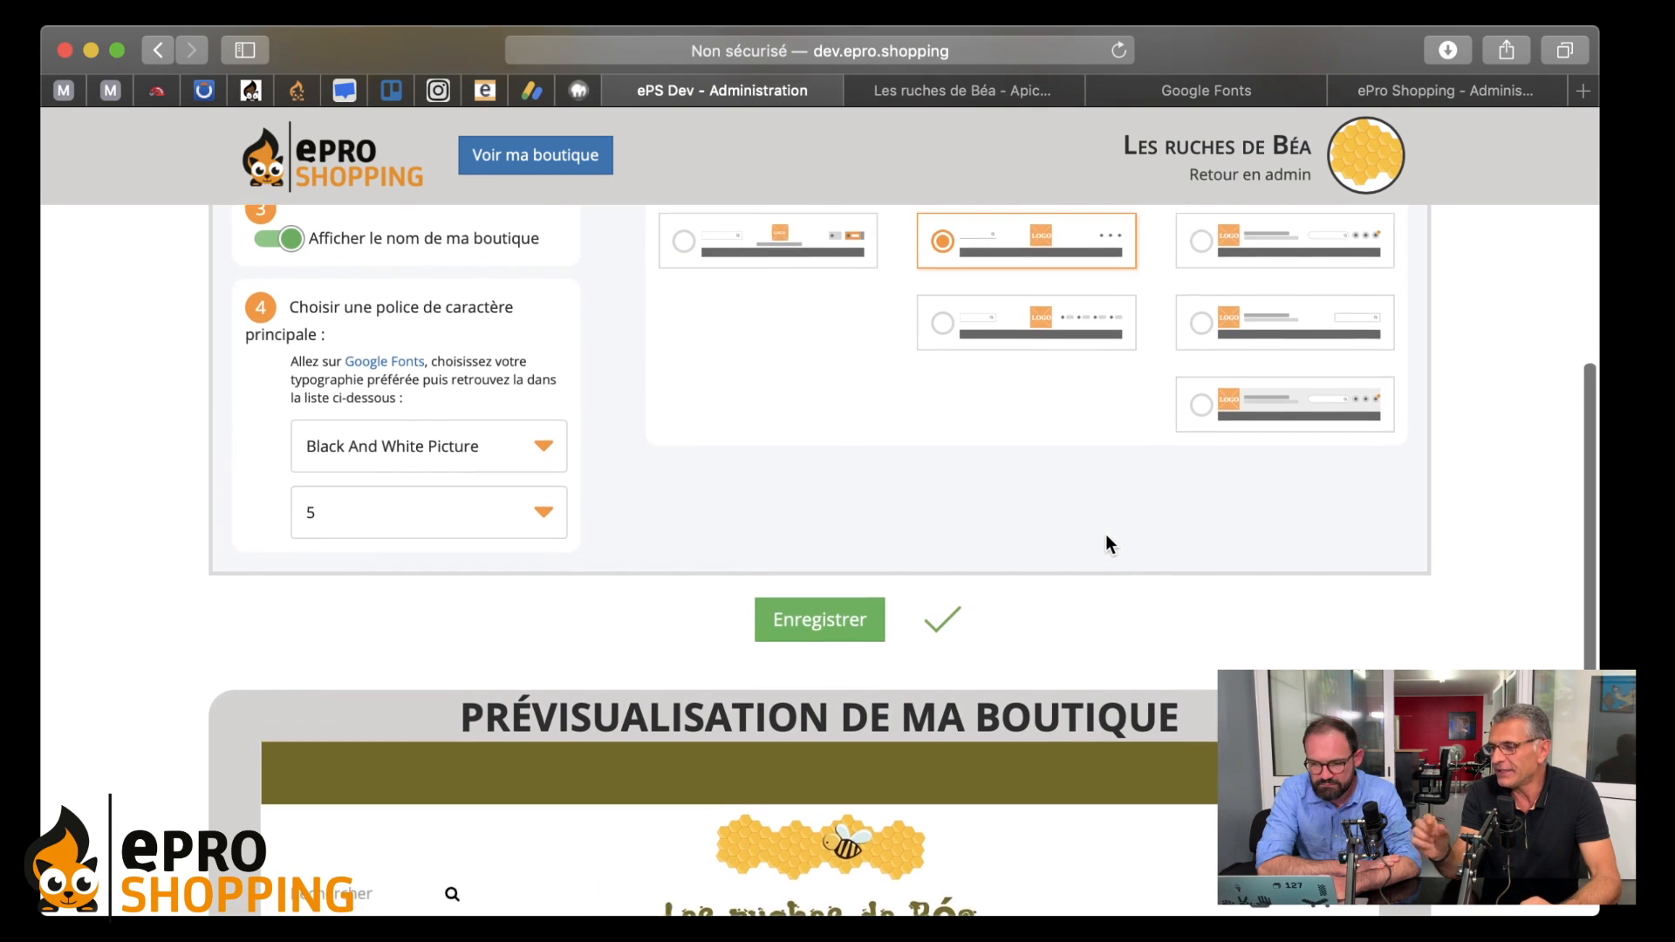
left_click(955, 324)
scroll(986, 398, "down", 3)
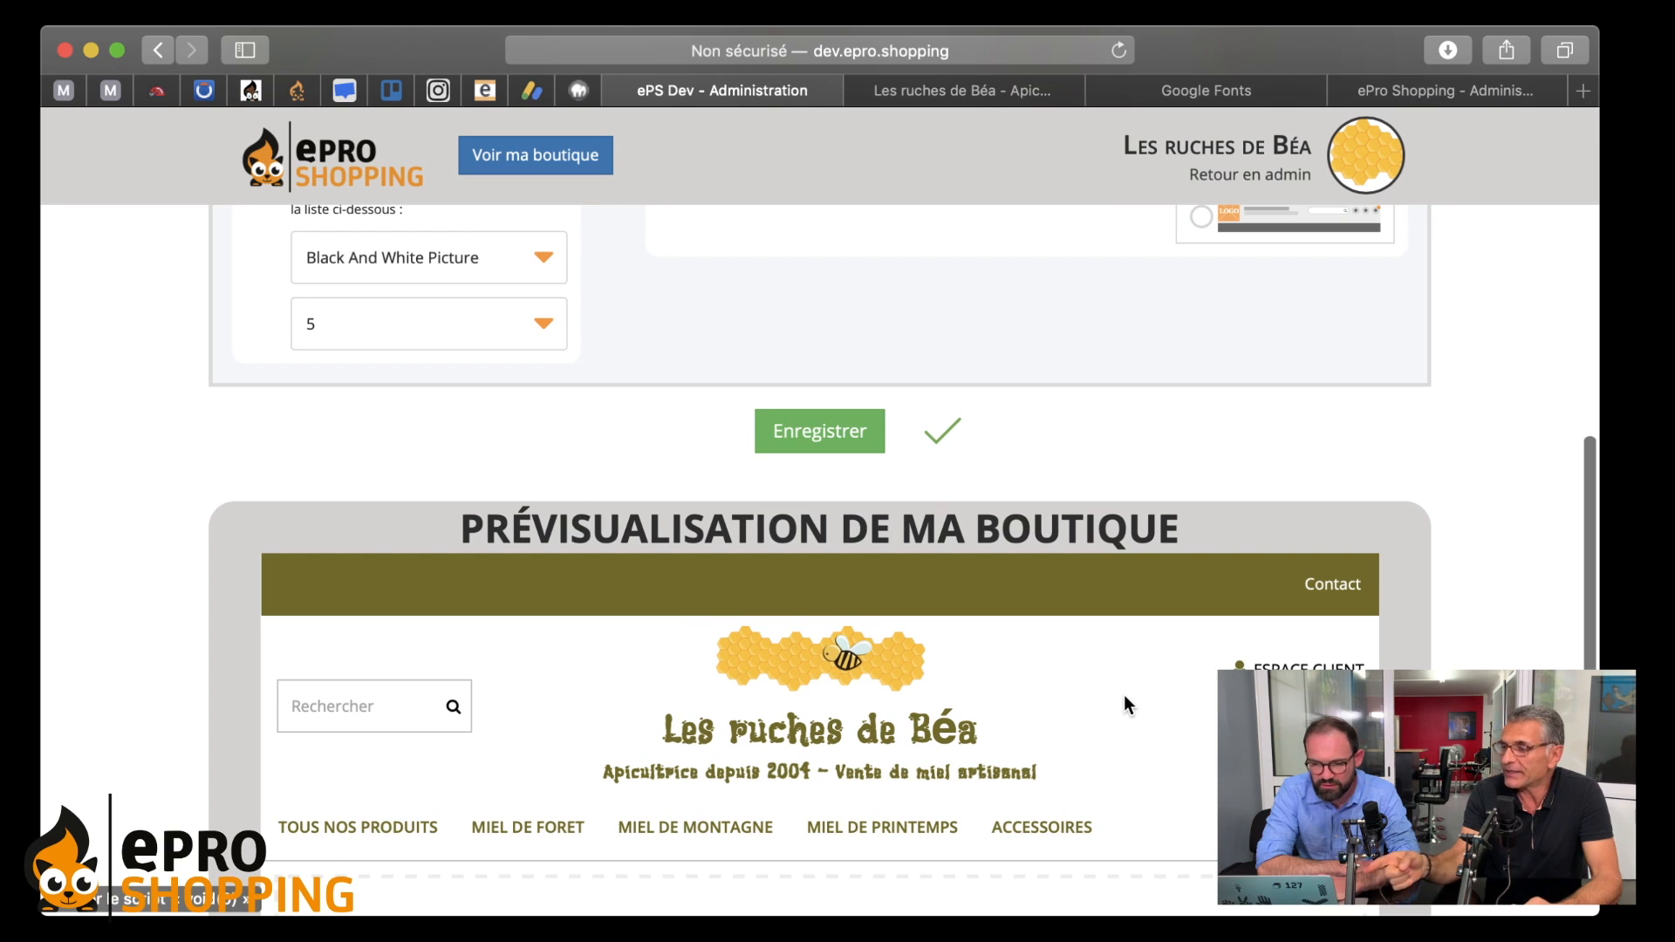
scroll(1124, 695, "down", 1)
scroll(1123, 695, "up", 1)
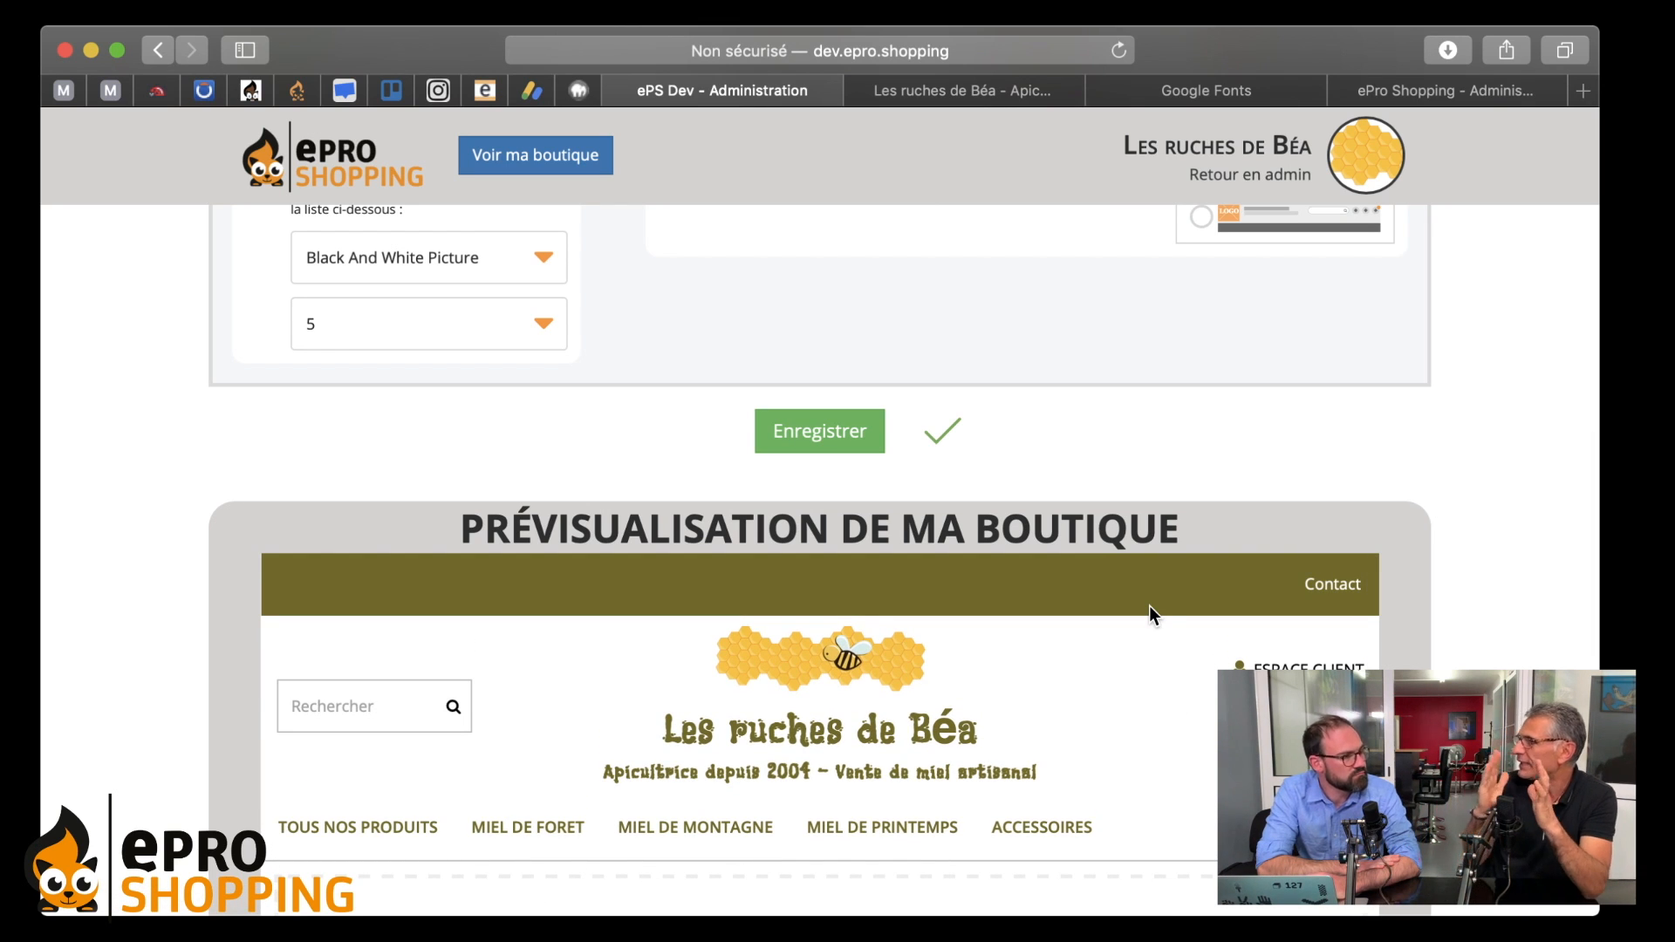
scroll(1149, 605, "up", 1)
scroll(1149, 605, "up", 2)
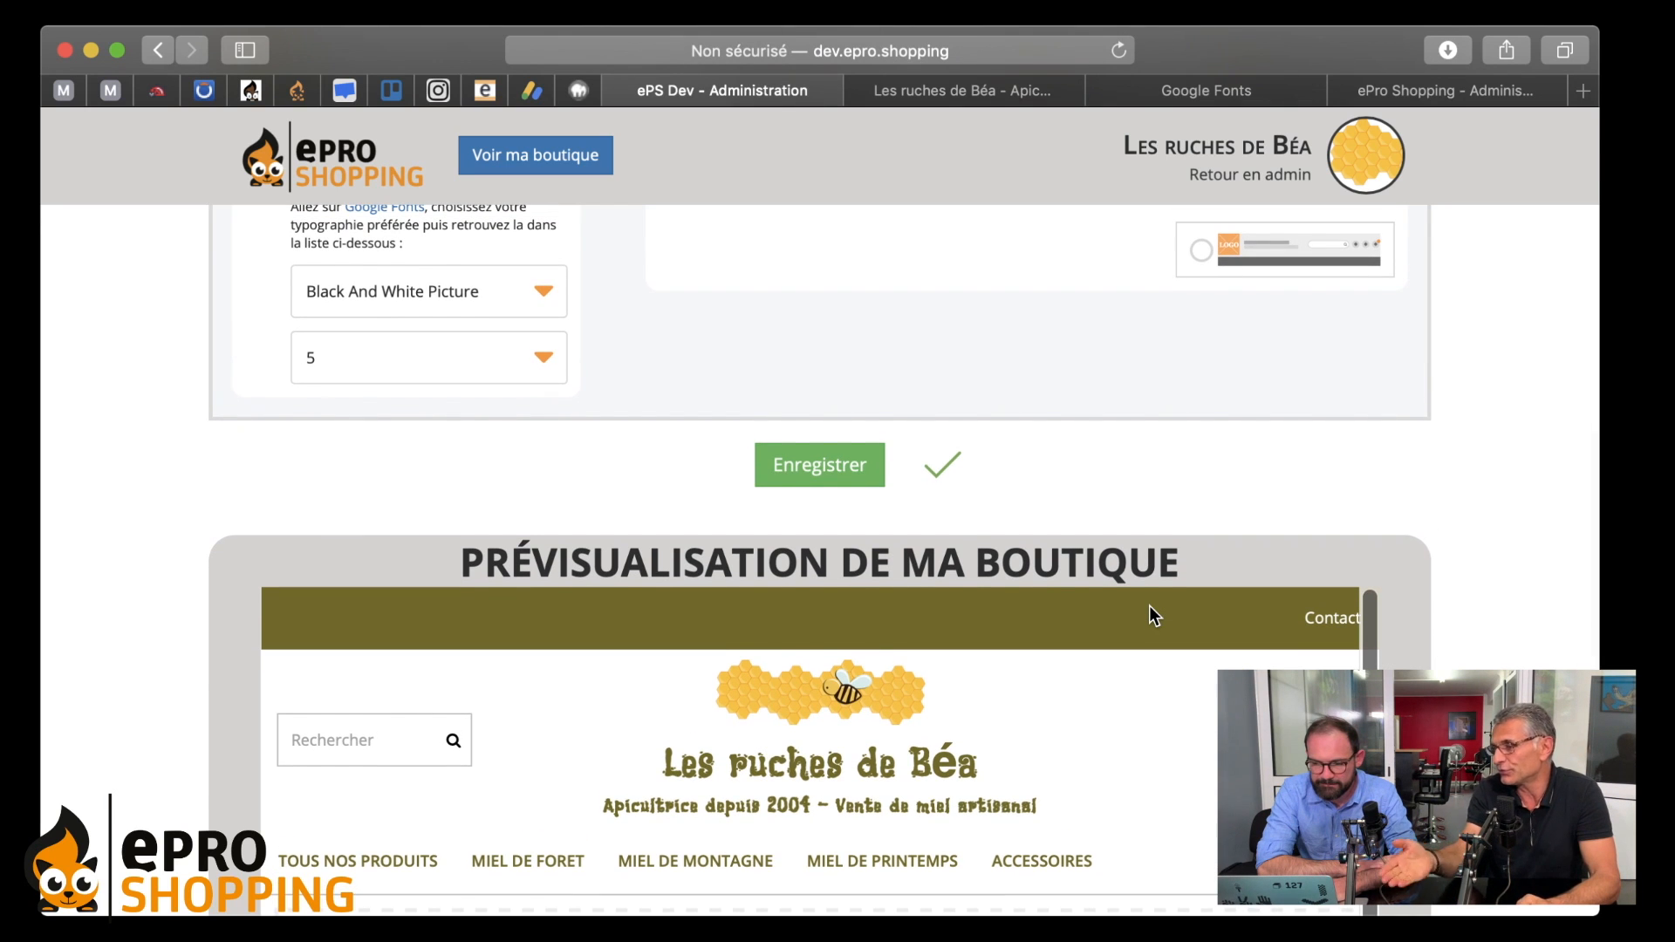
scroll(1149, 606, "up", 3)
scroll(1149, 605, "down", 3)
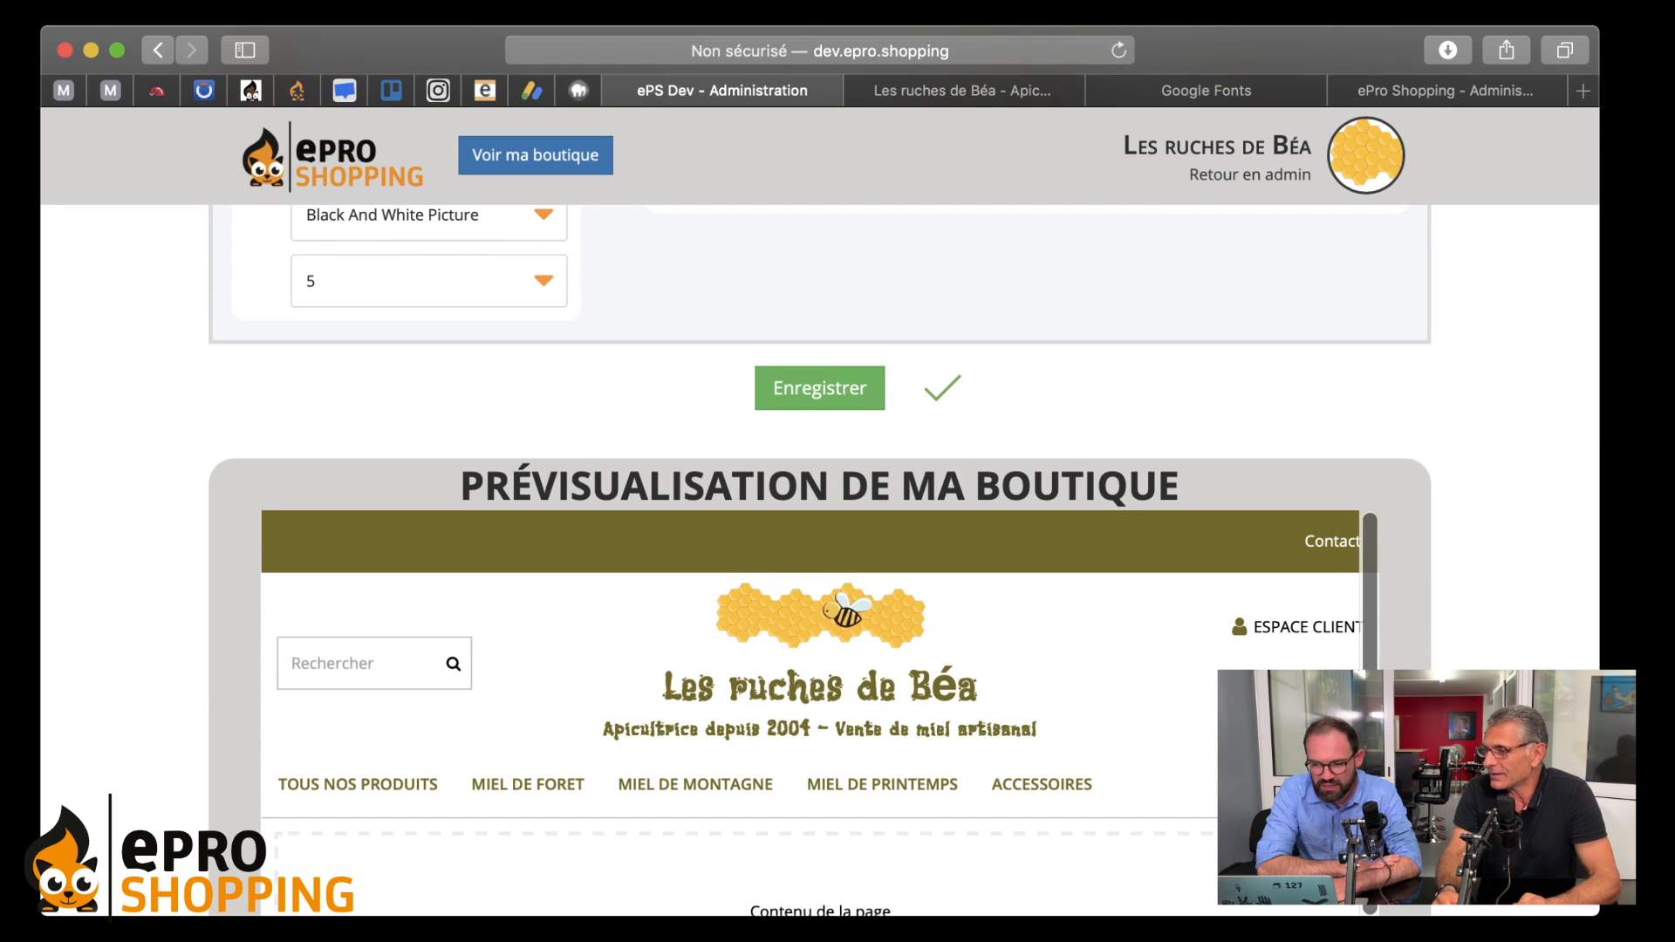
scroll(1149, 606, "up", 10)
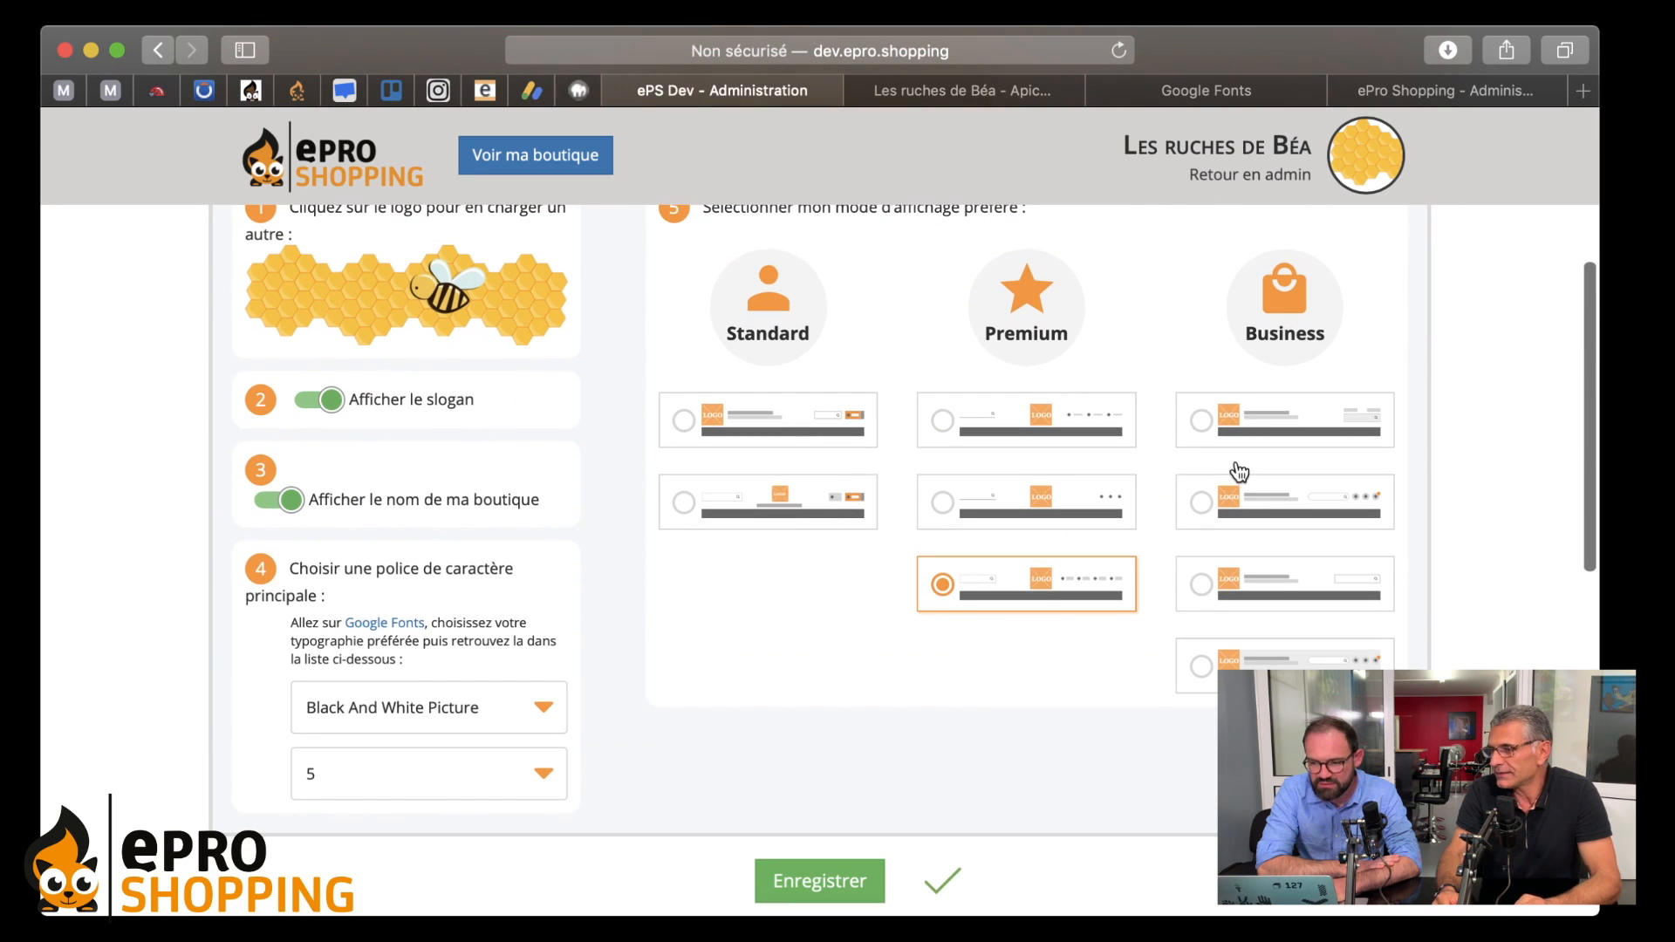
- Choose the first Business header layout, with the logo left and search box right, and review the preview
left_click(1201, 422)
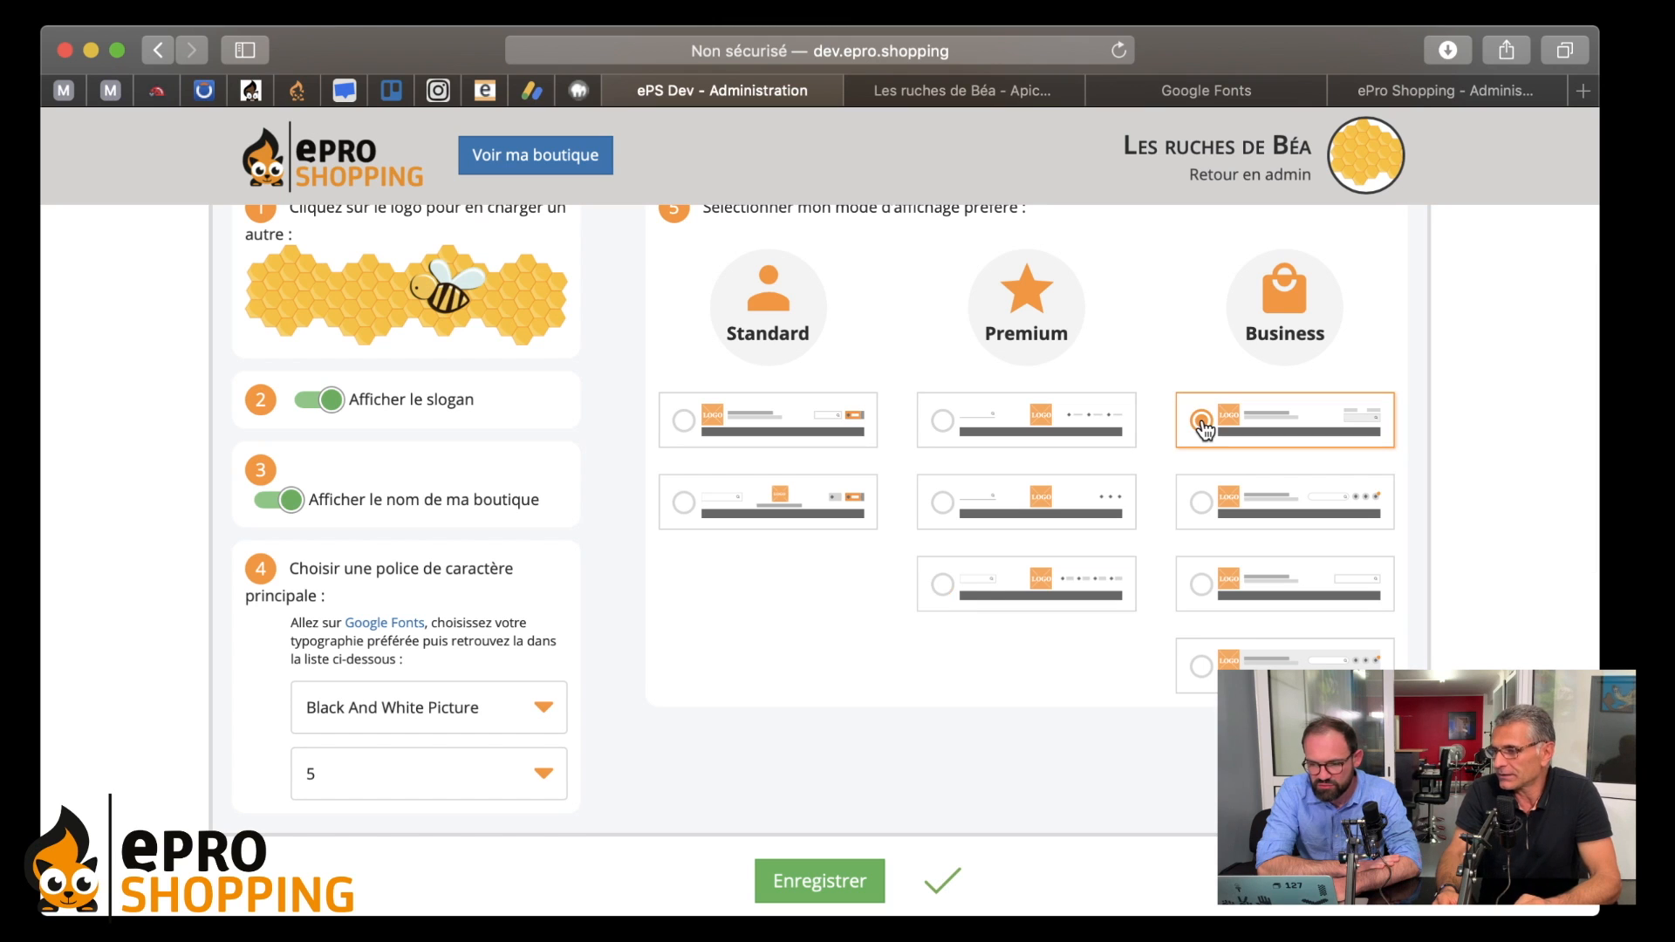
scroll(1072, 666, "down", 8)
scroll(1022, 559, "down", 5)
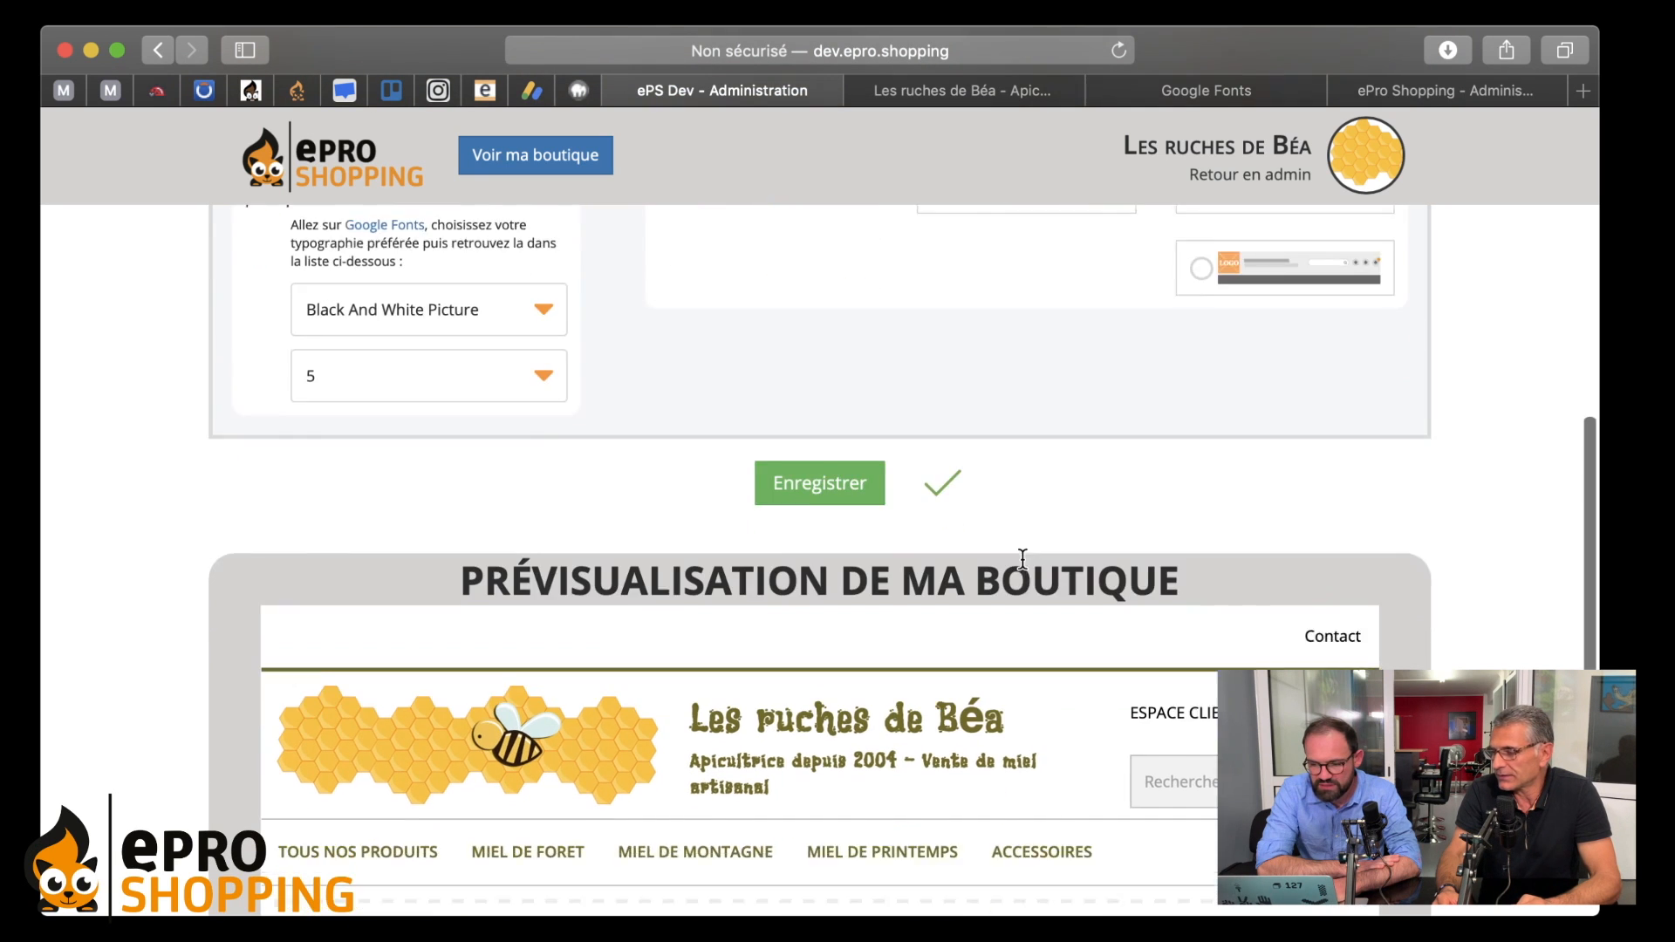
scroll(961, 475, "down", 3)
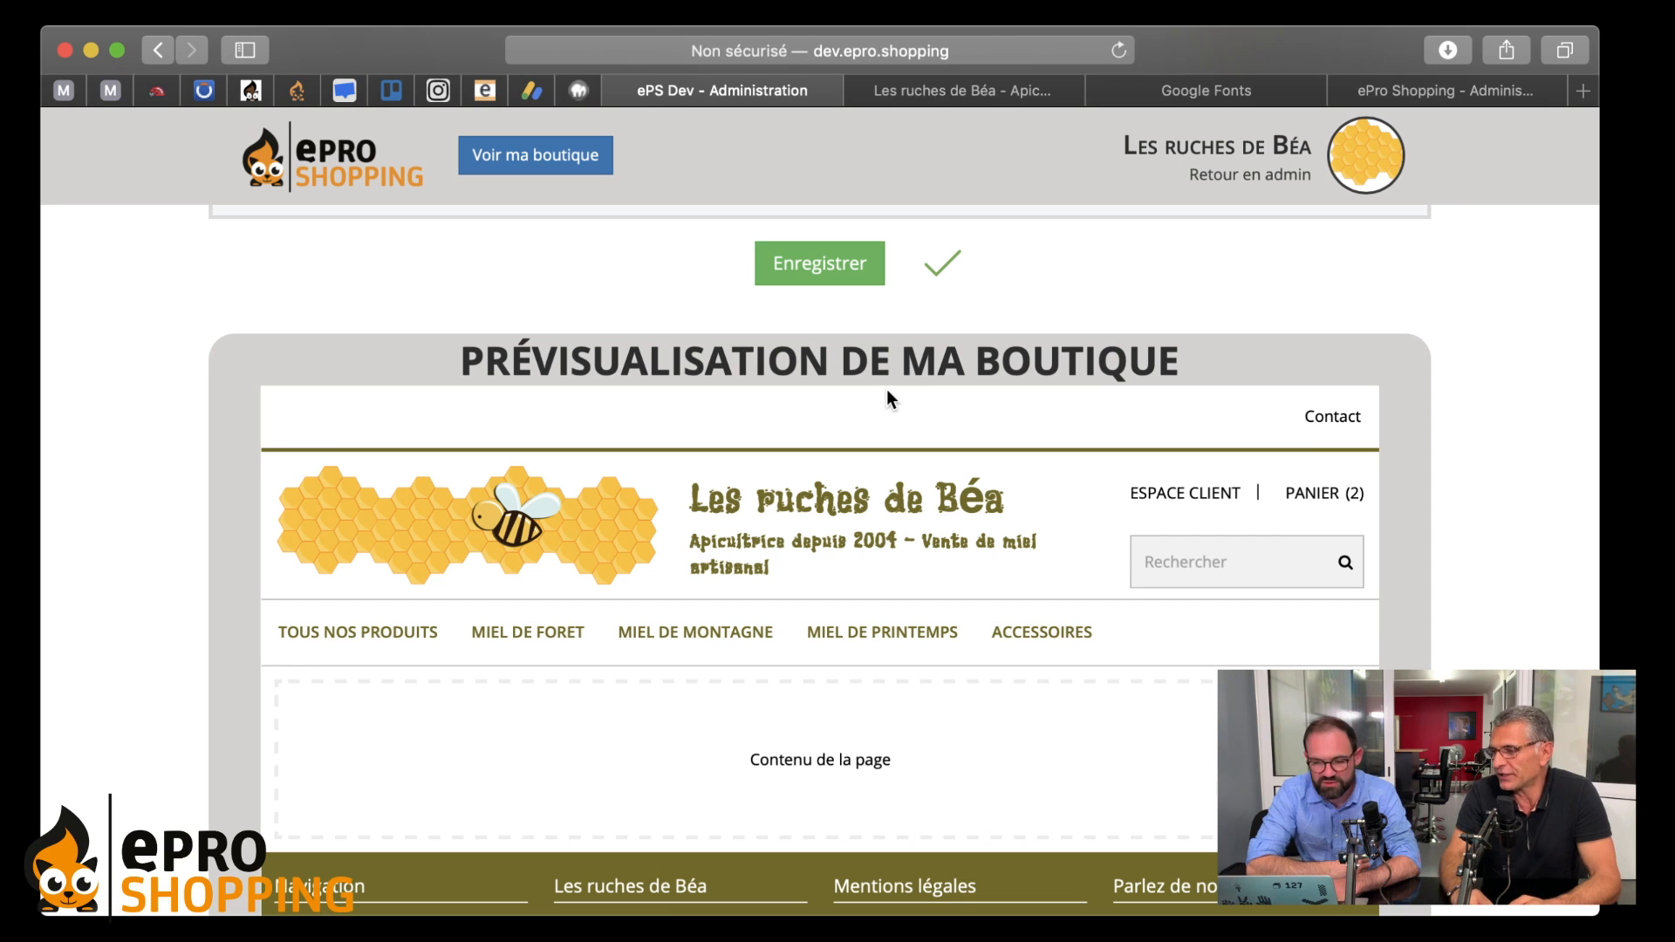
left_click(1332, 417)
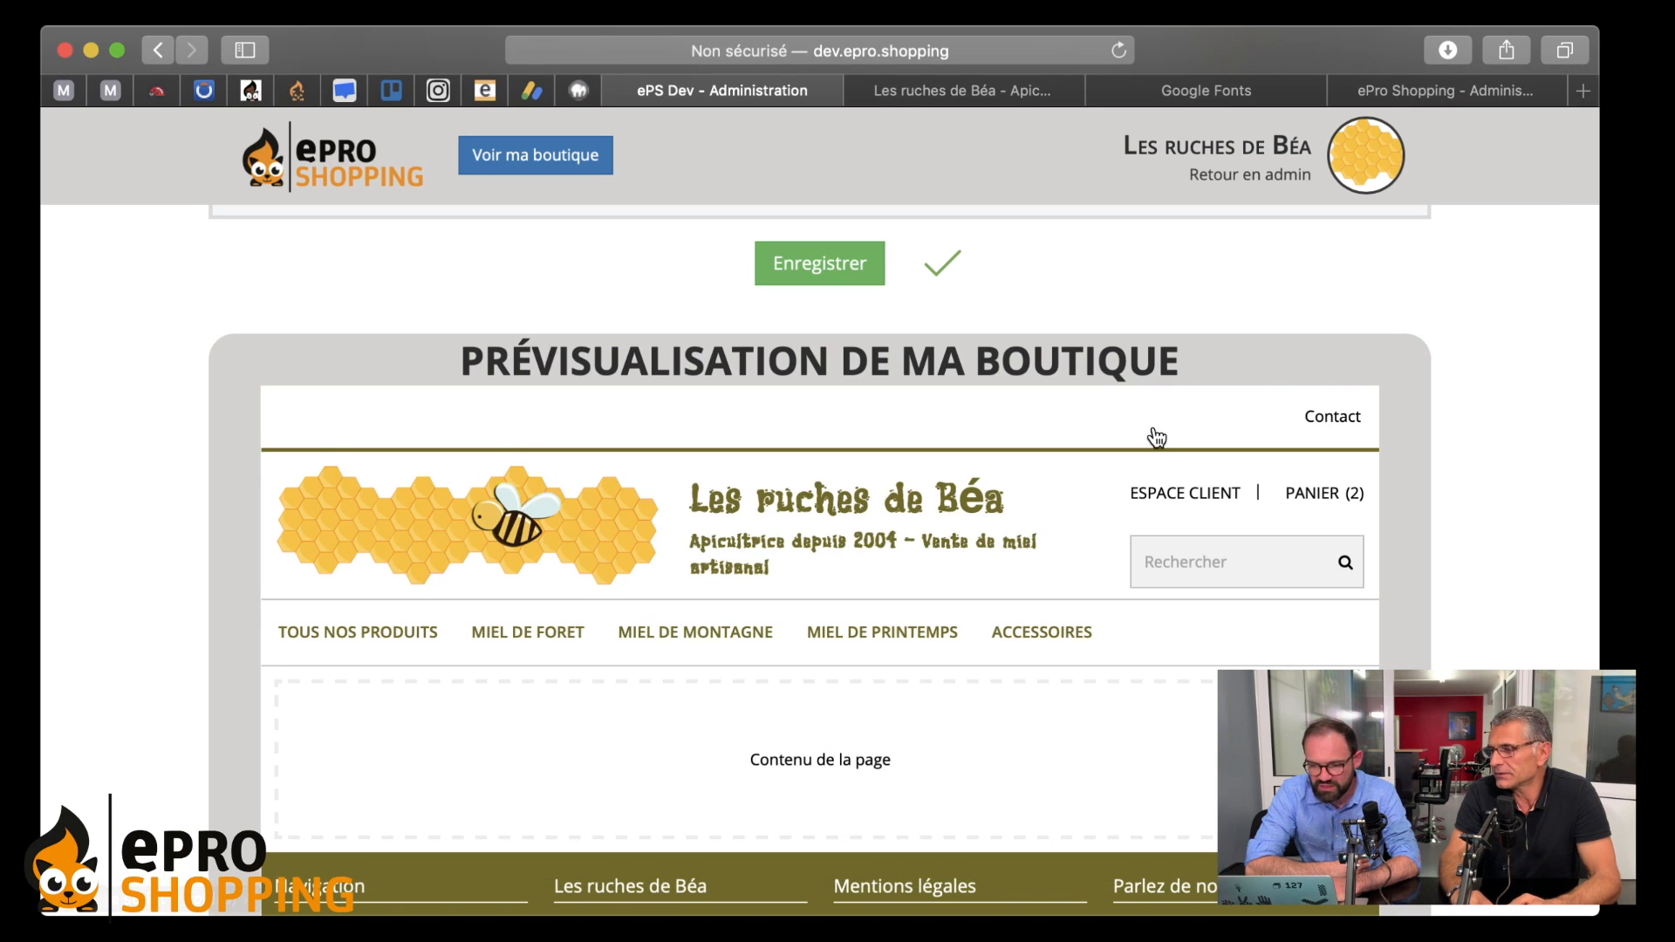
scroll(1108, 541, "up", 5)
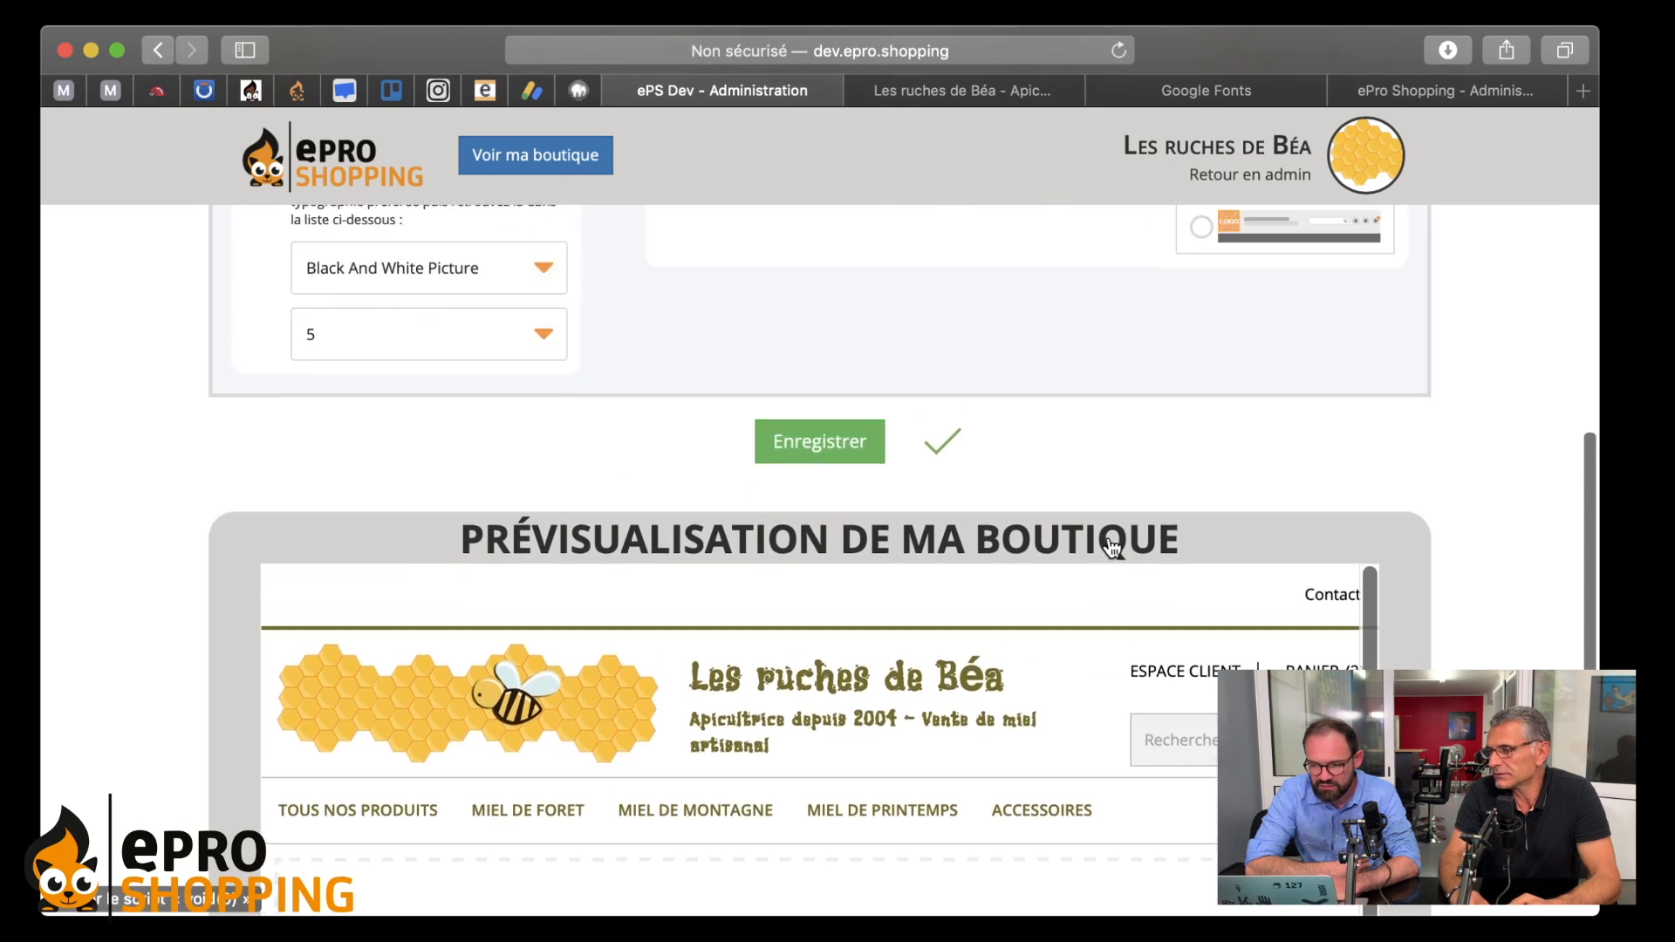
scroll(981, 543, "down", 5)
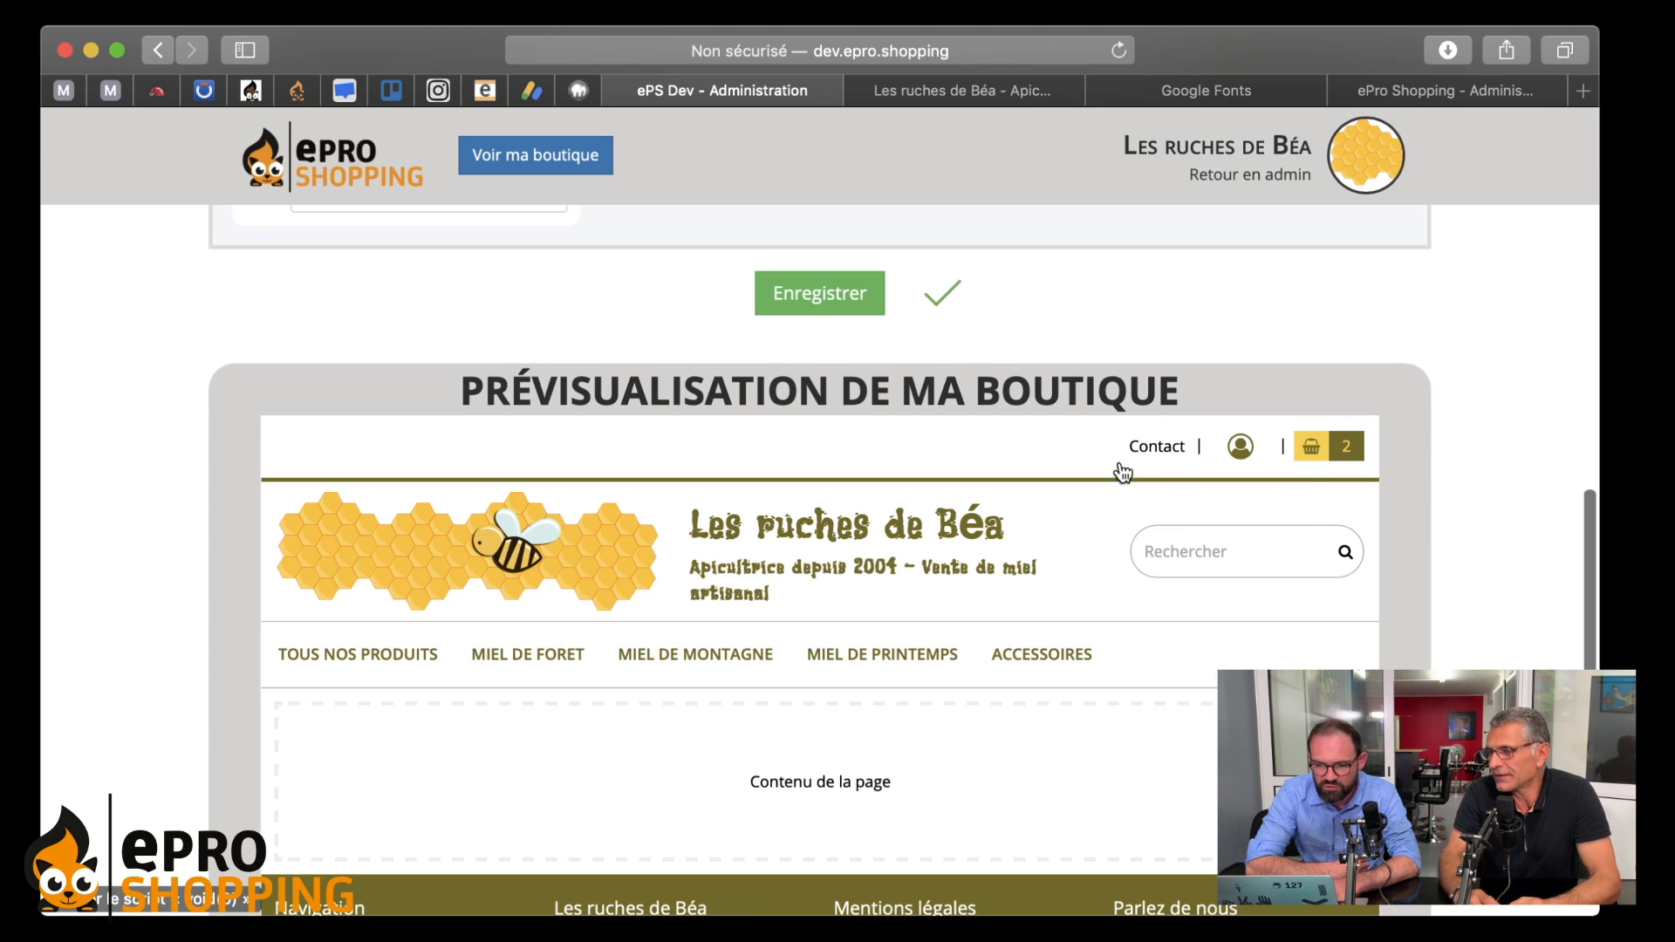
scroll(1114, 602, "down", 3)
scroll(1118, 614, "up", 3)
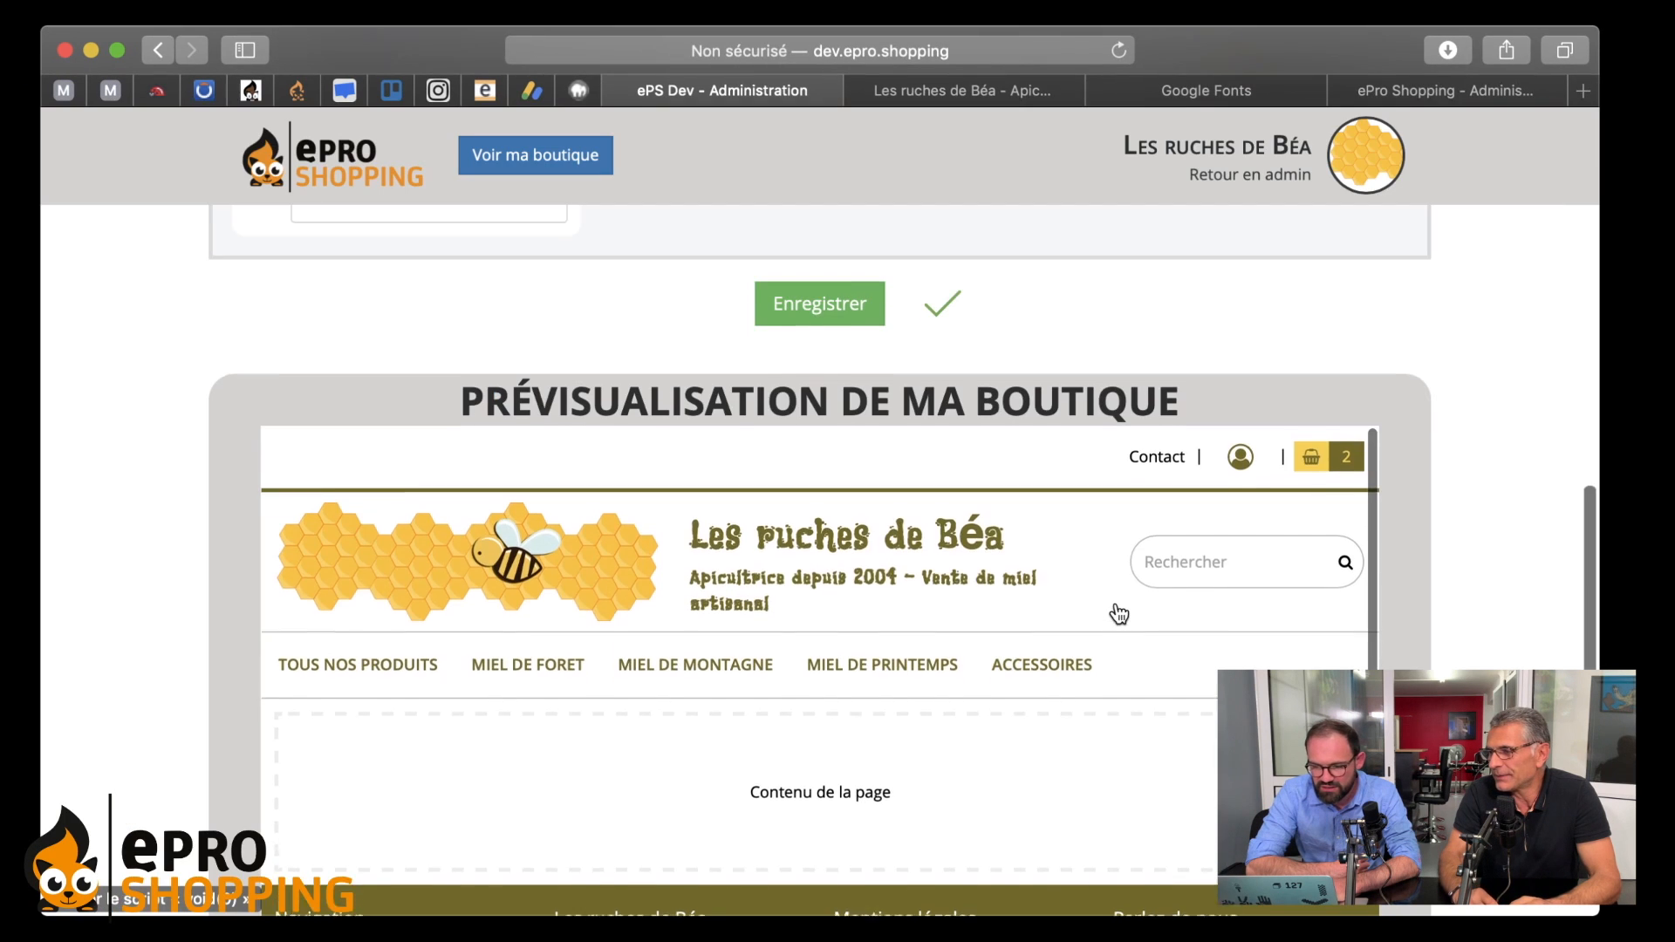
scroll(1116, 610, "up", 5)
- Switch to the third Business layout, with an olive top bar holding Contact, Espace client and Panier
left_click(1198, 432)
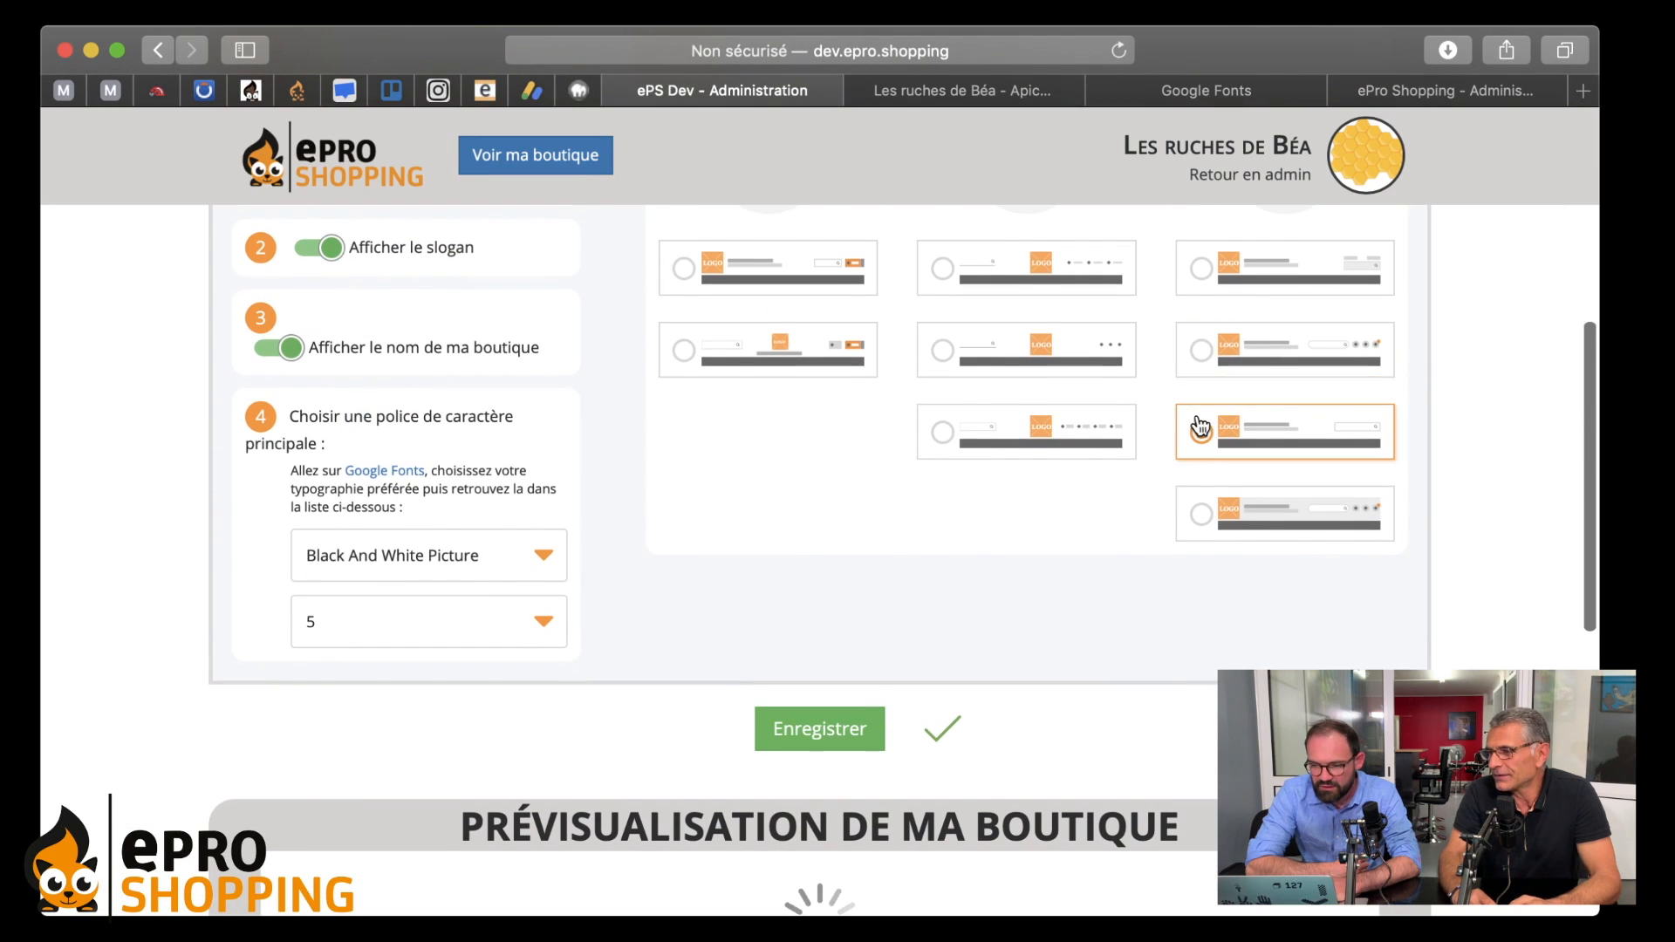
scroll(1108, 583, "down", 3)
scroll(1109, 583, "down", 2)
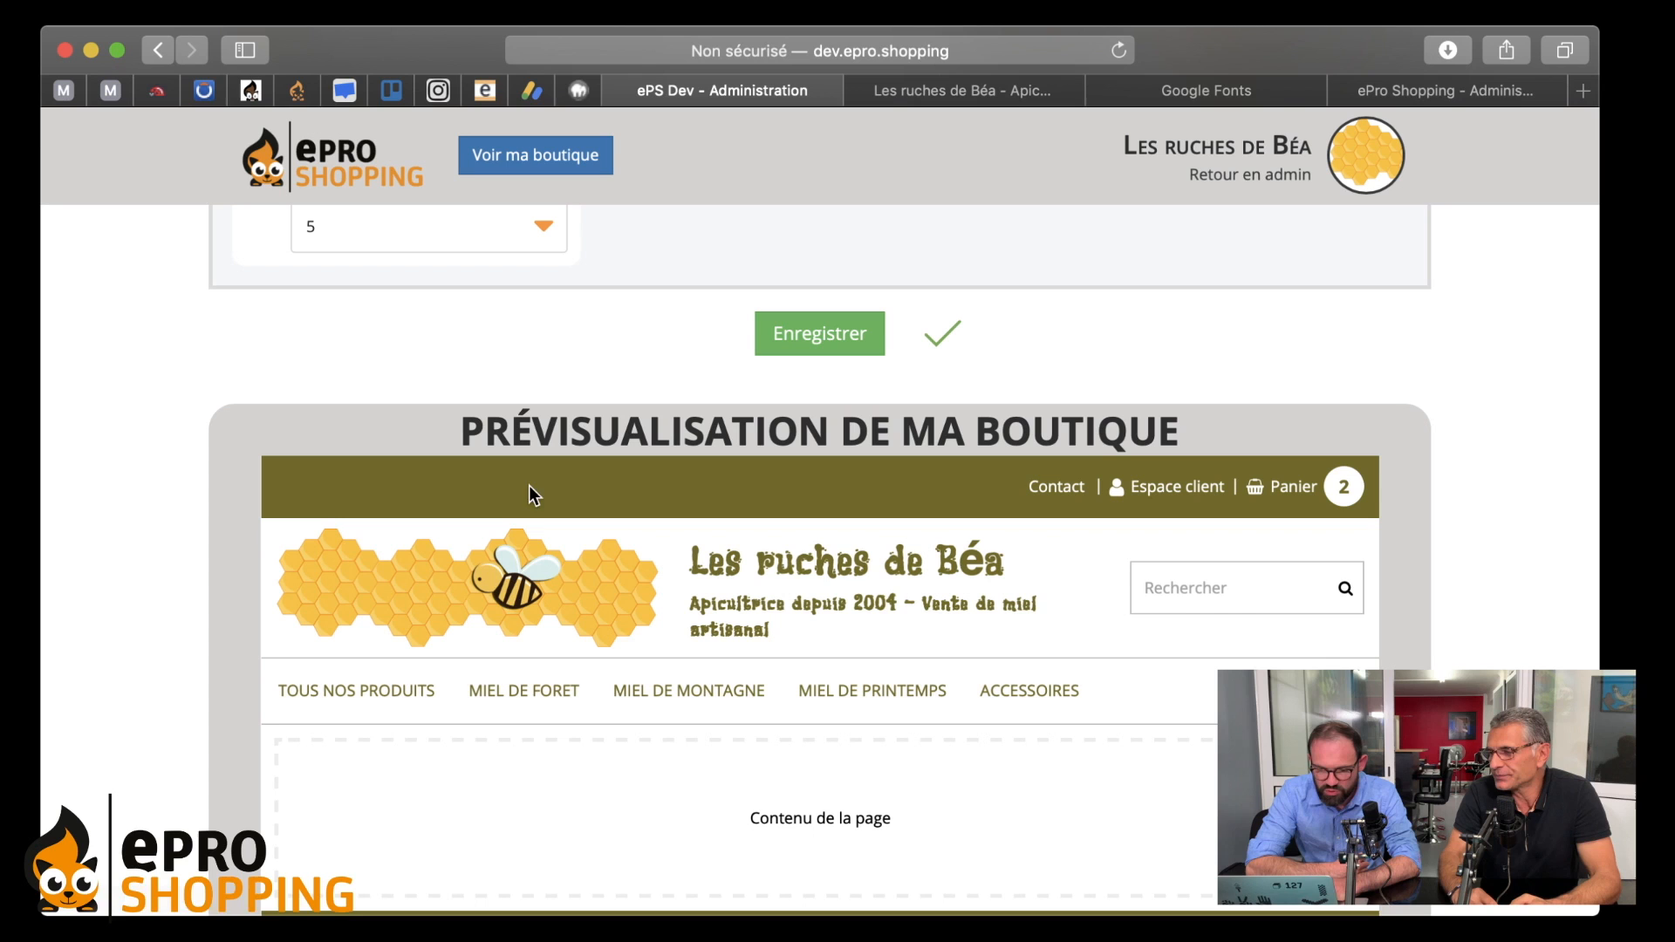
scroll(893, 677, "up", 1)
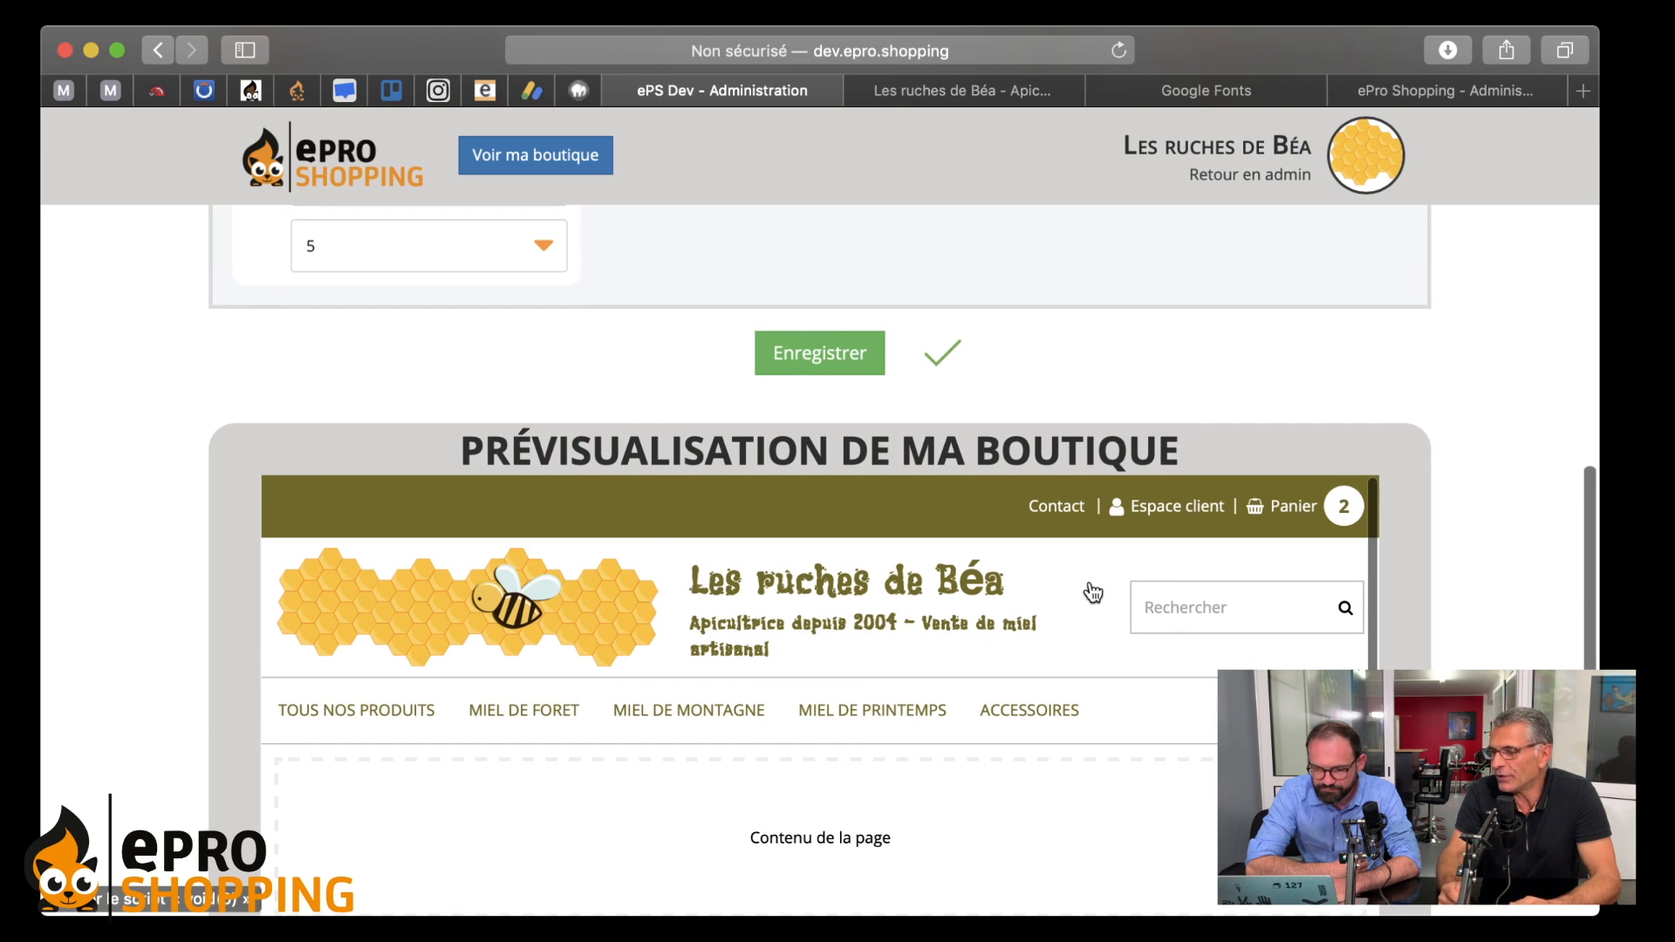
scroll(1146, 553, "down", 1)
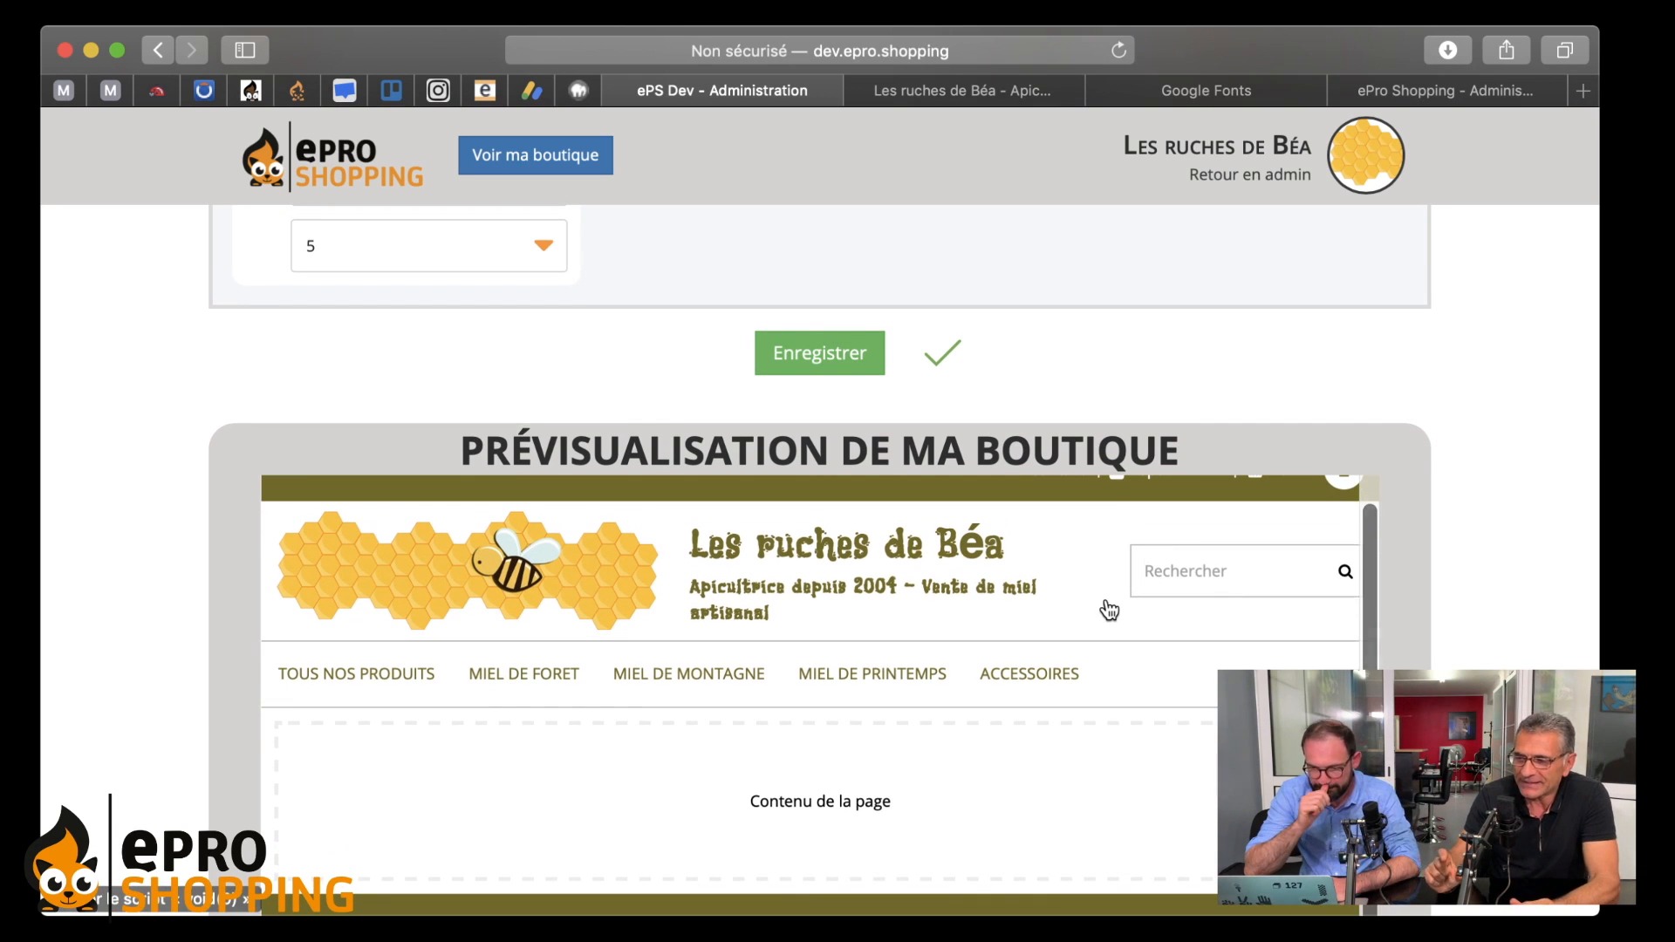
scroll(1108, 609, "up", 1)
scroll(1108, 609, "up", 2)
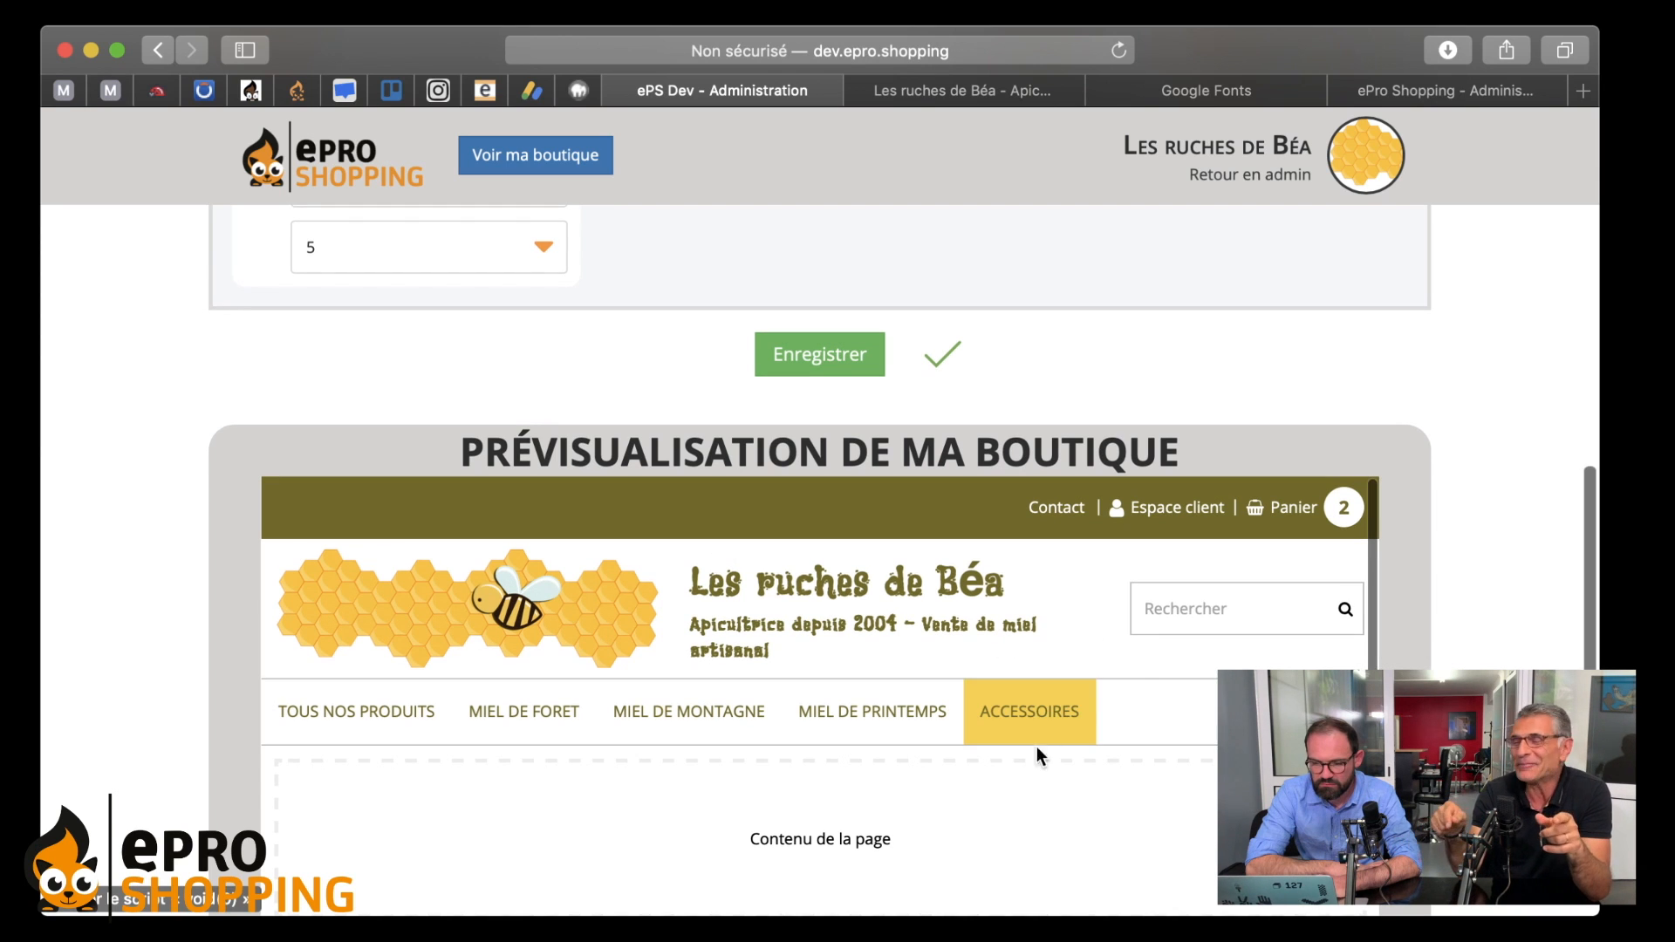
- Inspect the preview's category menu beneath the logo and search box
mouse_move(362, 704)
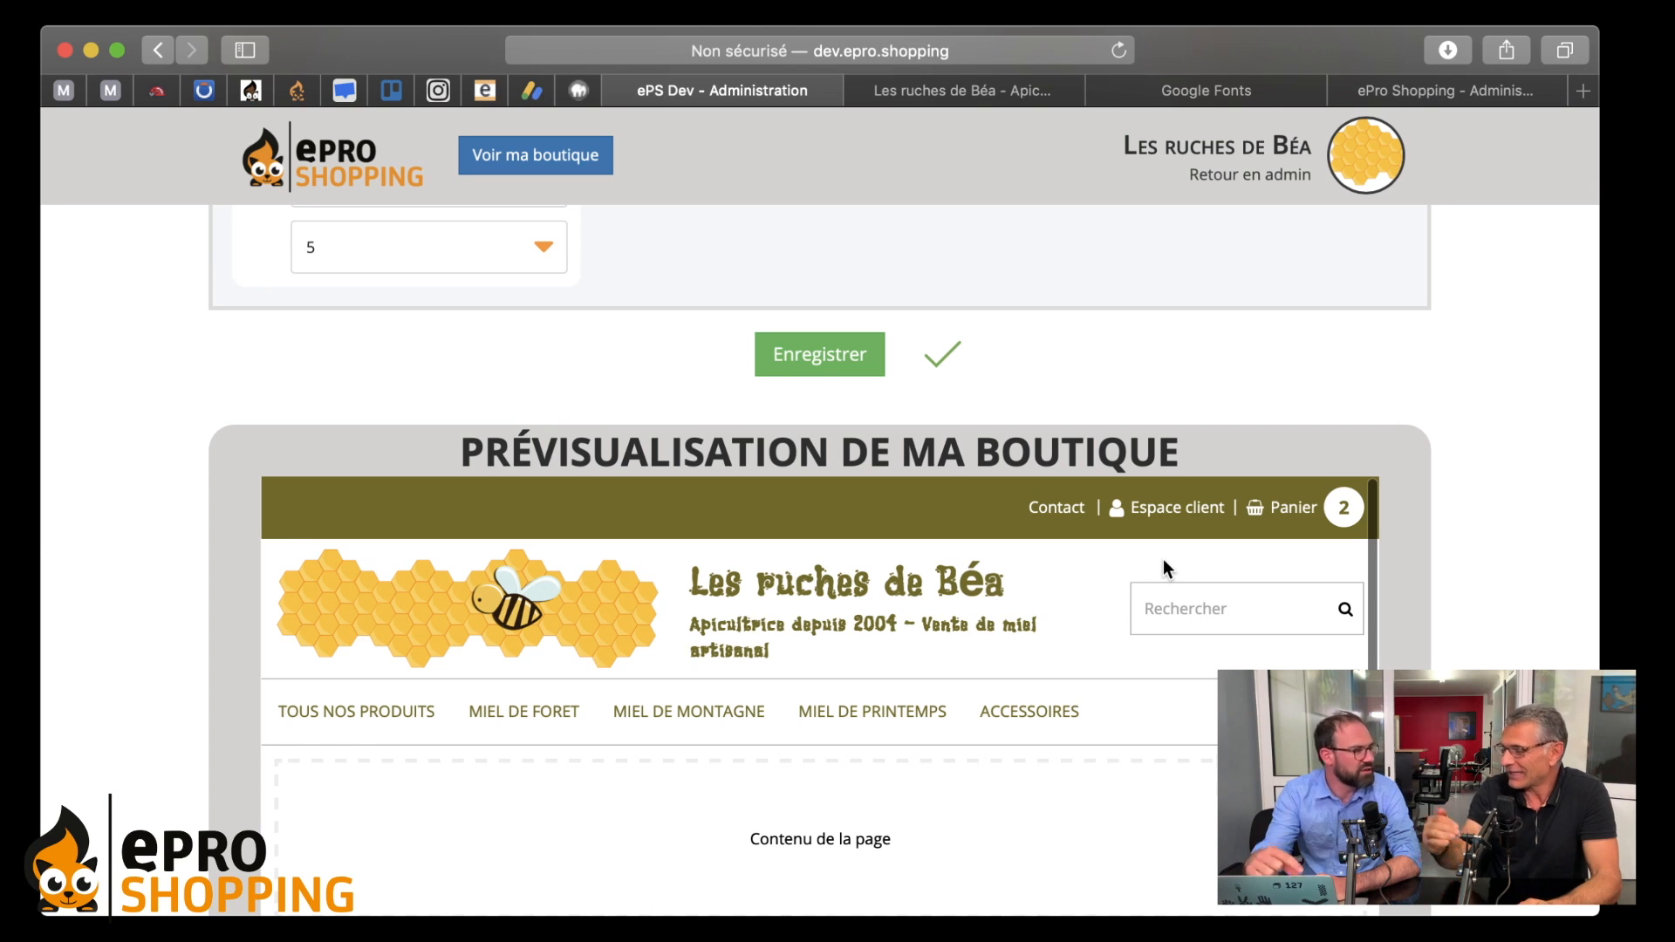
scroll(1164, 566, "down", 2)
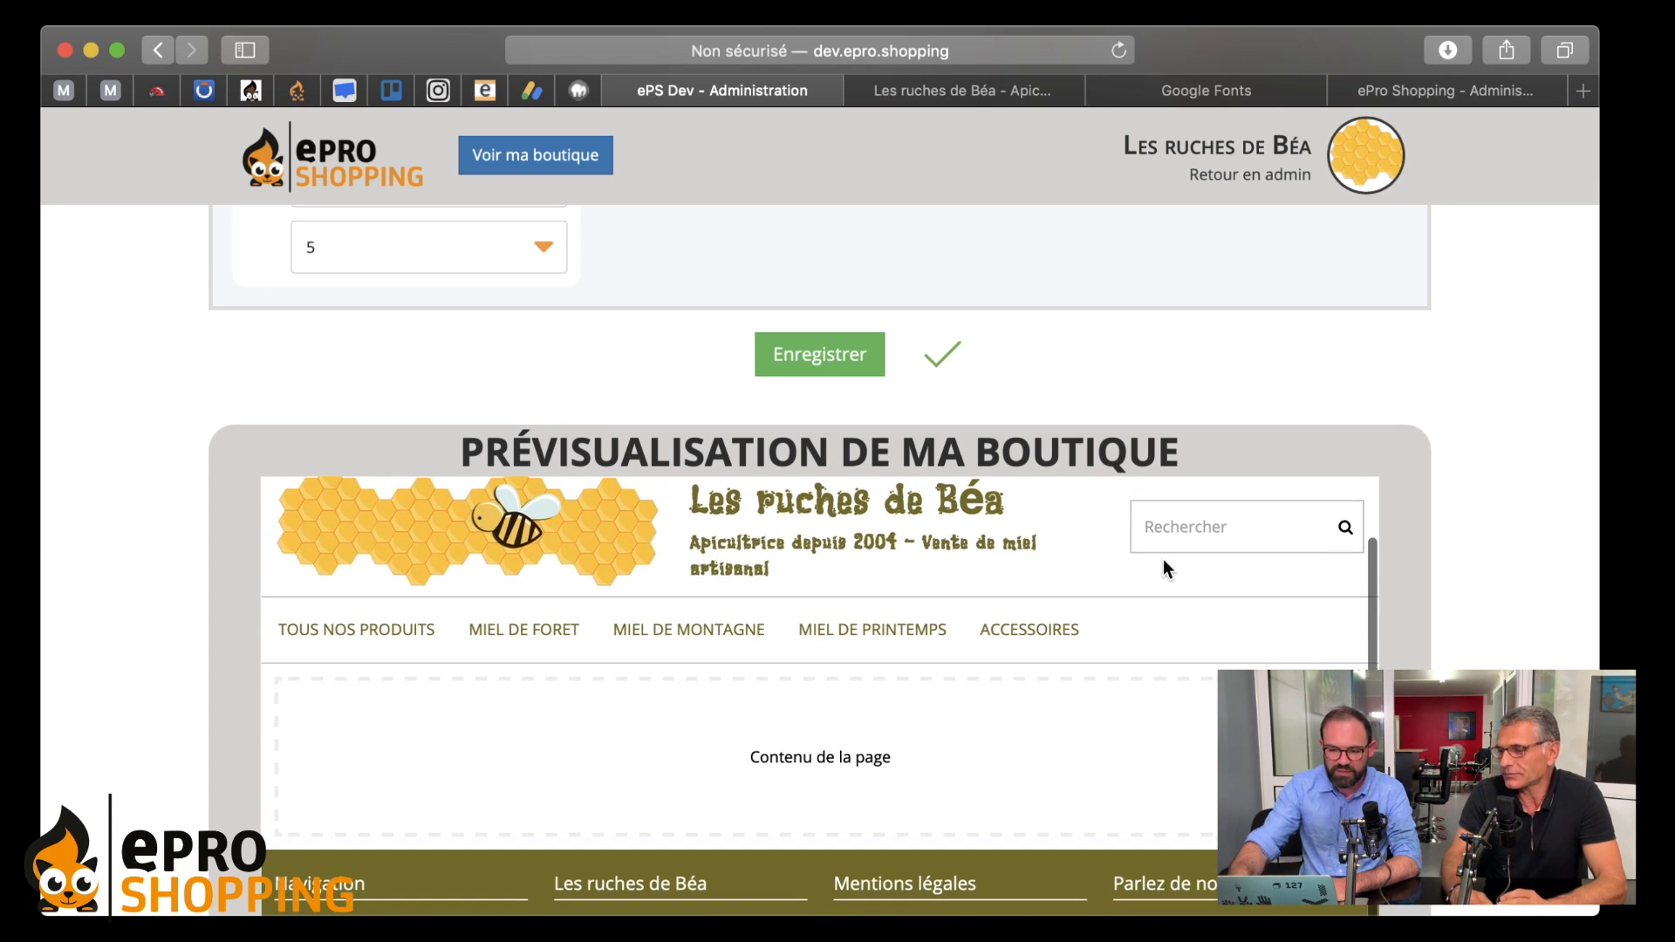
scroll(1163, 562, "up", 1)
scroll(838, 684, "up", 1)
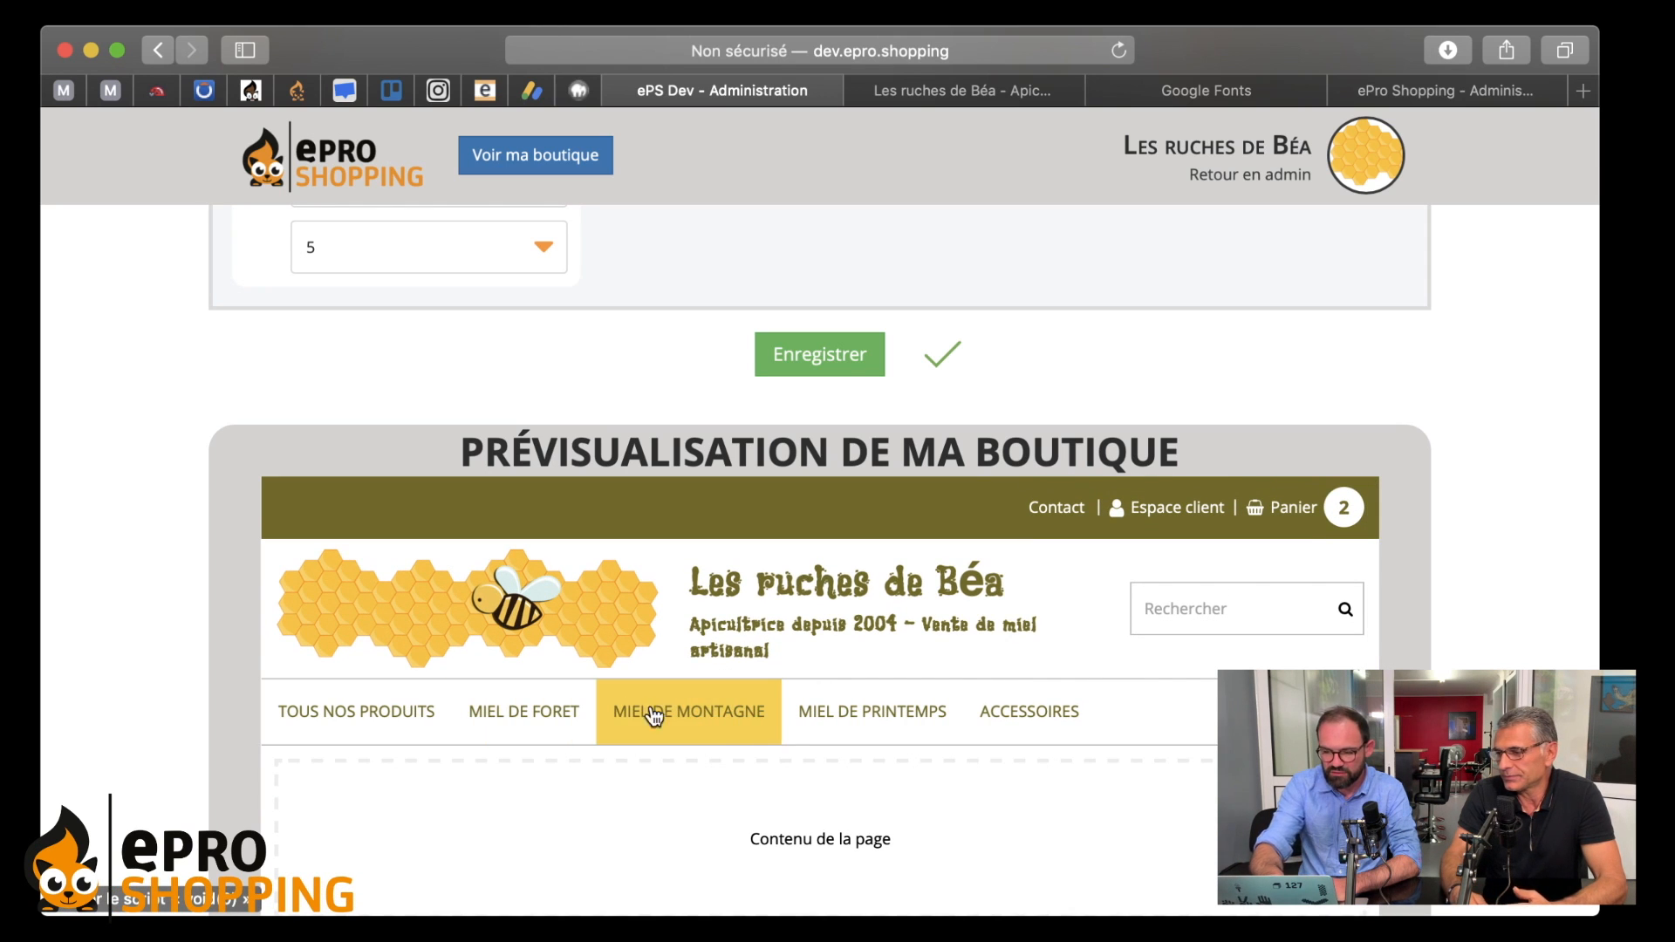
scroll(1088, 663, "up", 2)
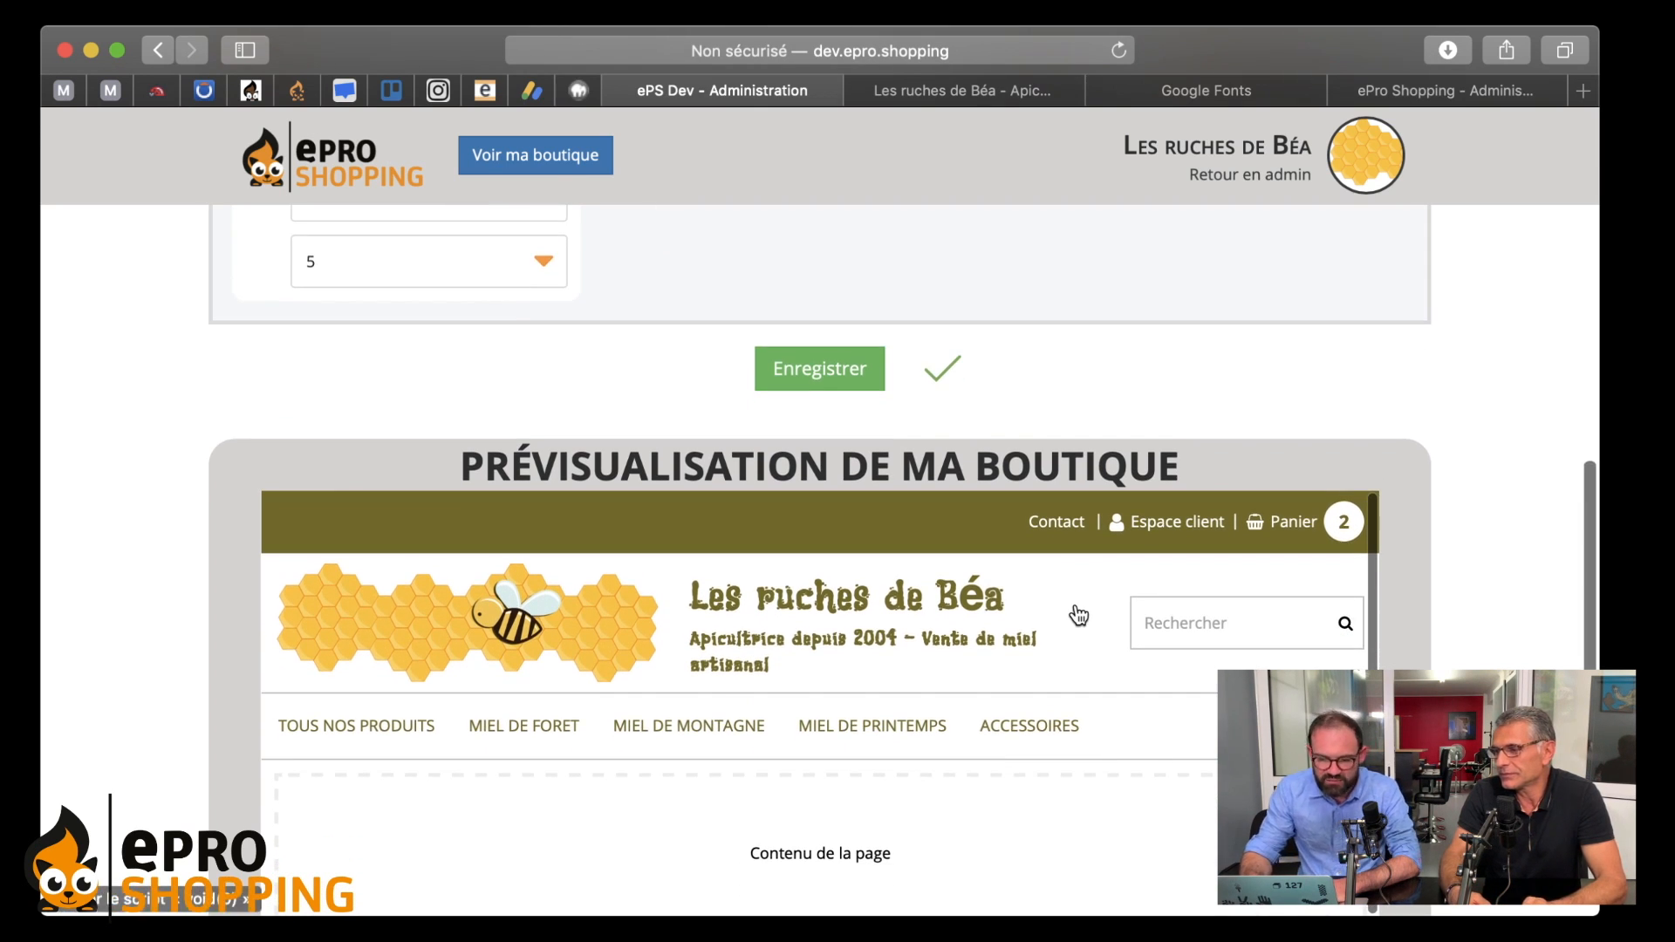
scroll(1080, 616, "up", 5)
scroll(1075, 607, "down", 1)
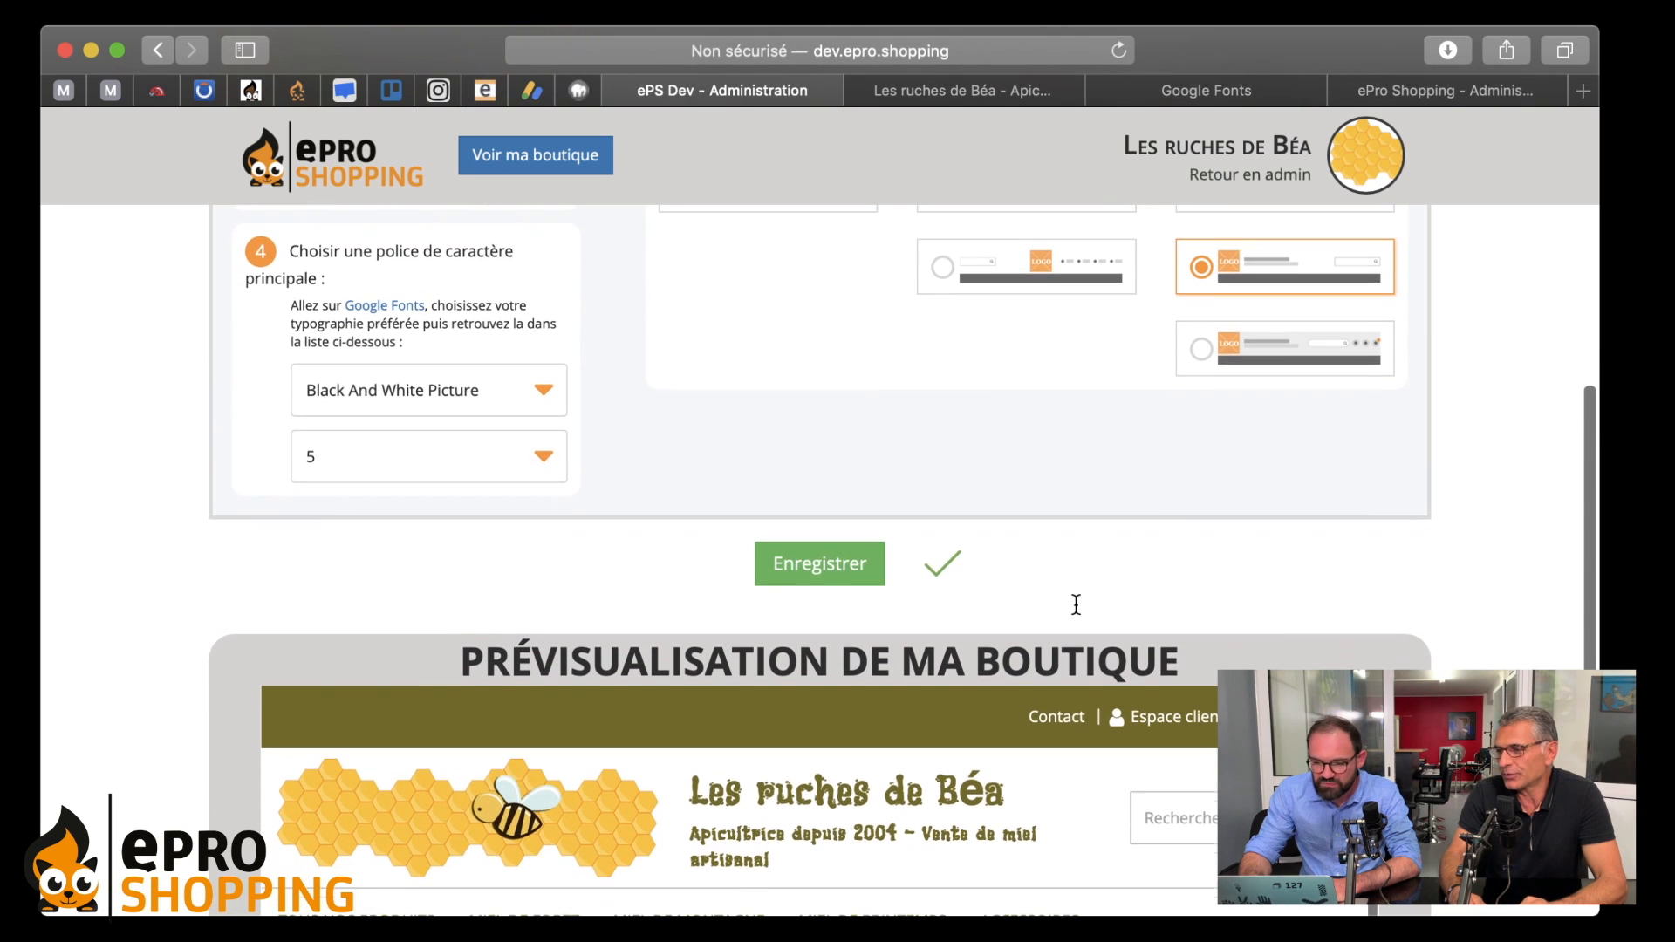
- Pick the Business header layout with the yellow banner and review it in the preview
left_click(1203, 350)
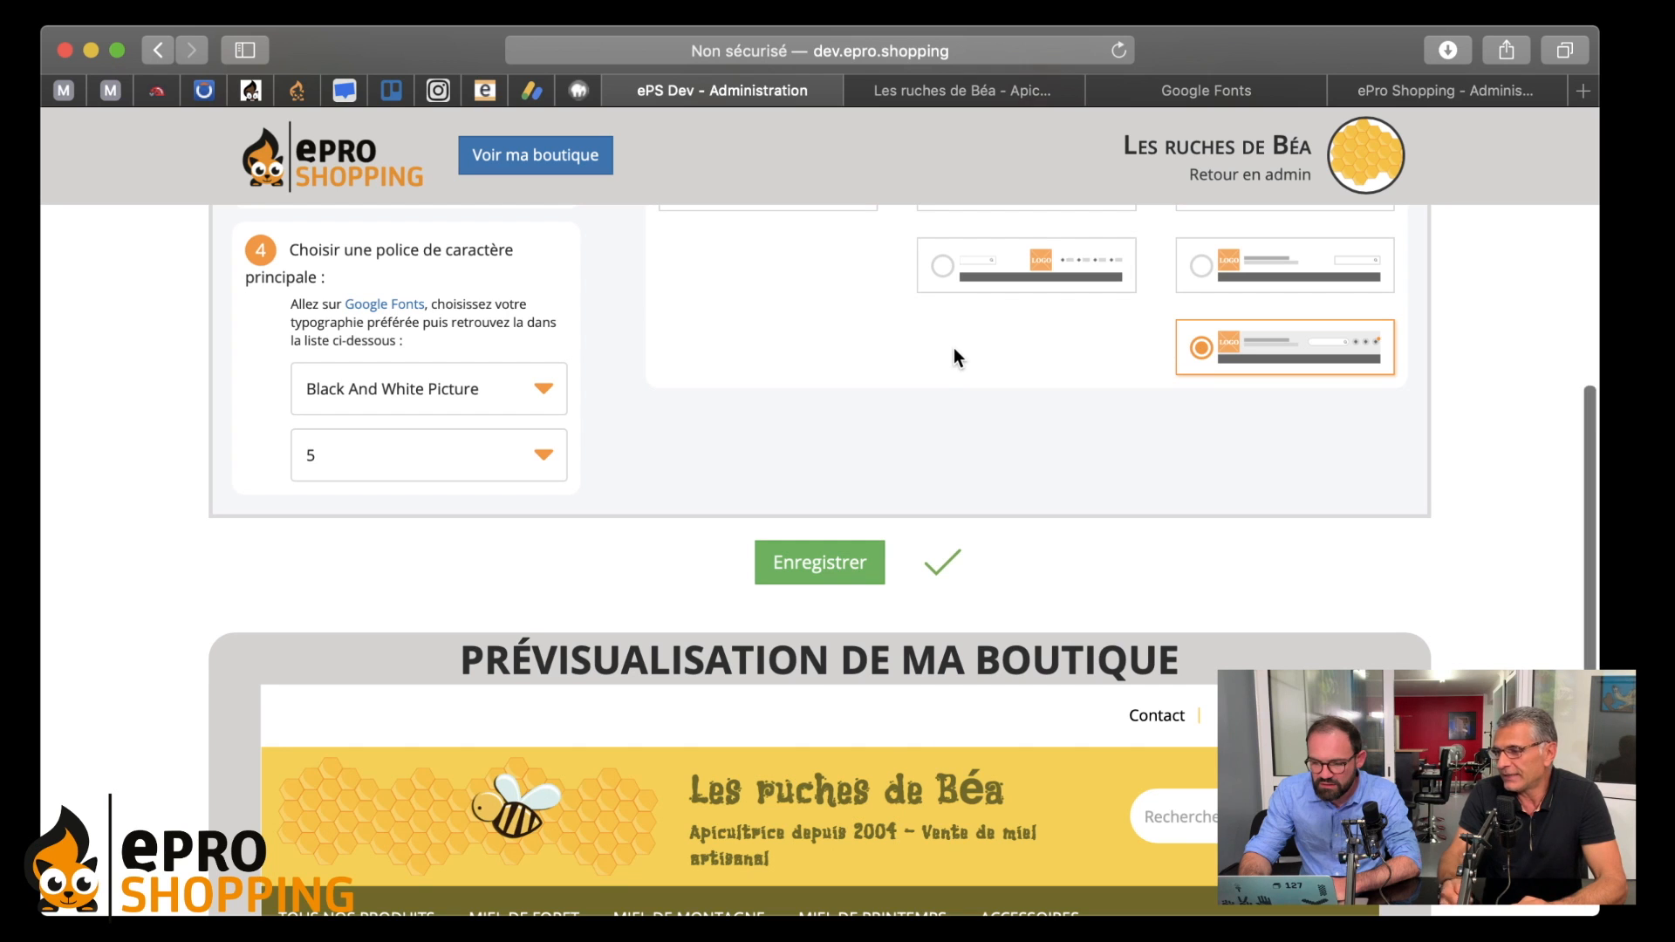
scroll(954, 351, "down", 7)
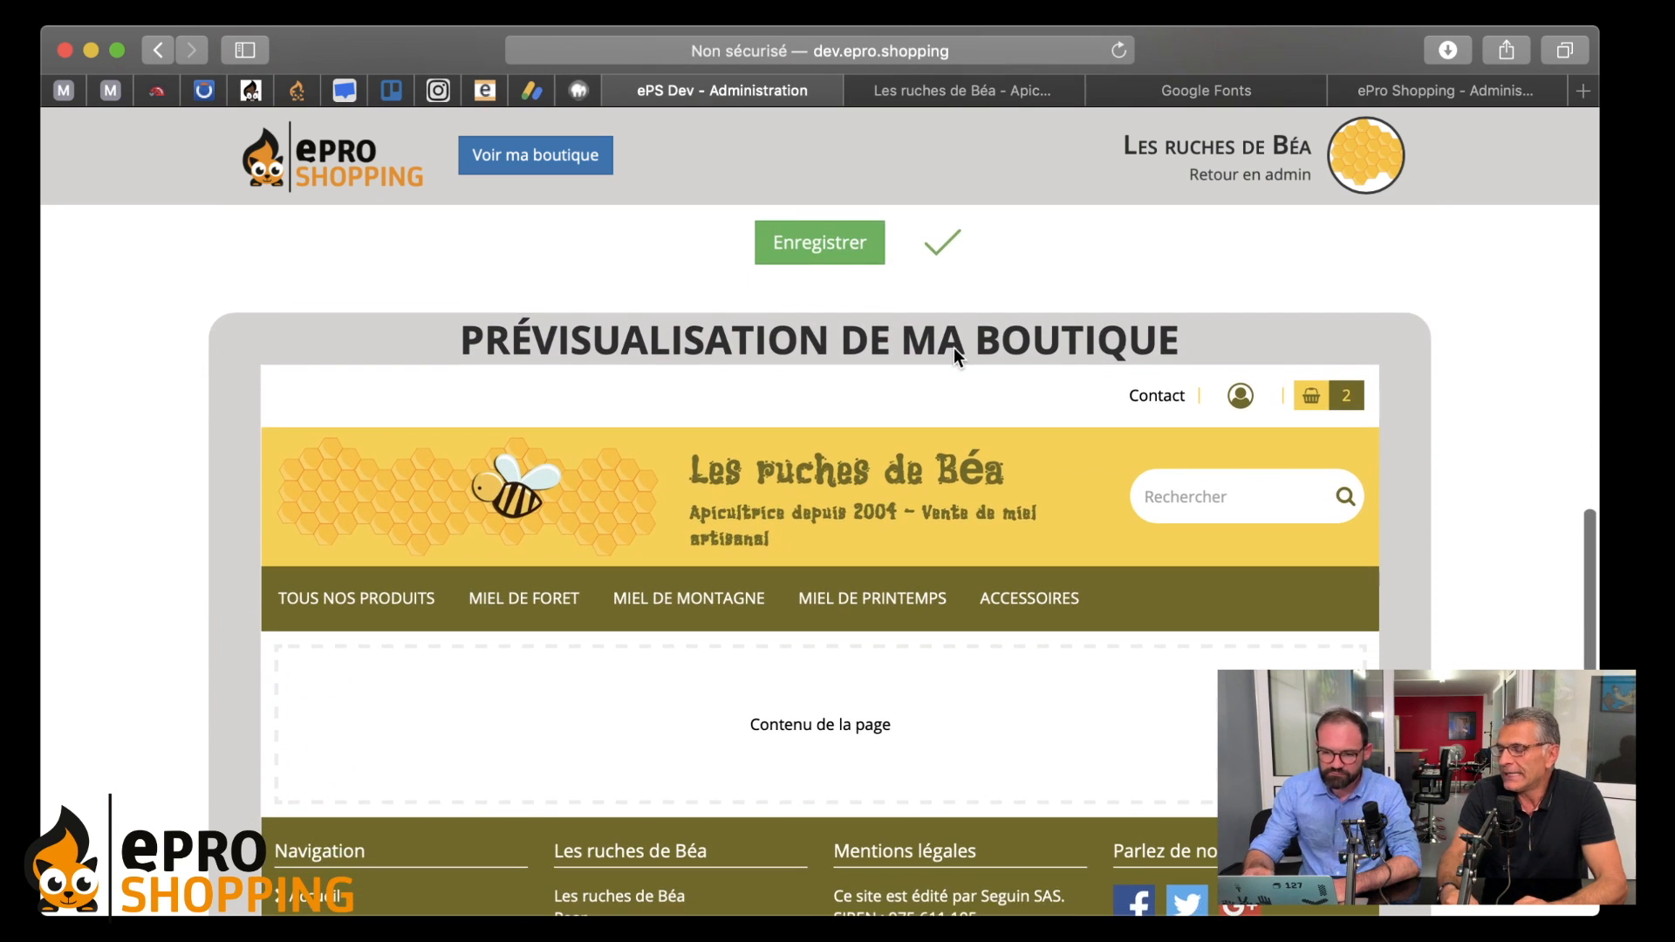
scroll(955, 351, "down", 5)
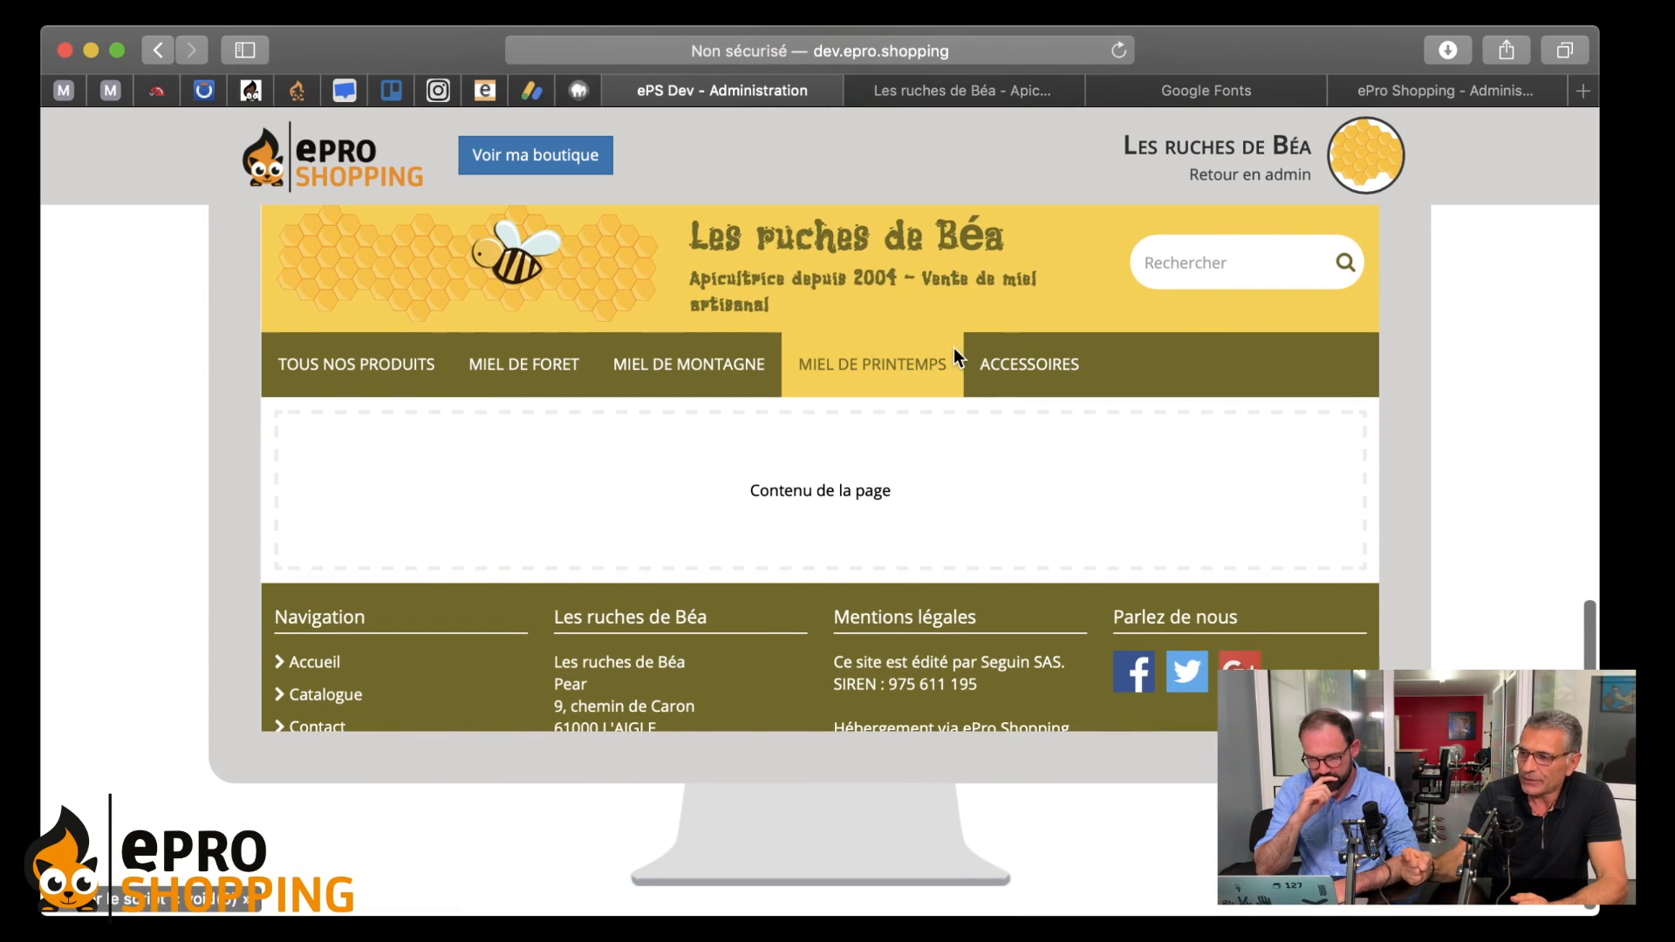
scroll(954, 349, "up", 4)
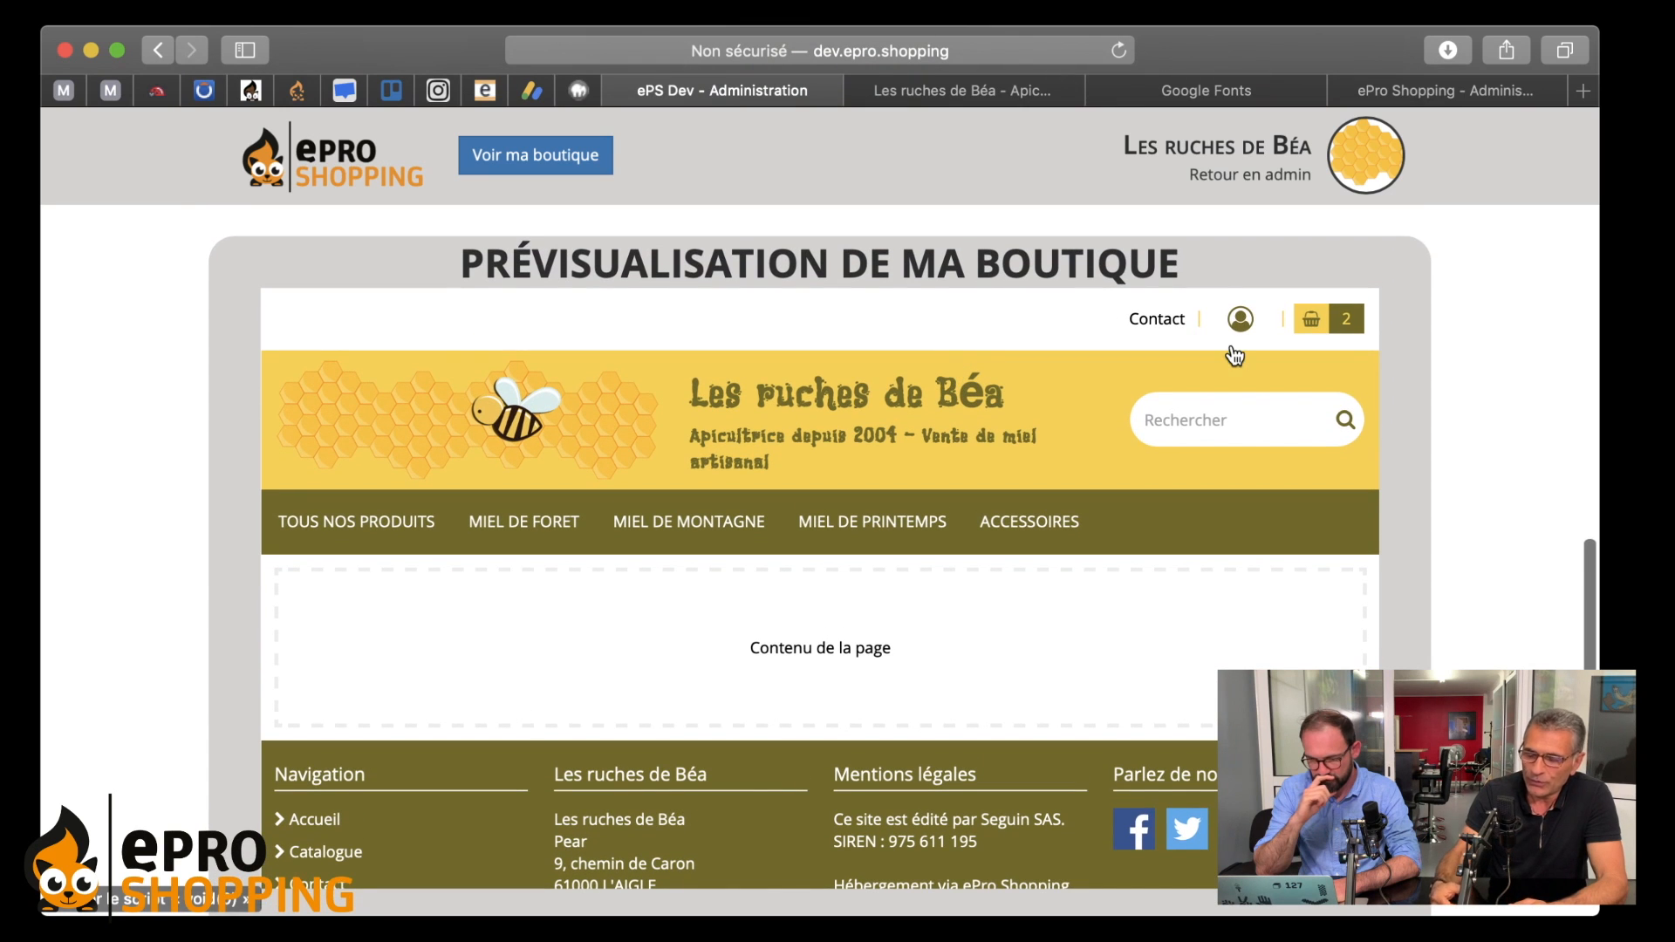
scroll(1468, 427, "up", 1)
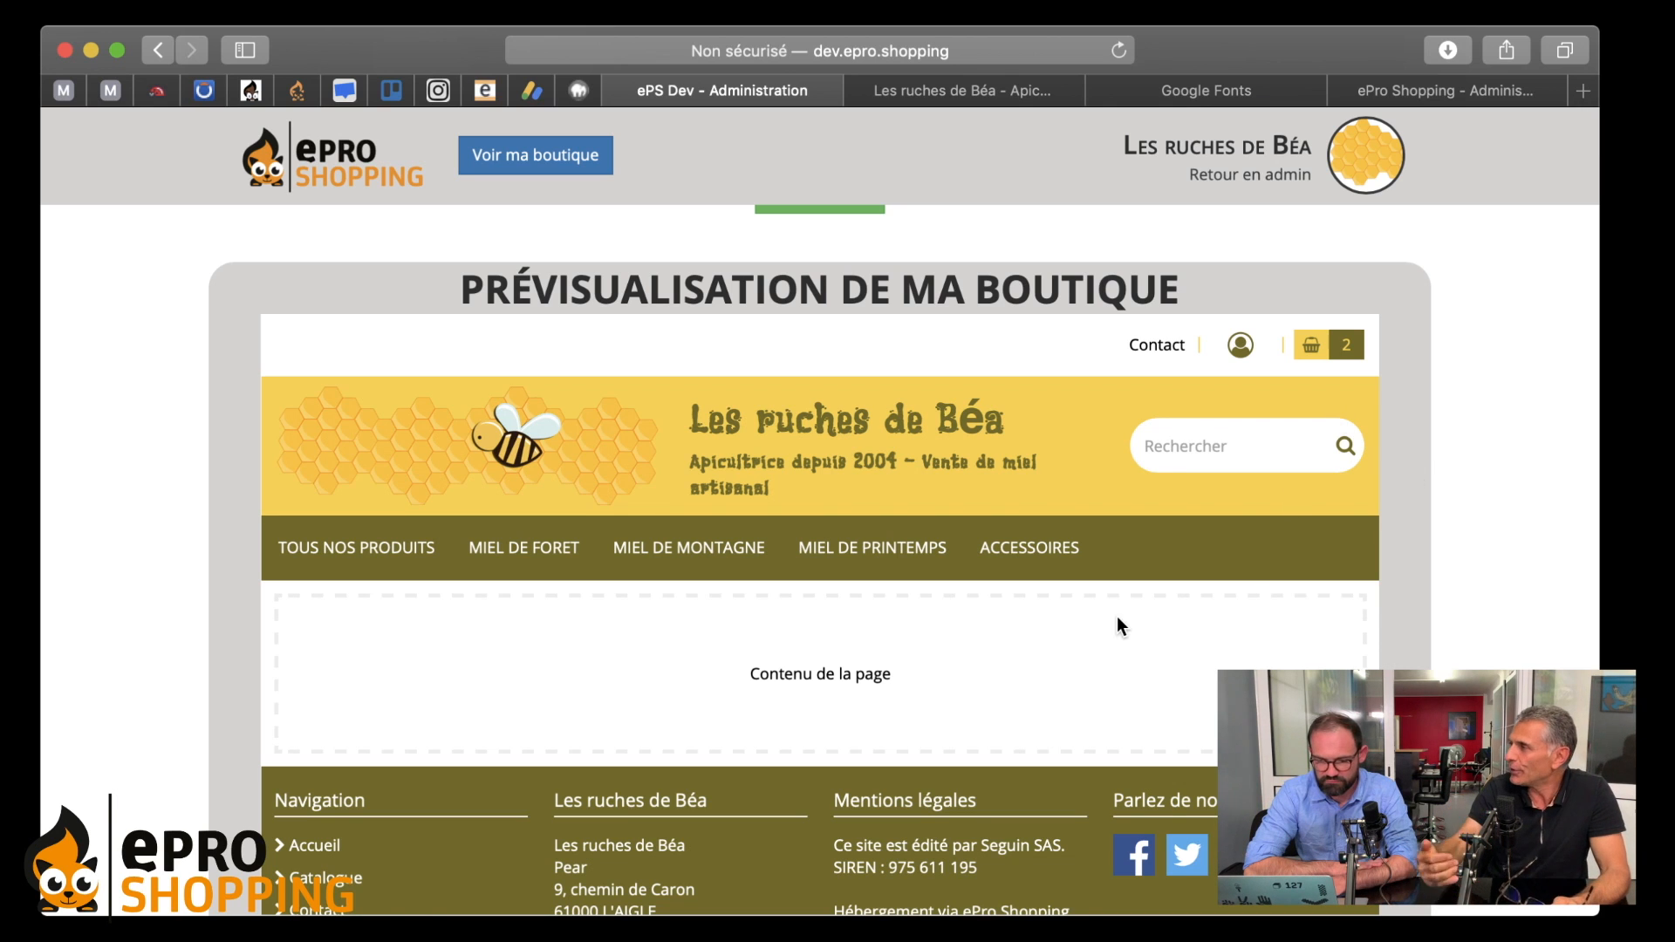
scroll(1117, 616, "up", 1)
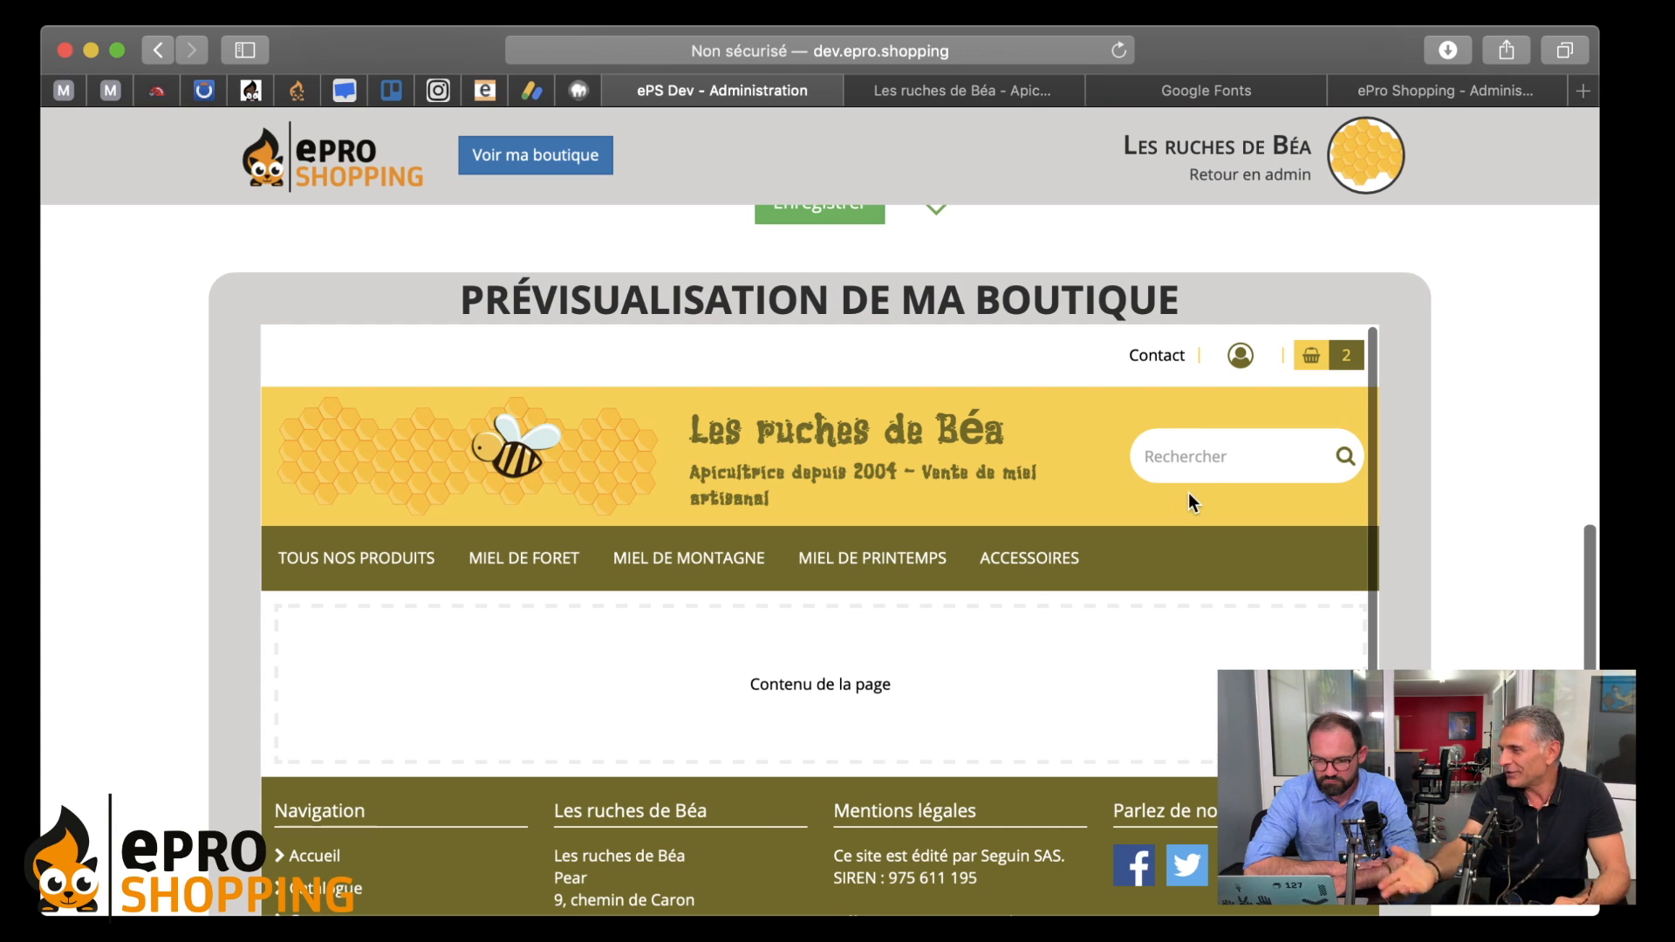
scroll(1176, 674, "down", 1)
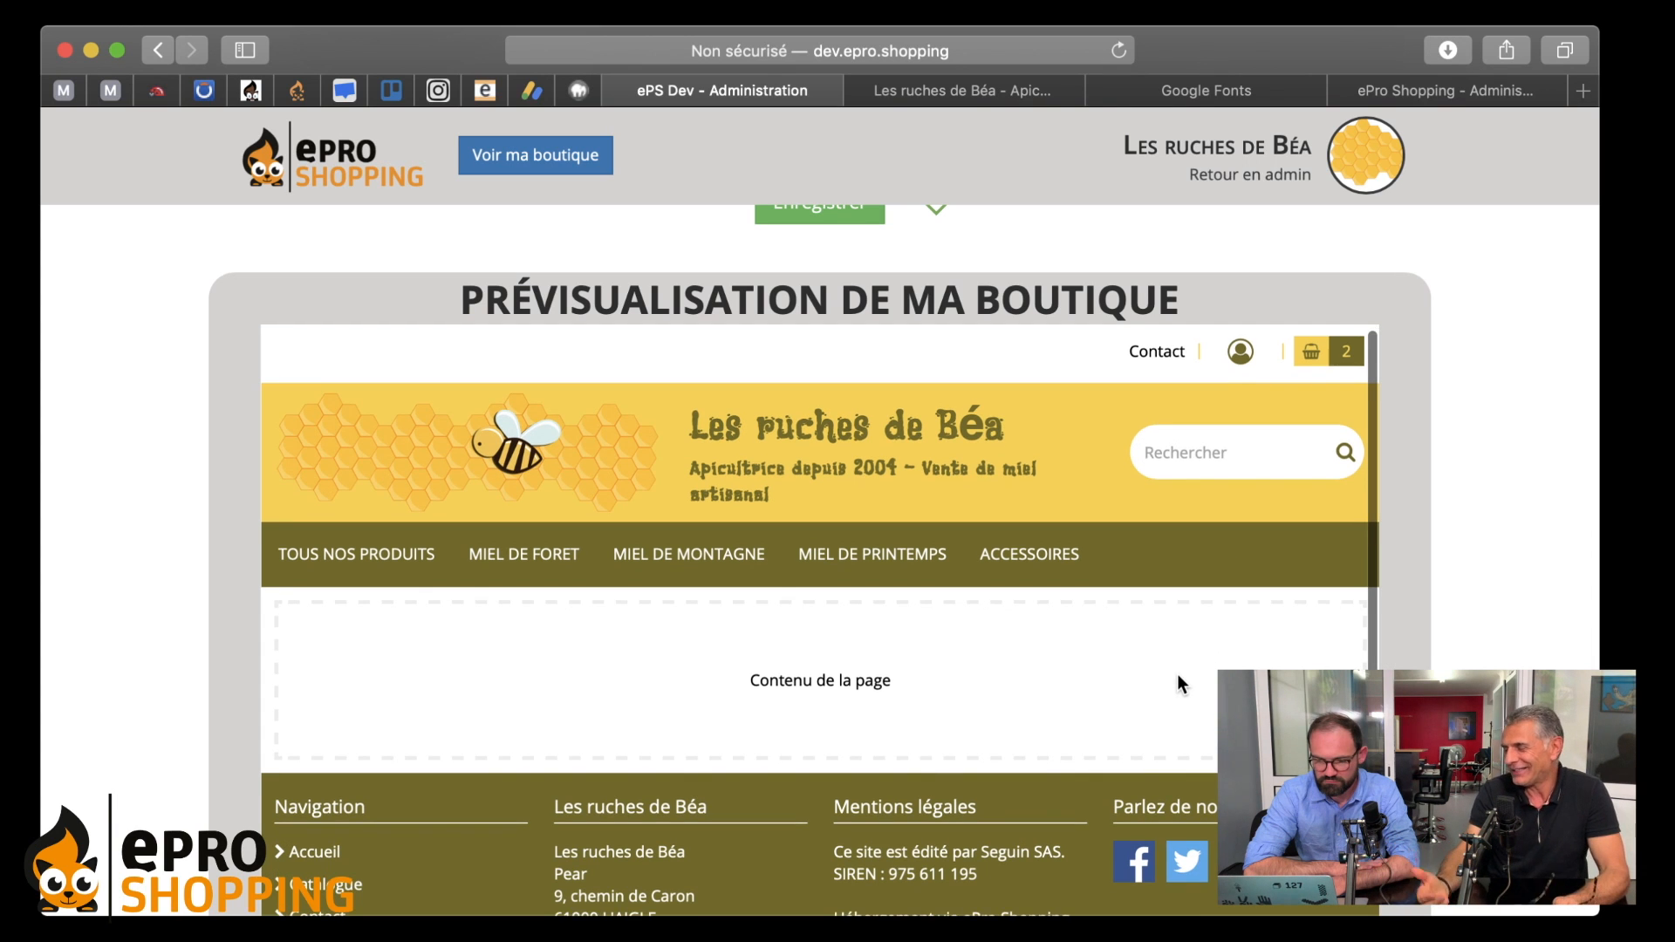
scroll(1177, 683, "down", 1)
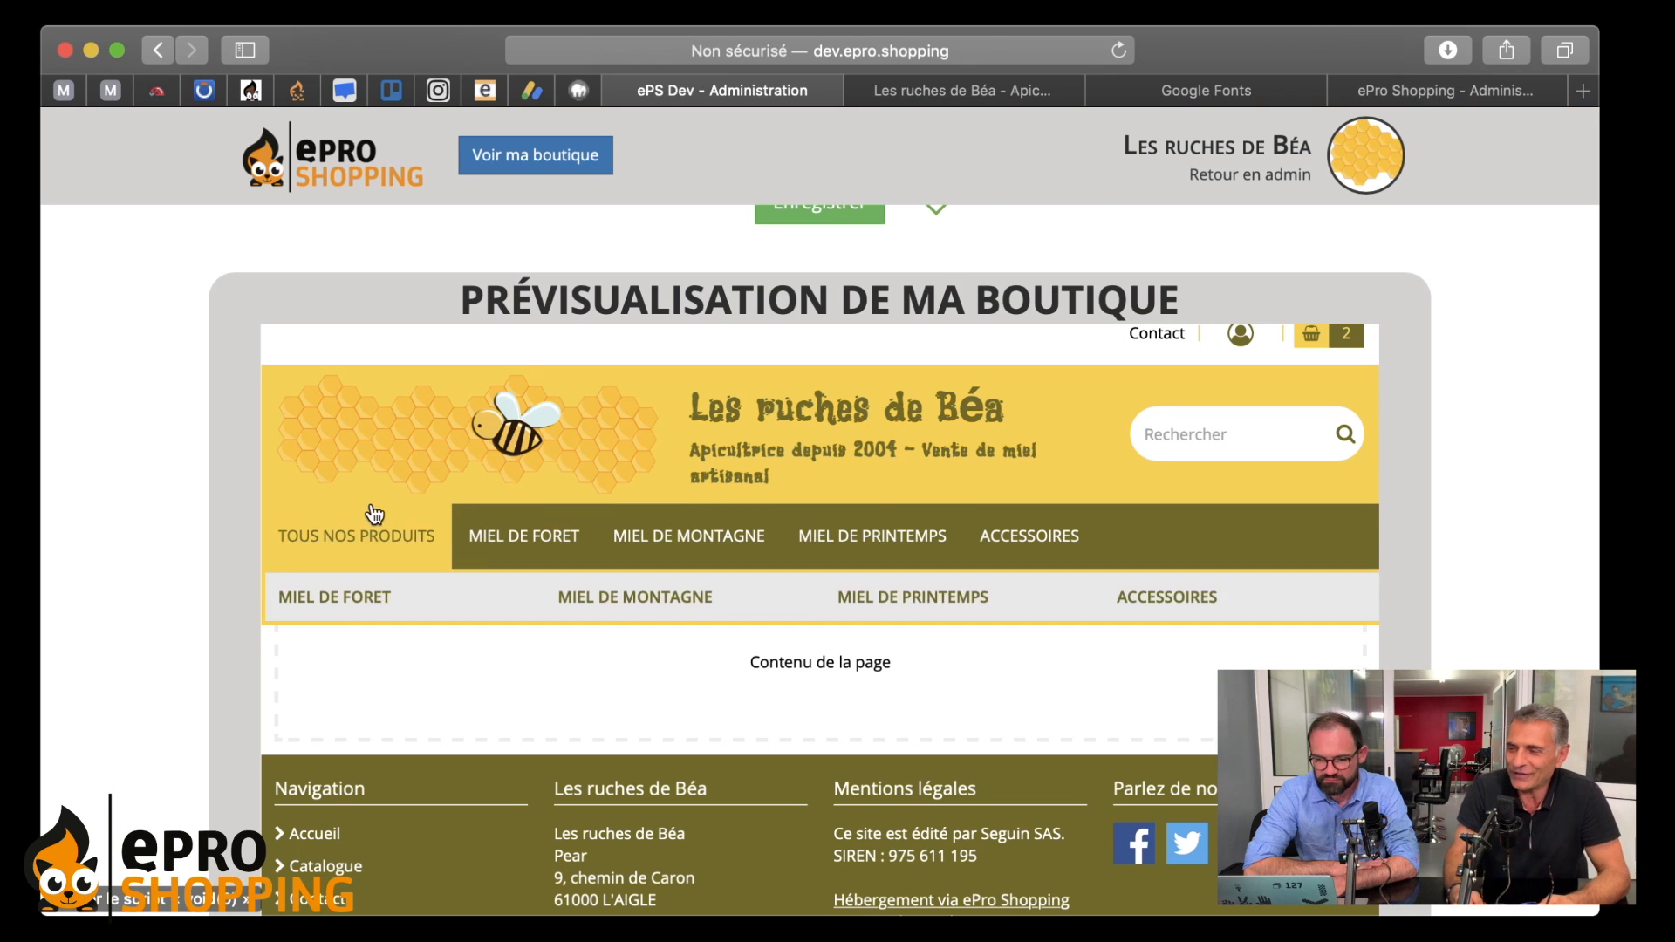
scroll(1030, 398, "up", 2)
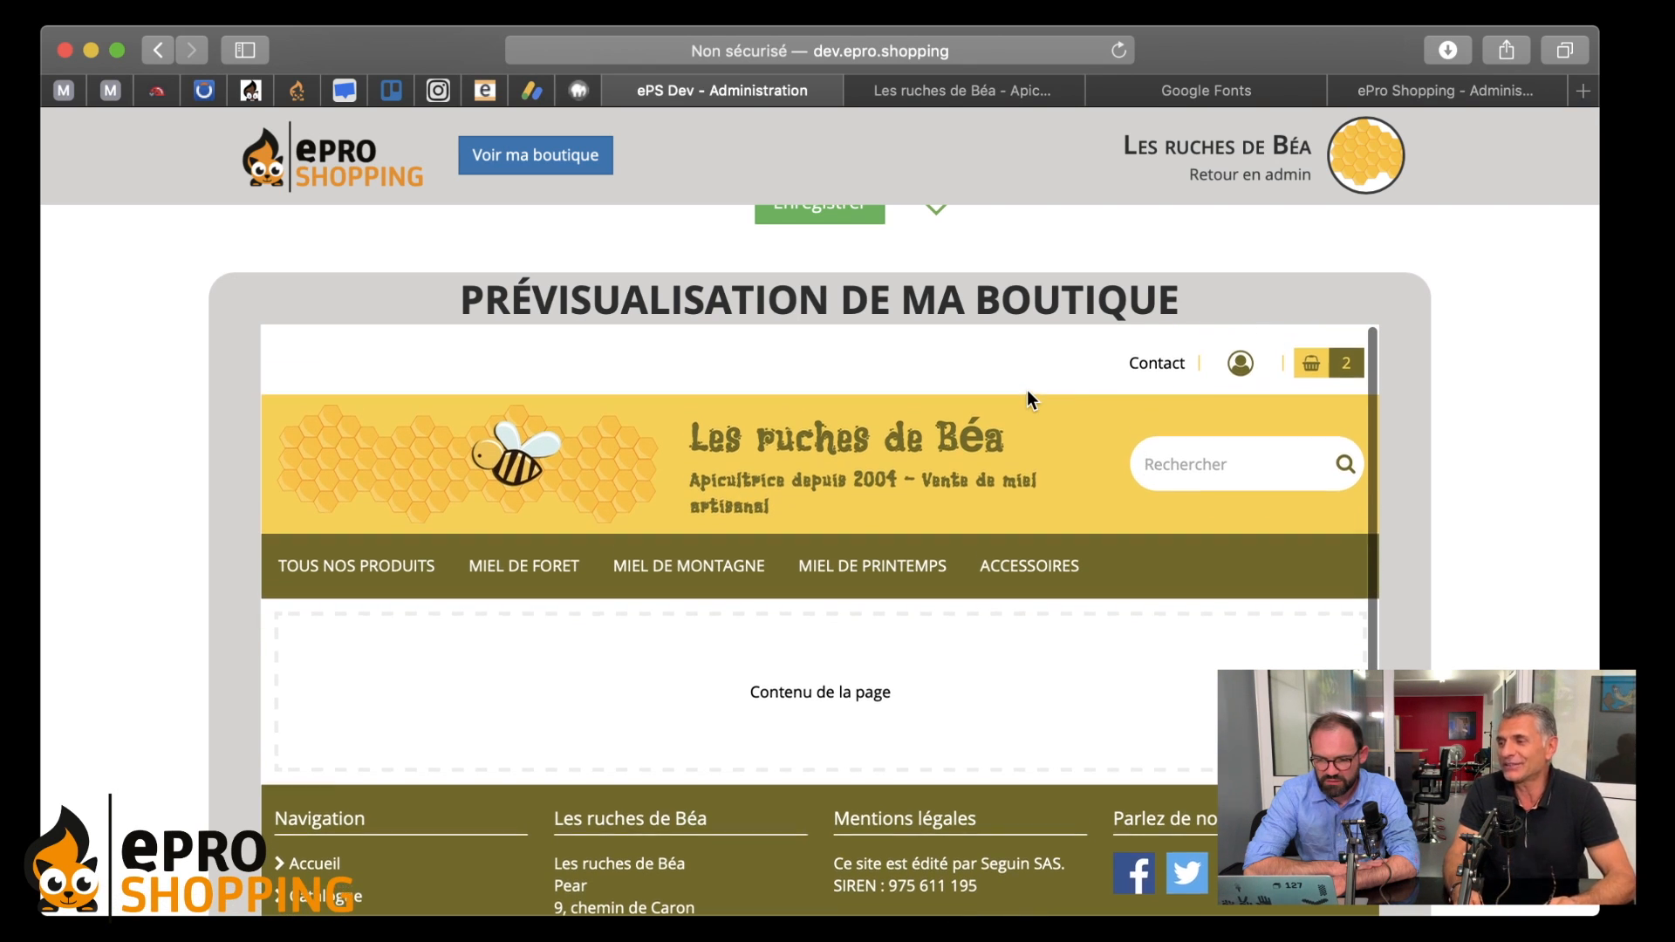
scroll(1052, 319, "up", 5)
- Save the header settings with Enregistrer and open the storefront via Voir ma boutique
left_click(846, 427)
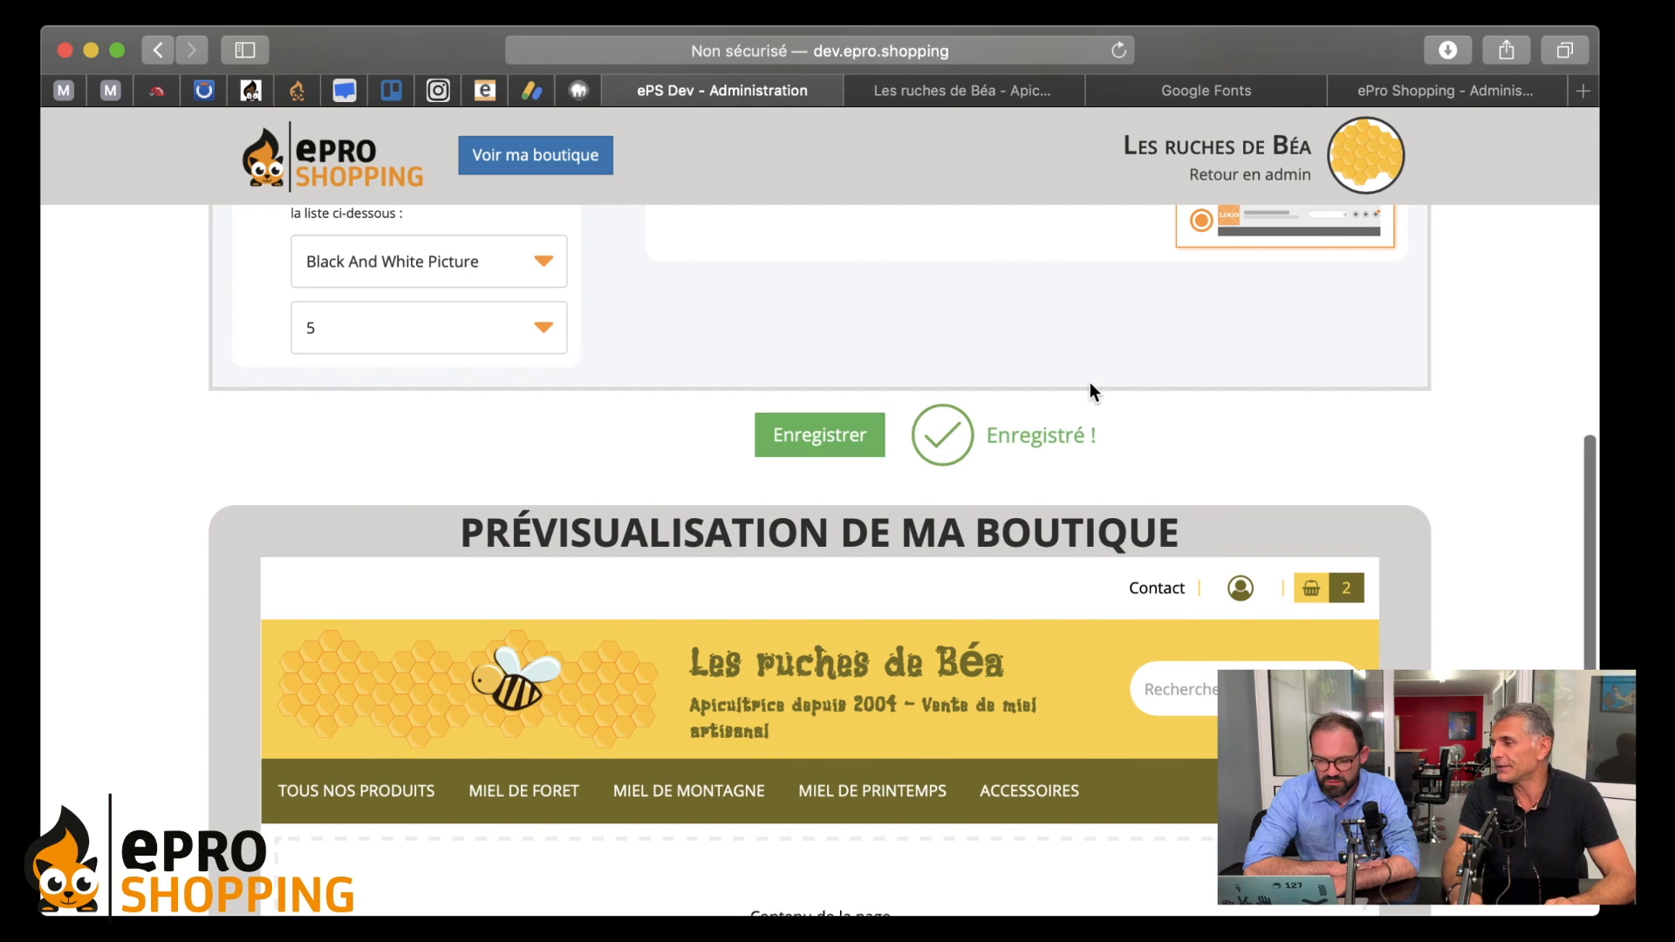
scroll(1091, 384, "down", 2)
scroll(1041, 296, "up", 10)
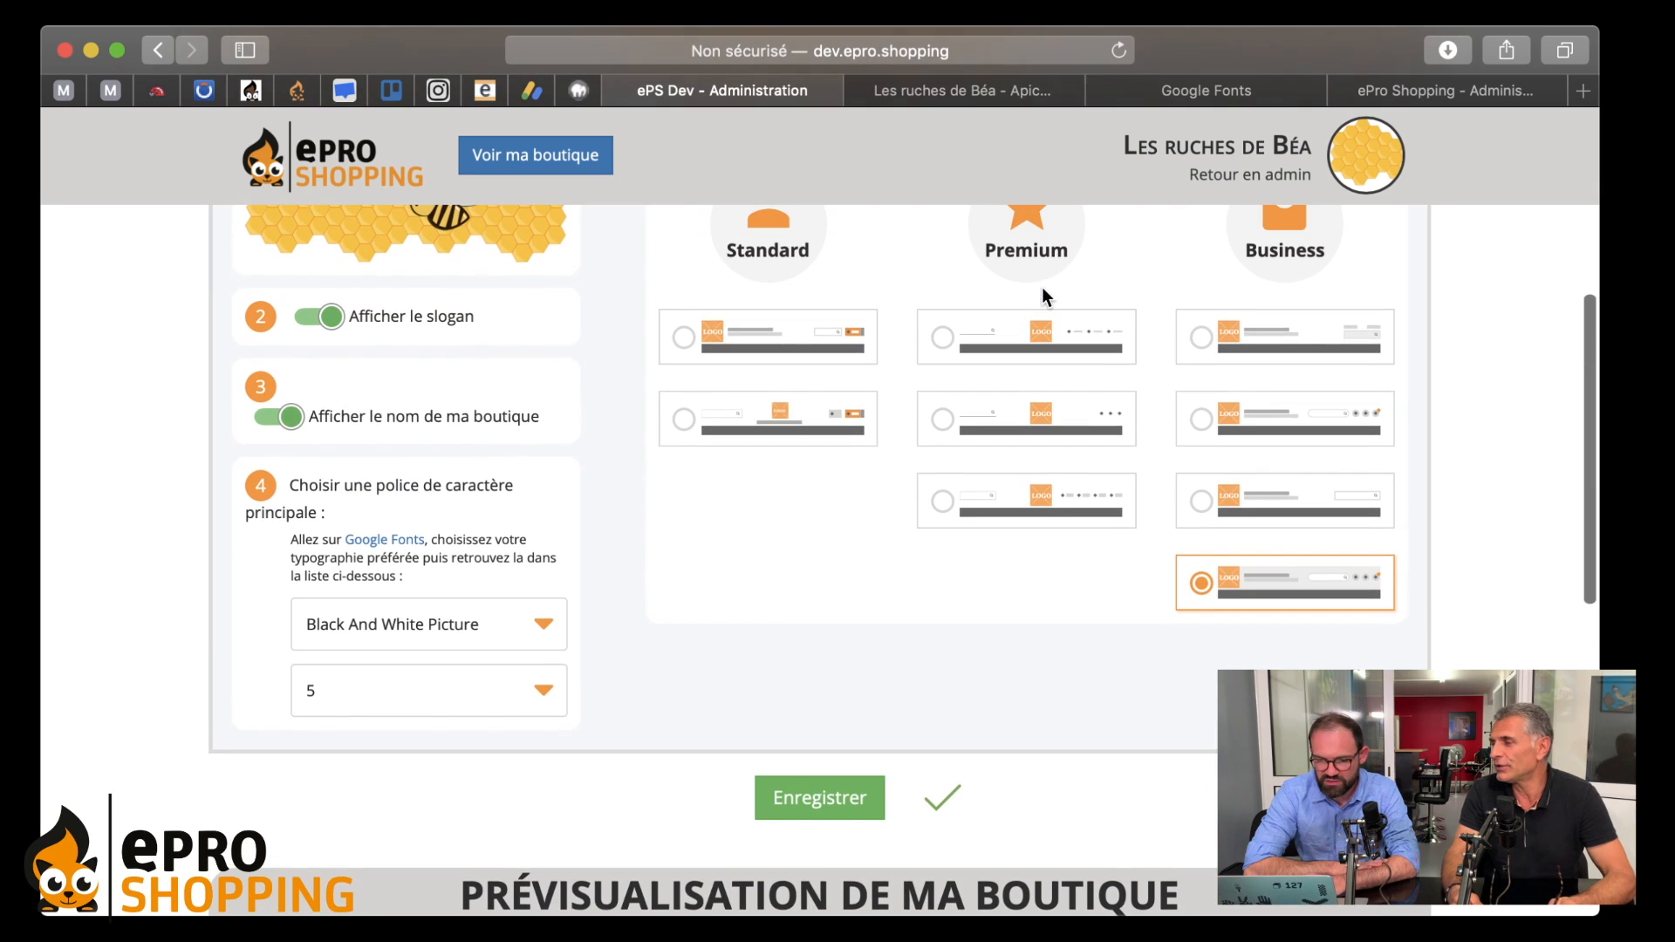
left_click(574, 163)
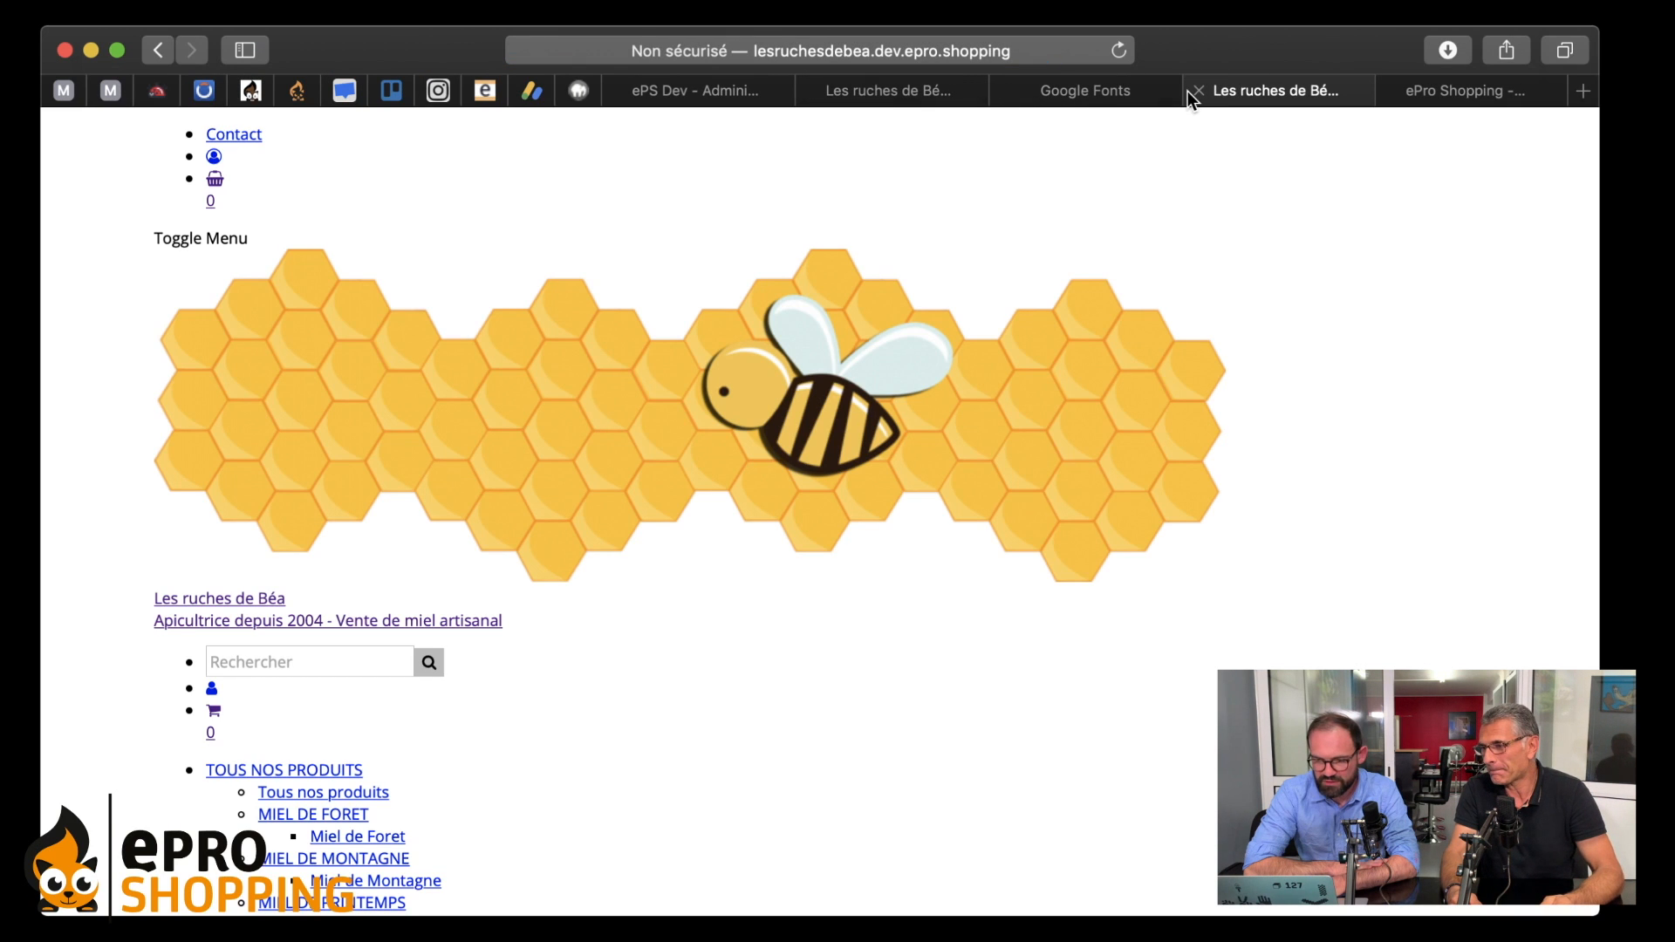
- Close the unstyled shop tab and go back to the Les ruches de Béa tab
left_click(1193, 90)
left_click(904, 91)
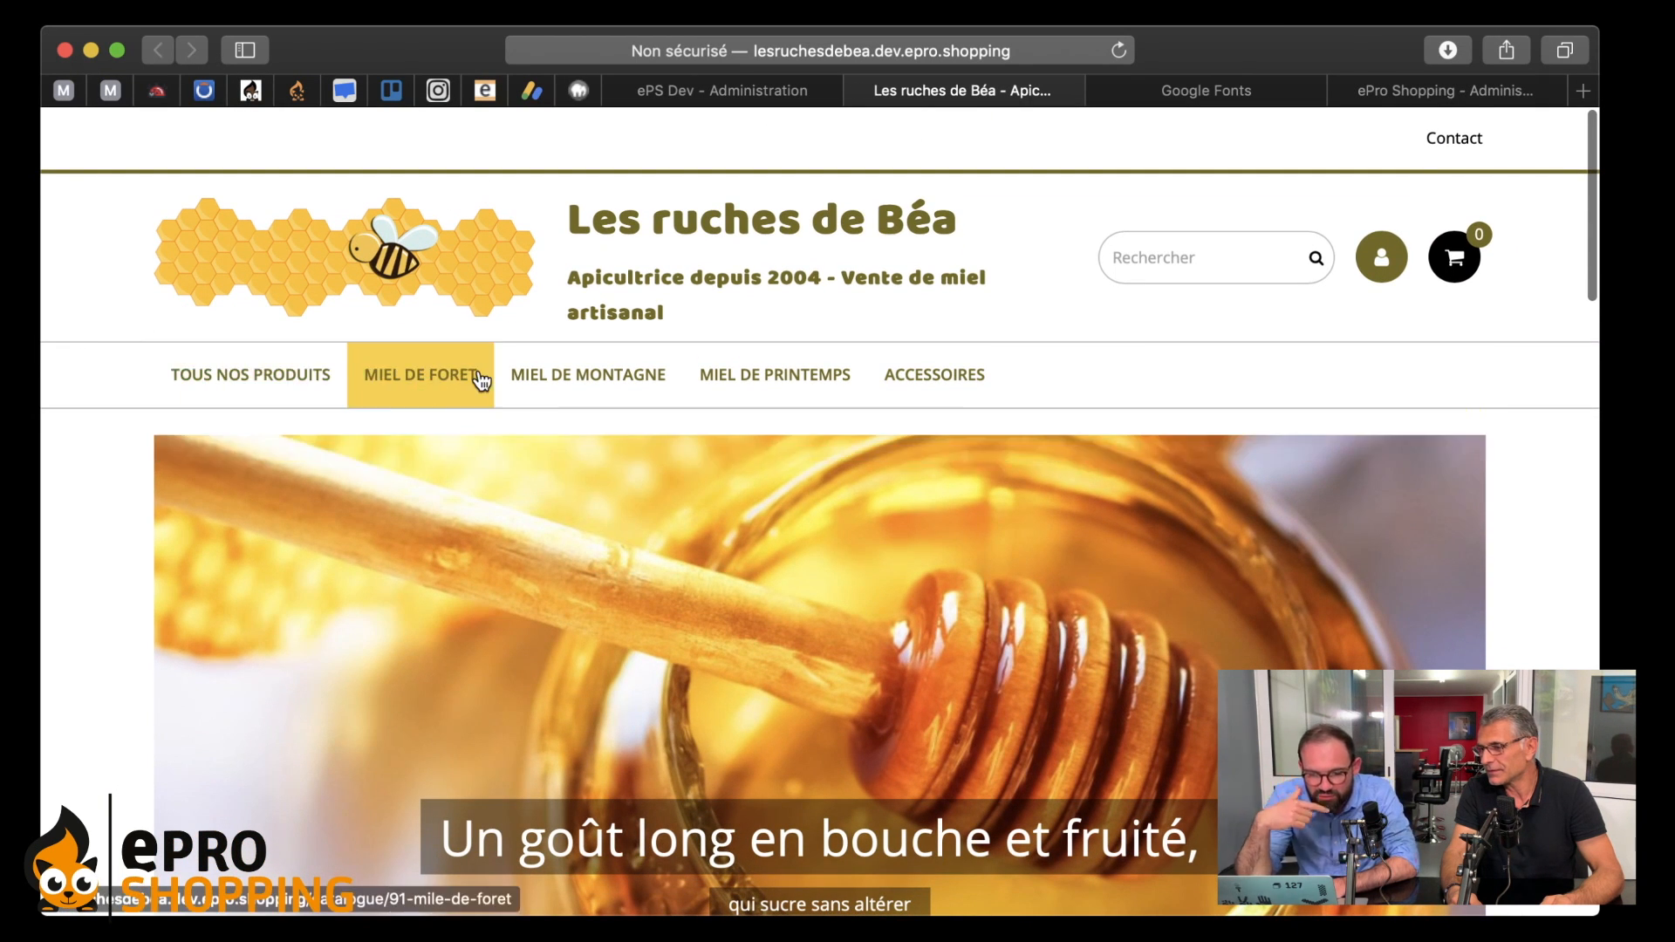
scroll(157, 256, "down", 2)
scroll(157, 255, "up", 2)
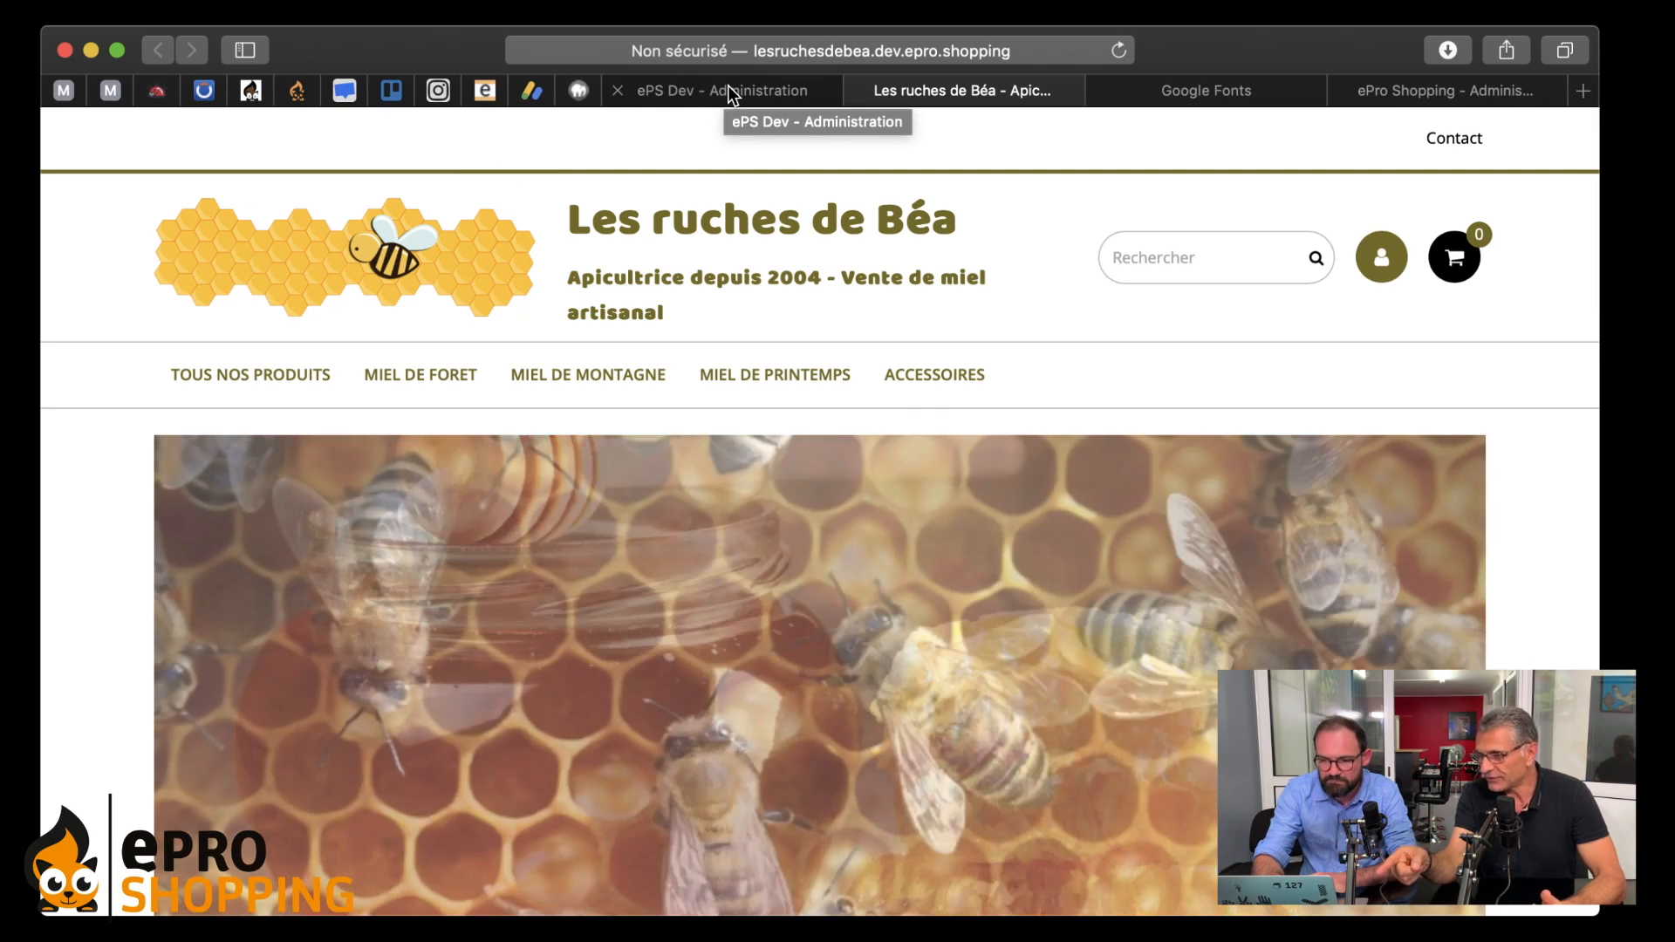
scroll(785, 359, "down", 5)
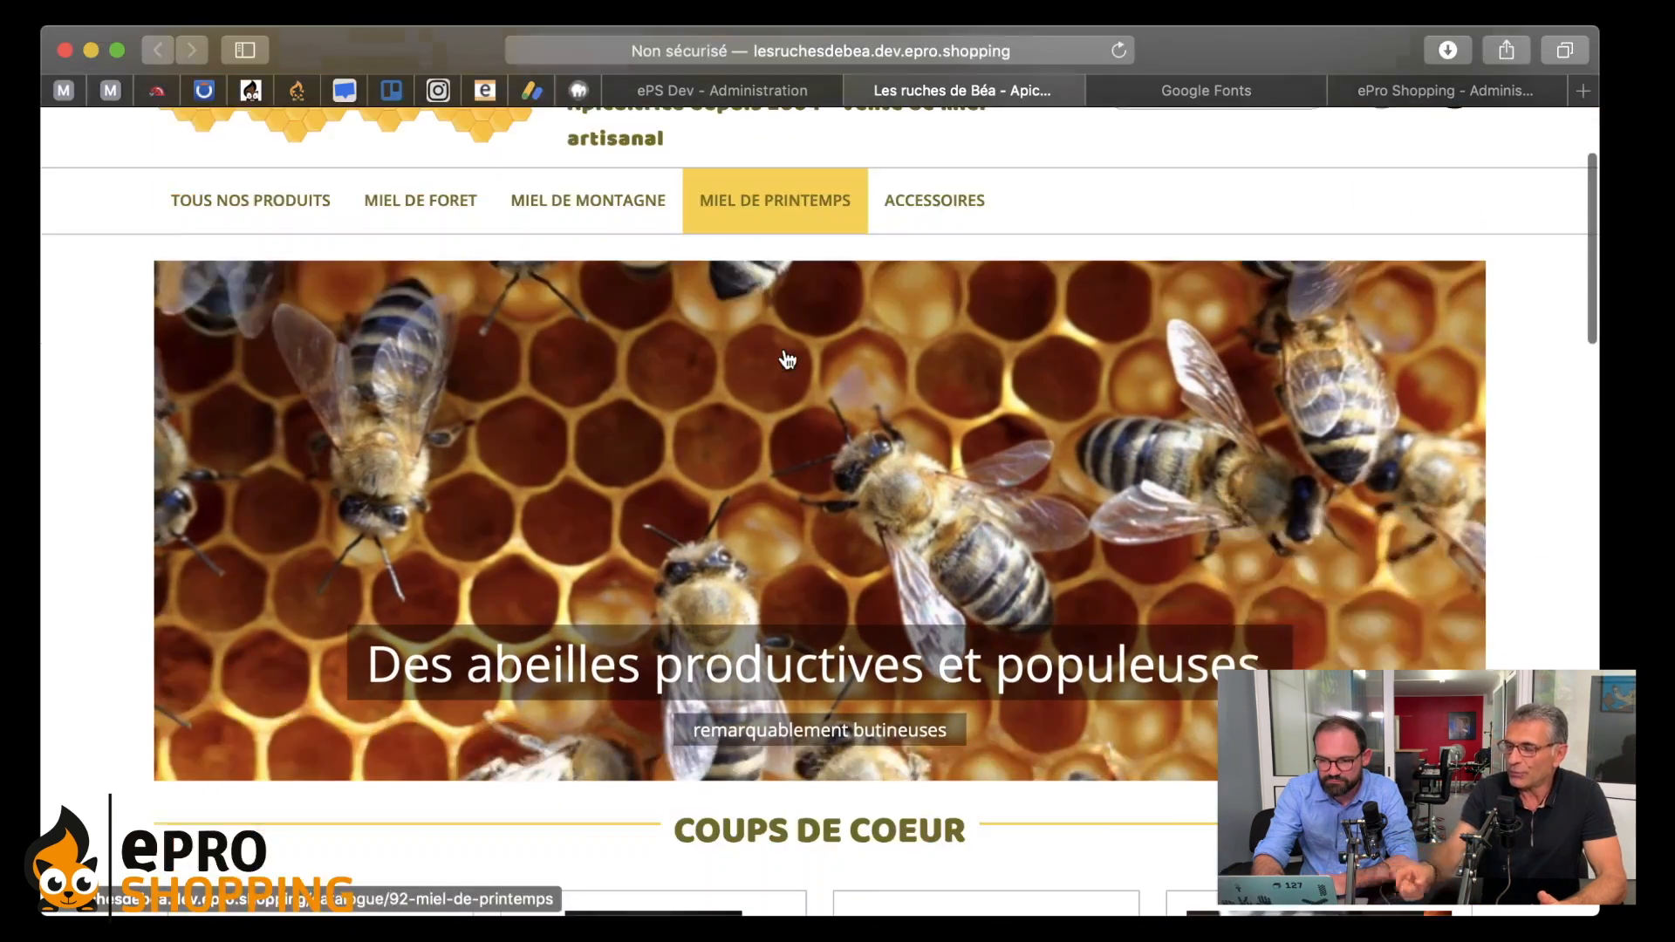
scroll(787, 358, "down", 1)
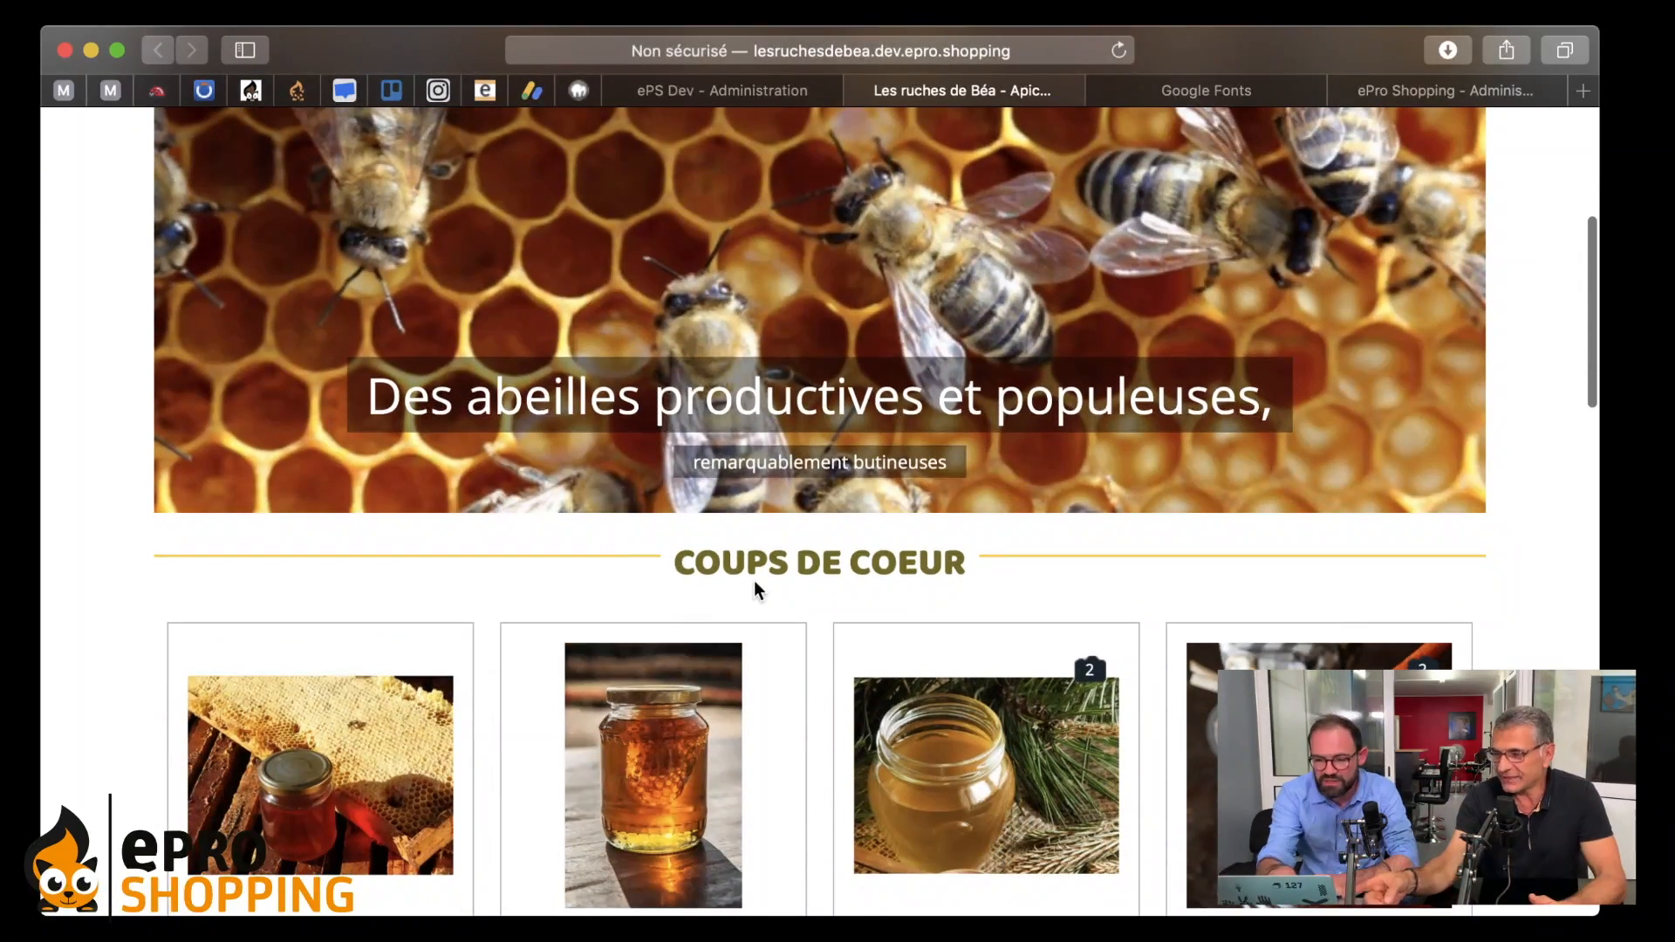
scroll(917, 551, "down", 3)
- Browse the home page past the COUPS DE COEUR heading and back up to the header
left_click_drag(677, 349, 964, 349)
left_click(837, 374)
scroll(835, 383, "down", 8)
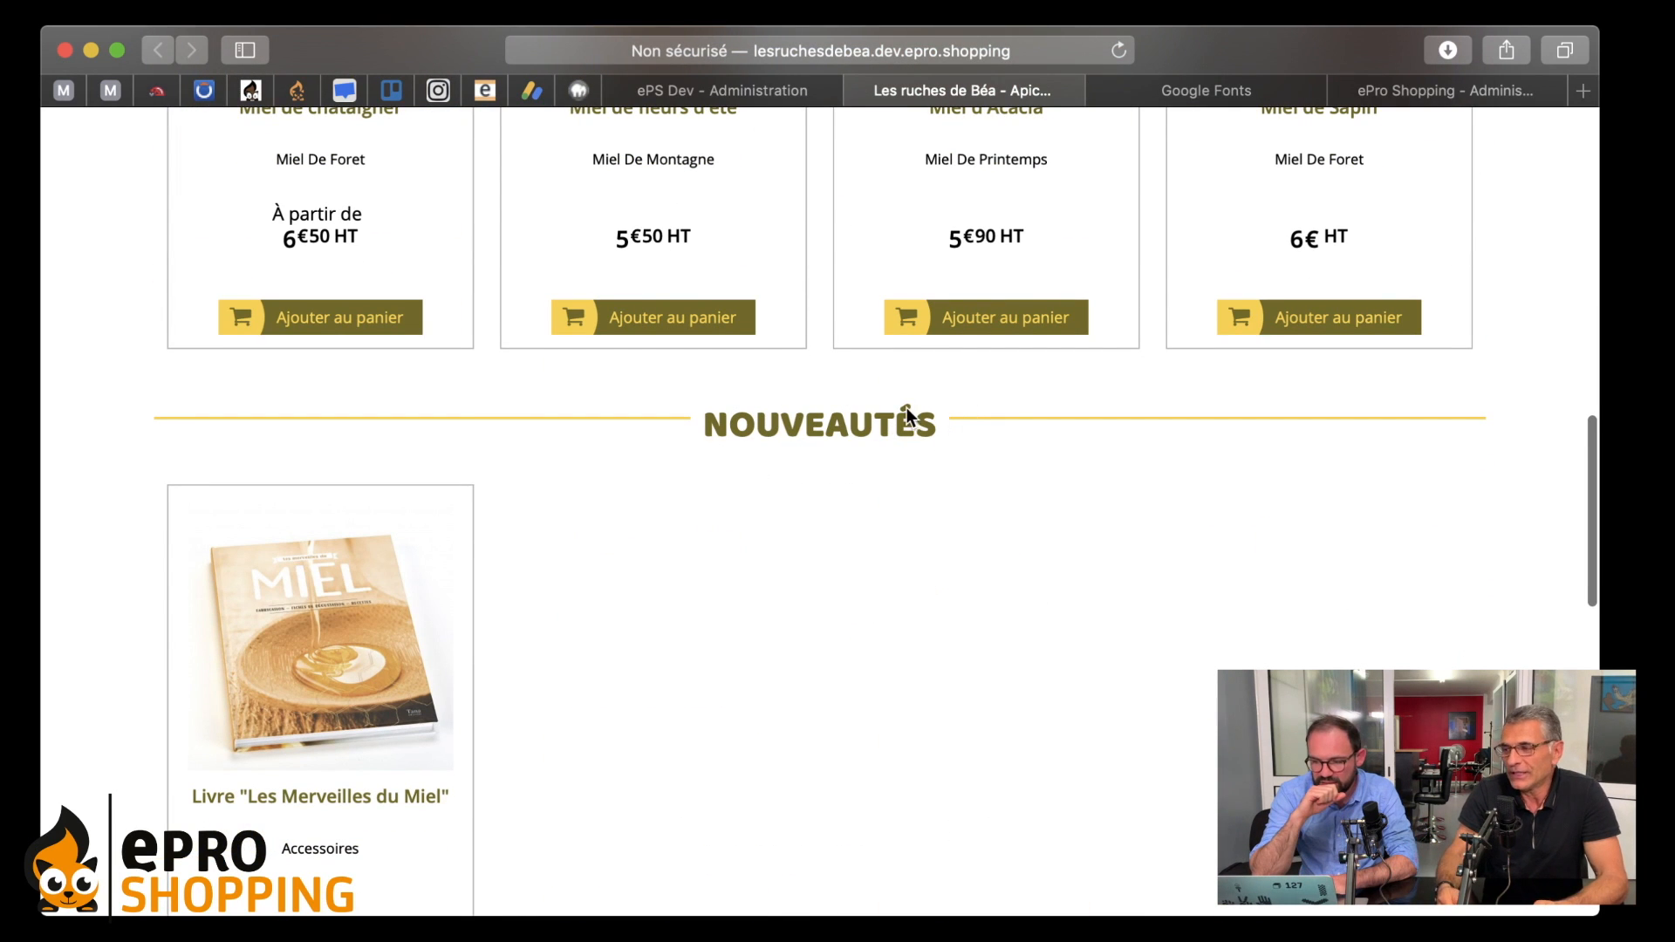
scroll(776, 559, "down", 6)
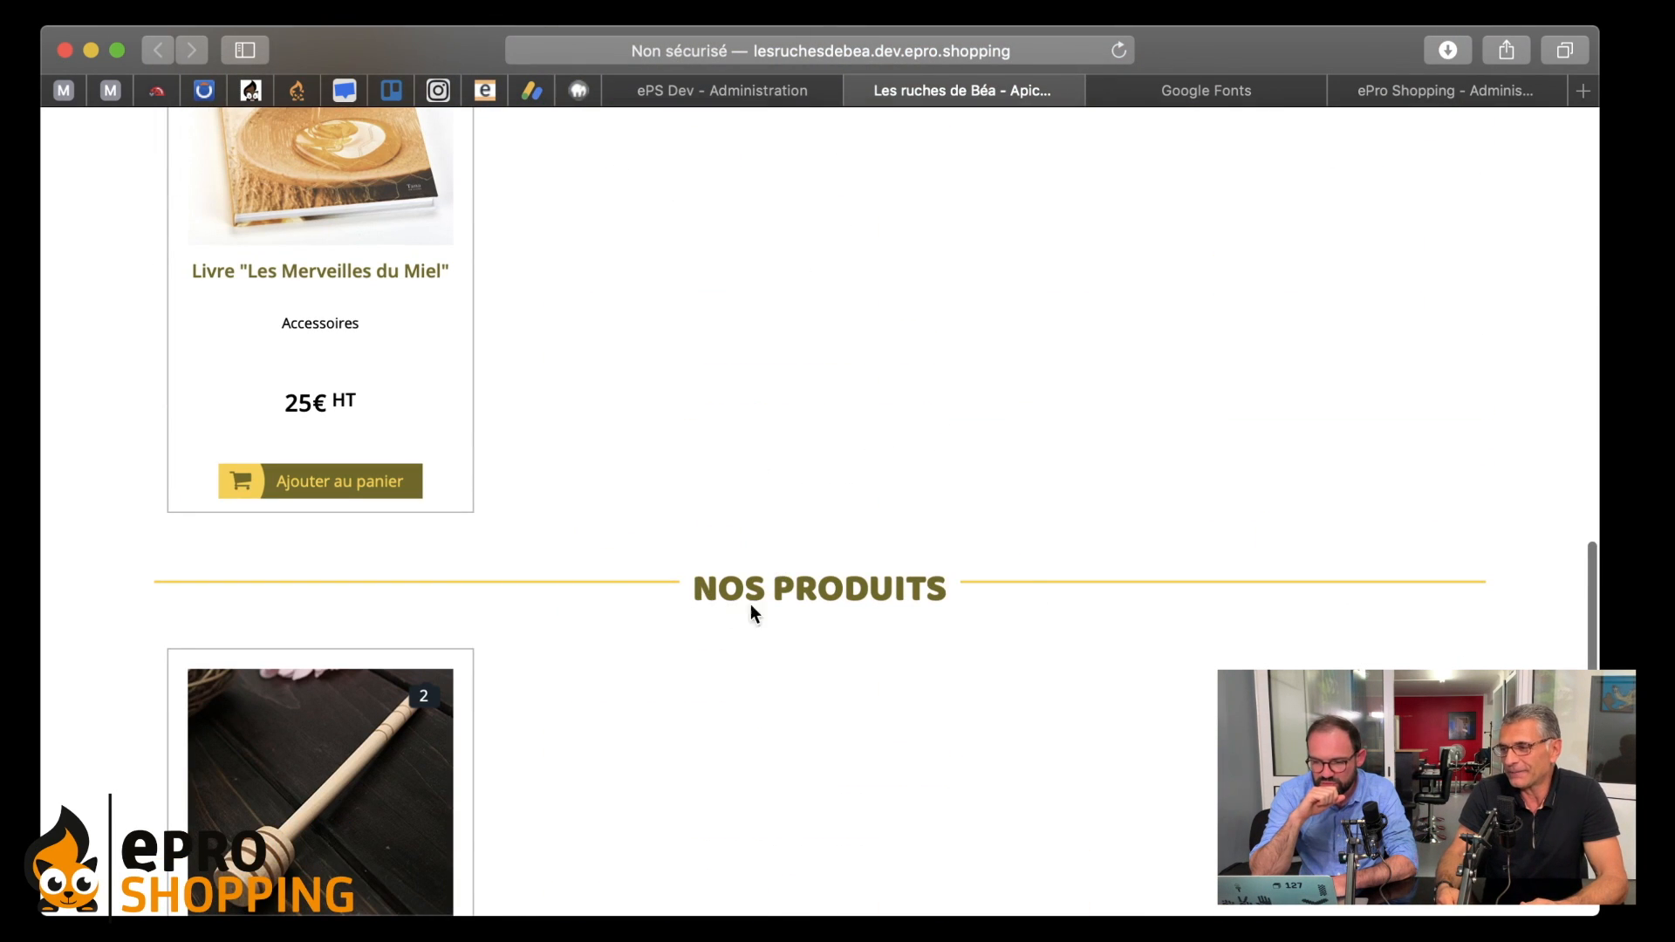
scroll(1017, 573, "down", 7)
scroll(1003, 567, "up", 2)
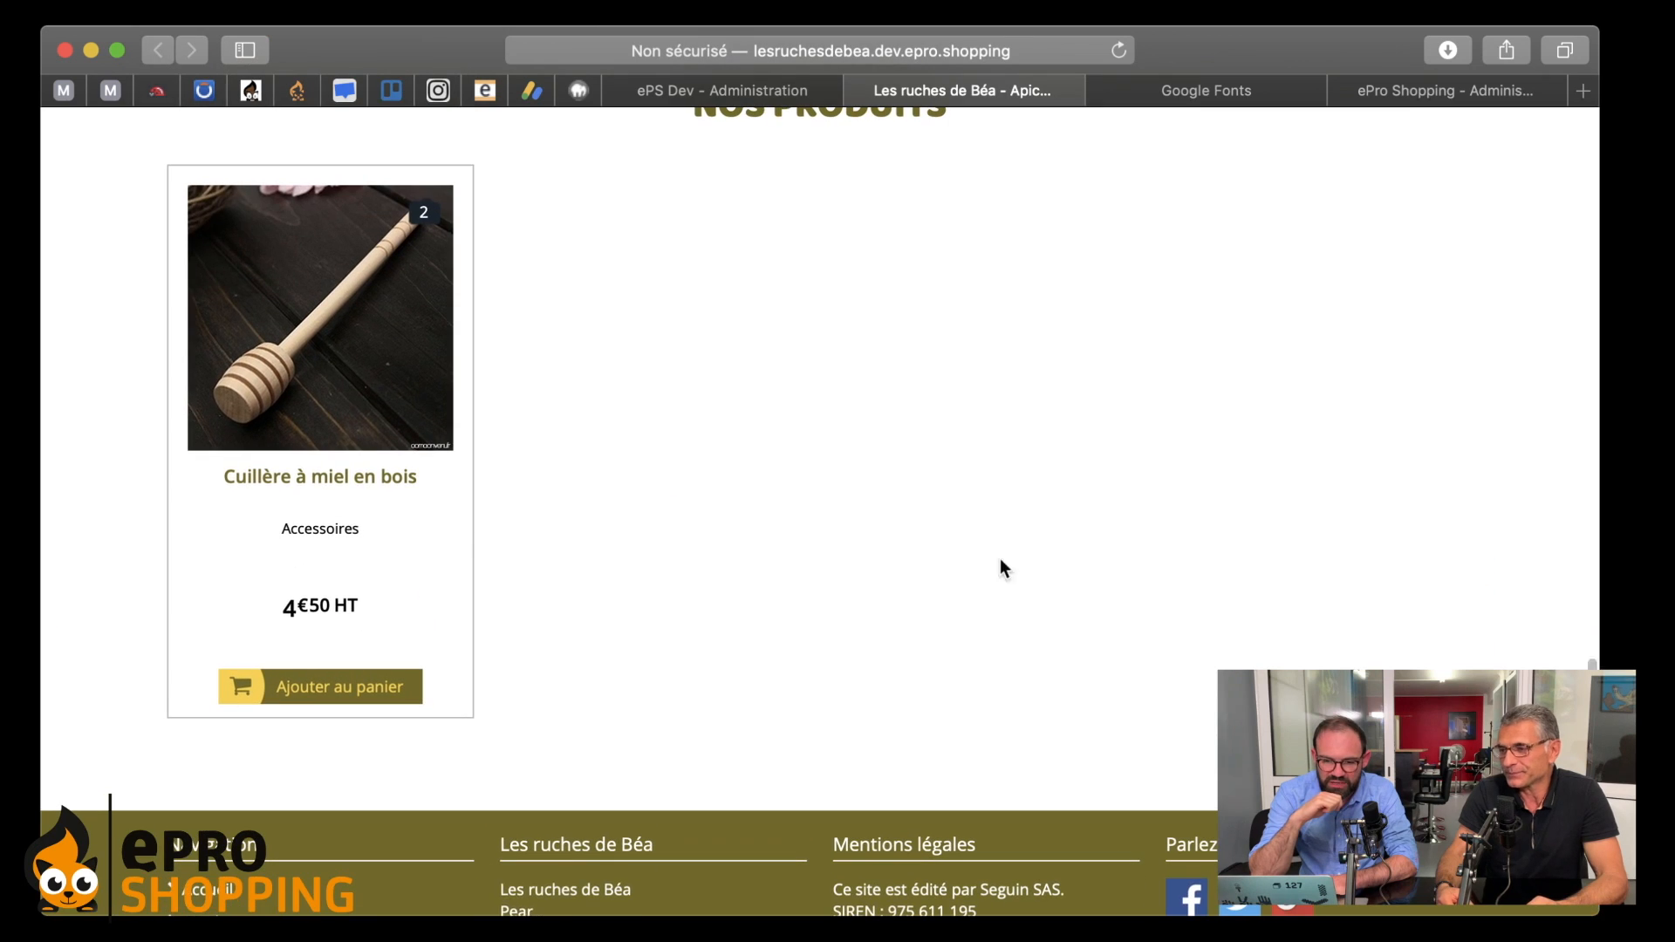
scroll(800, 456, "up", 15)
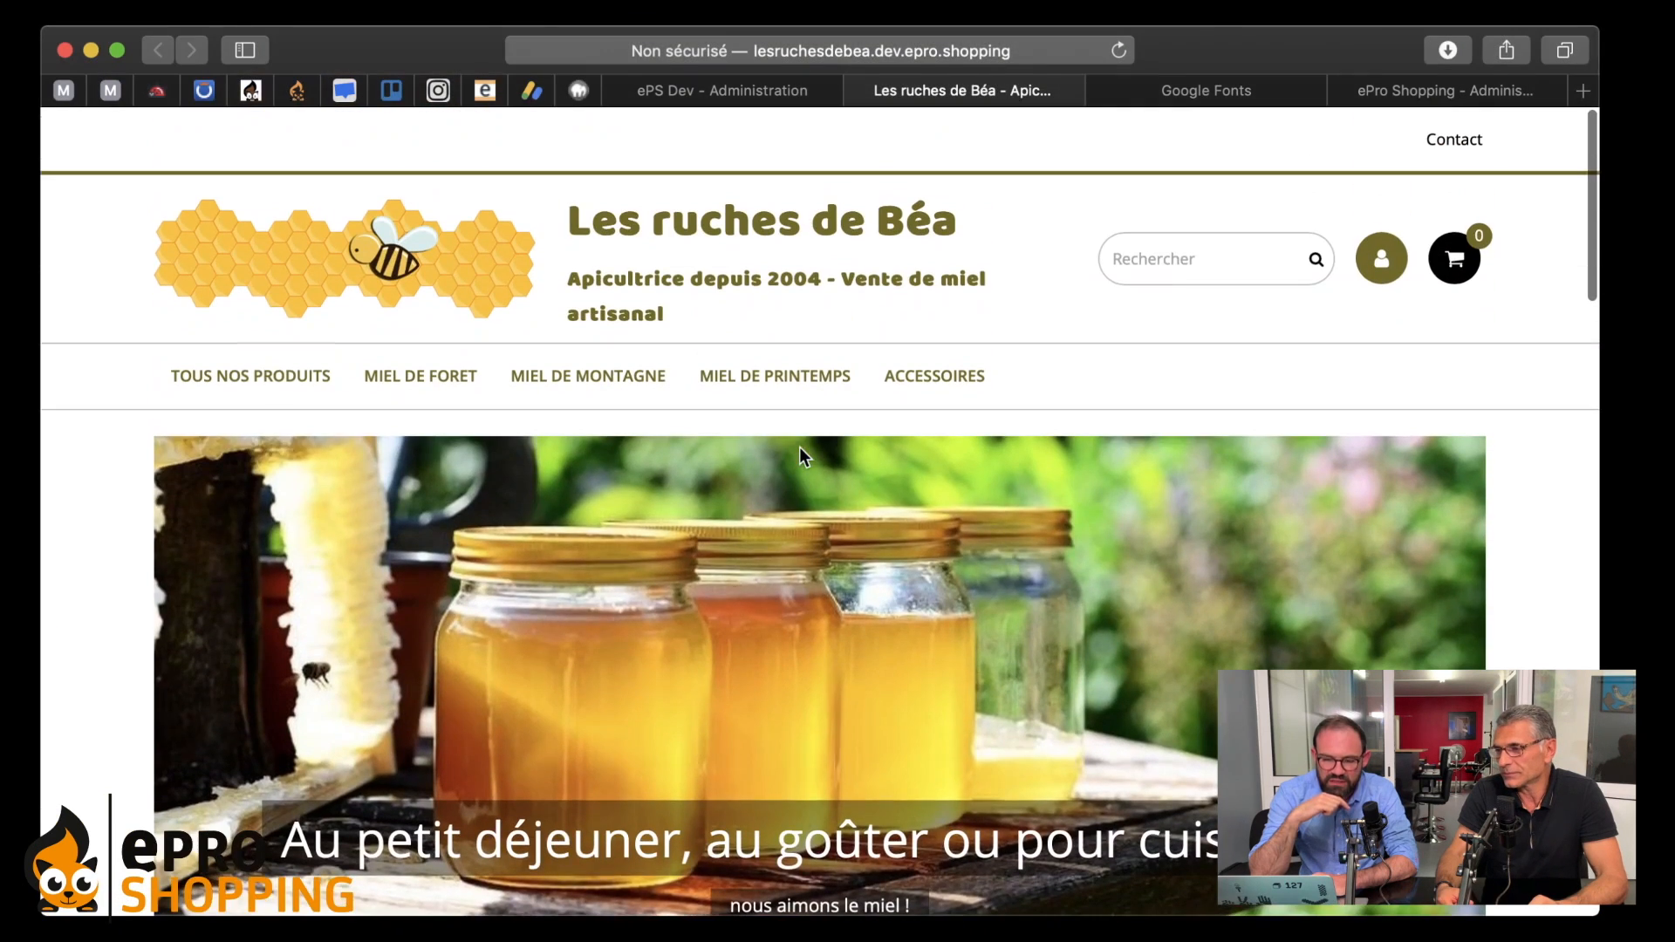
scroll(736, 427, "down", 10)
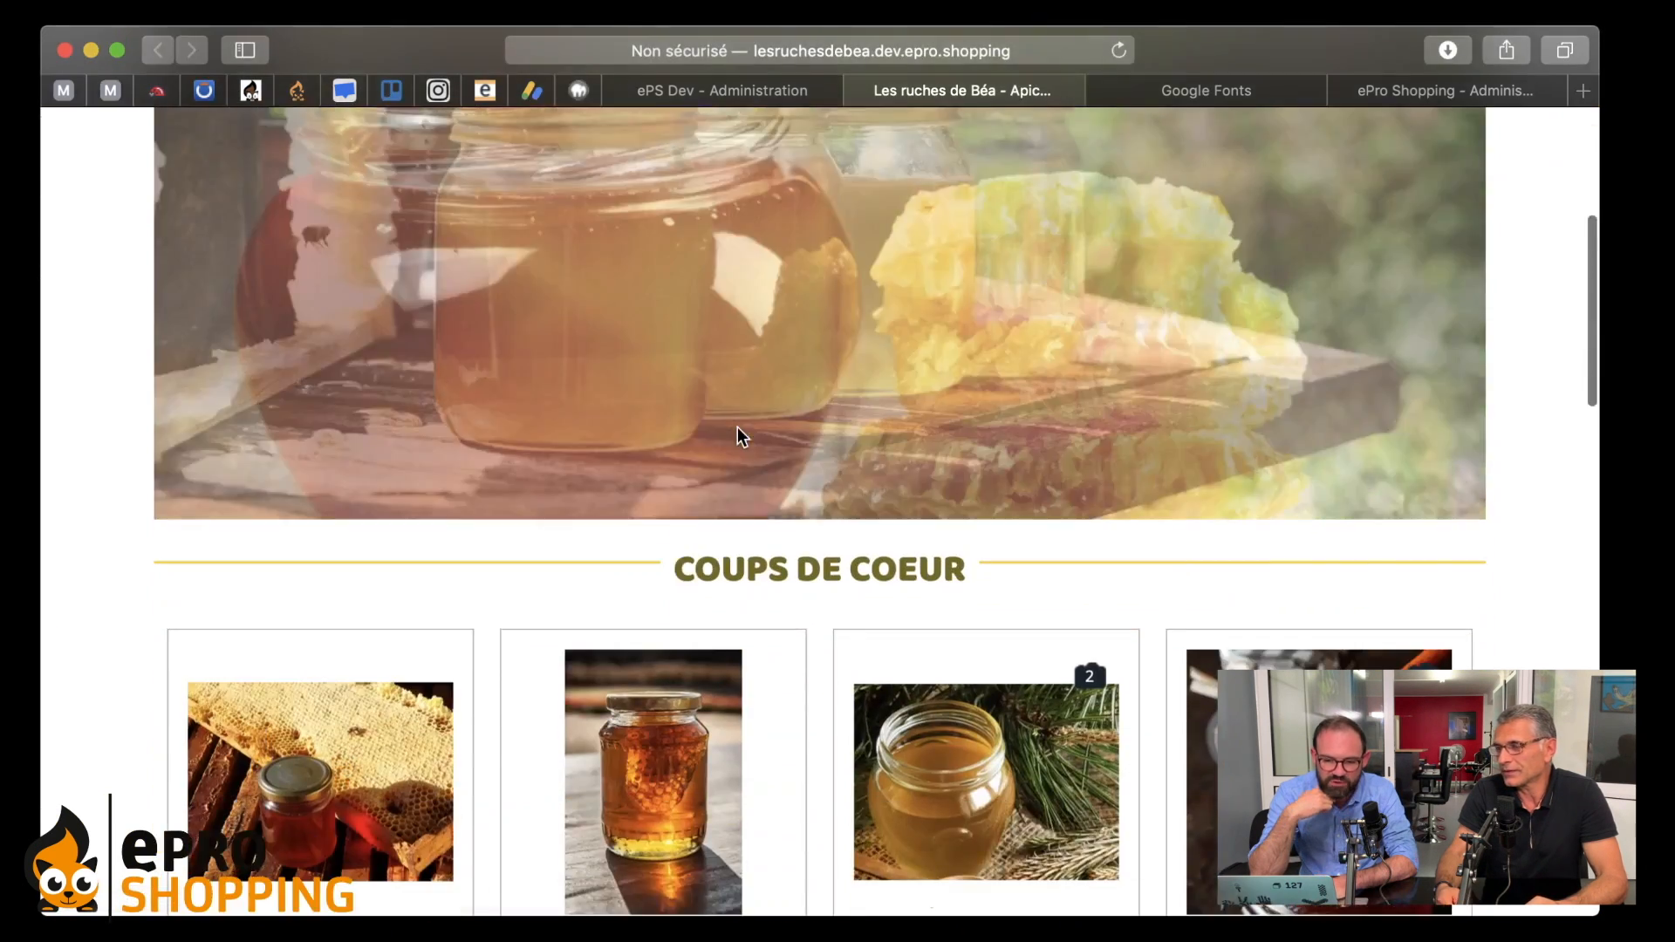
scroll(730, 496, "down", 4)
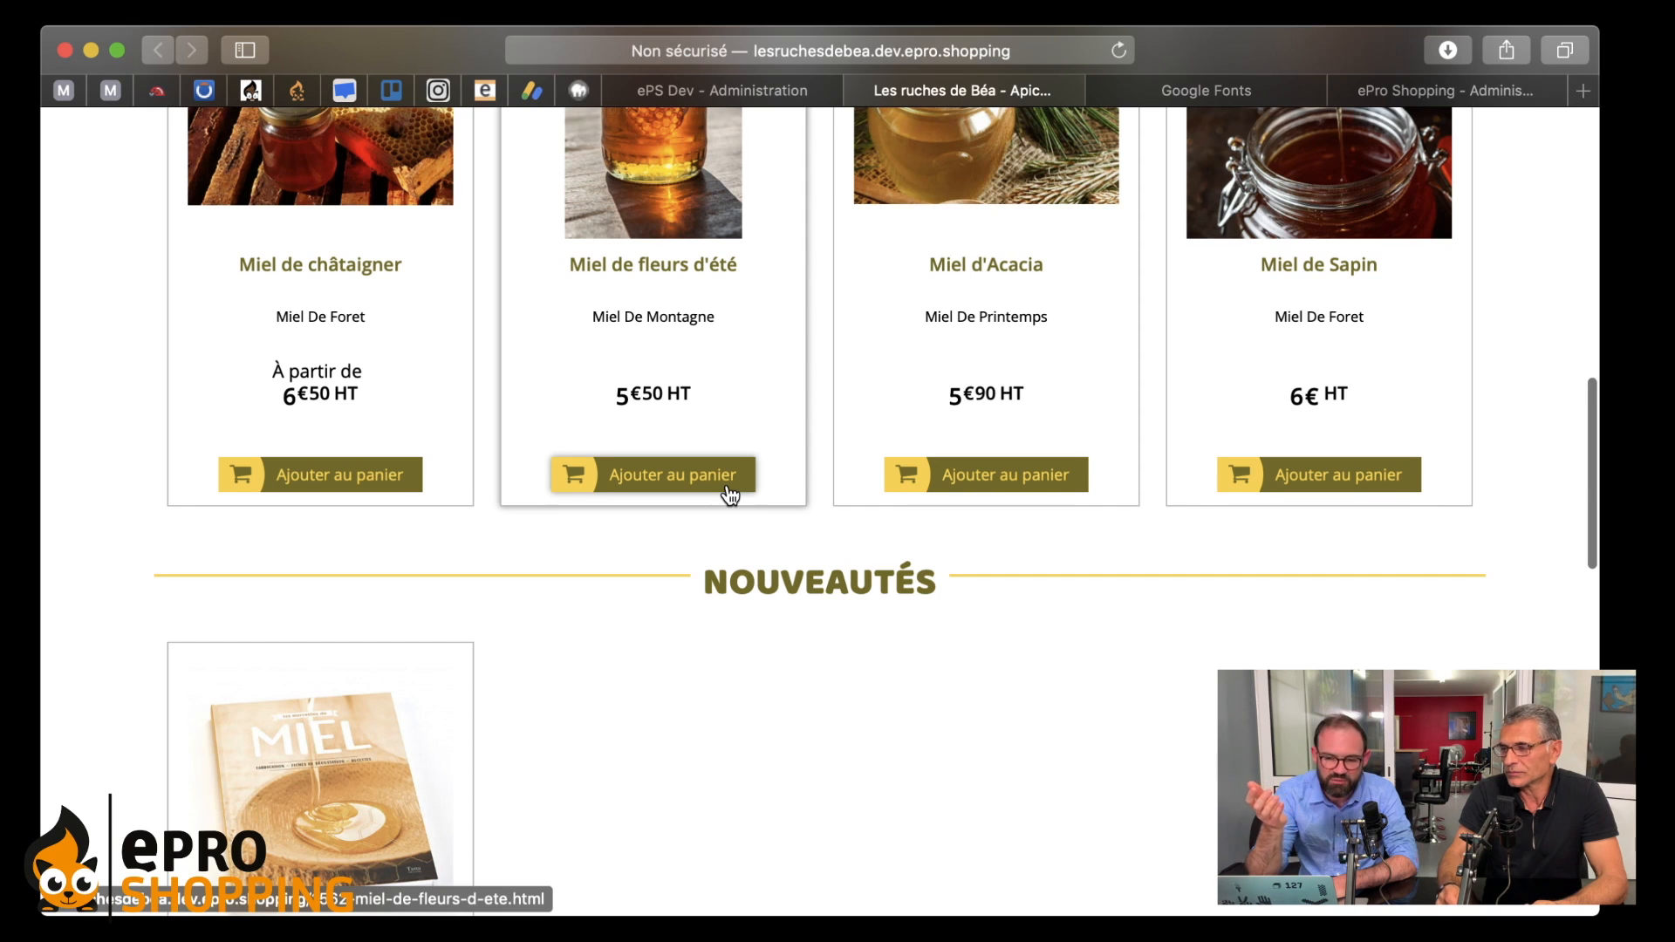
scroll(730, 495, "up", 1)
scroll(744, 683, "up", 15)
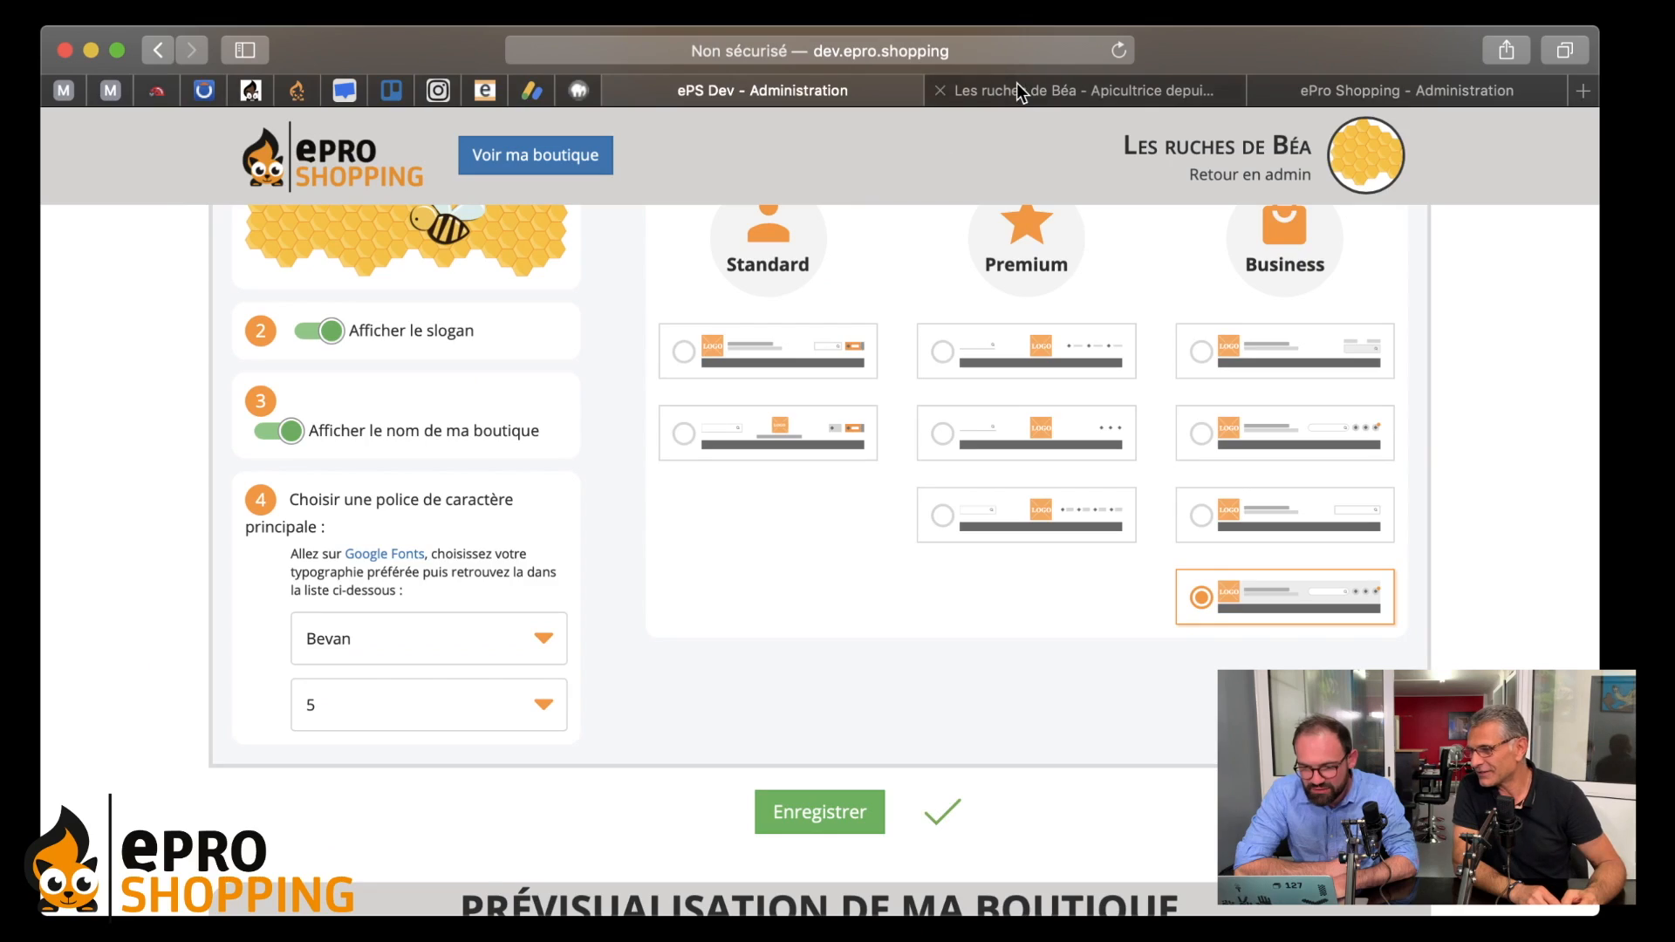
- Reload the Les ruches de Béa tab to show the yellow Business header
left_click(1017, 84)
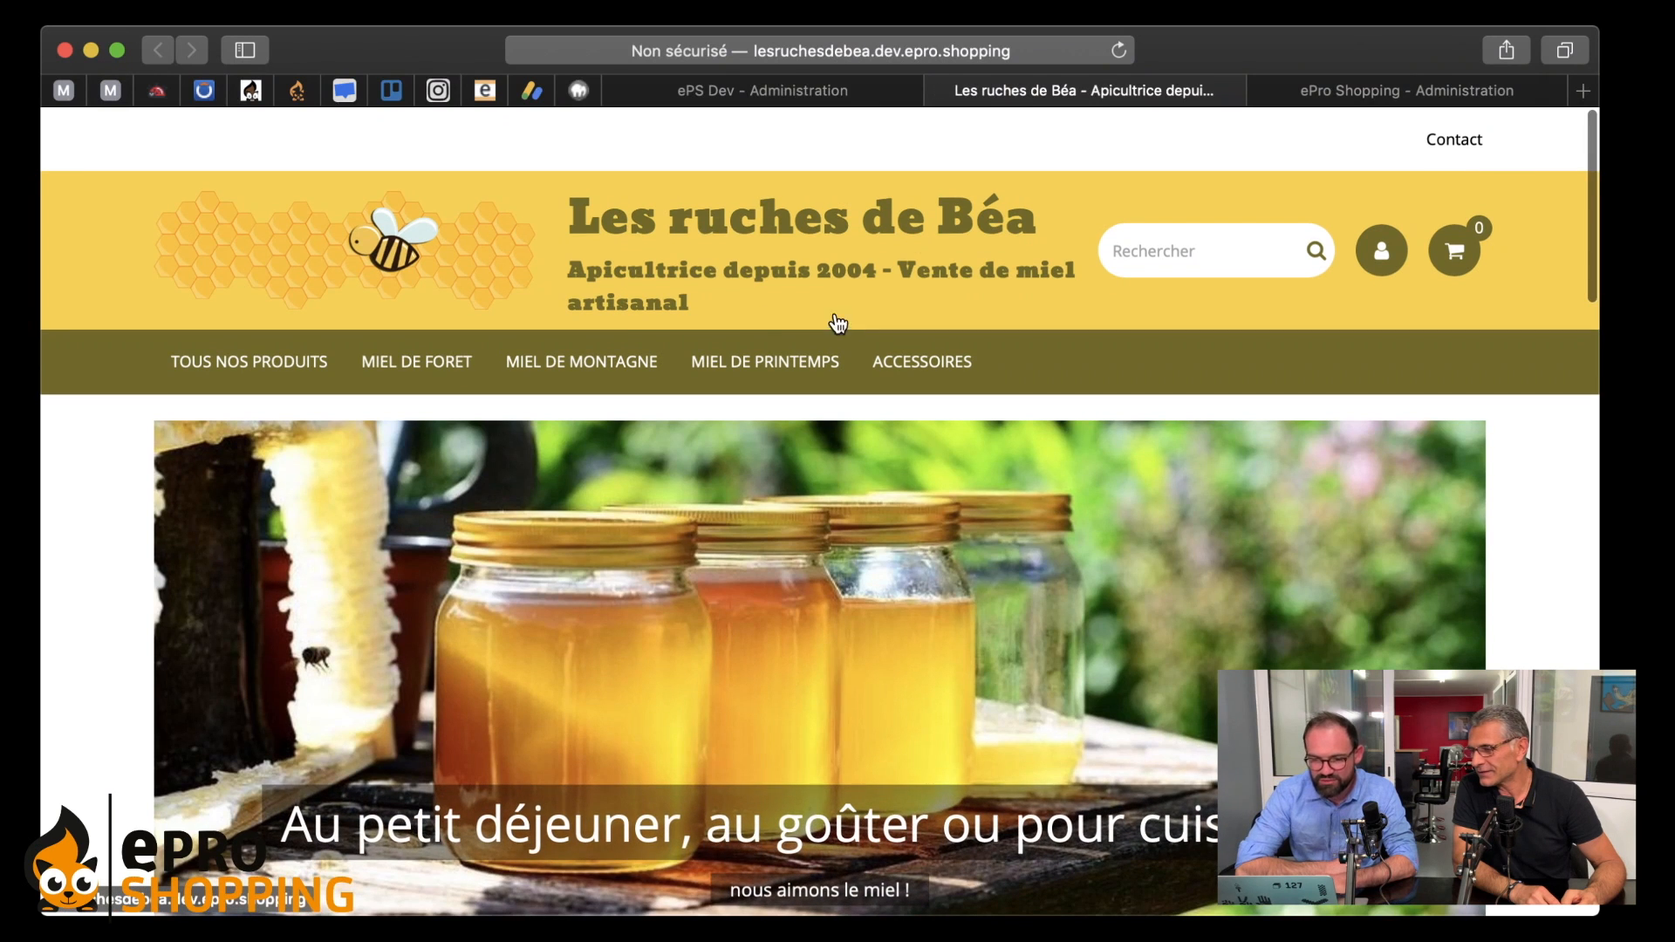
scroll(365, 356, "down", 2)
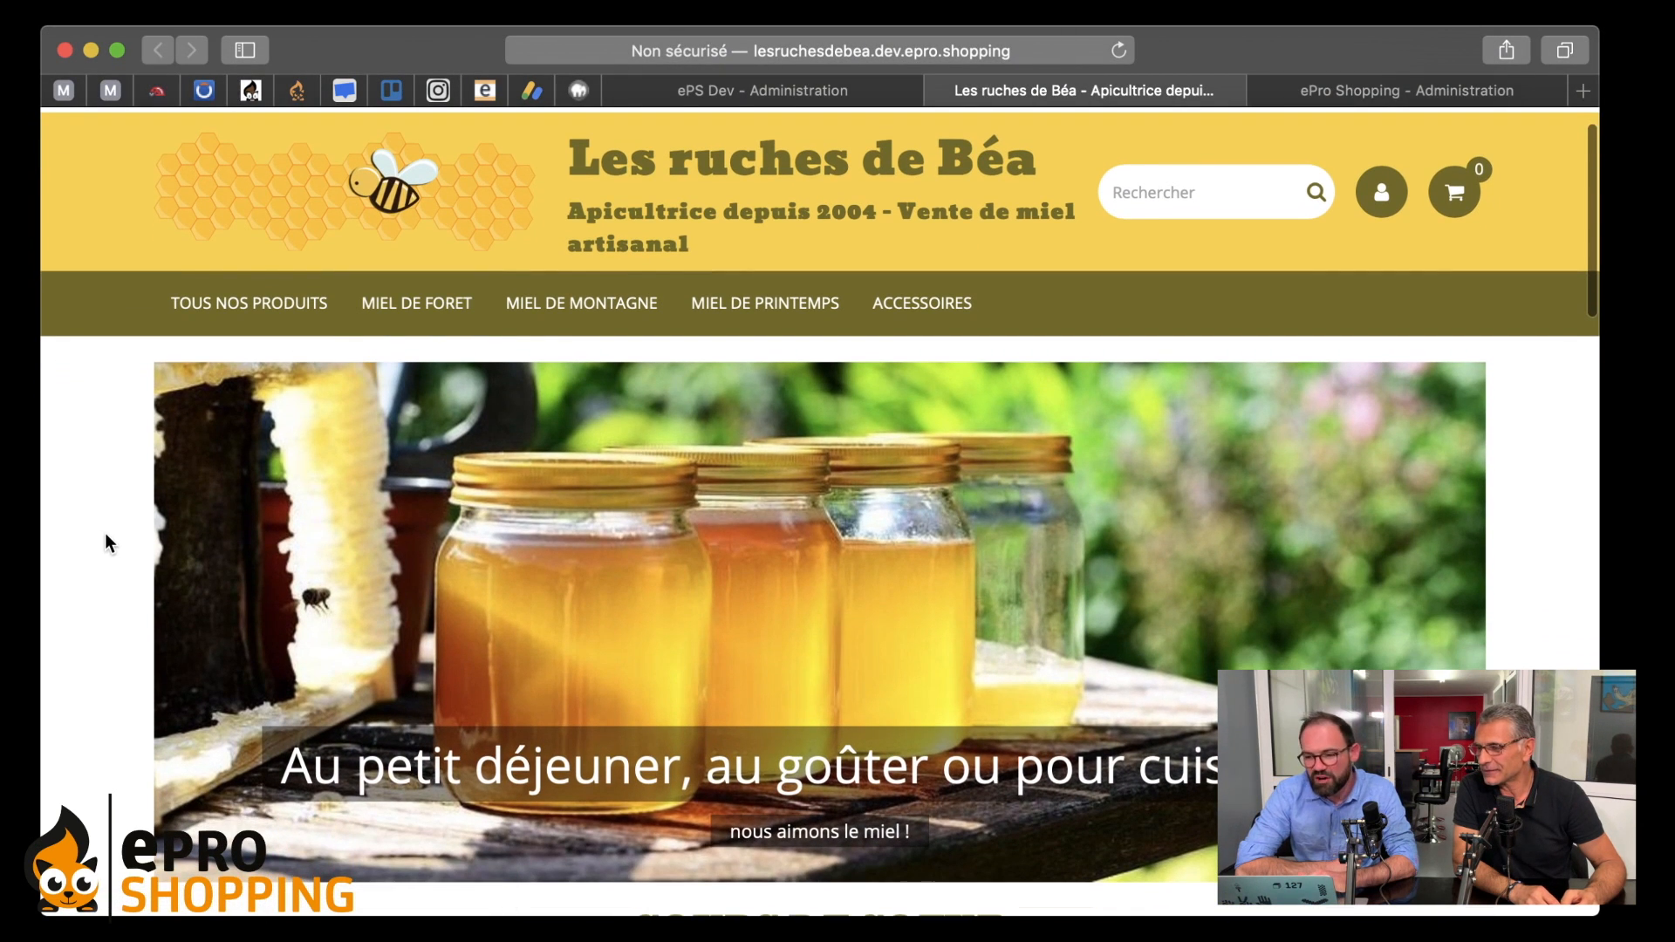
scroll(122, 523, "up", 1)
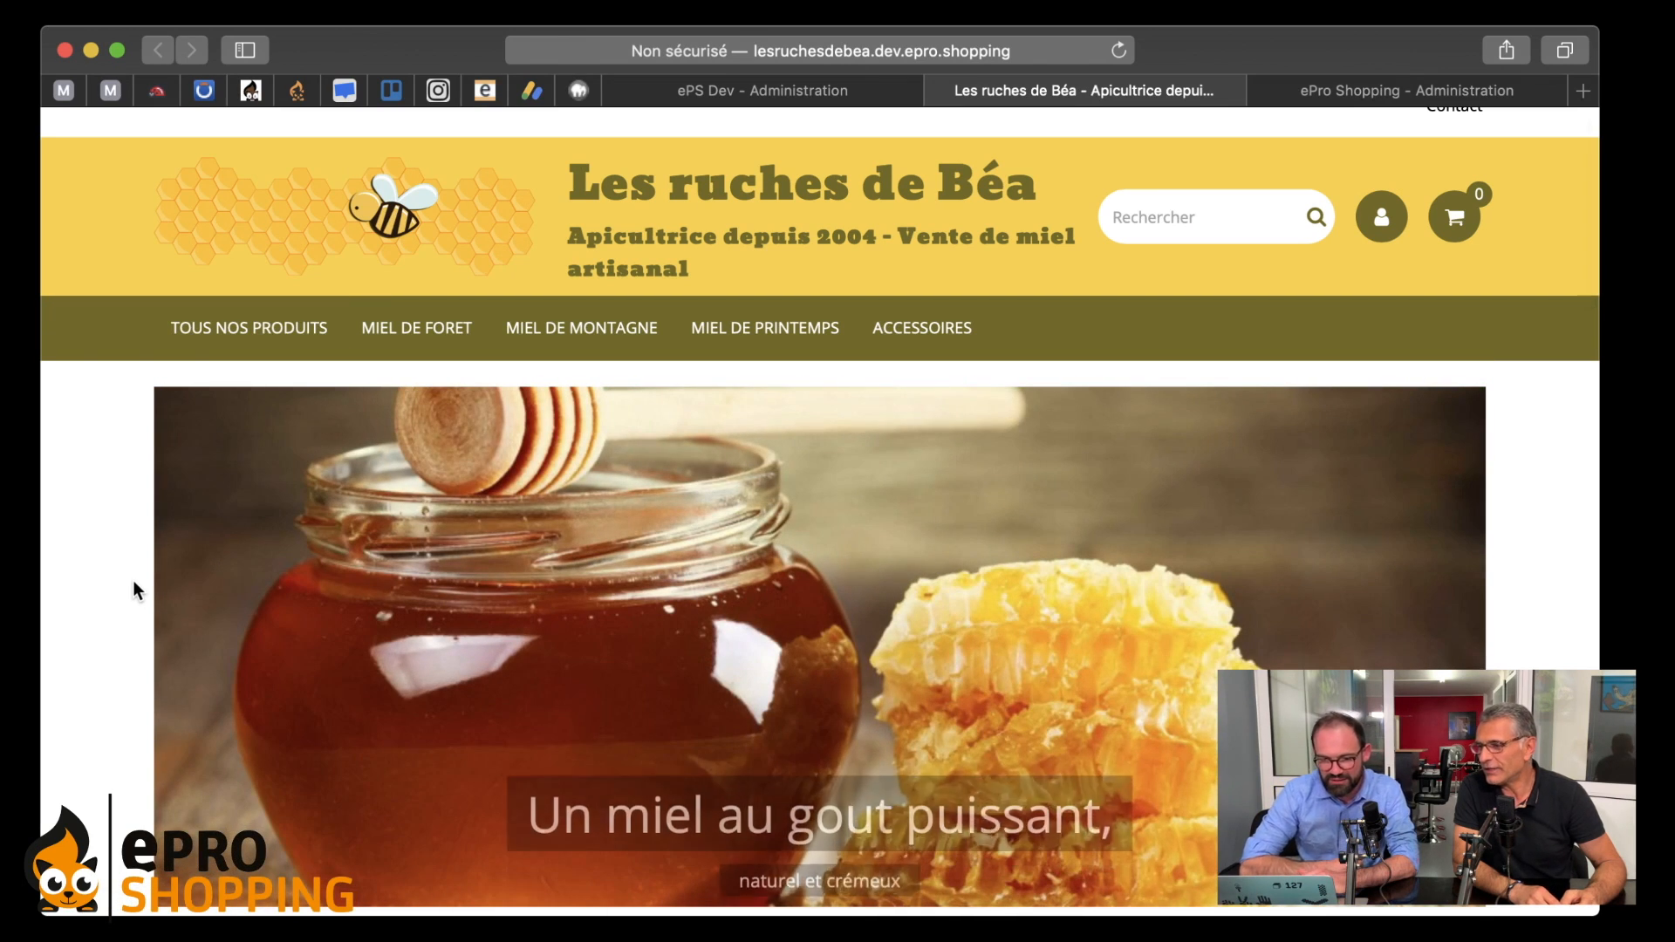
scroll(133, 579, "down", 1)
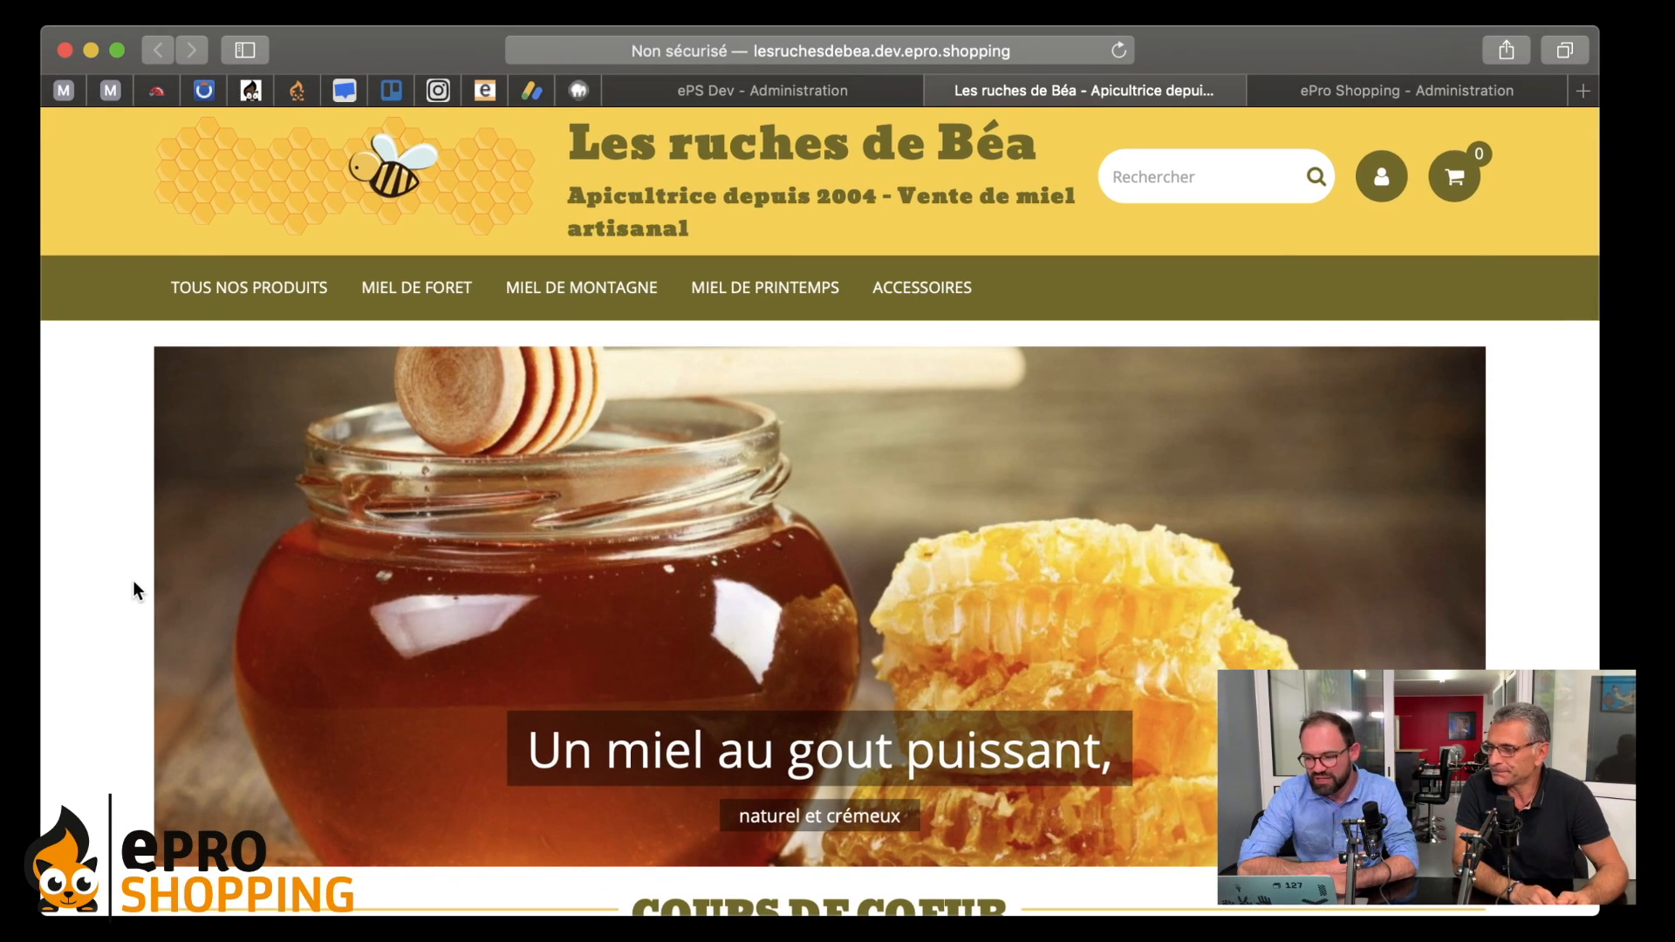
scroll(133, 579, "down", 10)
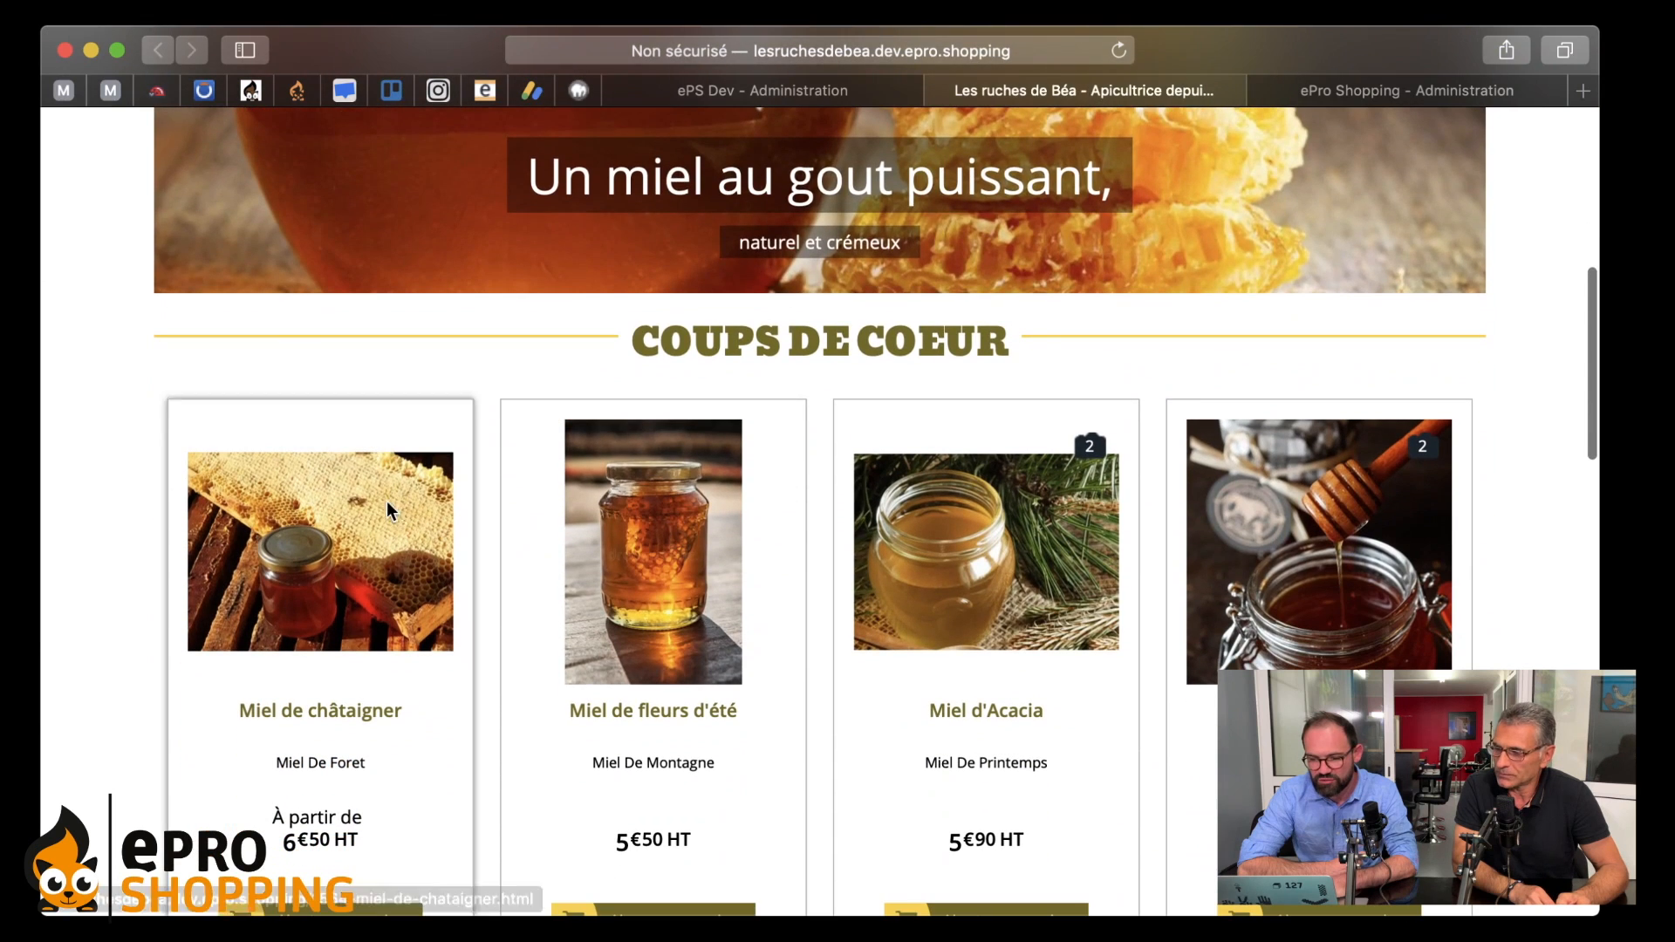
- Scroll through the Coups de coeur honeys and the Nouveautés section below the header
left_click_drag(620, 352, 1022, 342)
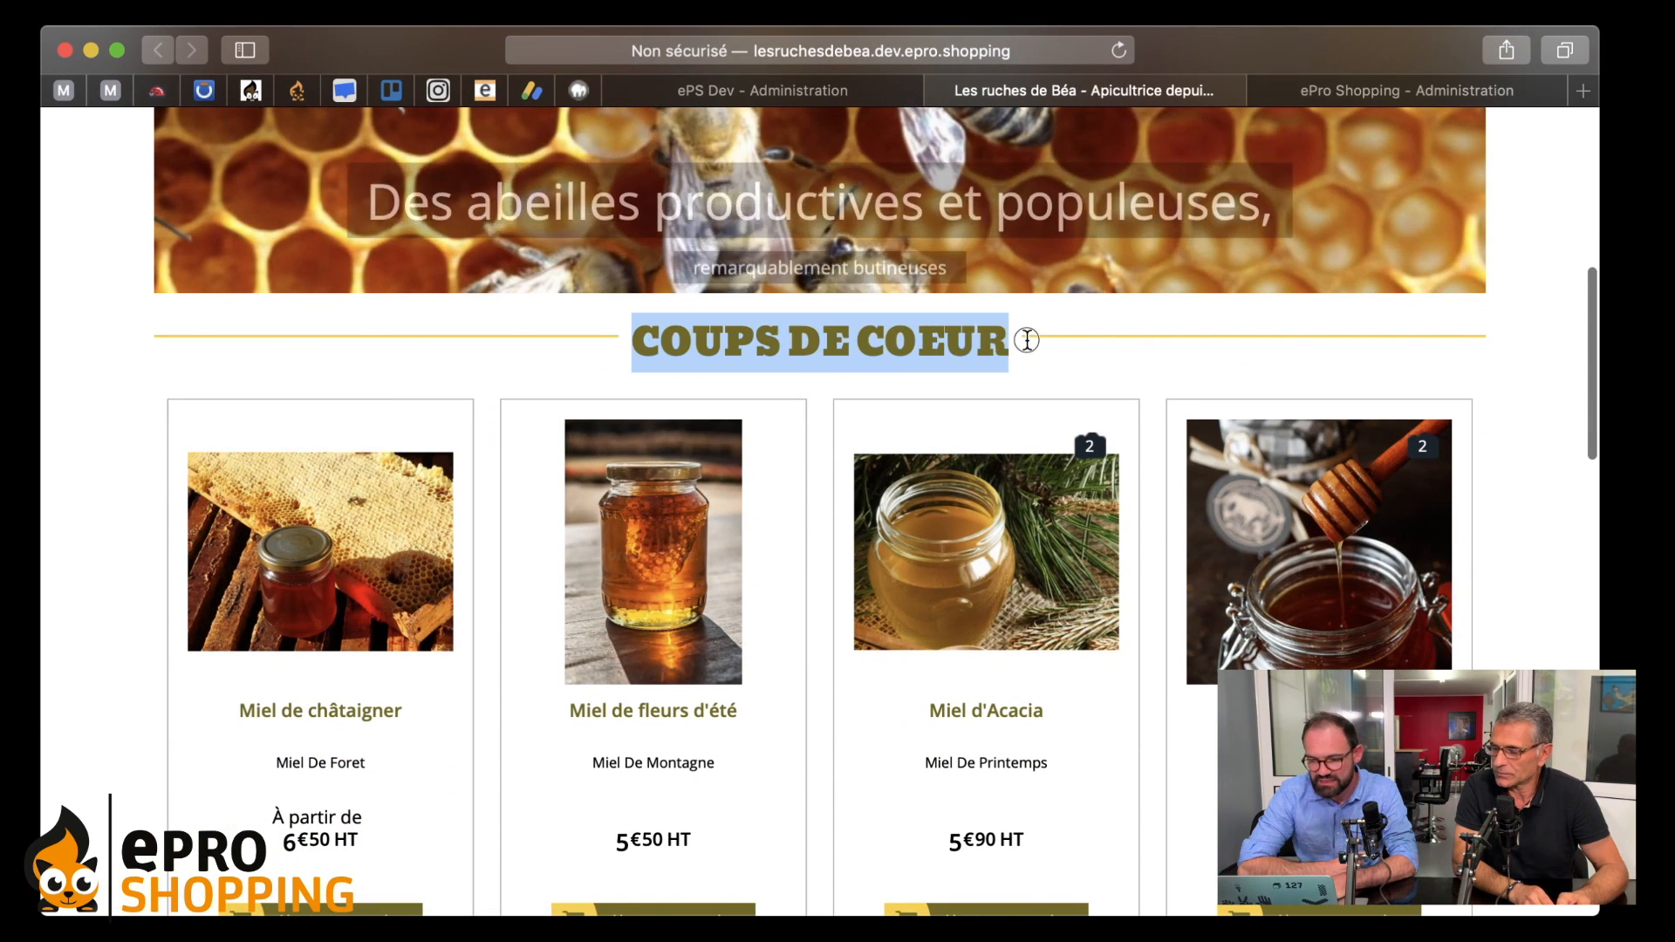
left_click(827, 375)
scroll(827, 374, "down", 15)
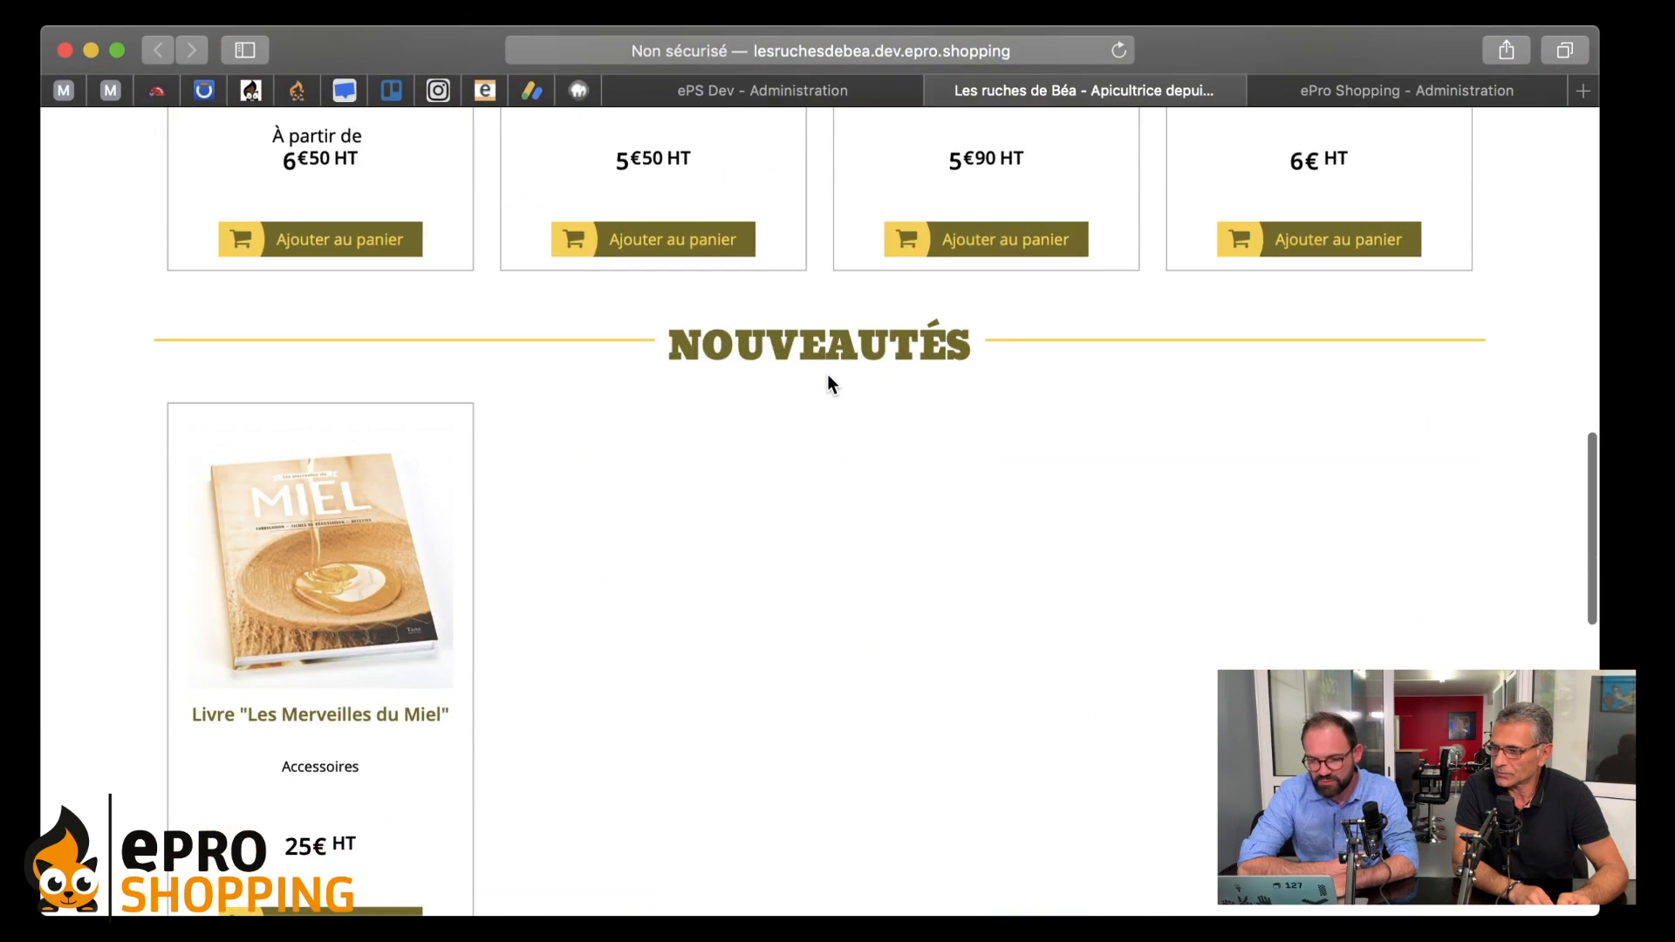
scroll(827, 374, "down", 5)
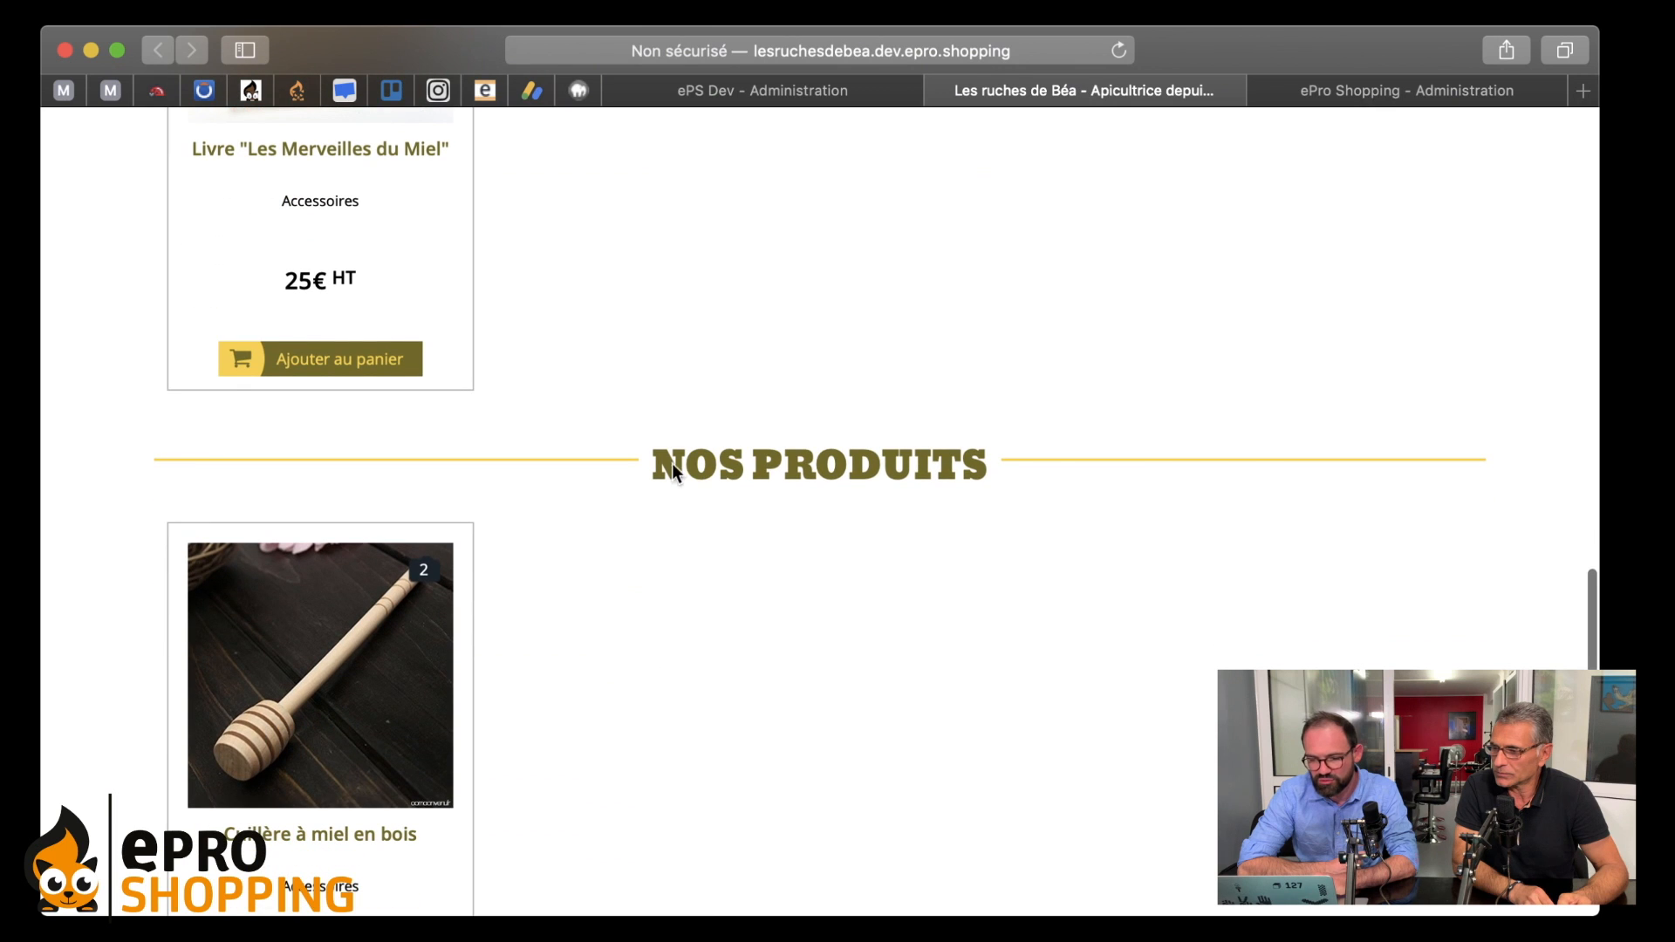
scroll(660, 468, "down", 10)
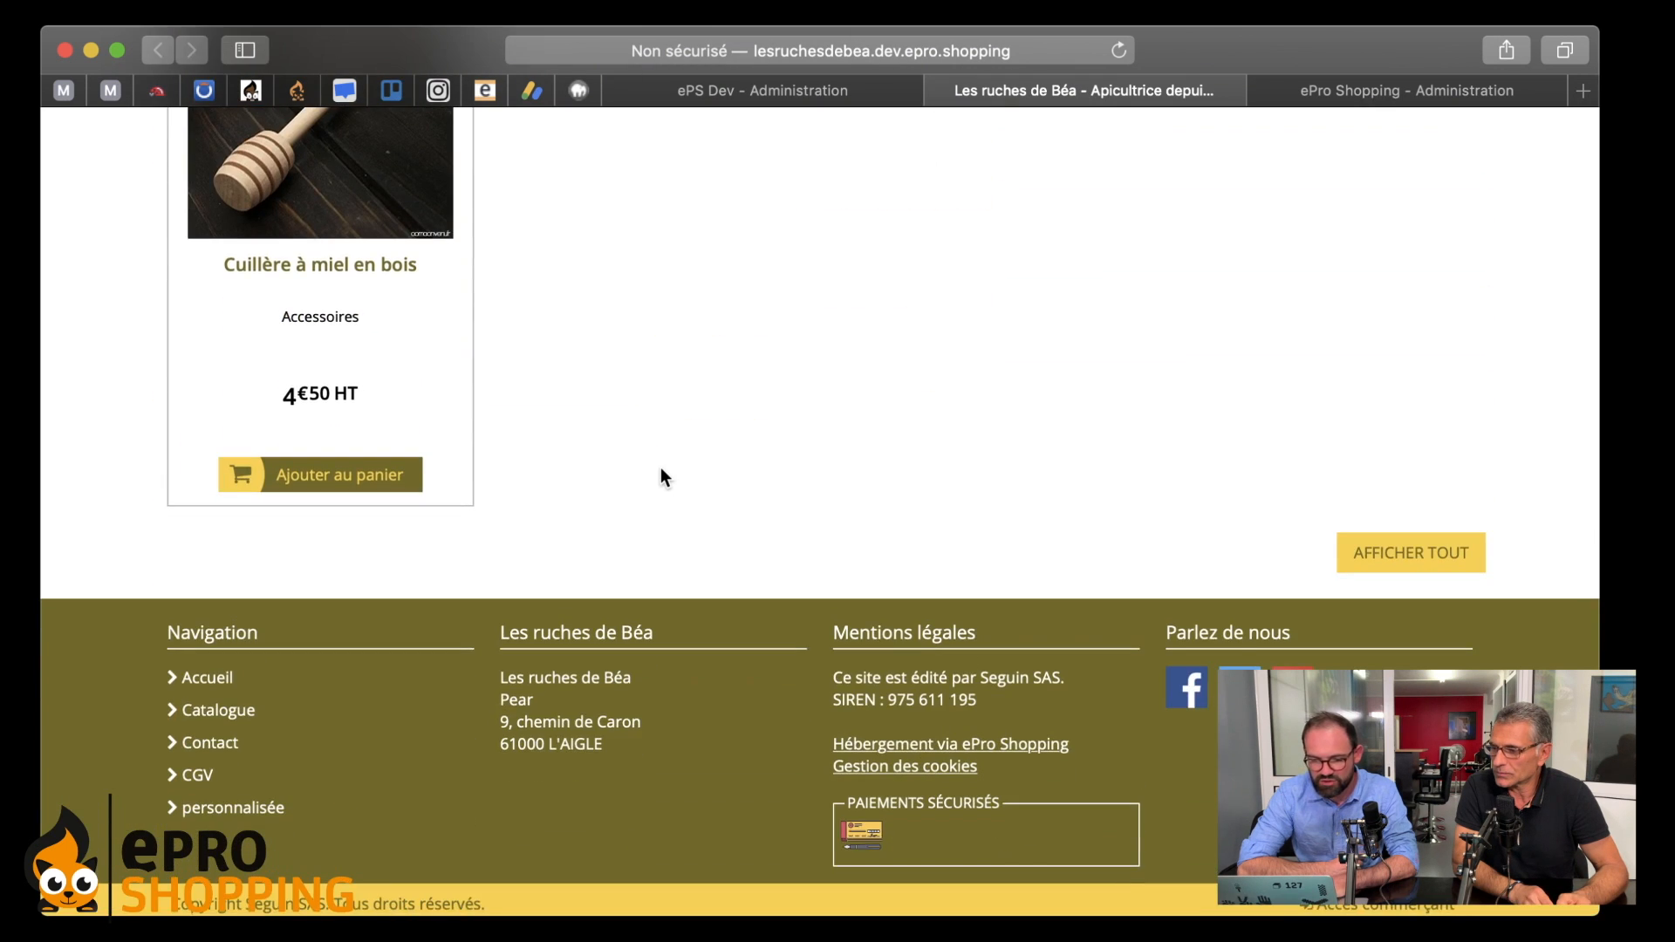
scroll(661, 475, "up", 10)
scroll(662, 471, "up", 12)
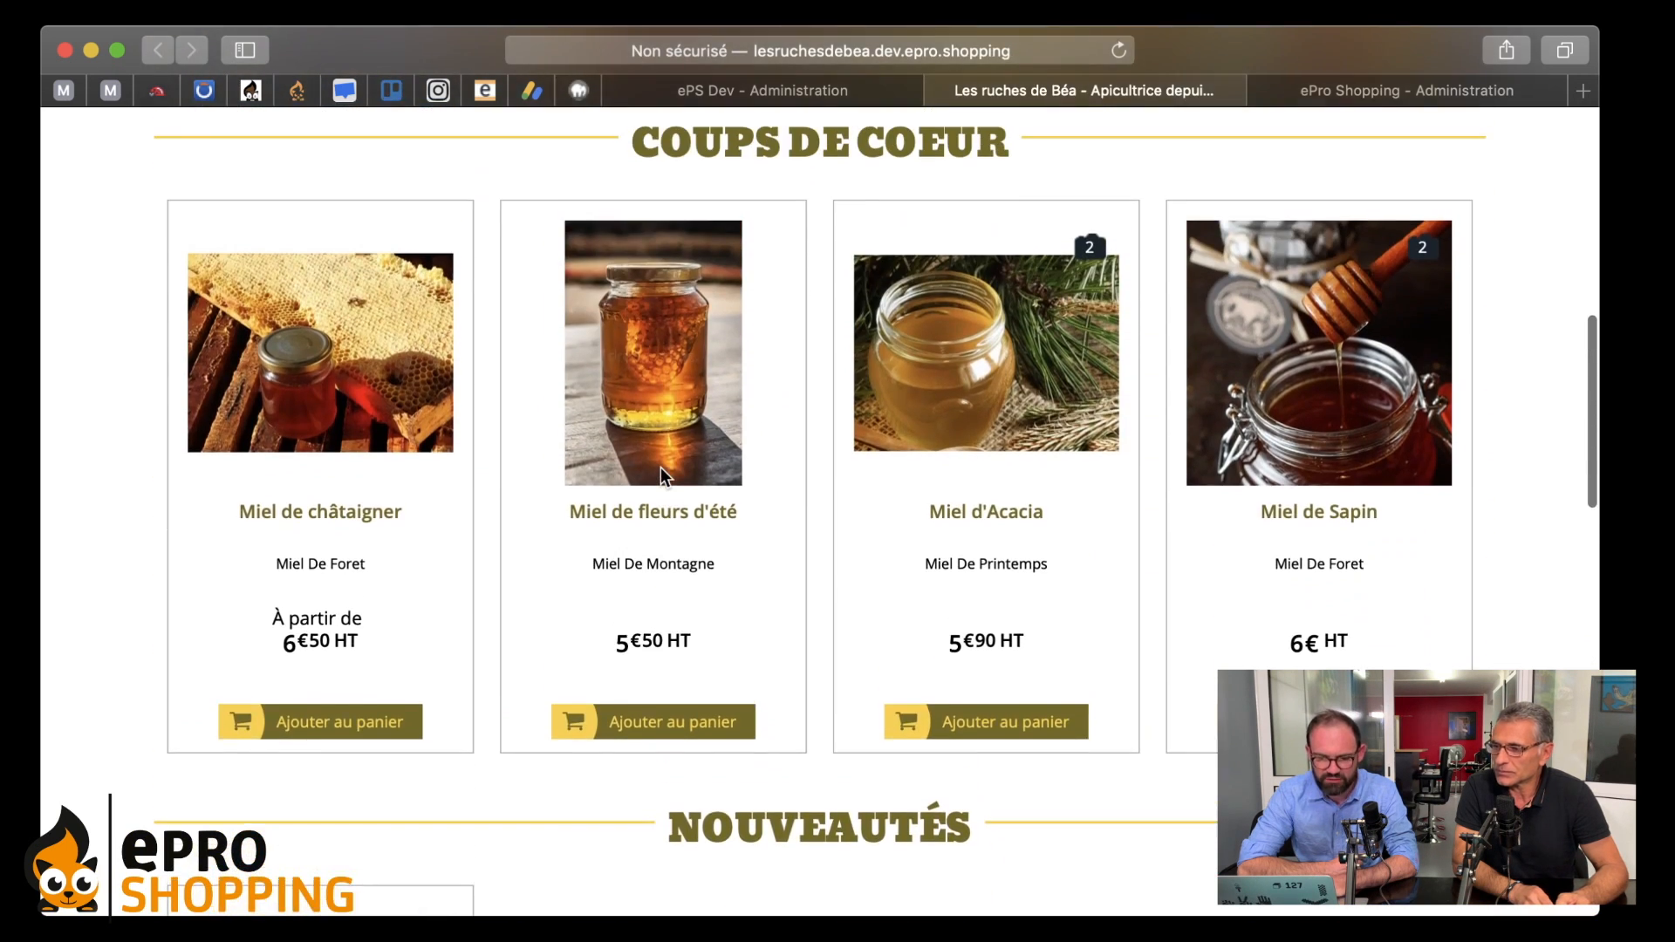